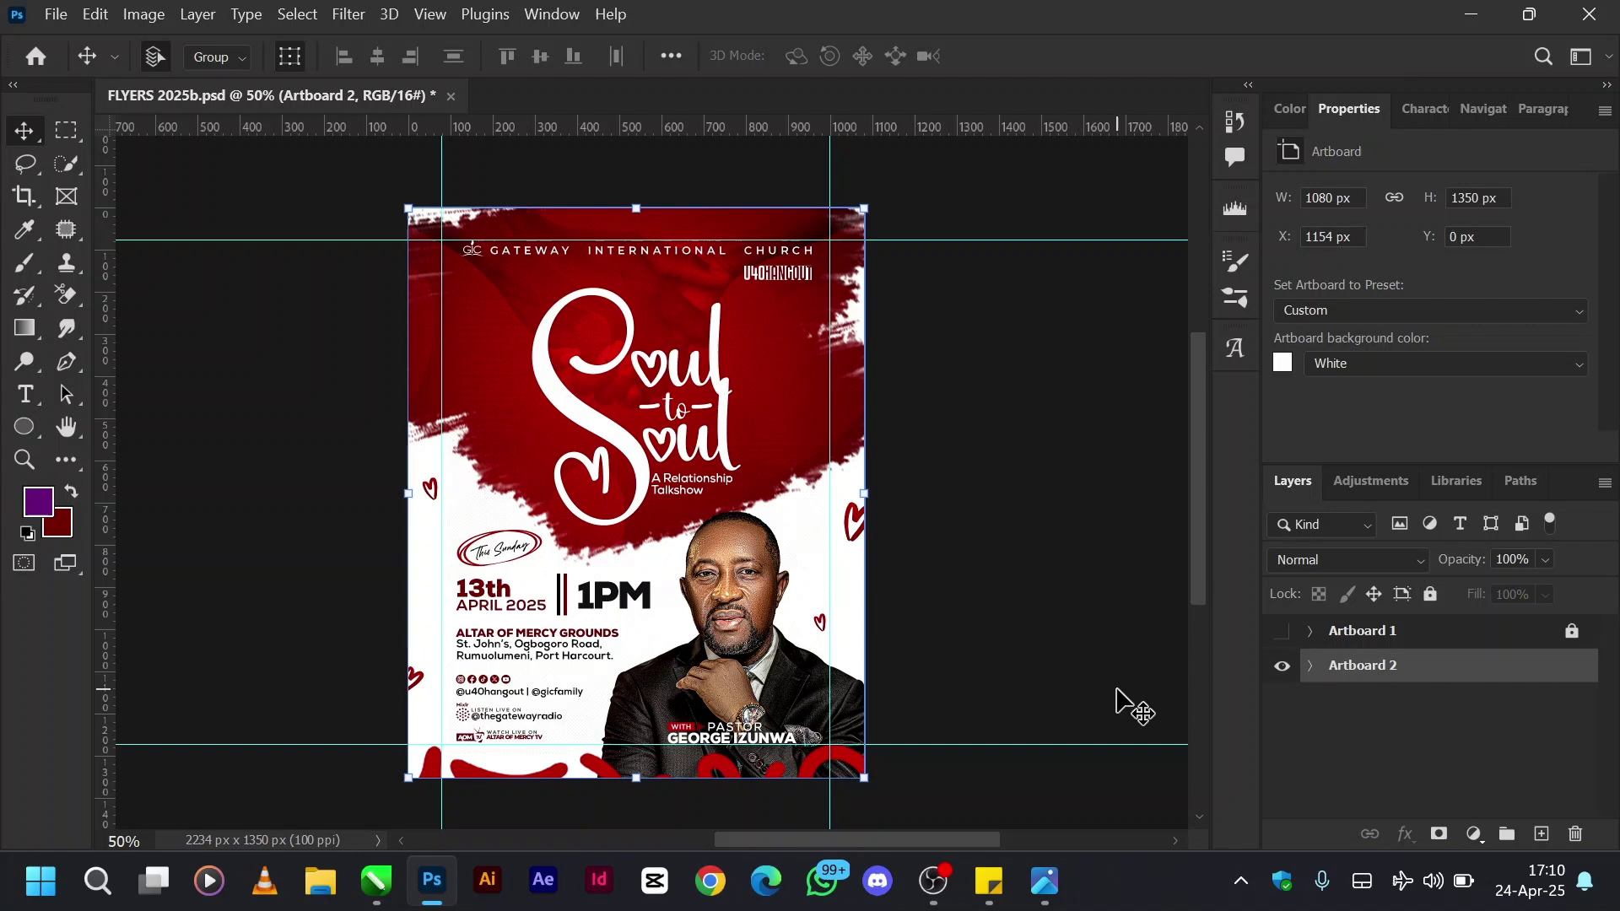
# Dismiss the Relationship Success reference flyer and expand Artboard 2's layer list.
pyautogui.click(1049, 888)
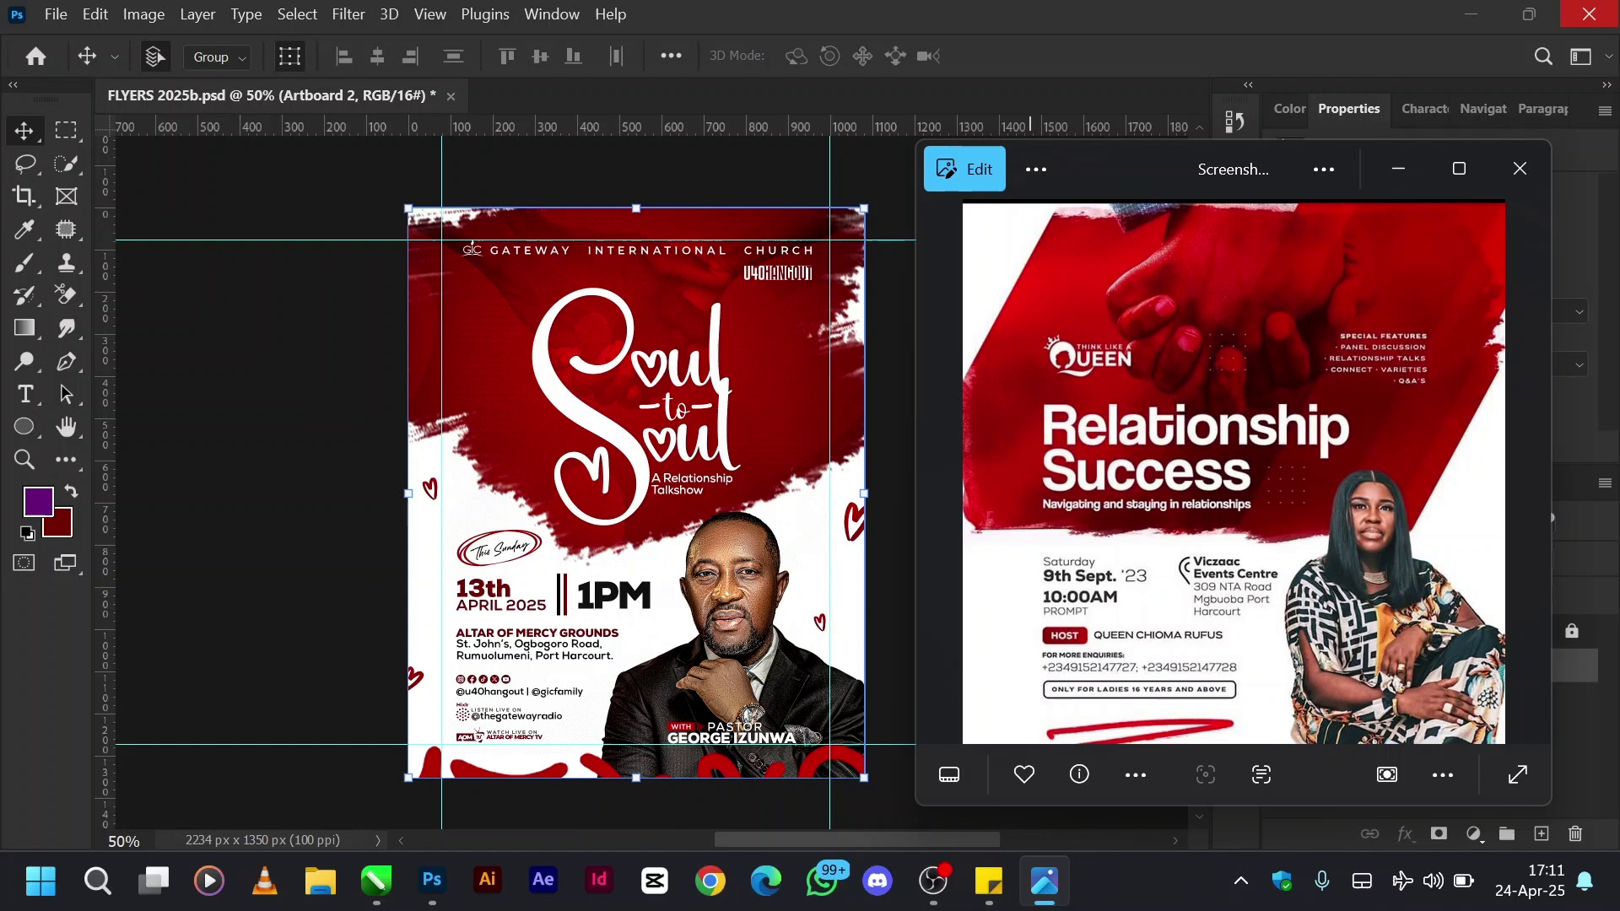
pyautogui.click(1399, 169)
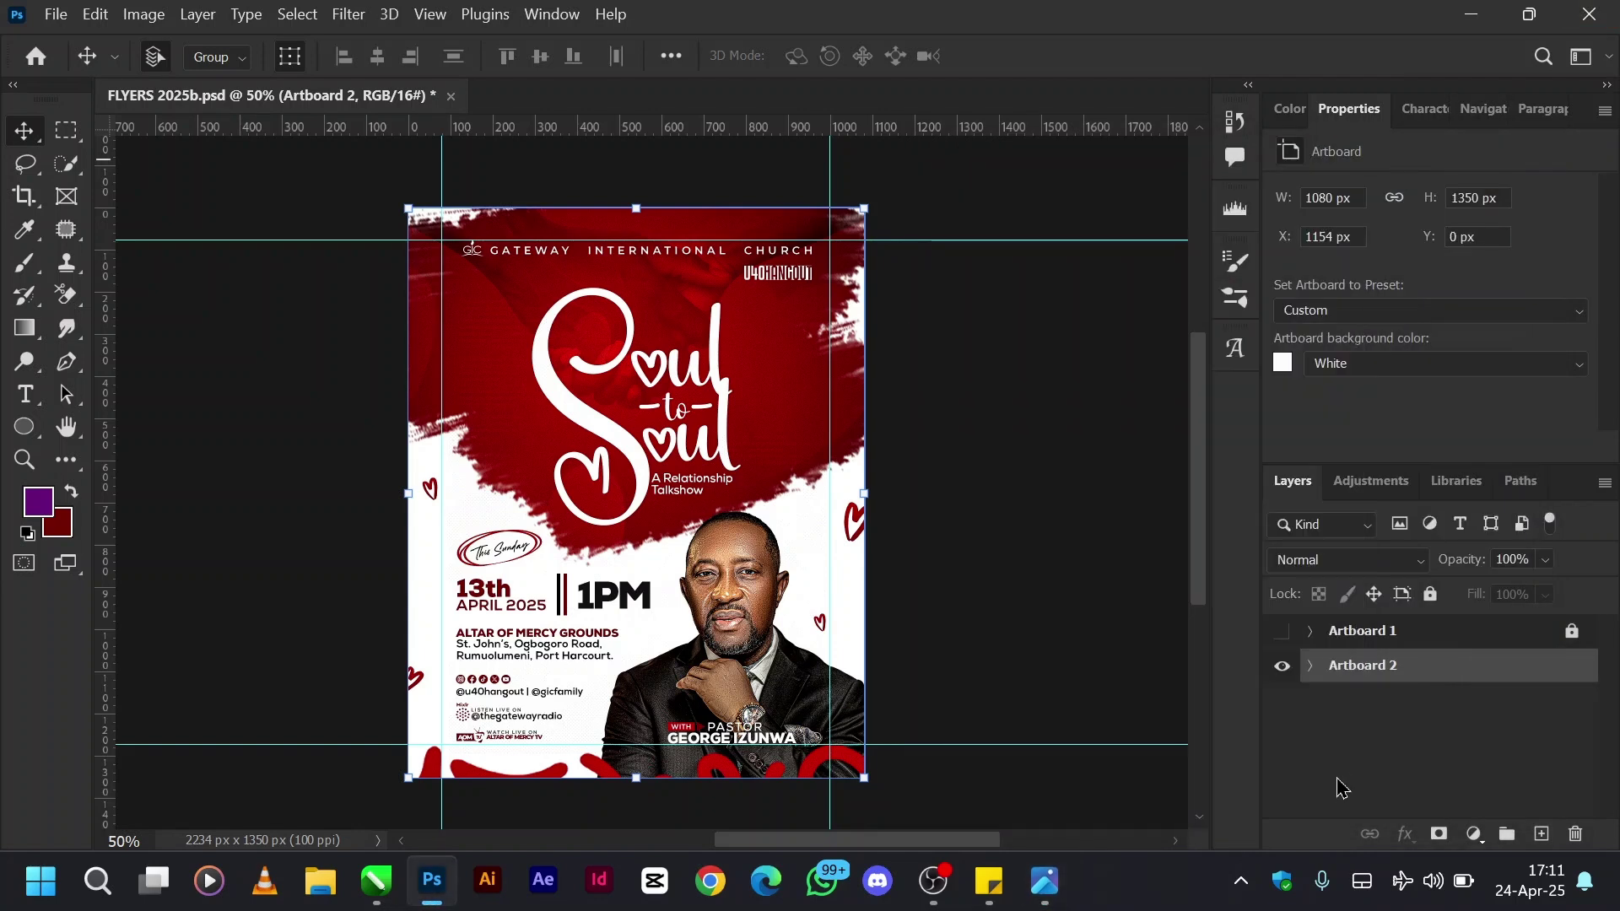
pyautogui.click(1310, 666)
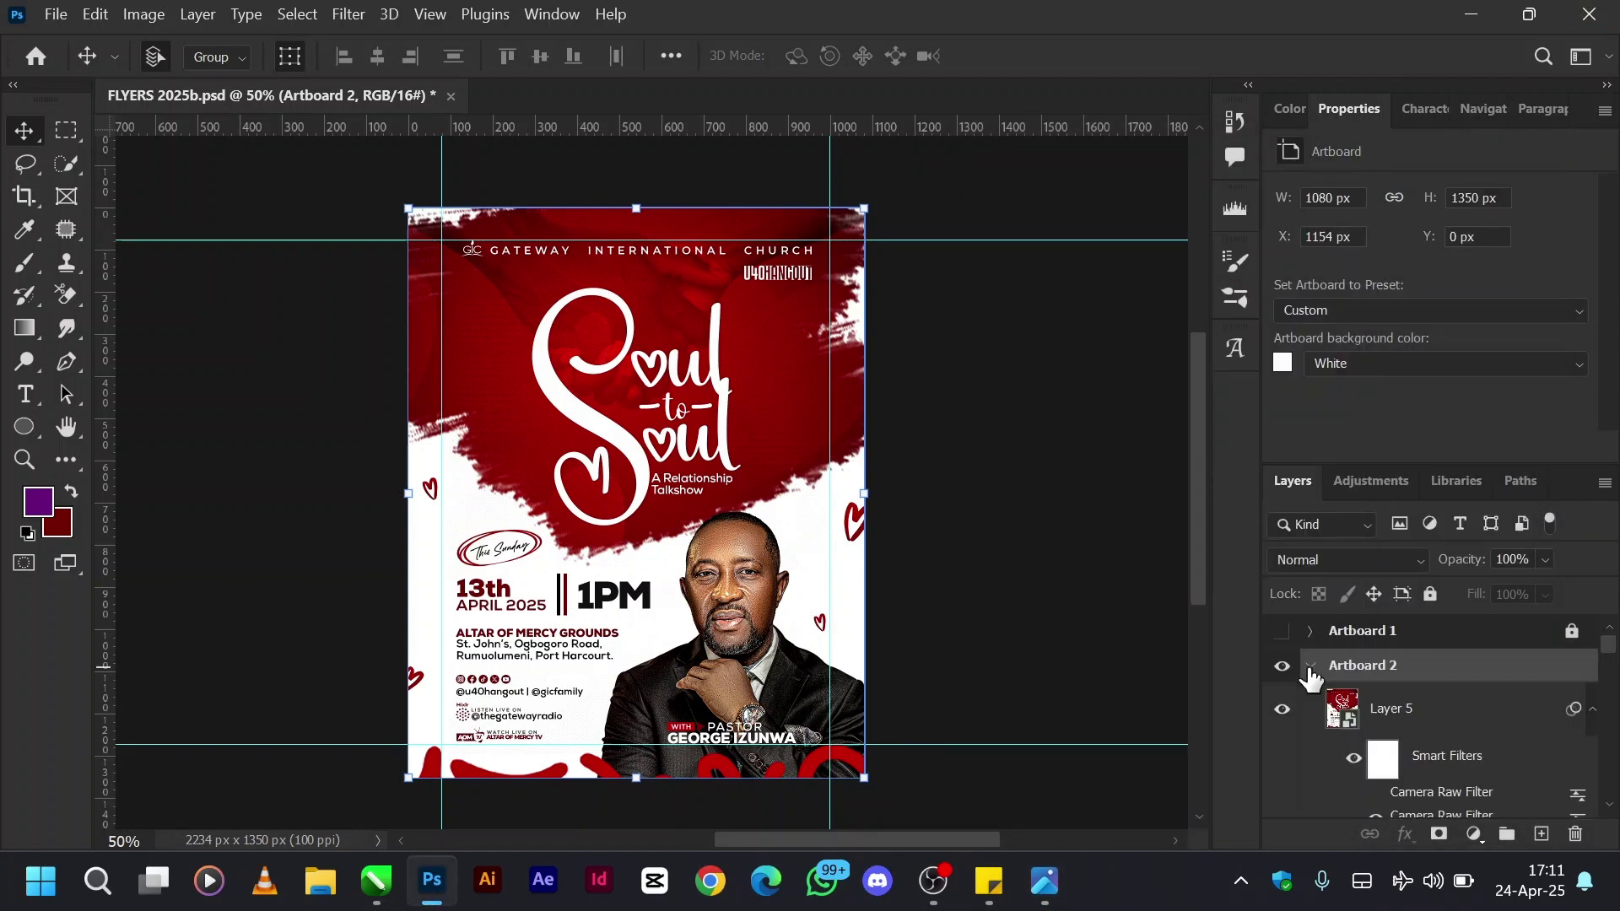
pyautogui.scroll(-2, 1309, 675)
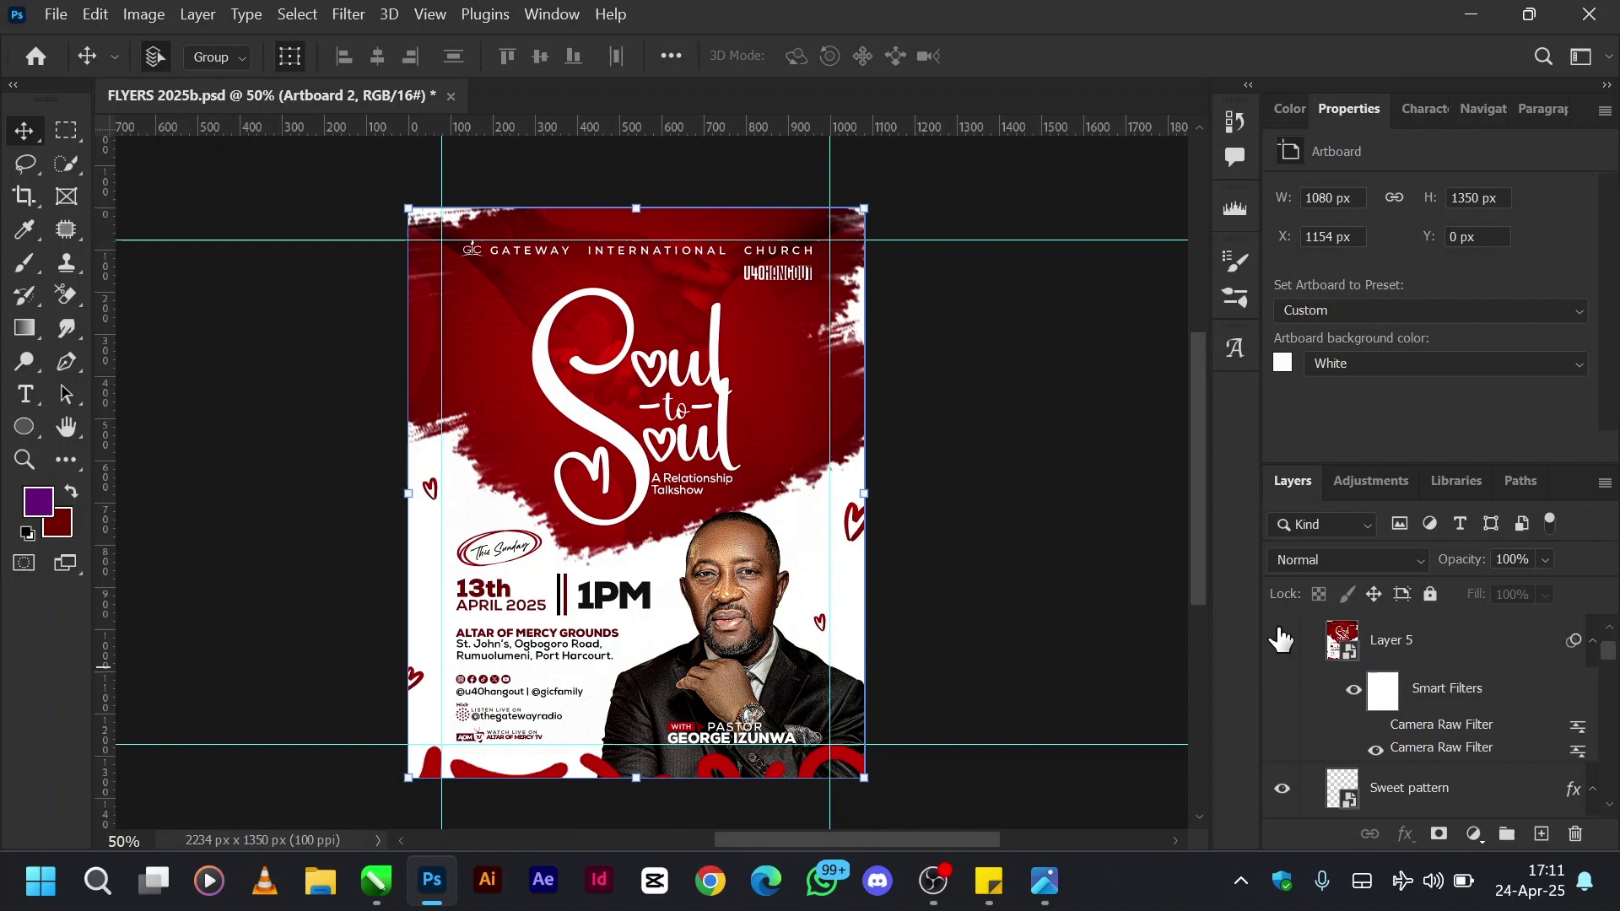
pyautogui.scroll(-2, 1284, 650)
pyautogui.scroll(-3, 1280, 834)
pyautogui.scroll(-3, 1280, 832)
pyautogui.scroll(-3, 1280, 829)
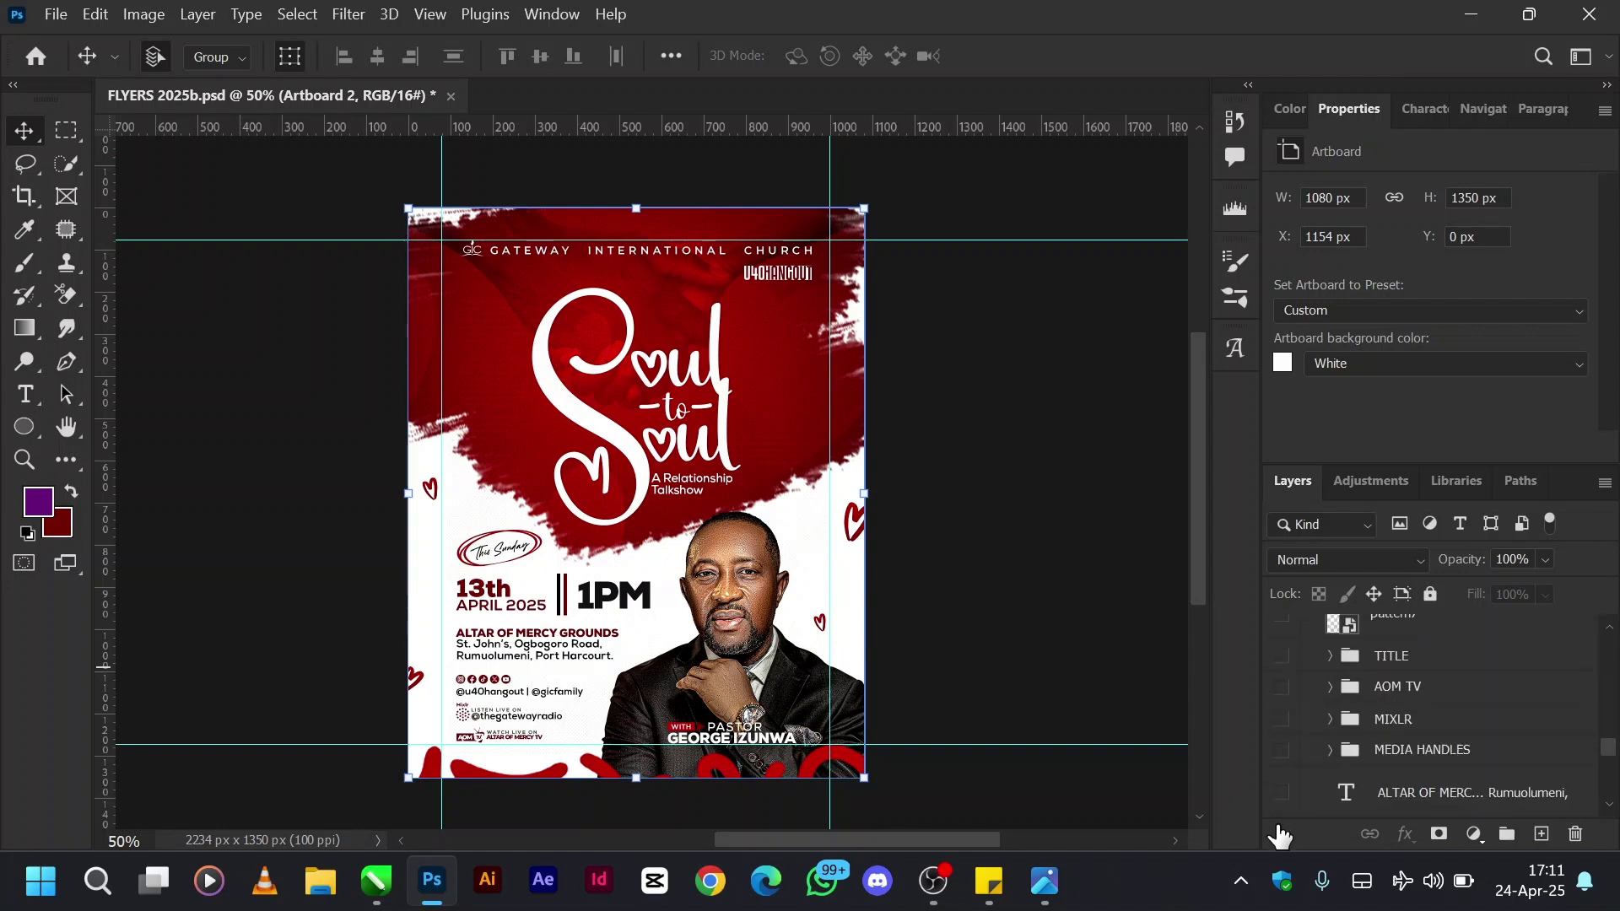
pyautogui.scroll(-3, 1280, 819)
# Isolate the white Color Fill 1 background, then show and select the brush-watercolor layer.
pyautogui.keyDown('alt'); pyautogui.click(1281, 793); pyautogui.keyUp('alt')
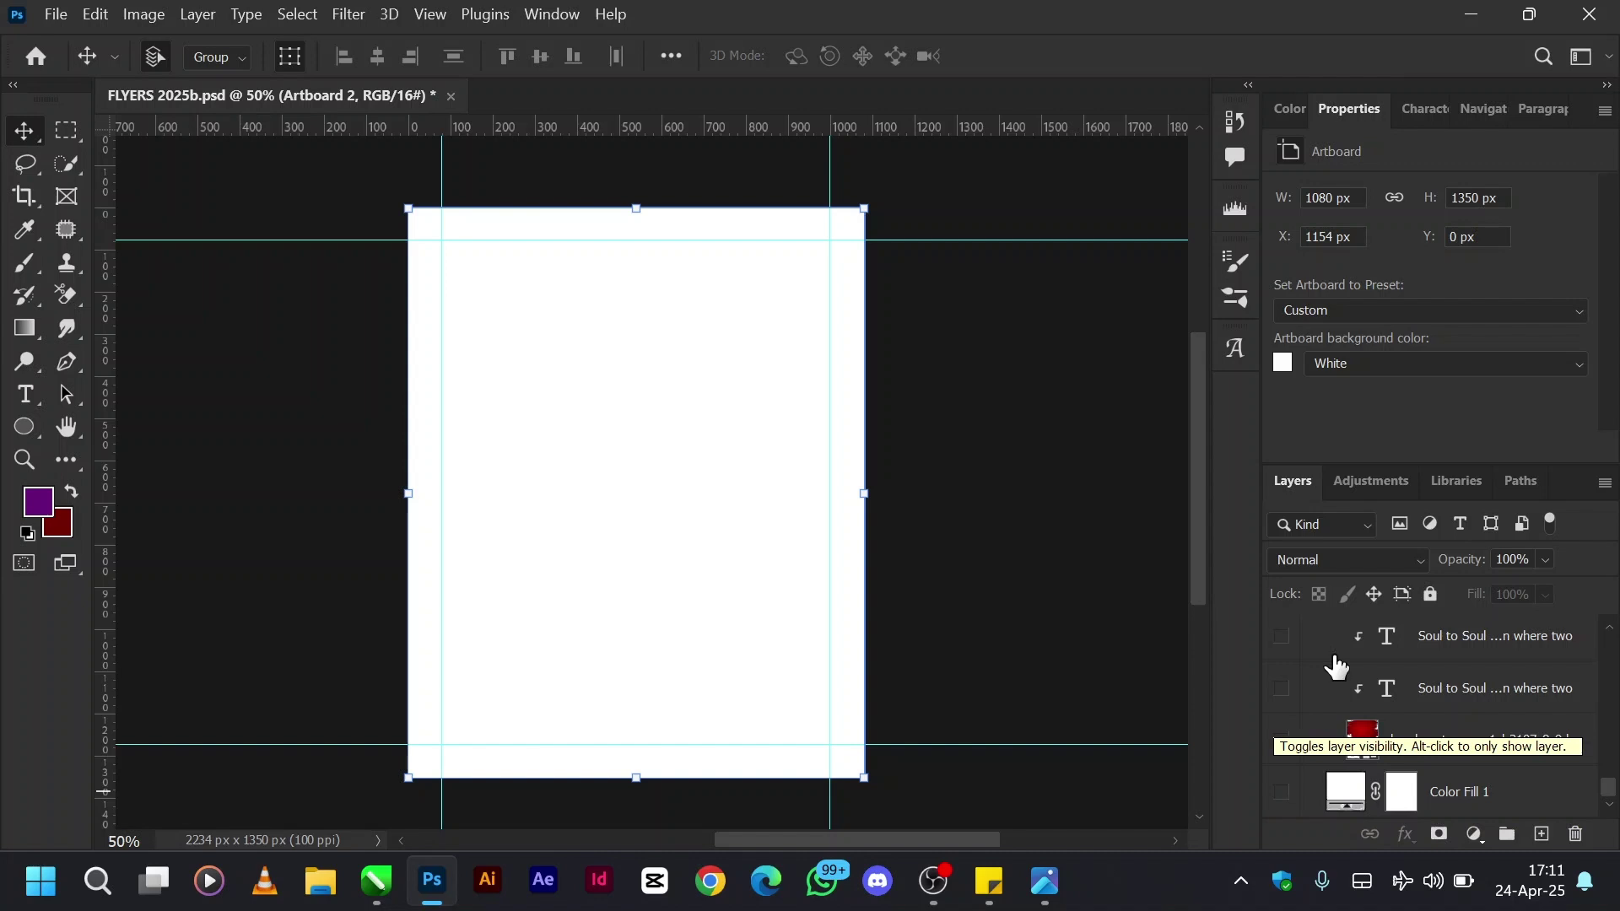
pyautogui.click(1282, 794)
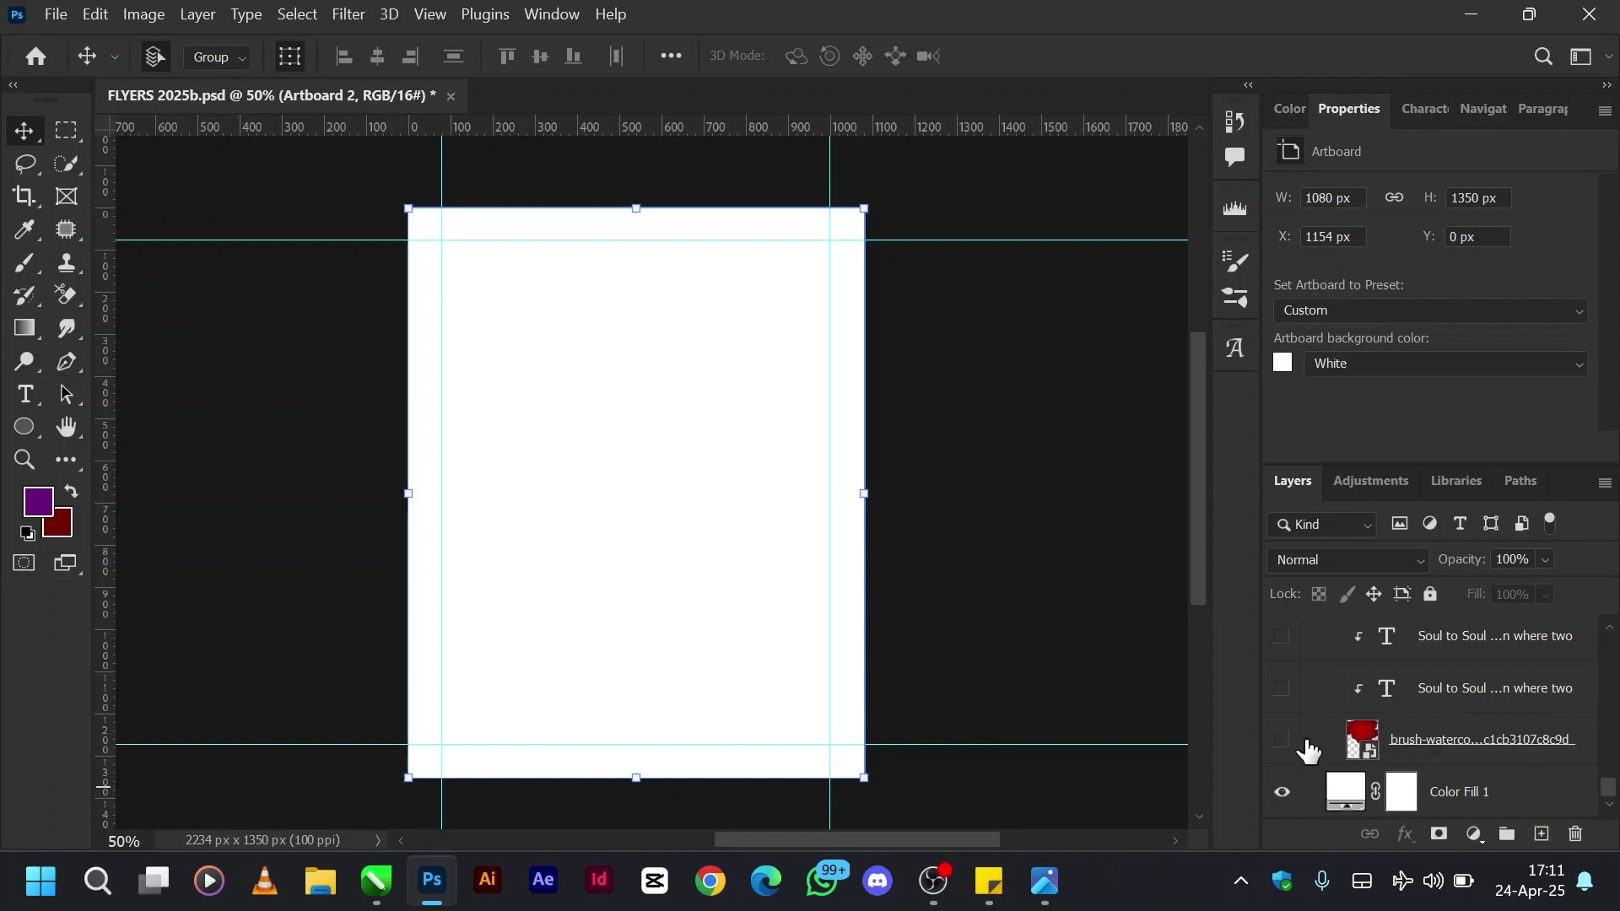
pyautogui.click(1282, 742)
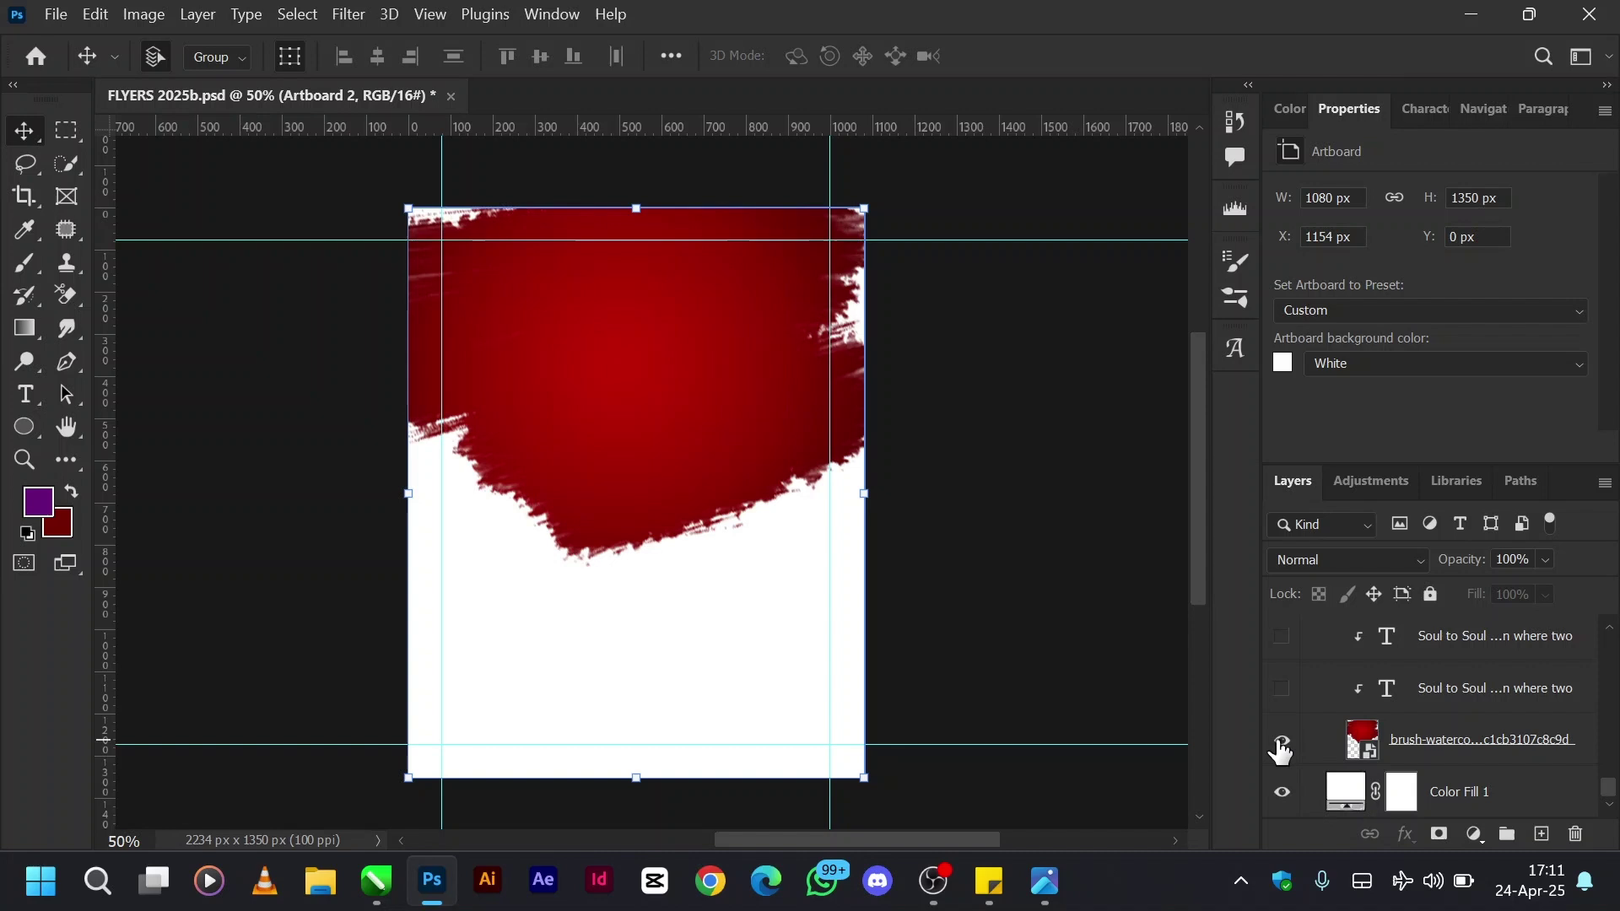
pyautogui.click(1452, 750)
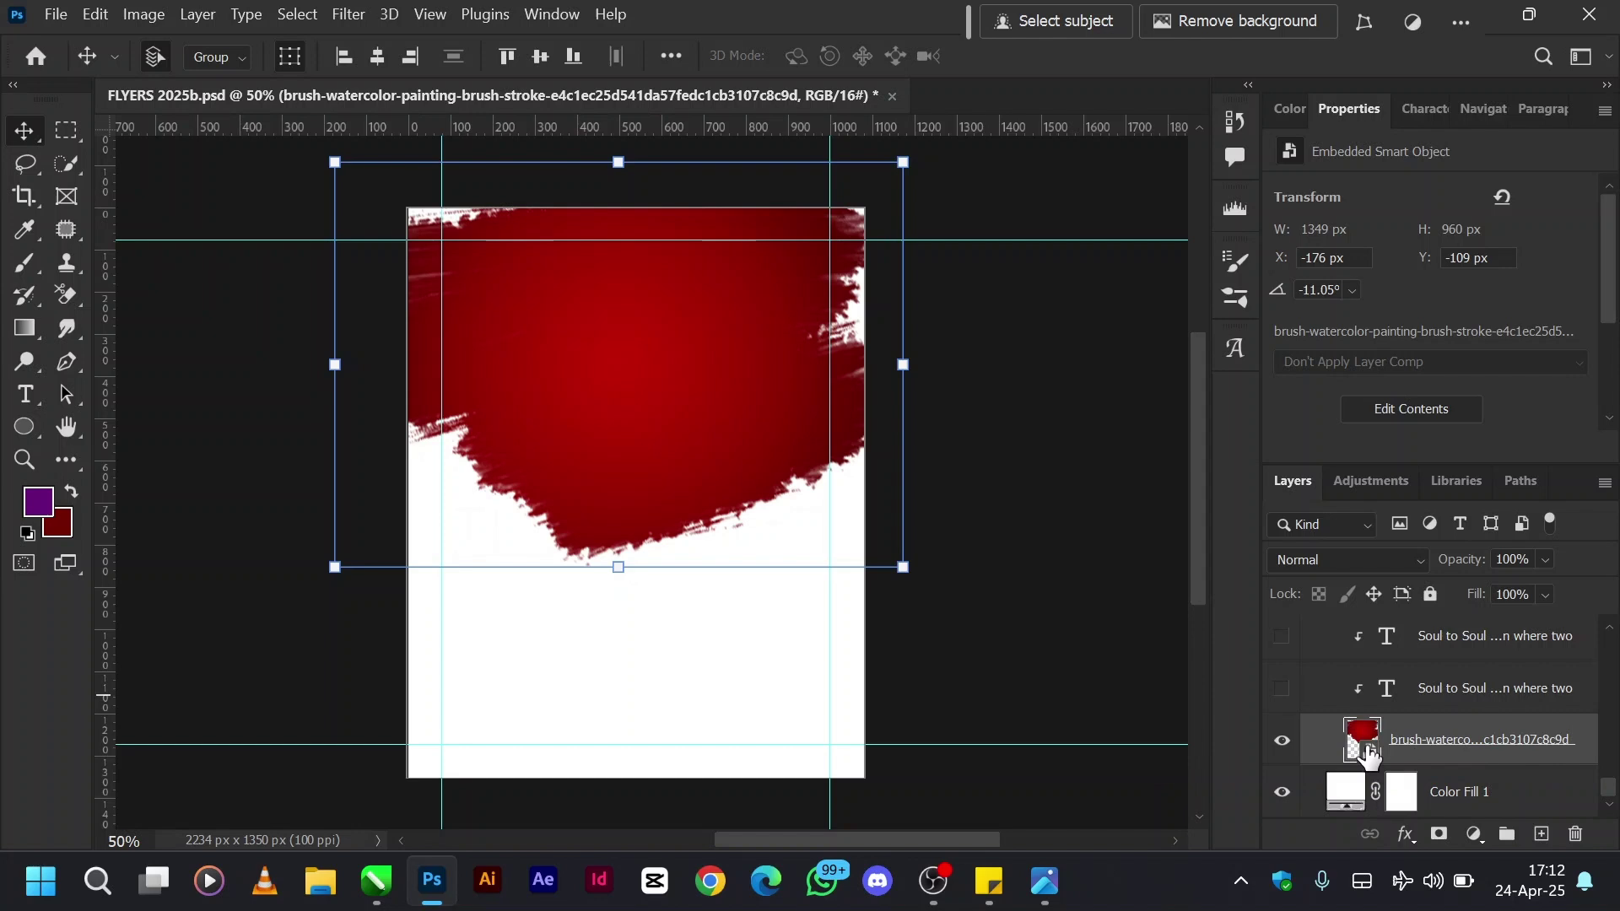
pyautogui.doubleClick(1364, 743)
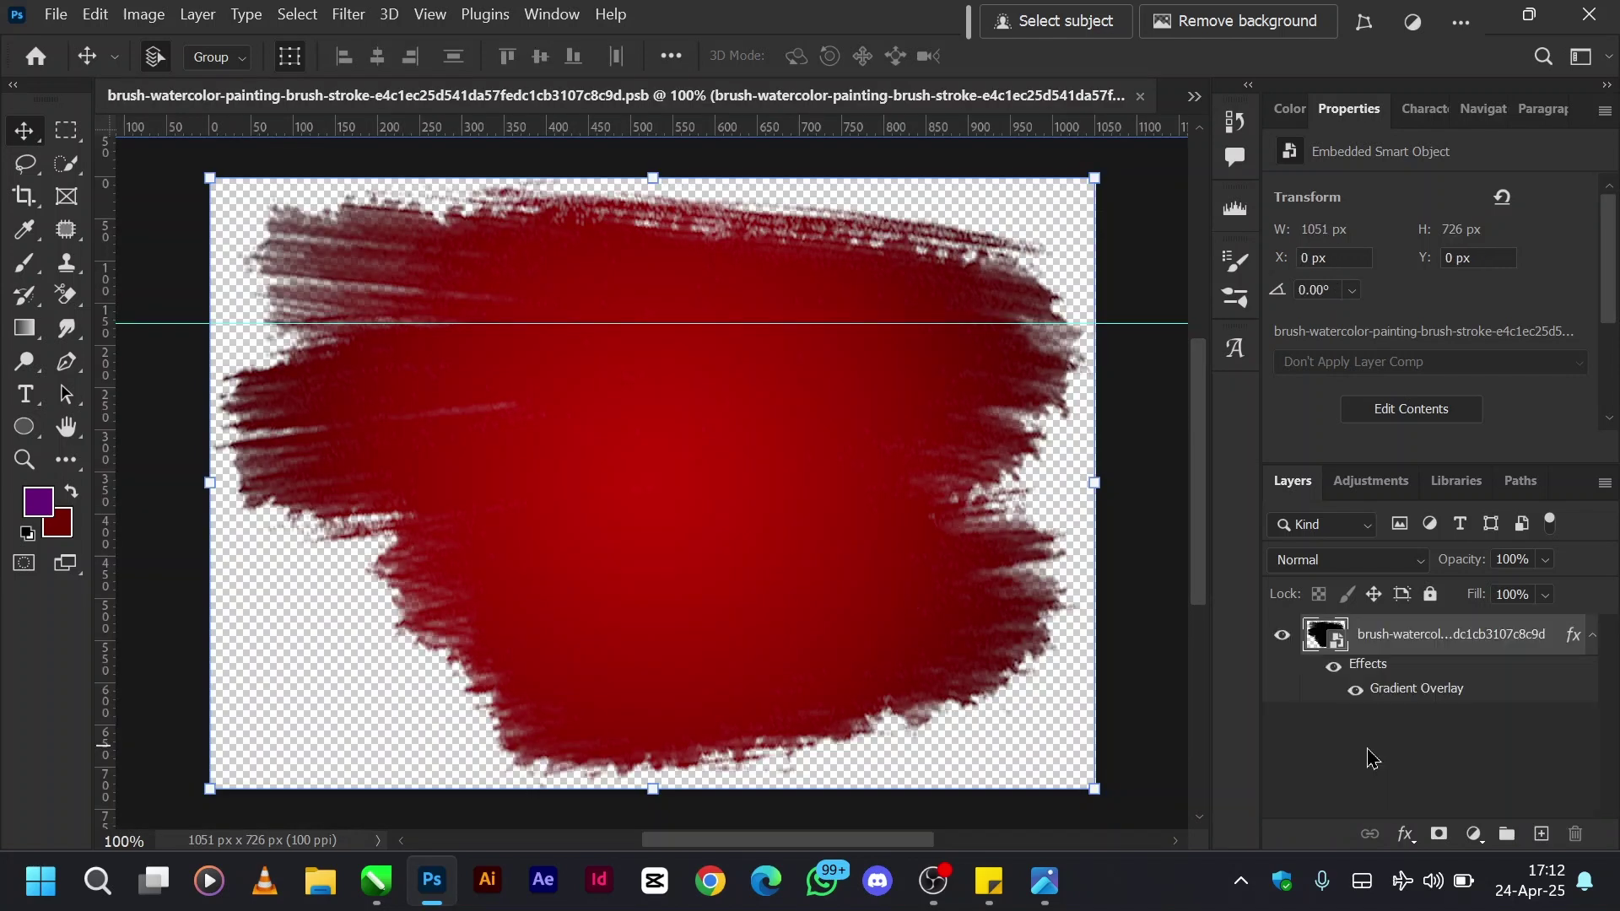
pyautogui.click(1333, 667)
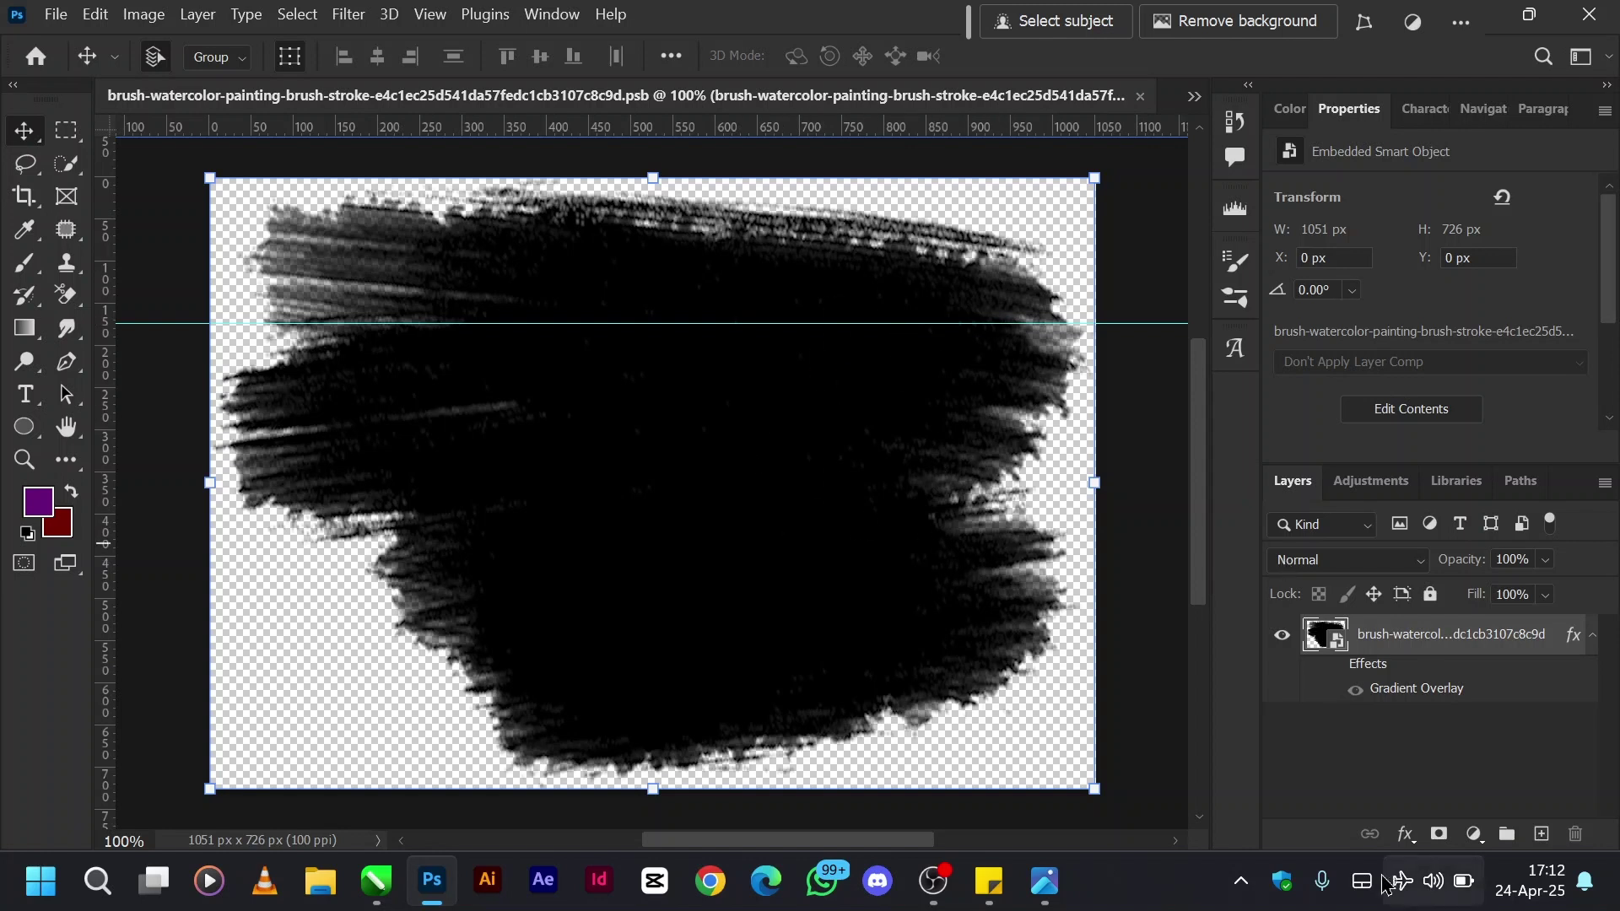
pyautogui.click(1333, 667)
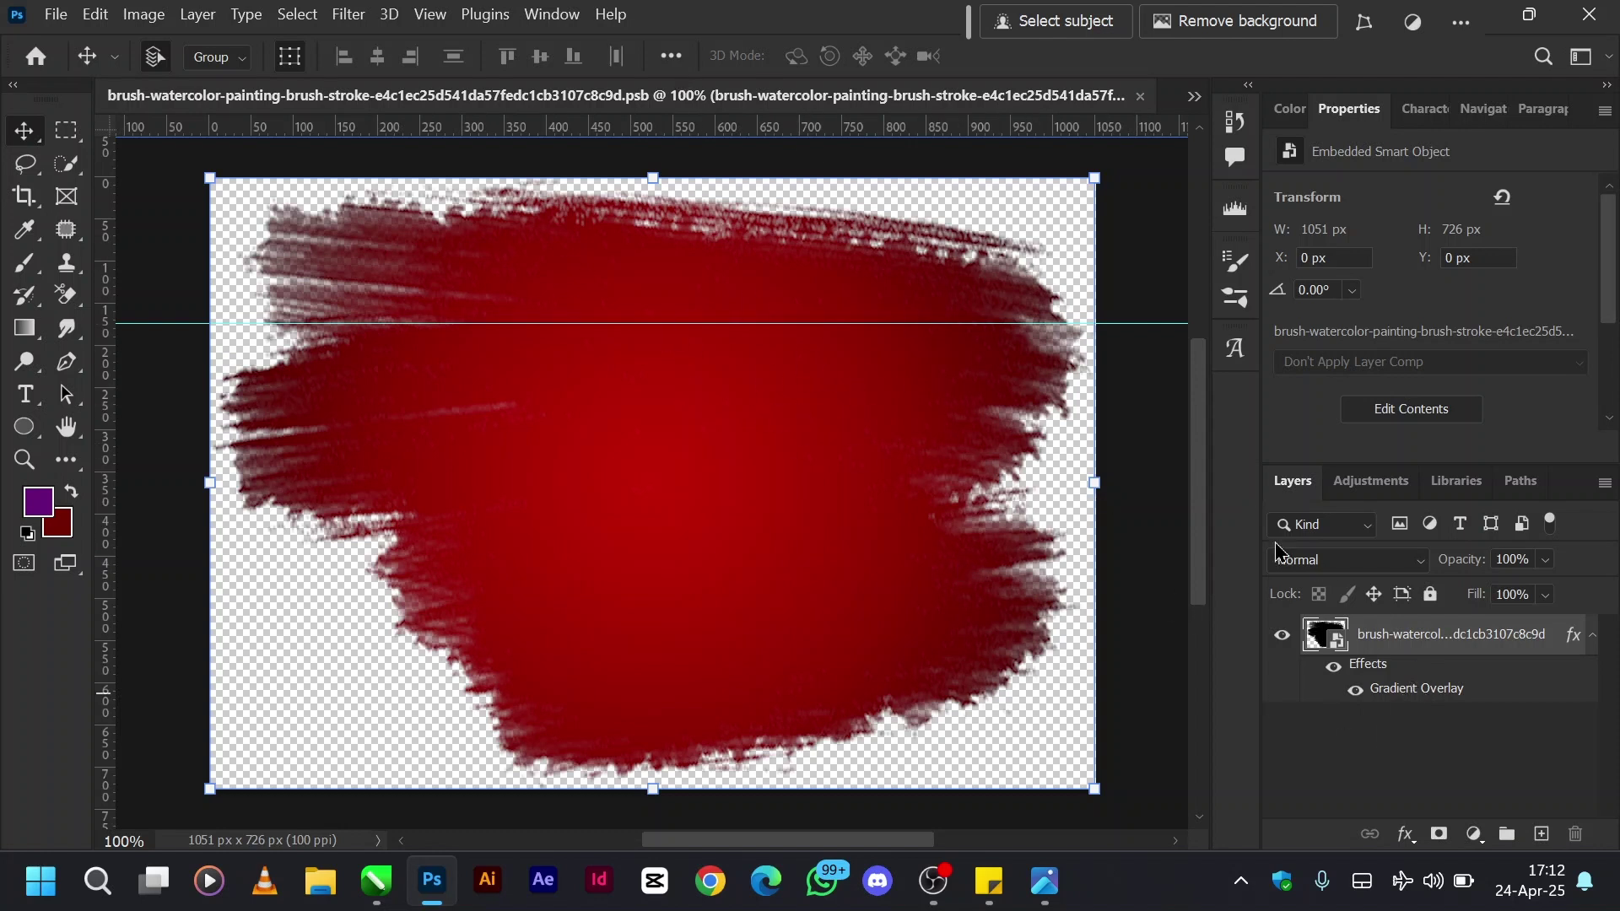
pyautogui.hotkey('ctrl', 'w')
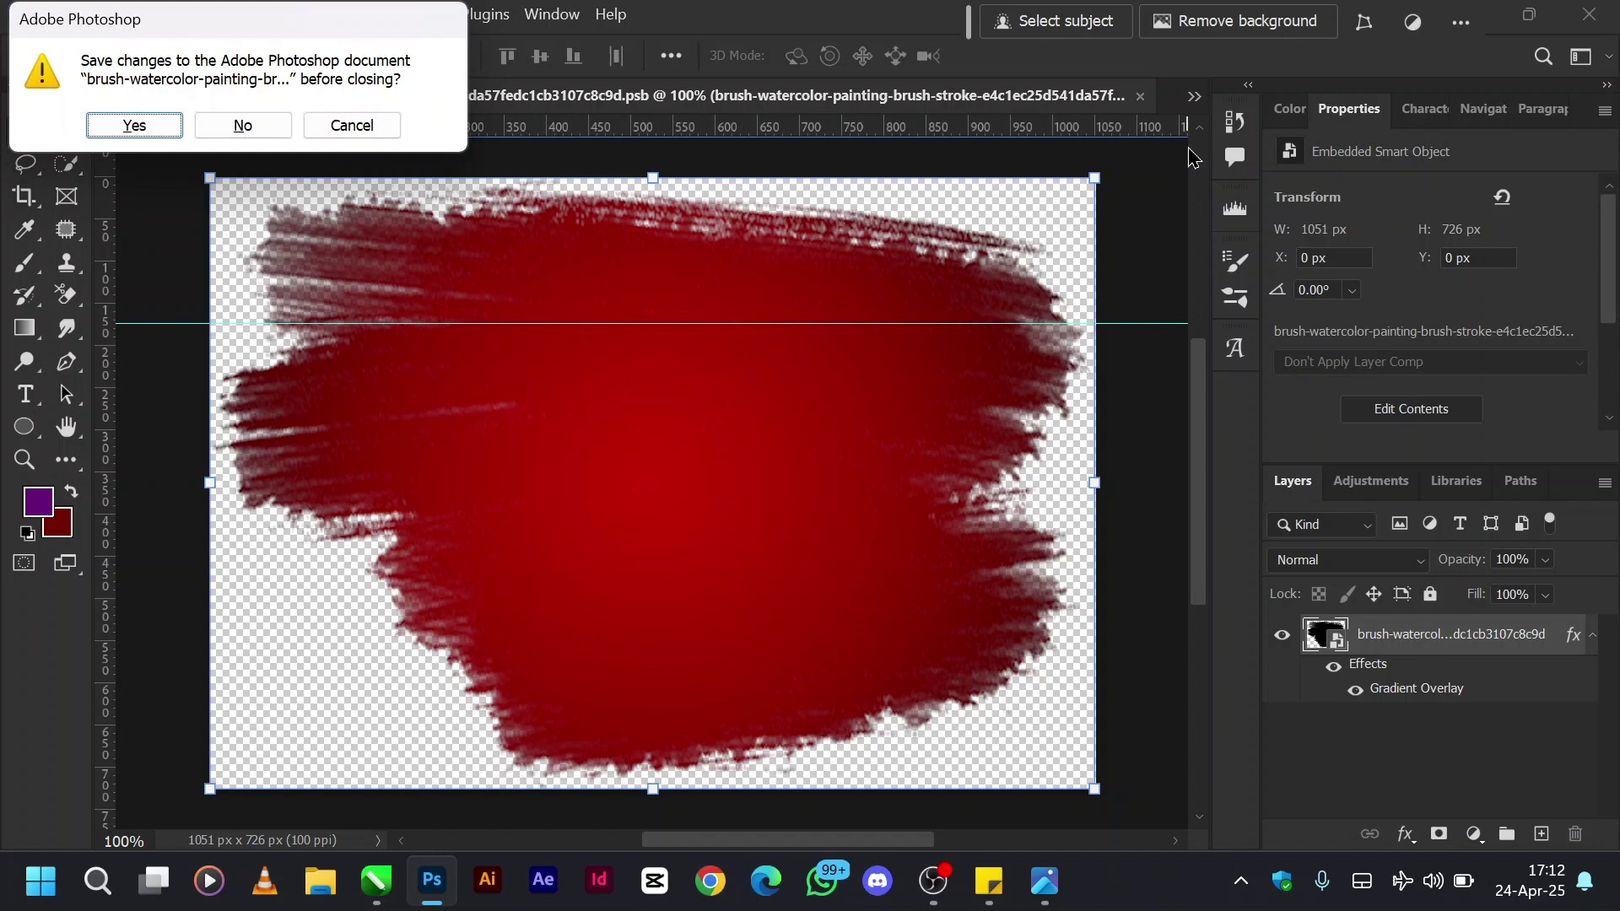
pyautogui.press('n')
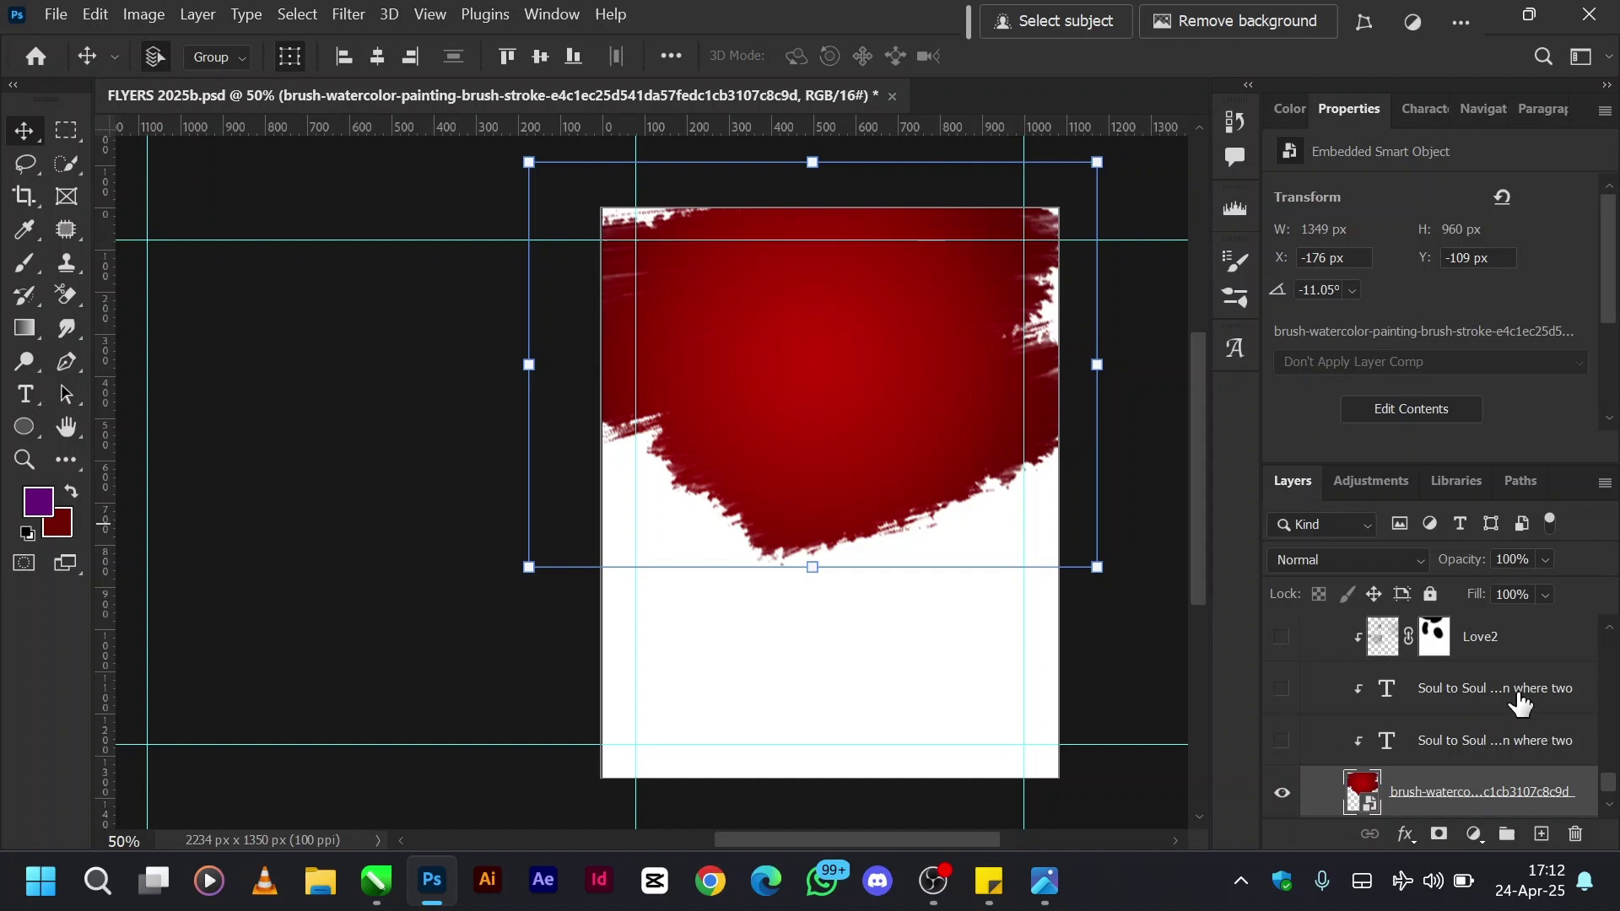
# Turn on both Soul to Soul text layers, inspect each, then reselect the brush layer.
pyautogui.click(1281, 740)
pyautogui.click(1282, 689)
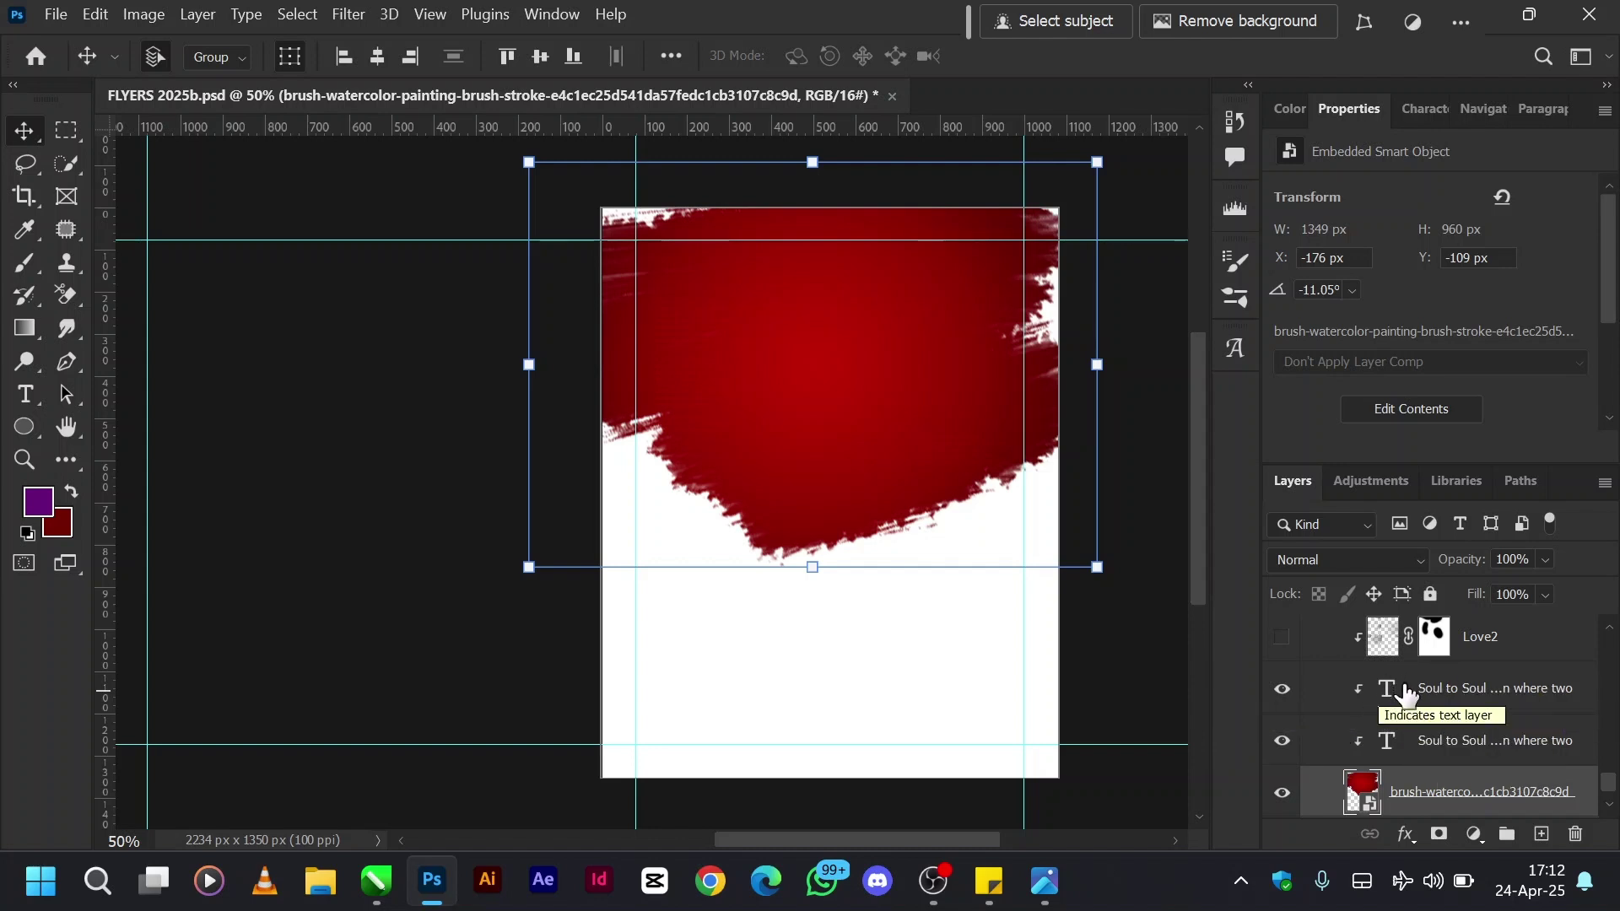
pyautogui.click(1405, 690)
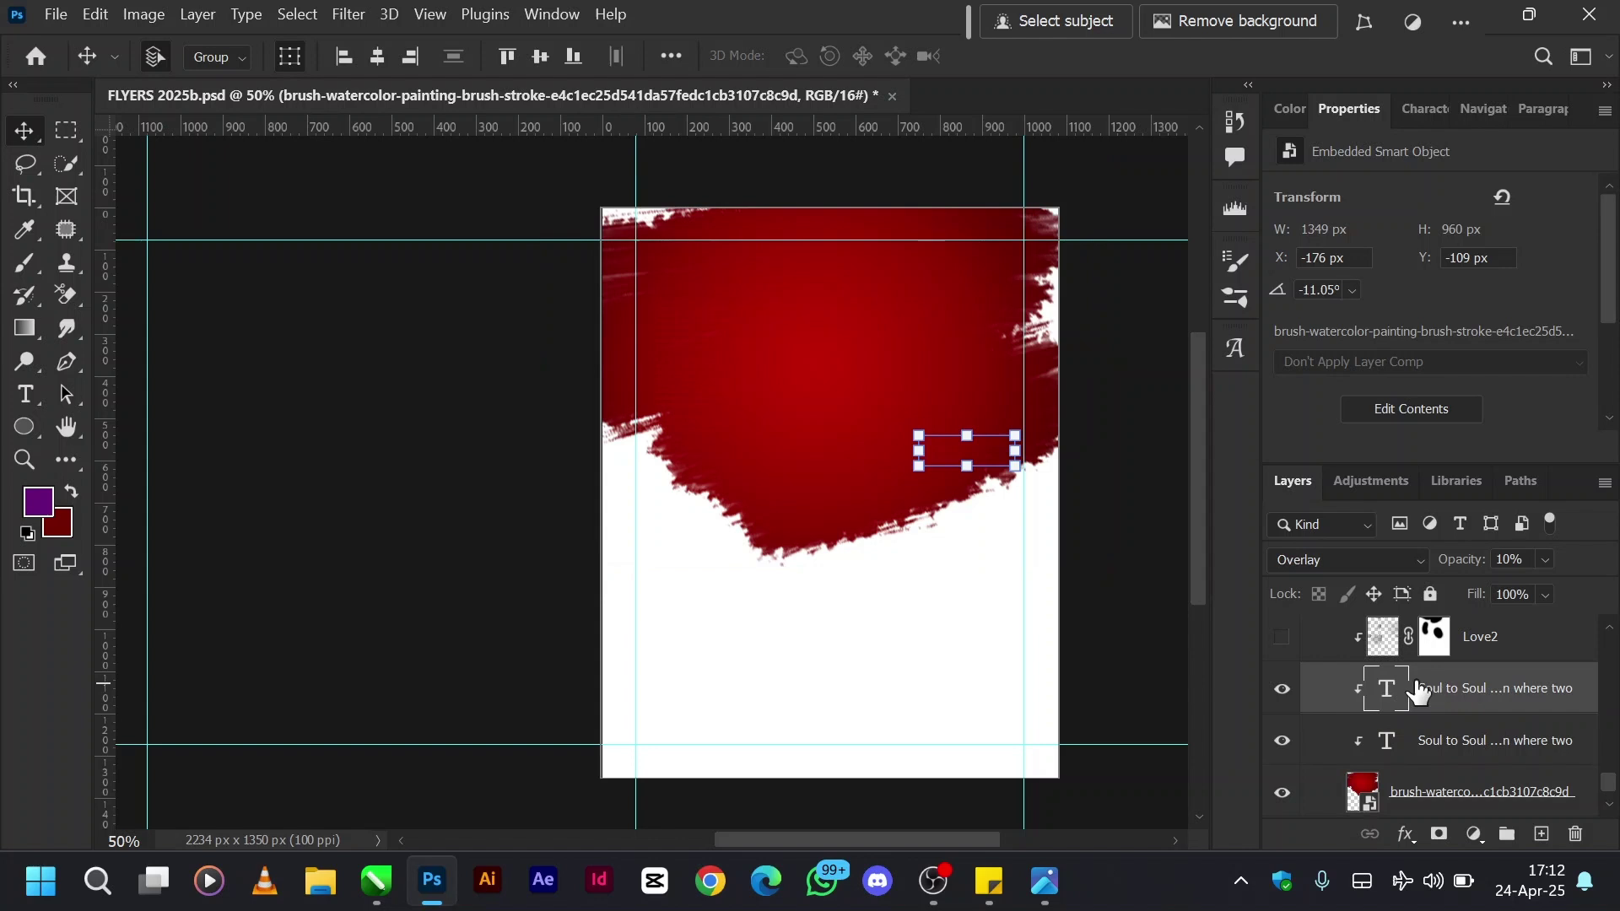
pyautogui.click(1388, 746)
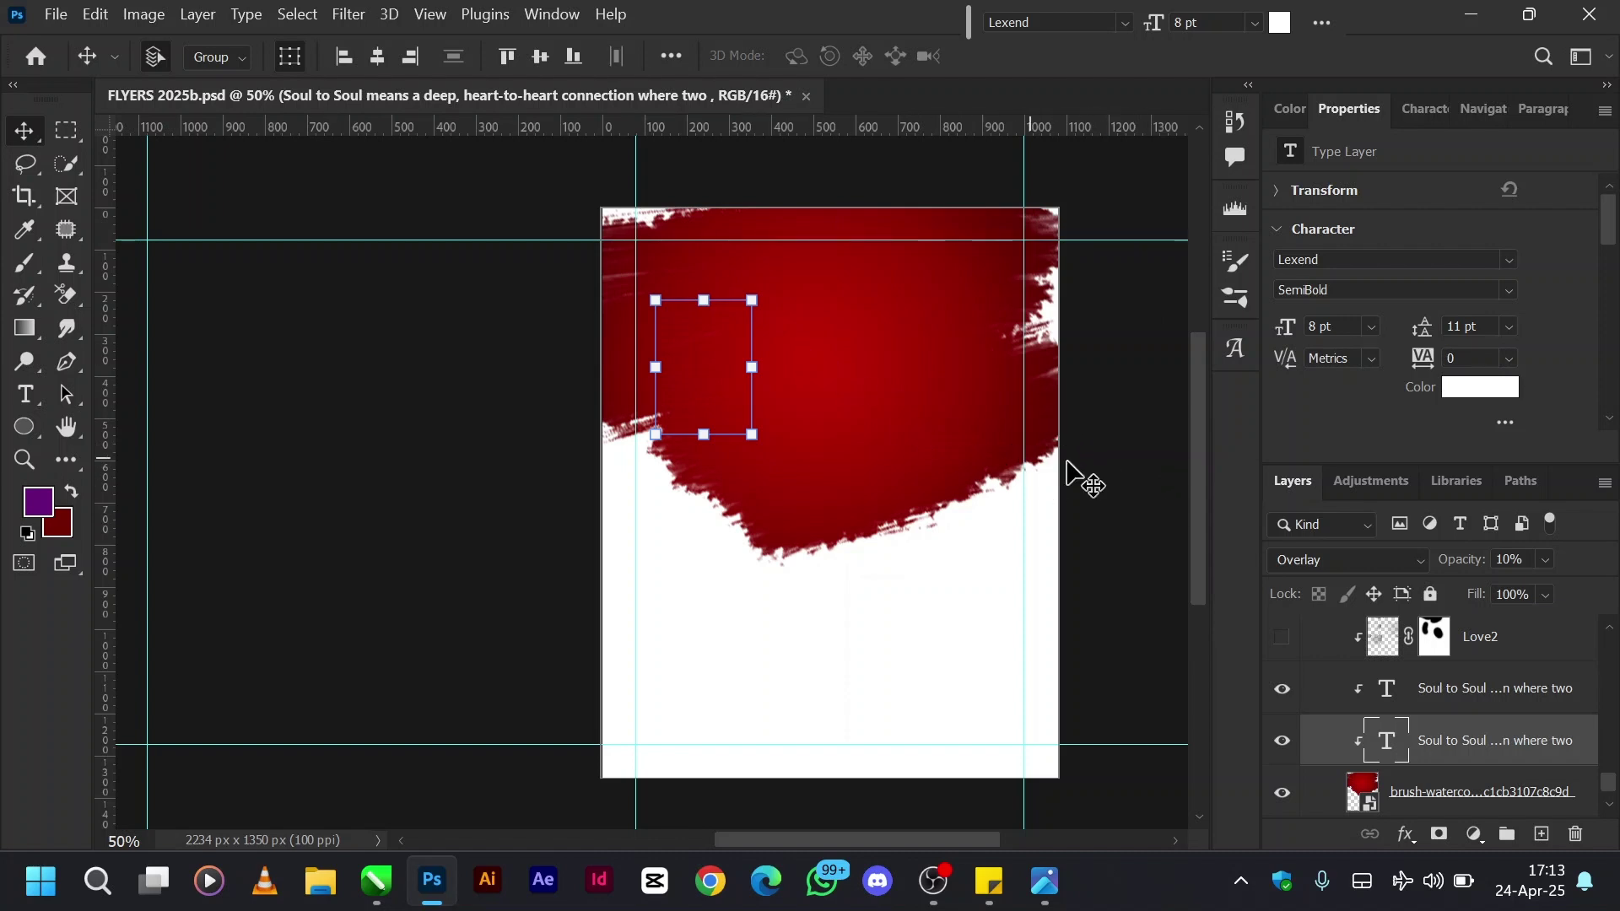
pyautogui.click(1404, 797)
# Select and show the Love2 hearts layer, then disable its layer mask.
pyautogui.scroll(2, 1403, 796)
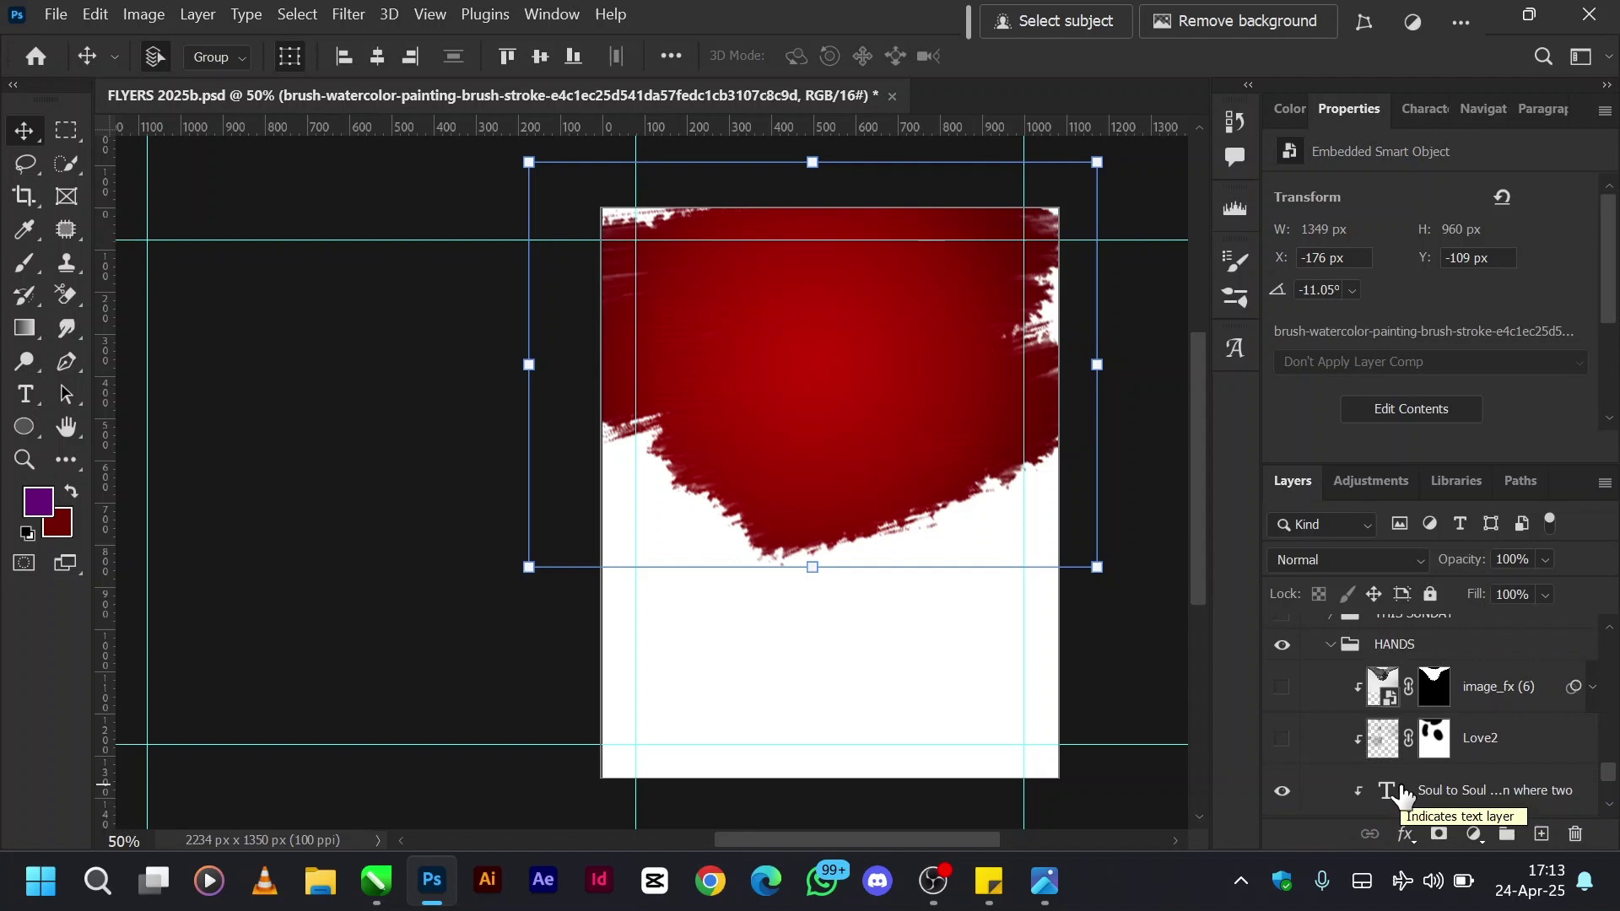
pyautogui.click(1313, 722)
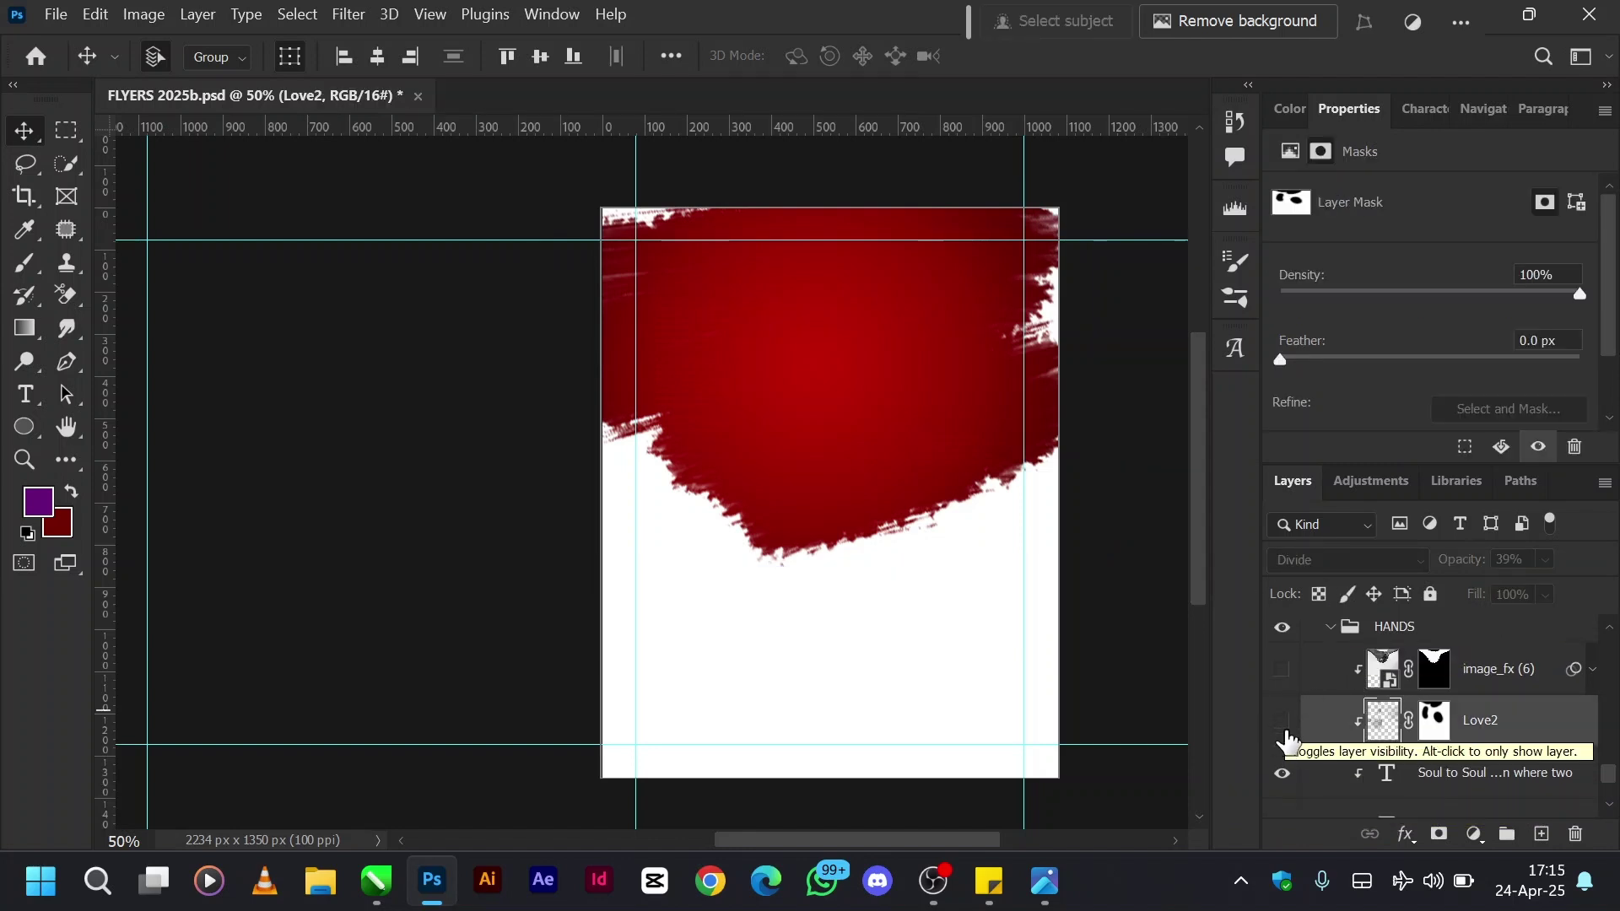
pyautogui.click(1284, 724)
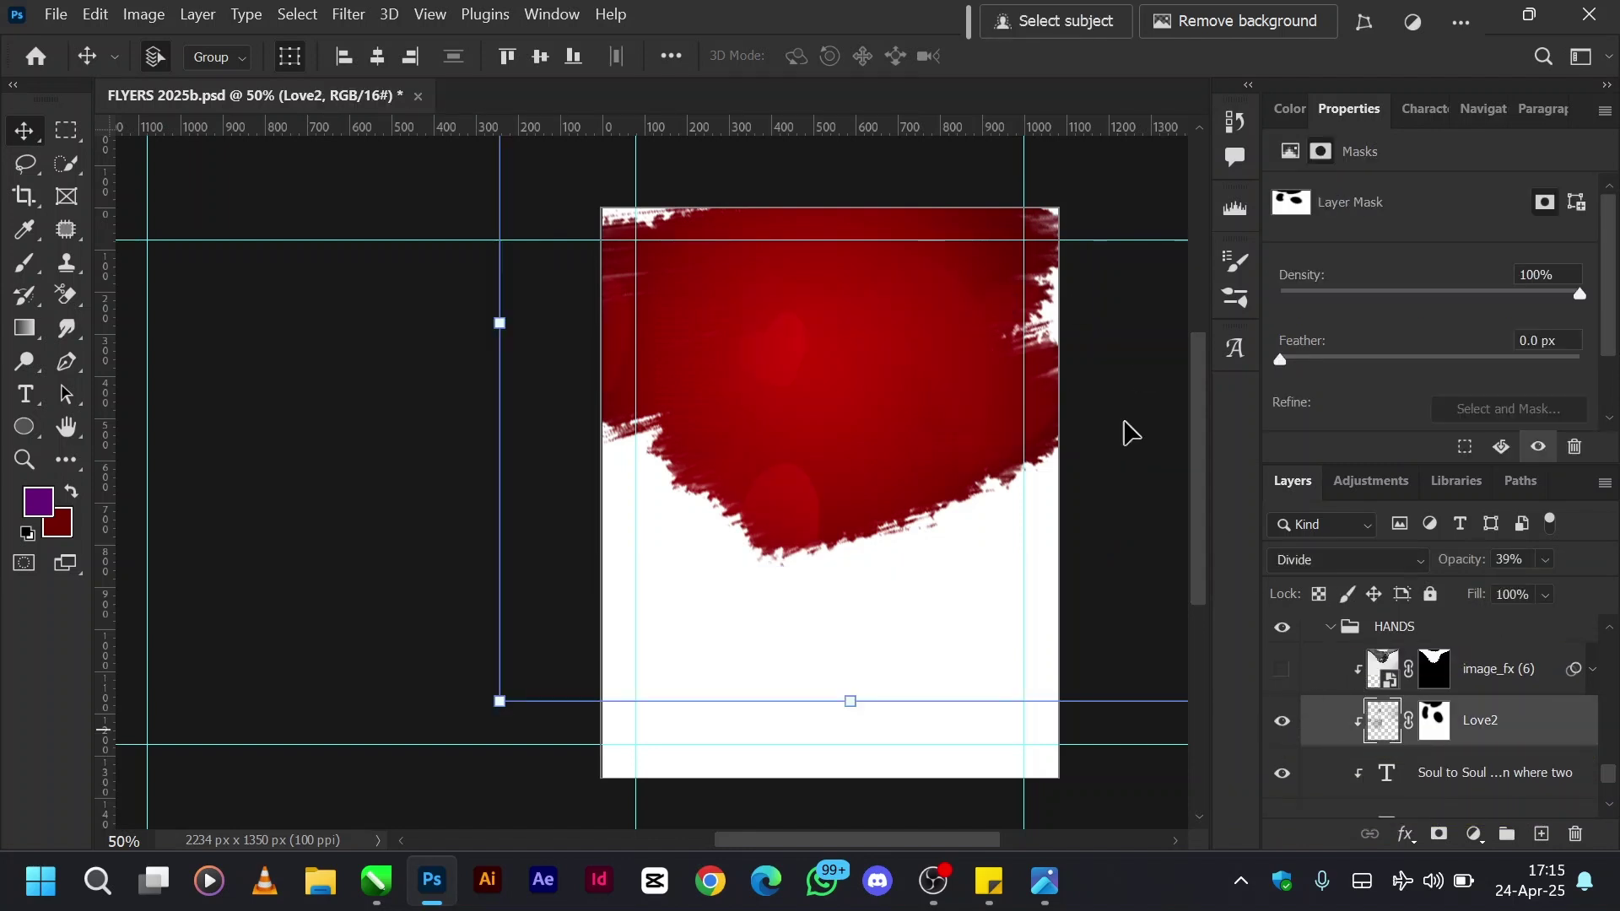
pyautogui.rightClick(1435, 725)
pyautogui.click(1432, 503)
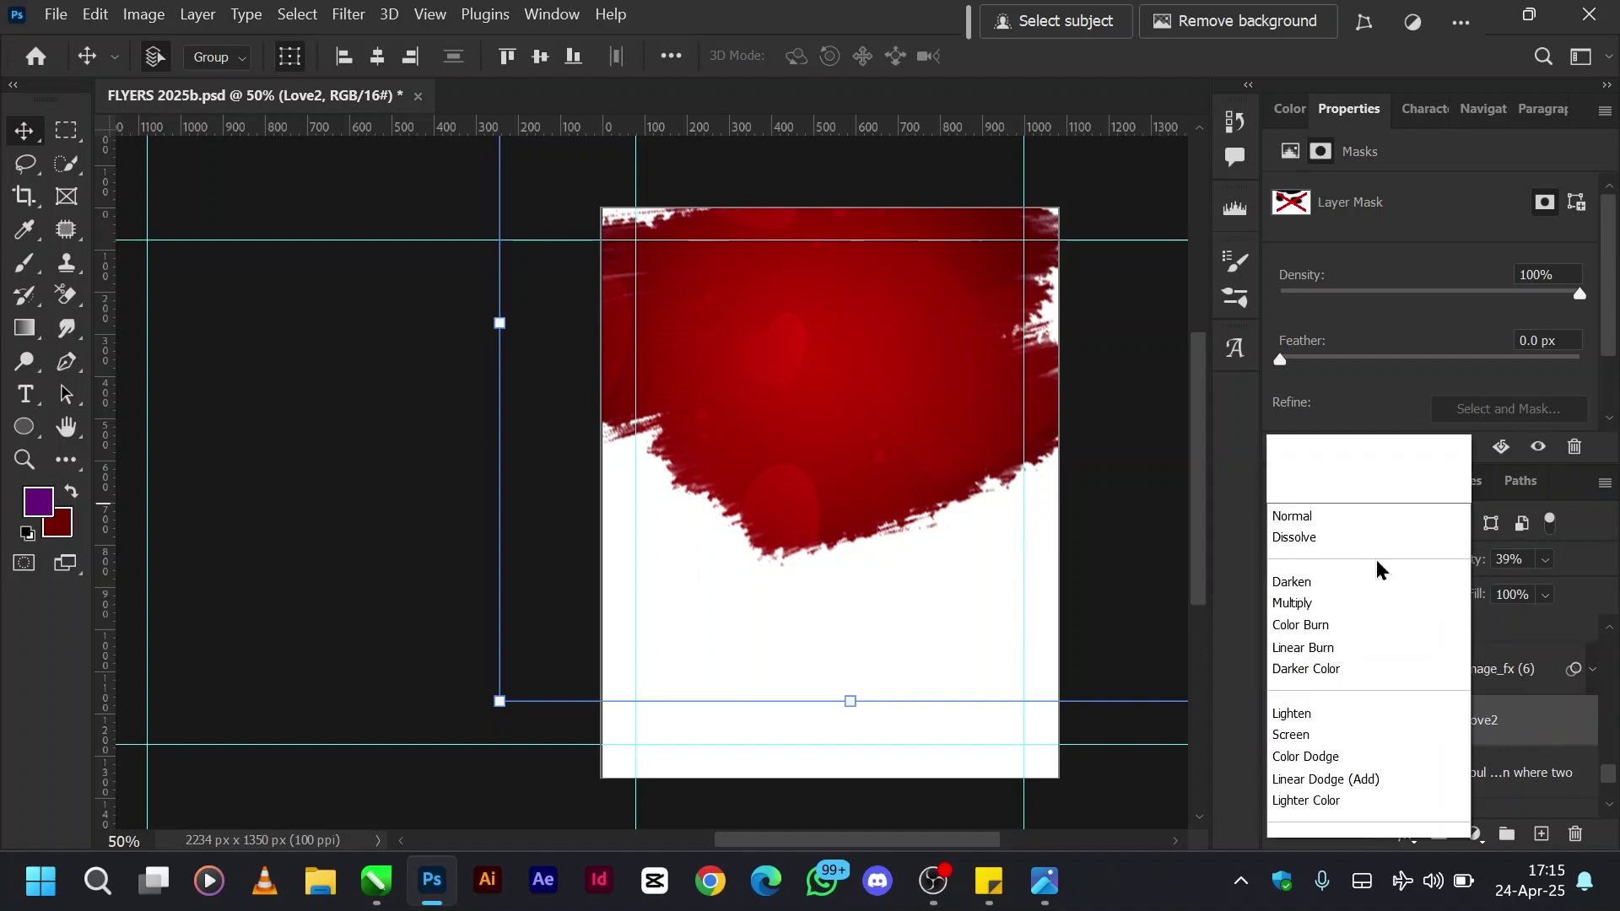
# Try Love2 at Normal 100%, revert to Divide 39%, and re-enable its mask.
pyautogui.press('Escape')
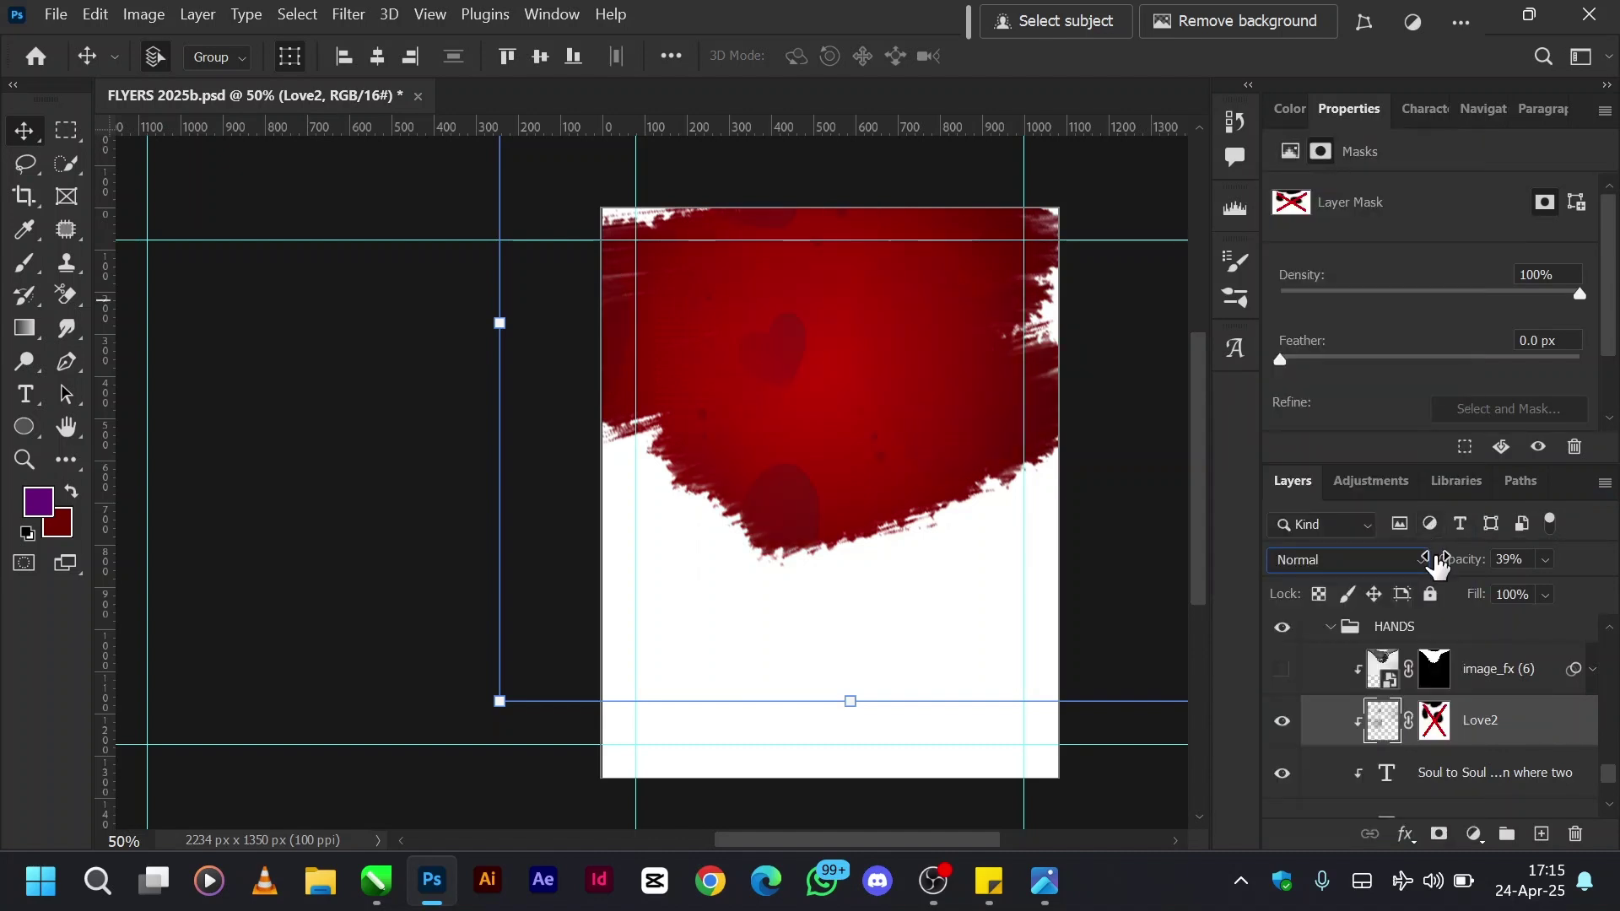
pyautogui.press('0')
pyautogui.hotkey('ctrl', 'z')
pyautogui.hotkey('ctrl', 'z')
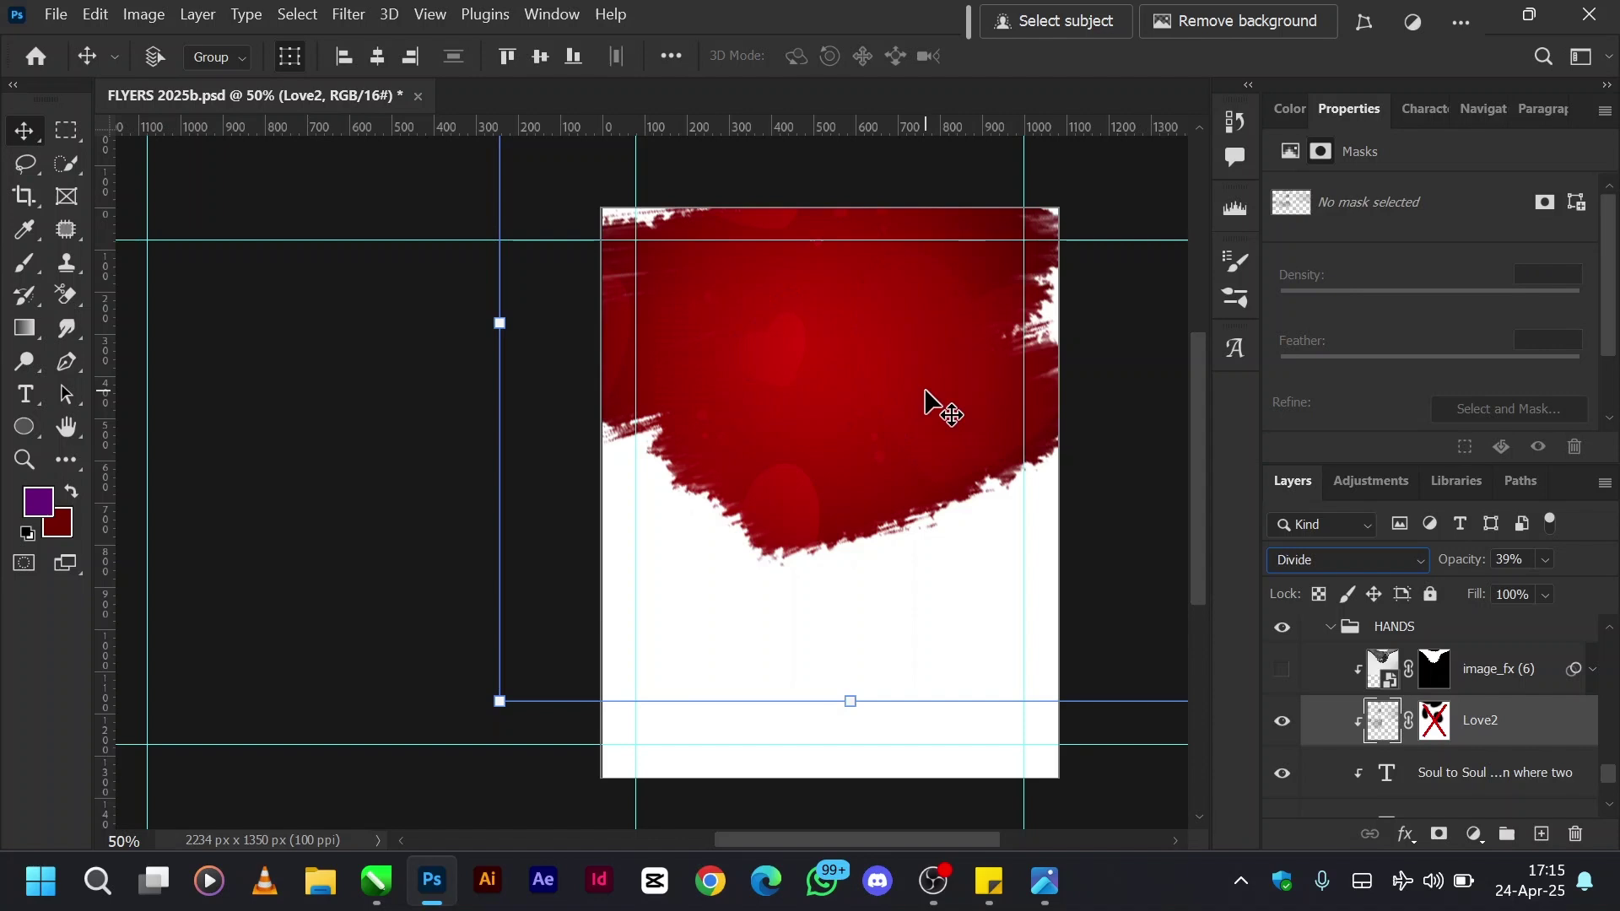
pyautogui.press('ctrl')
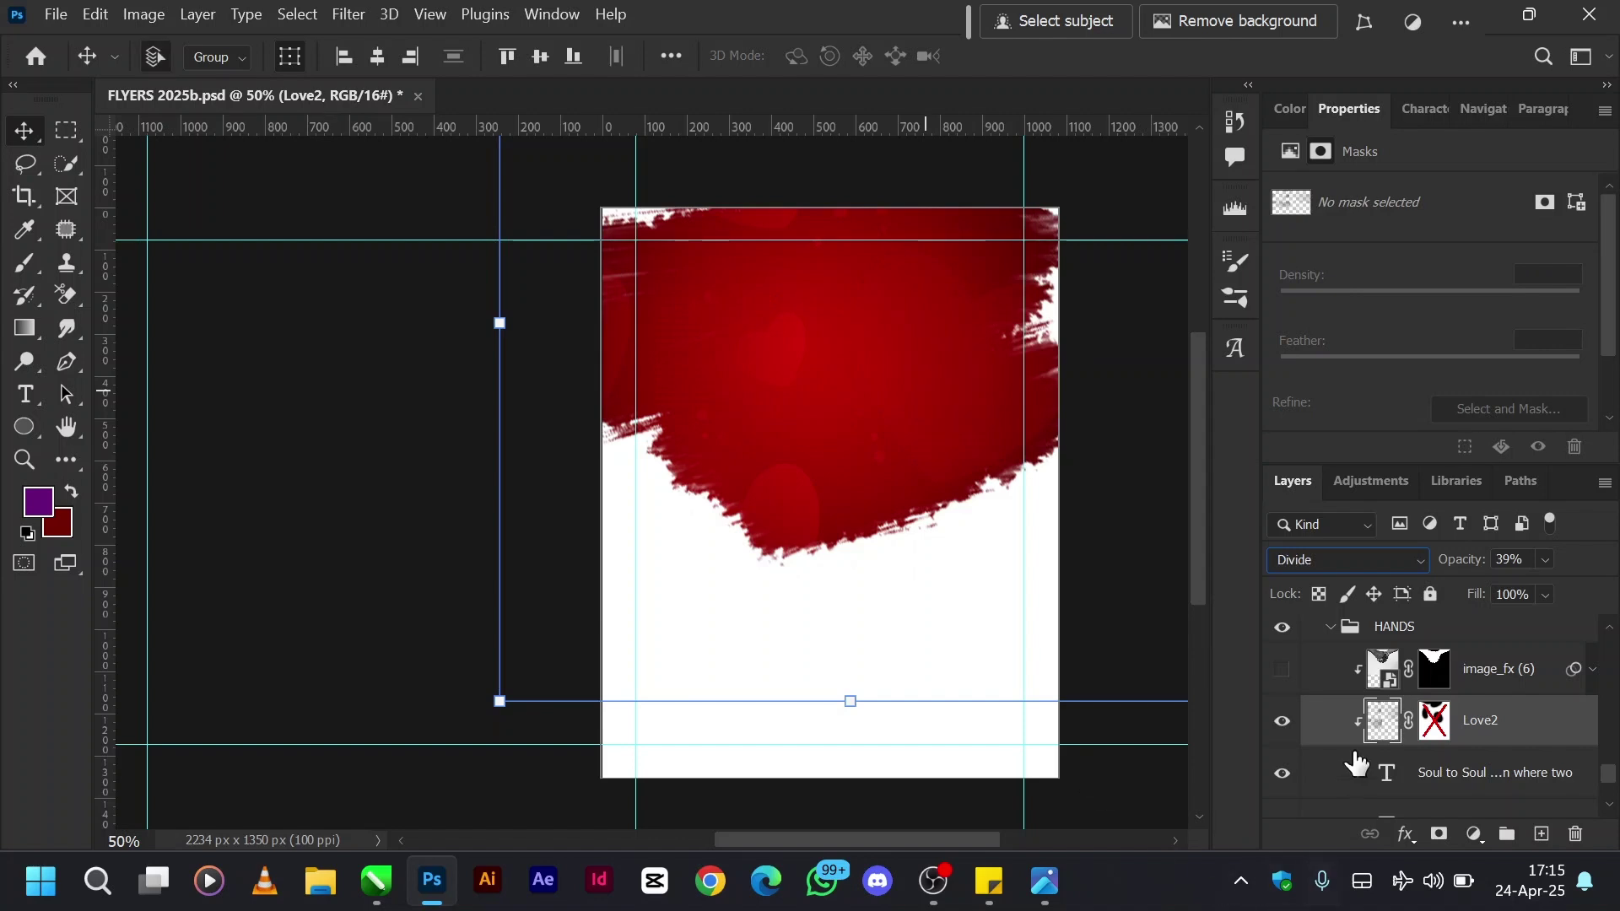
pyautogui.rightClick(1435, 730)
pyautogui.click(1406, 504)
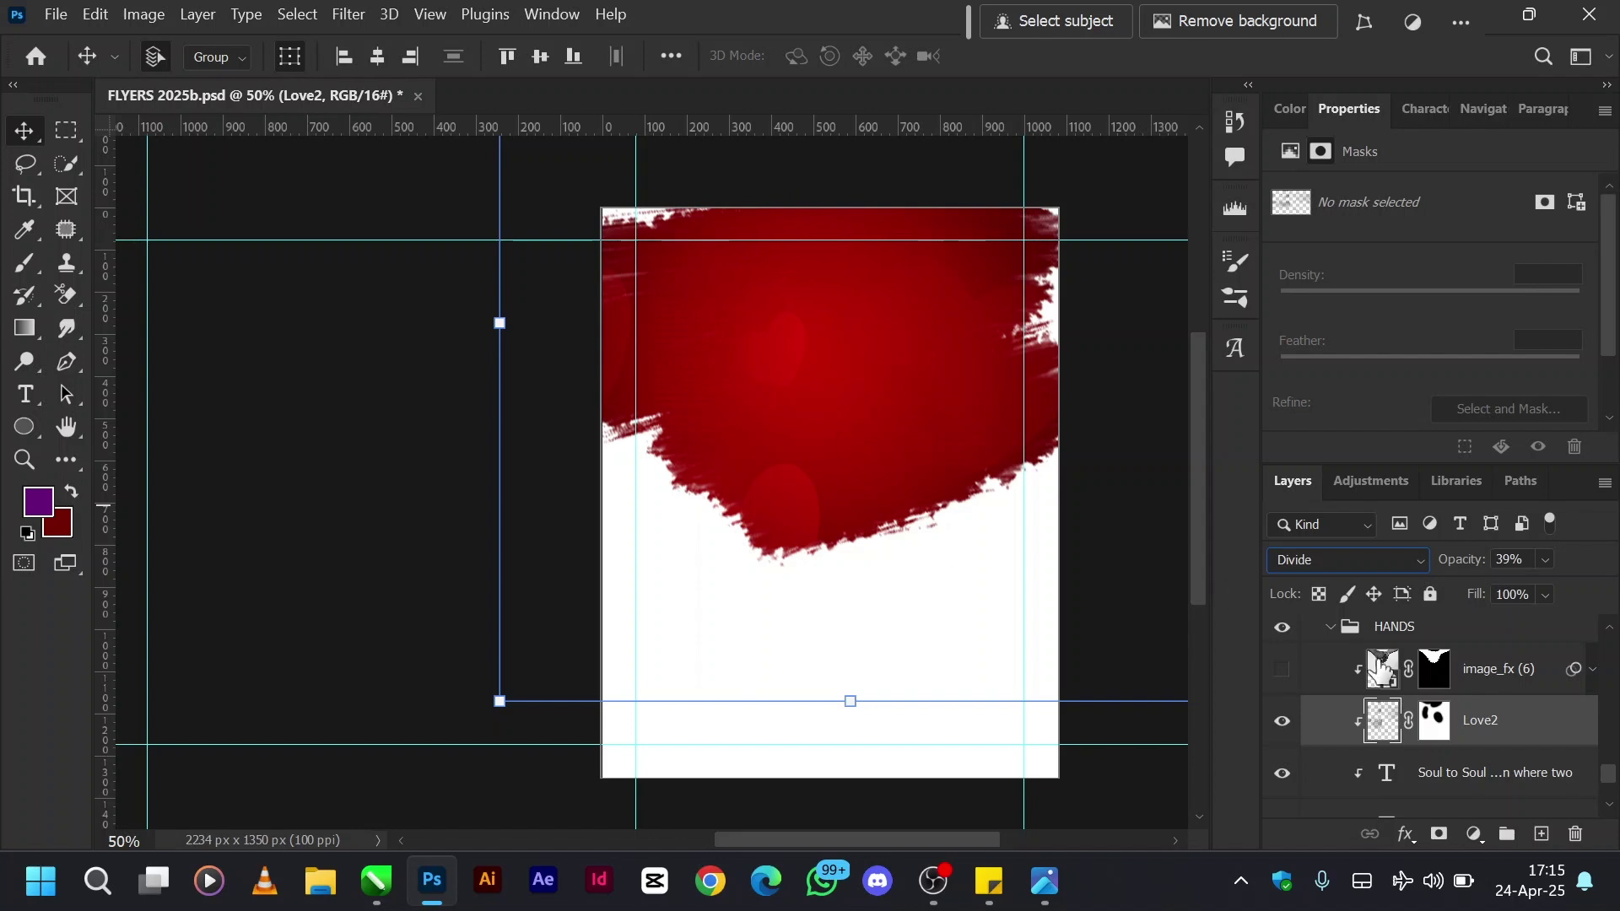
# Show image_fx (6), disable its mask, and turn off its Black & White smart filter.
pyautogui.click(1282, 671)
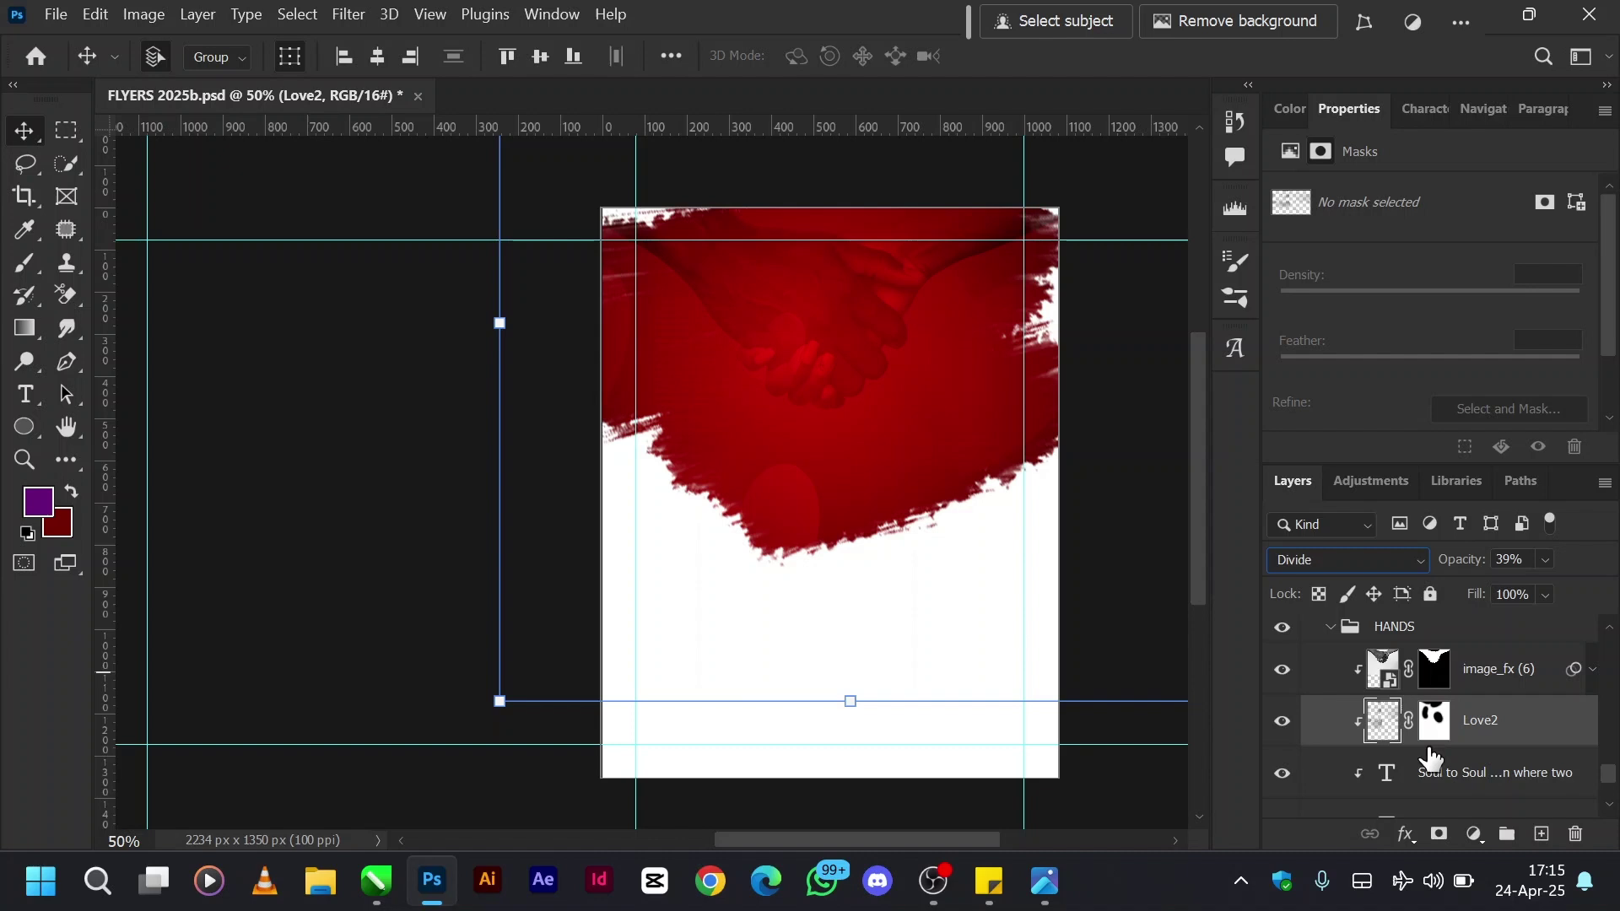
pyautogui.click(1435, 675)
pyautogui.rightClick(1438, 678)
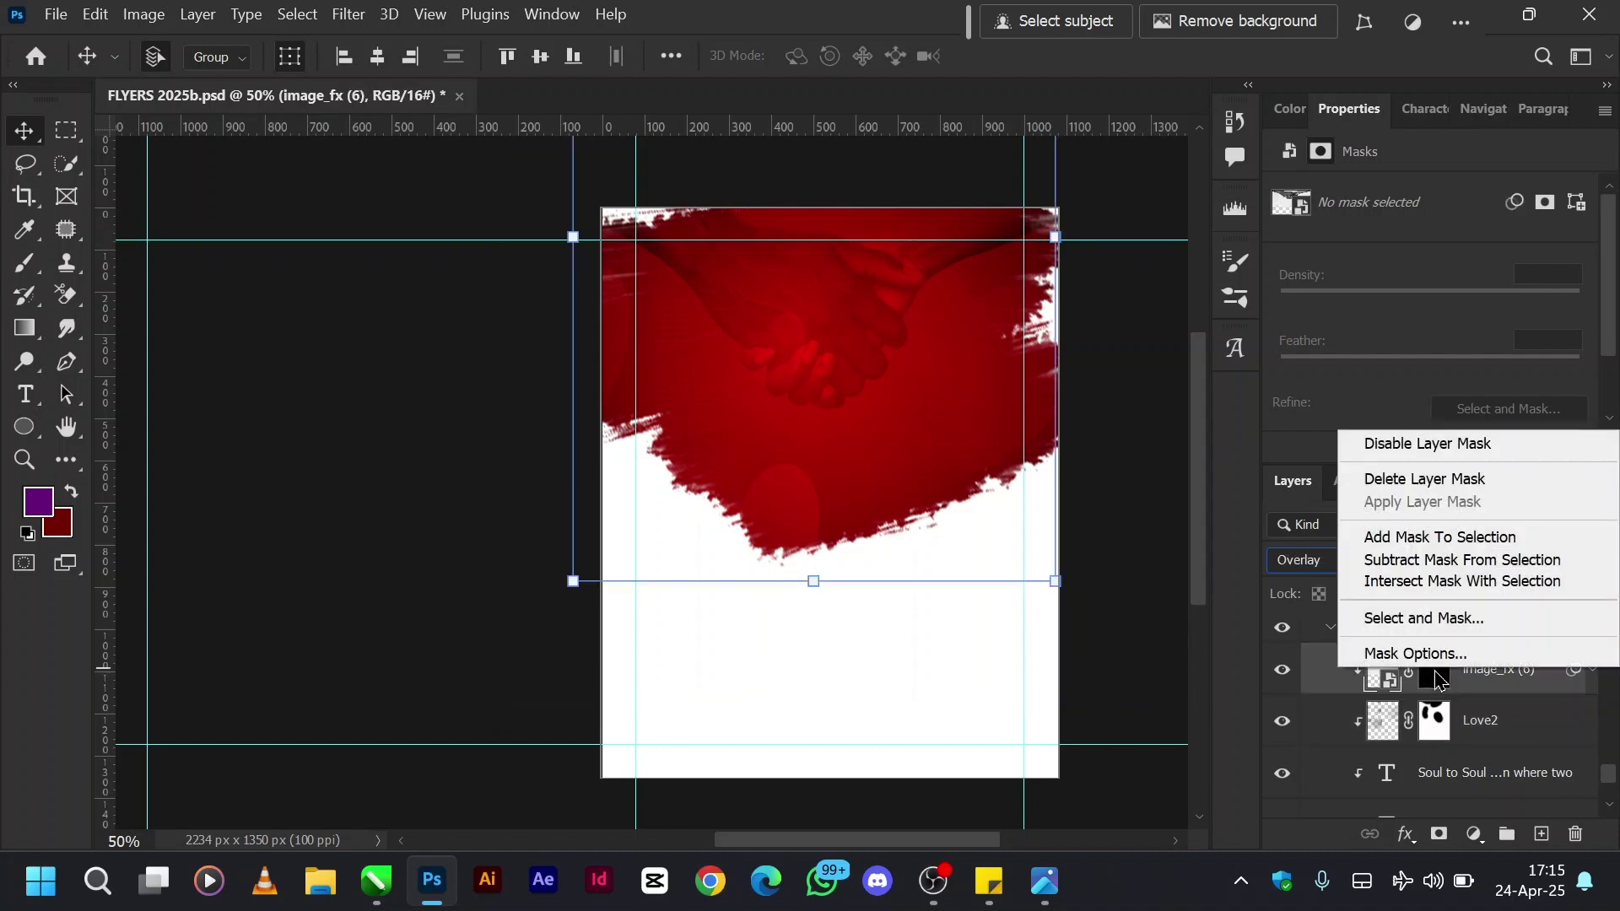
pyautogui.click(1428, 443)
pyautogui.click(1385, 669)
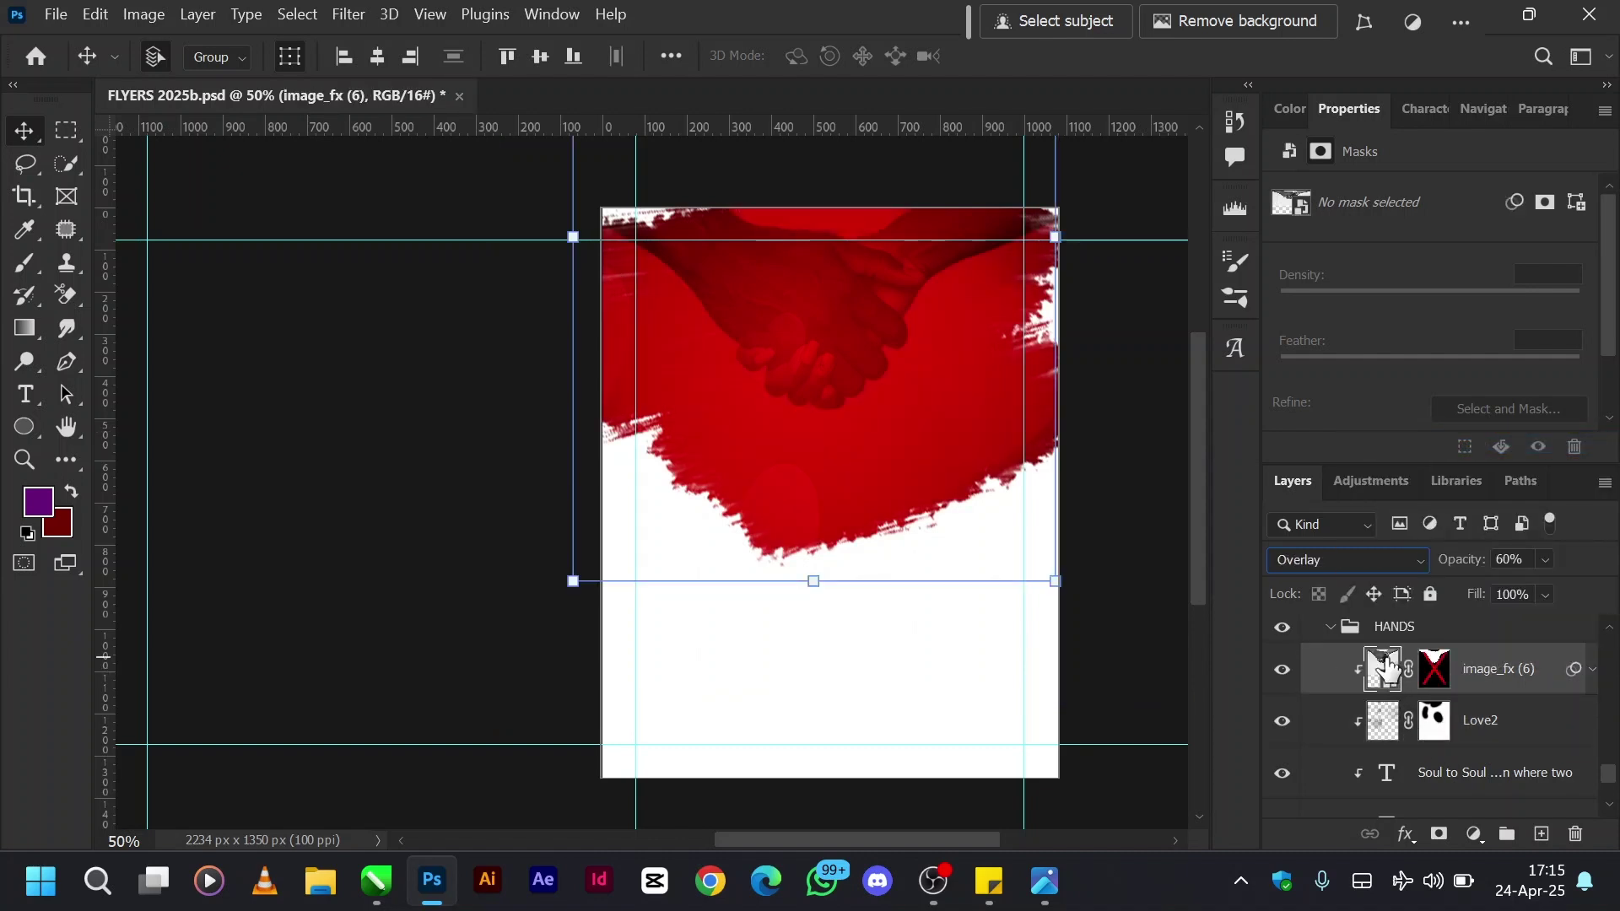
pyautogui.click(1586, 671)
pyautogui.click(1395, 720)
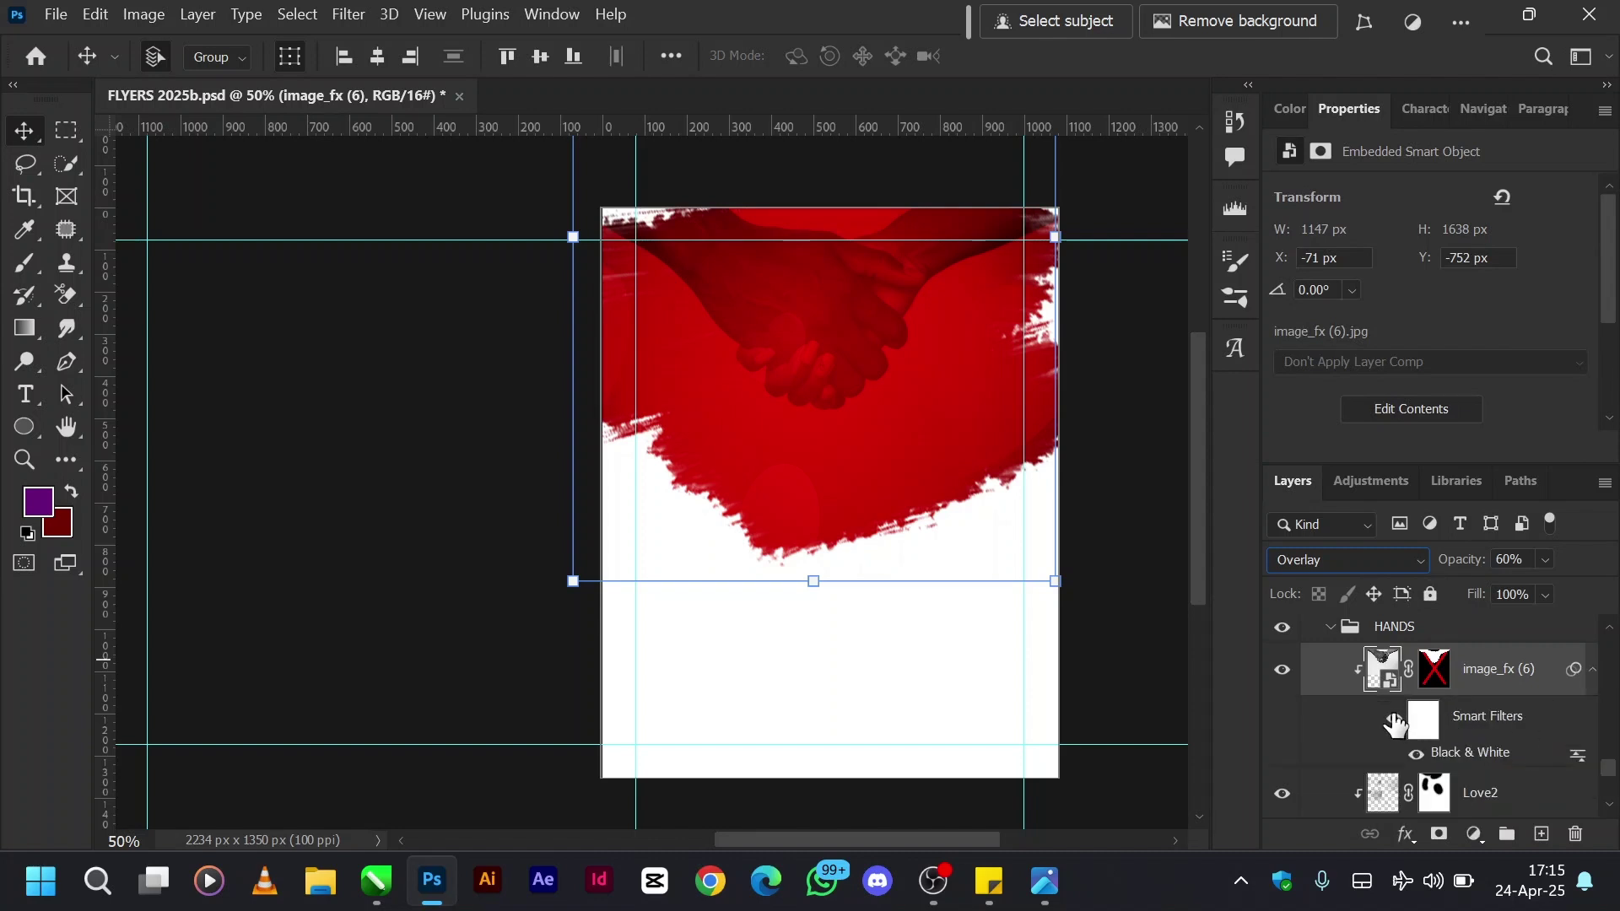
# Test the hands photo at Normal 100% unclipped, trying and undoing a move.
pyautogui.click(1351, 561)
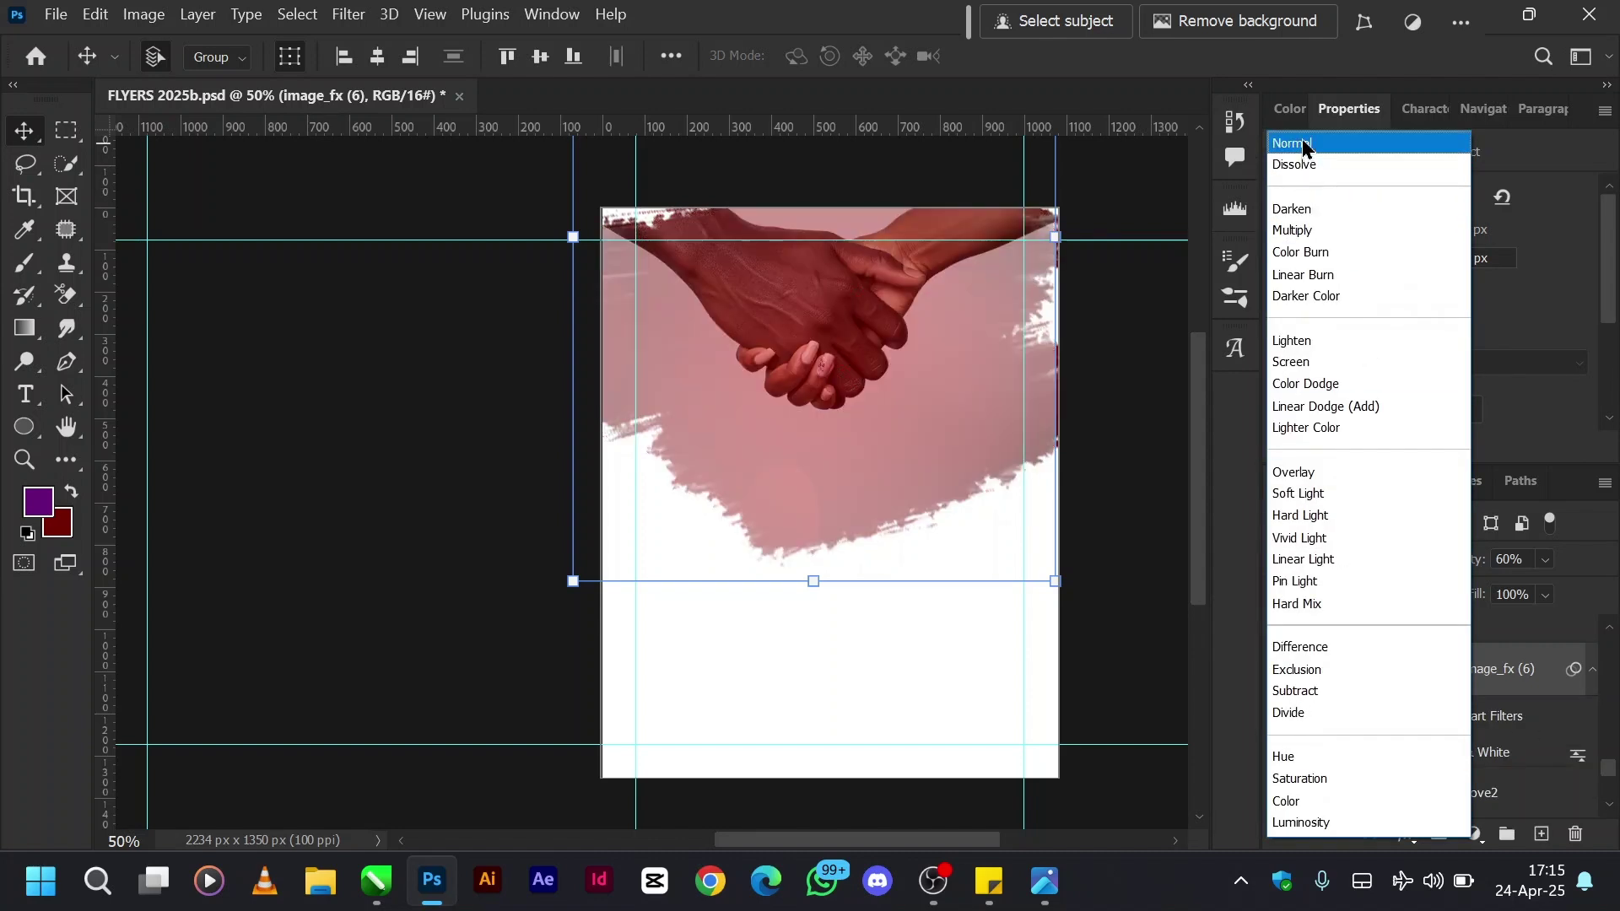
pyautogui.click(1303, 144)
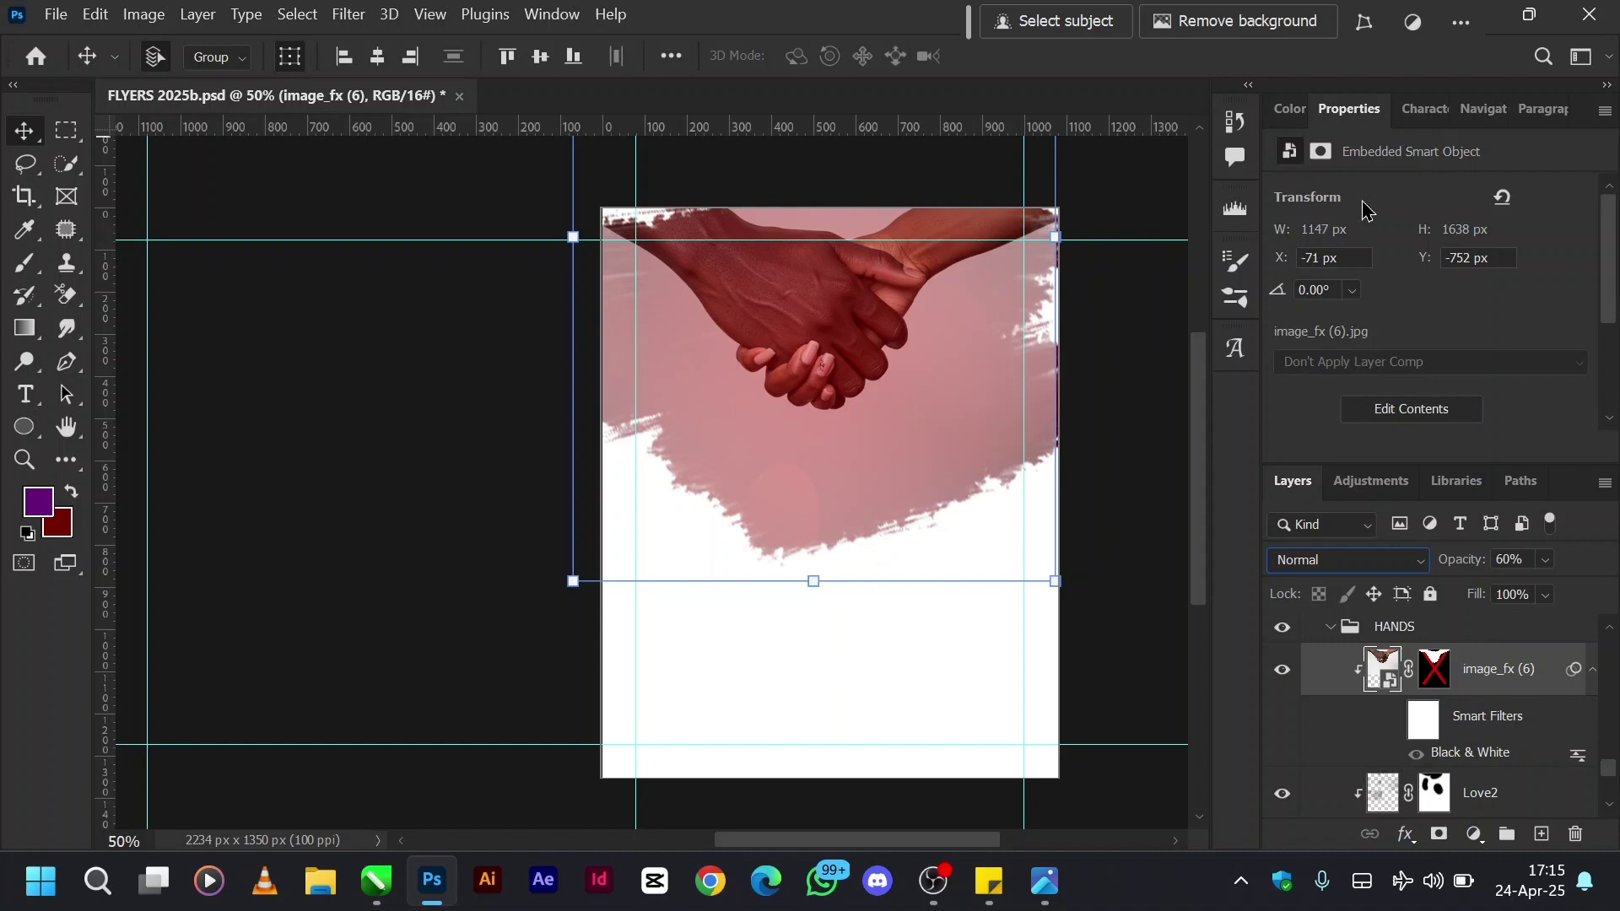
pyautogui.click(1509, 559)
pyautogui.write('100')
pyautogui.press('Return')
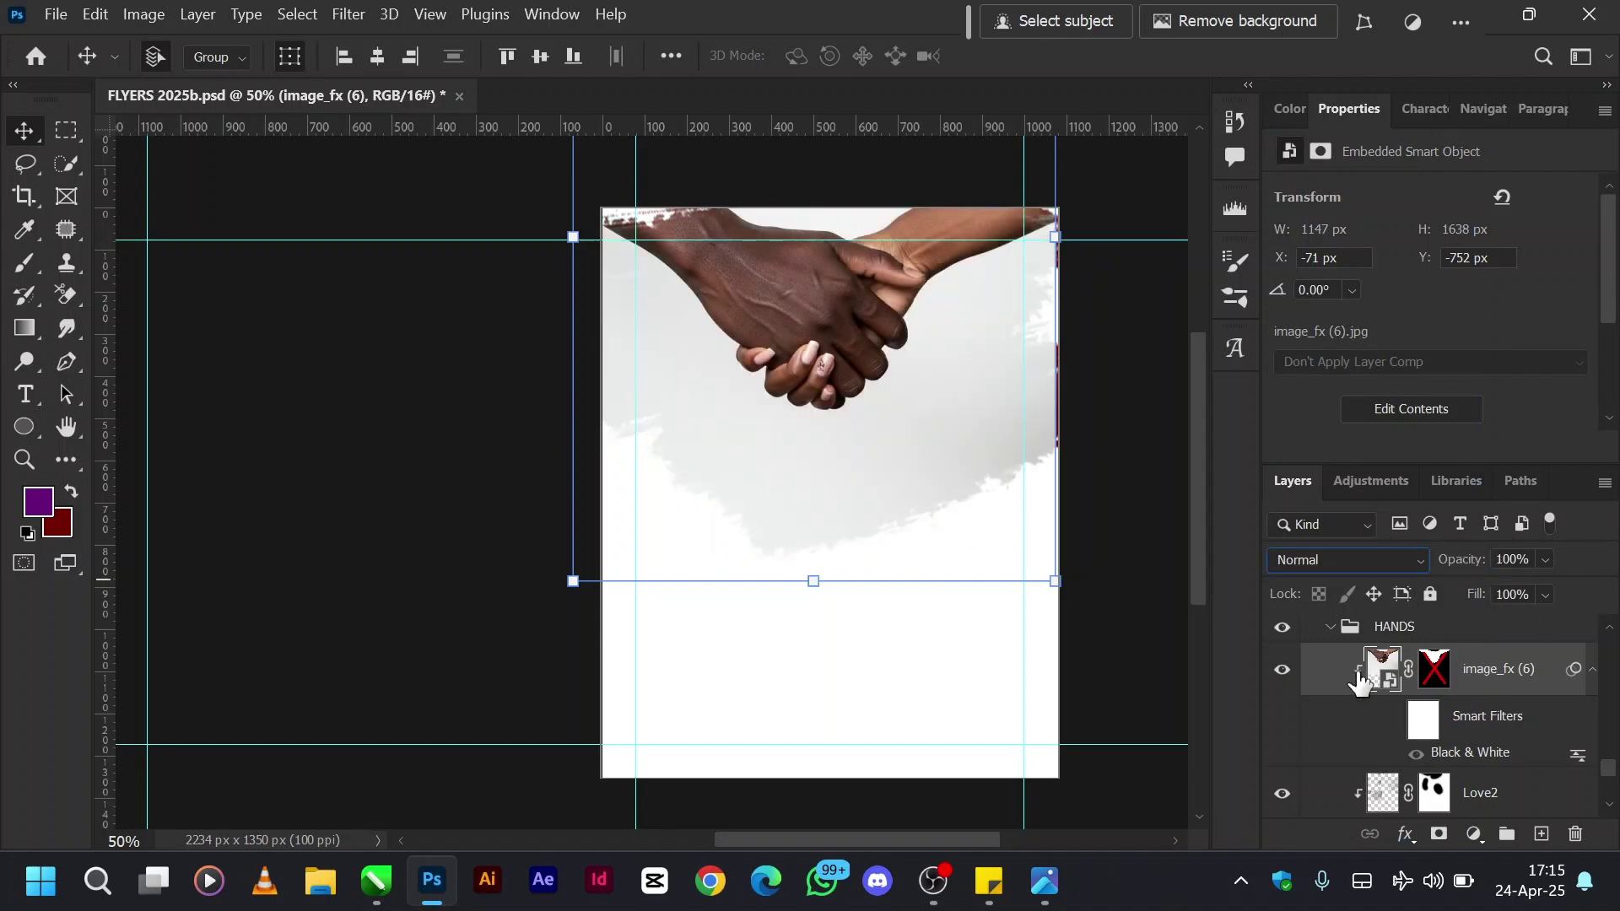
pyautogui.press('alt')
pyautogui.press('alt')
pyautogui.keyDown('alt'); pyautogui.click(1342, 764); pyautogui.keyUp('alt')
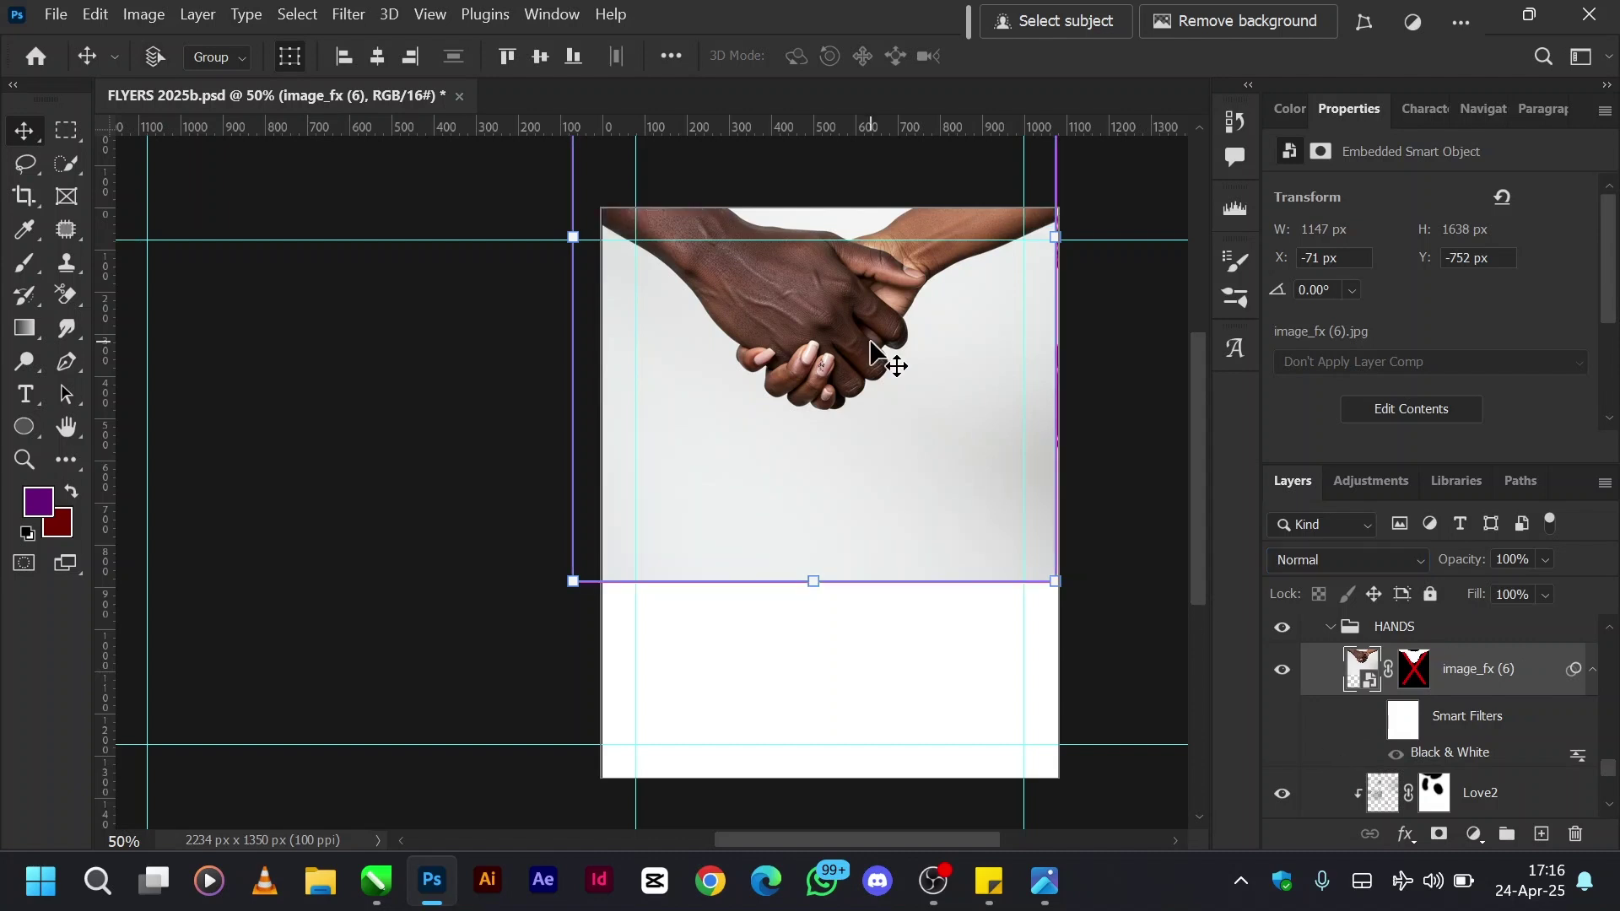
pyautogui.moveTo(878, 359)
pyautogui.mouseDown()
pyautogui.moveTo(831, 574)
pyautogui.moveTo(834, 483)
pyautogui.moveTo(856, 478)
pyautogui.mouseUp()
pyautogui.hotkey('ctrl', 'z')
# Restore clipping, 60% opacity and Overlay on the hands photo, then hide it.
pyautogui.hotkey('ctrl', 'alt', 'g')
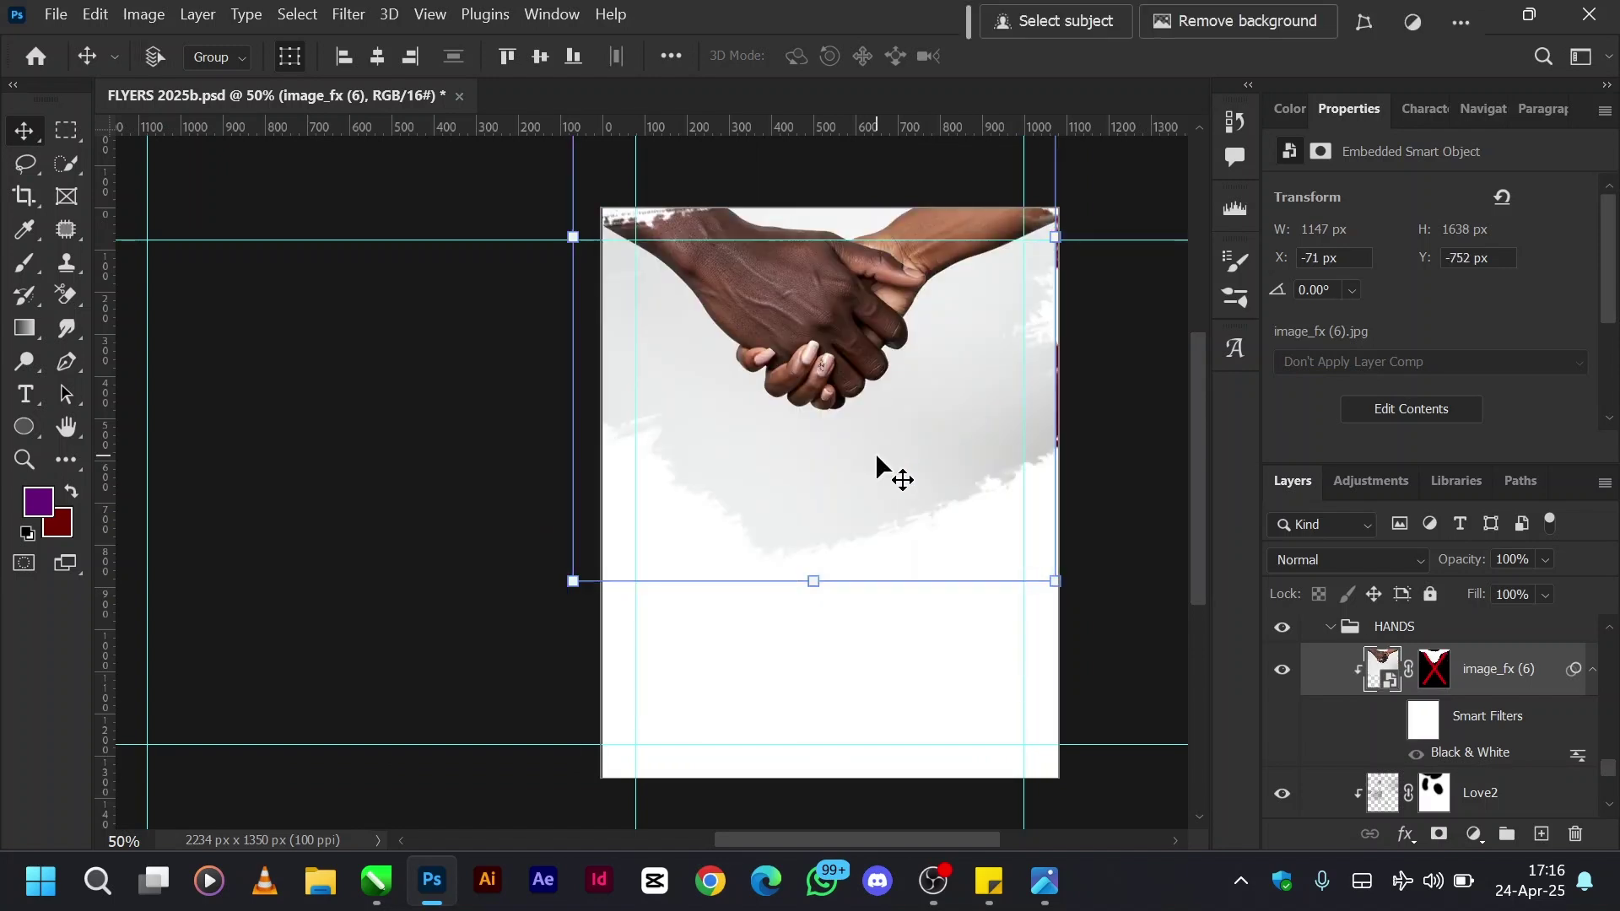
pyautogui.press('6')
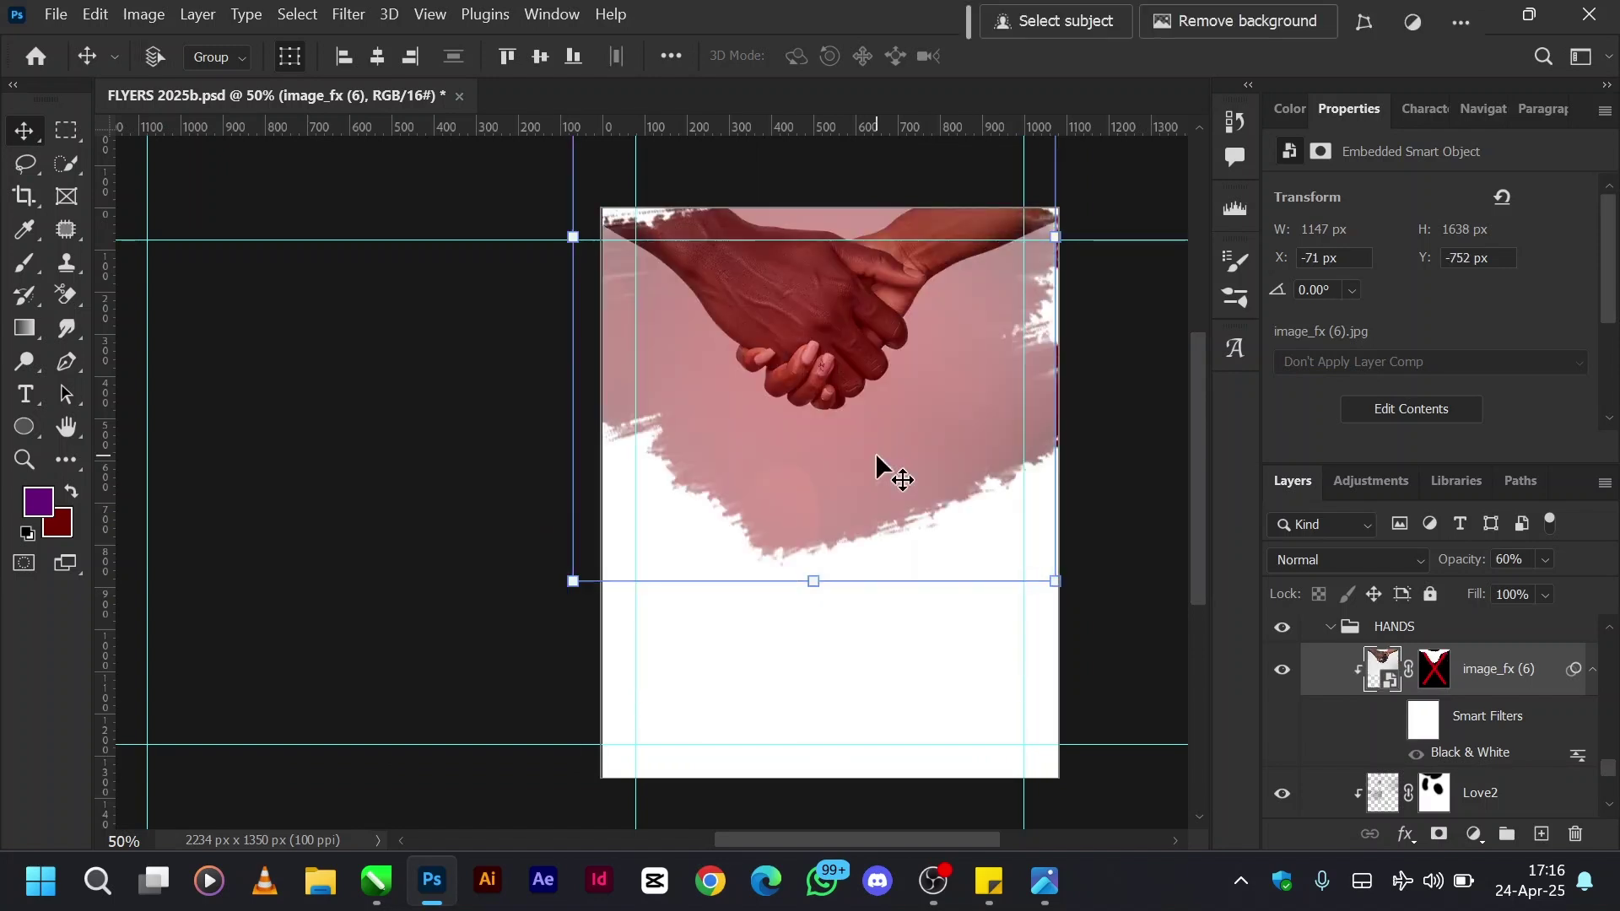
pyautogui.hotkey('alt', 'shift', 'o')
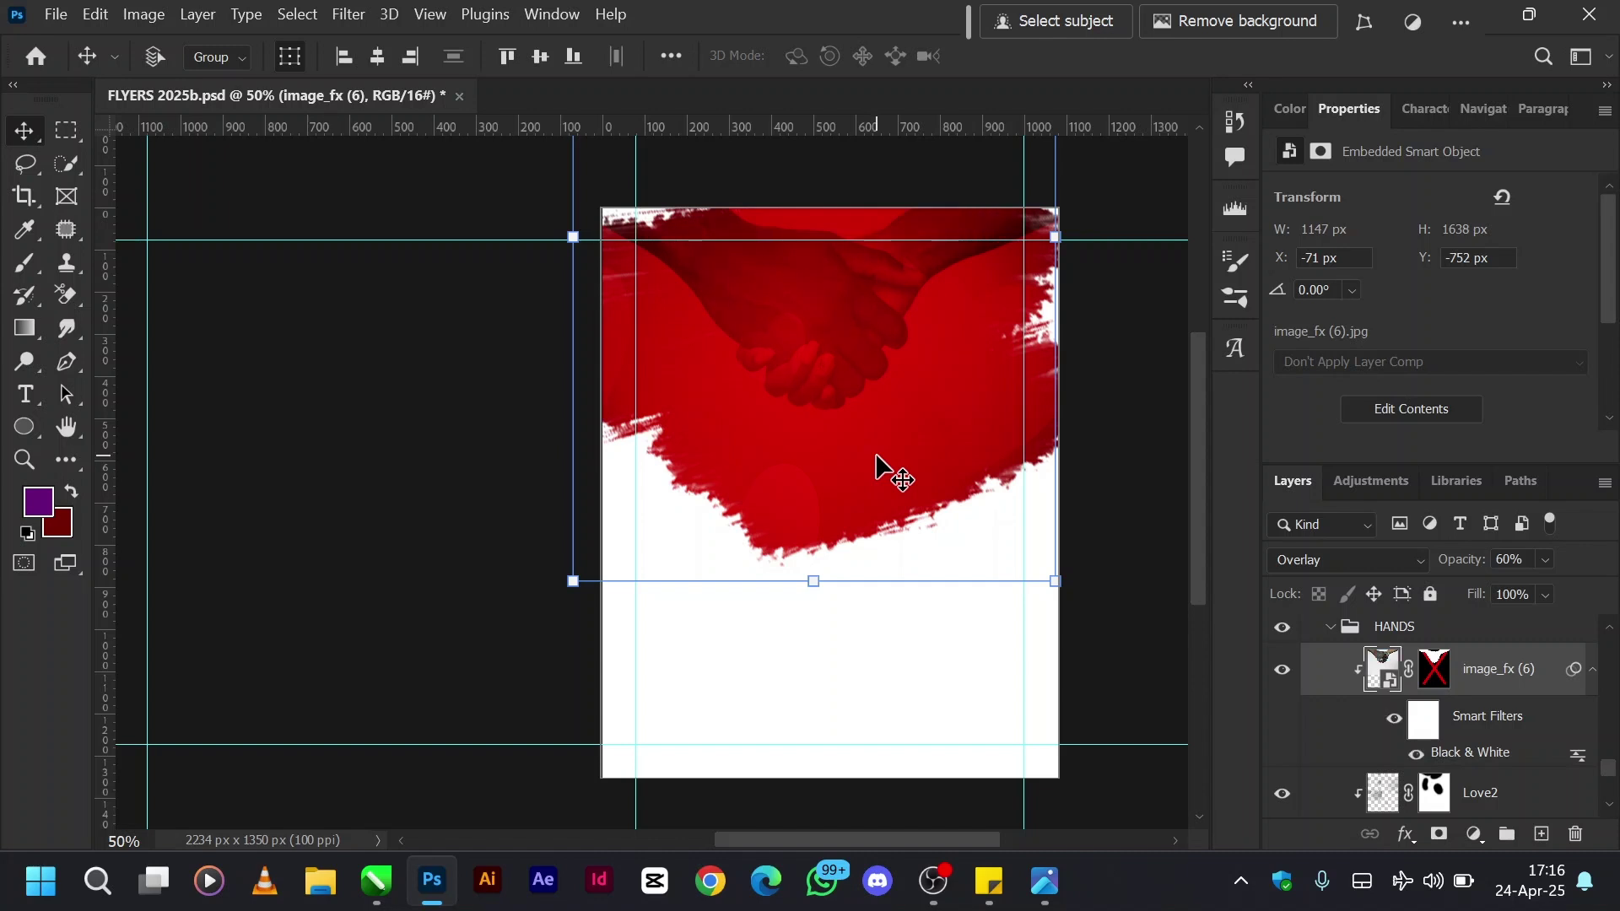
pyautogui.hotkey('ctrl', 'z')
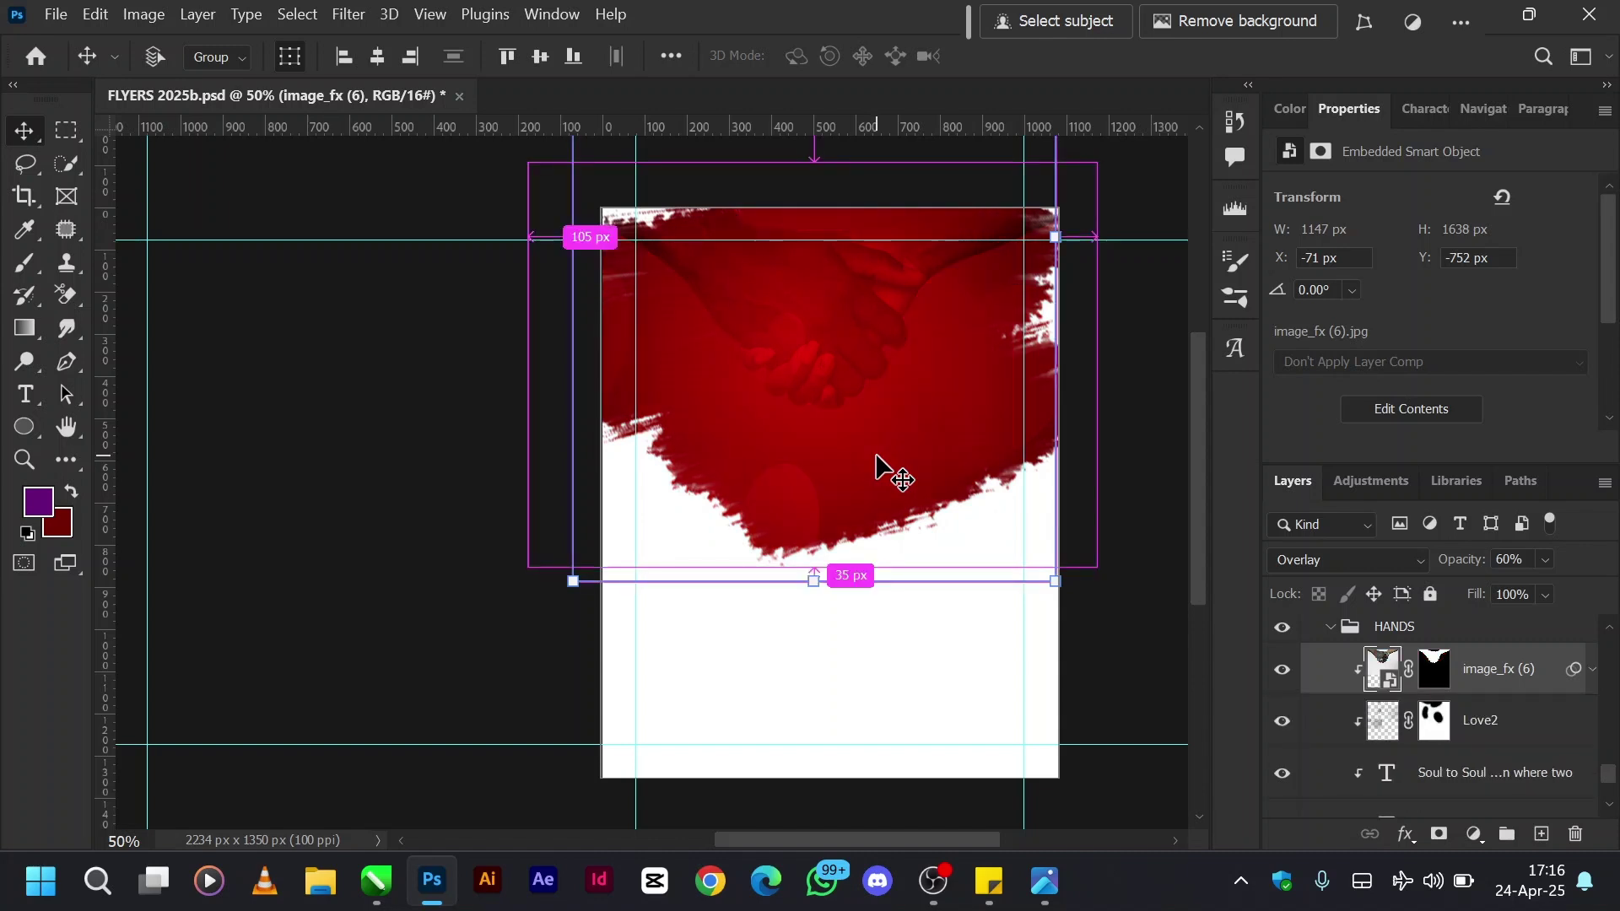
pyautogui.click(1433, 671)
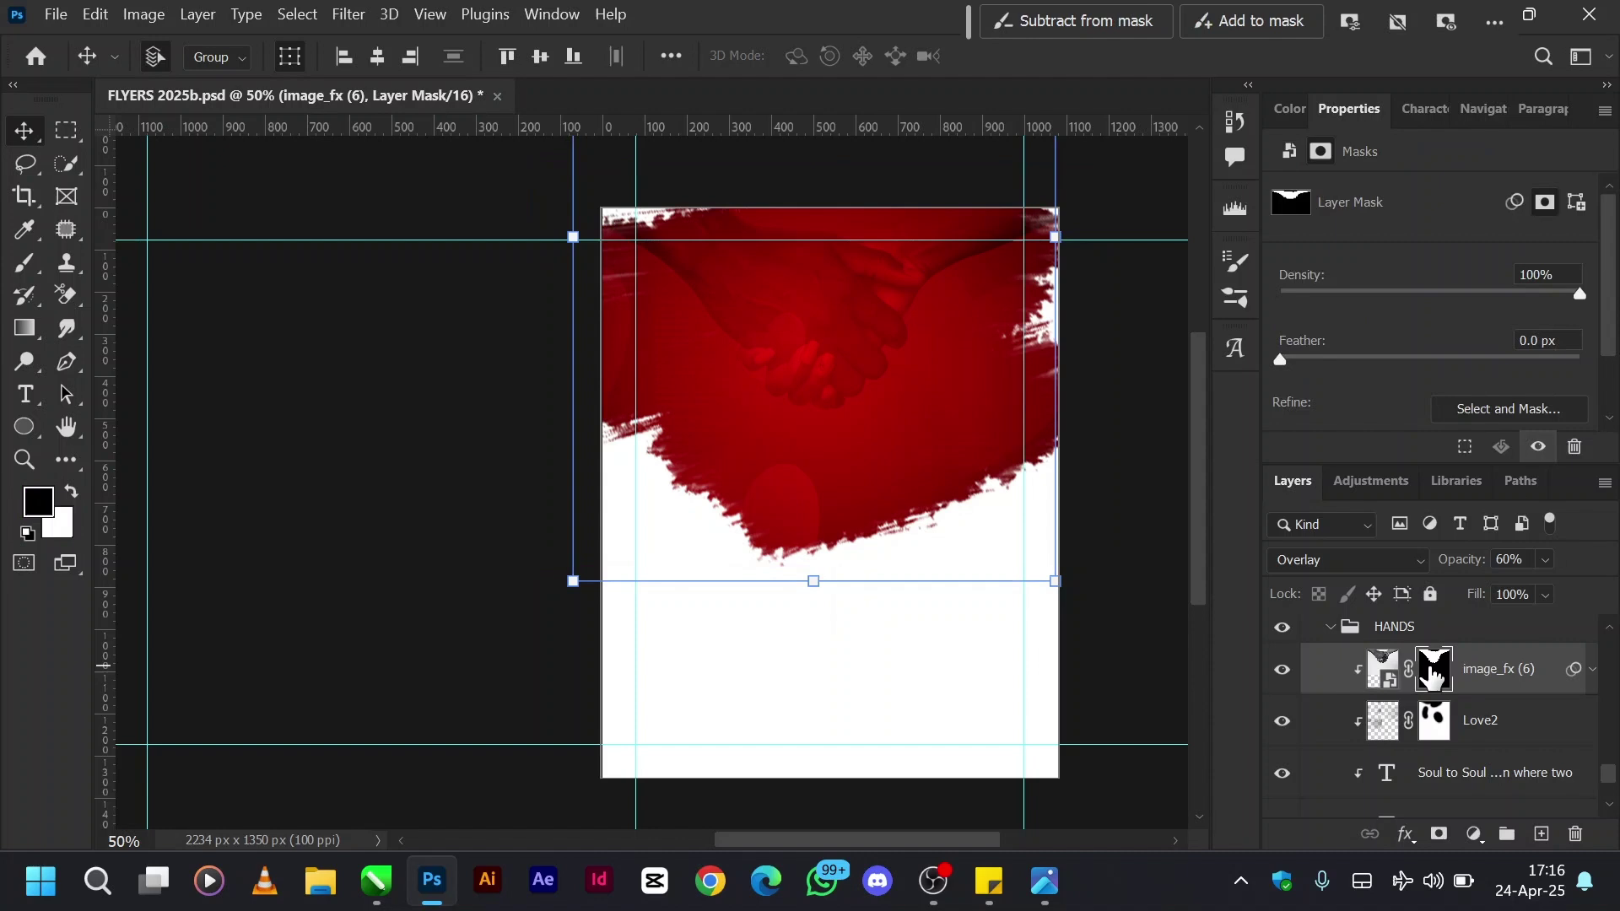
pyautogui.press('ctrl')
pyautogui.hotkey('ctrl', ',')
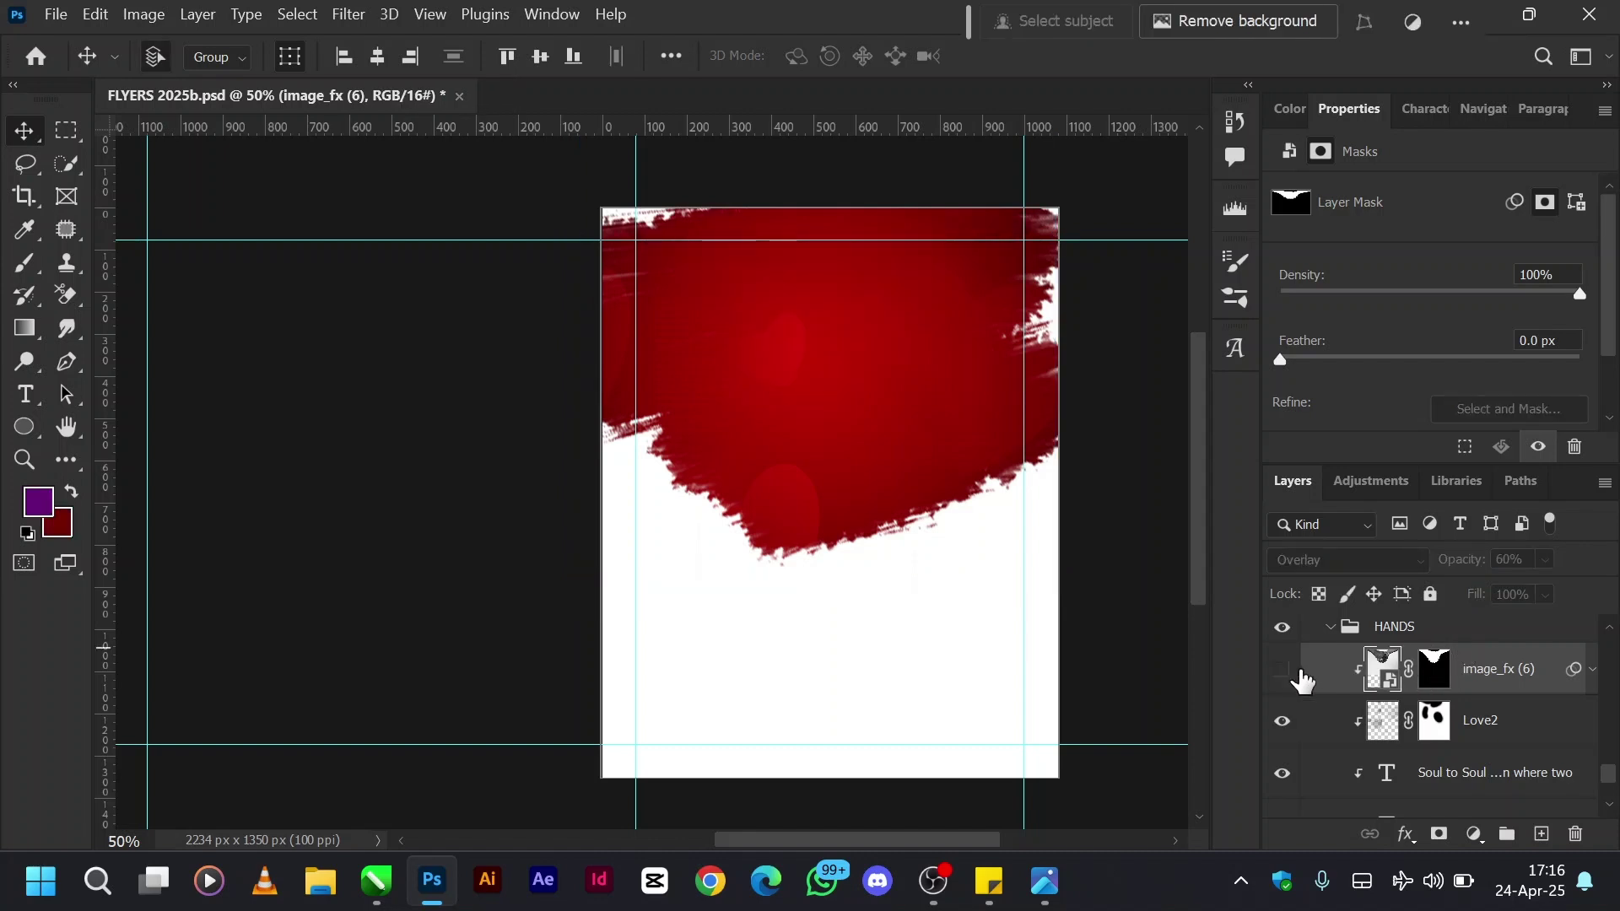
# Show the hands photo and HANDS group again, testing and undoing a move.
pyautogui.click(1282, 669)
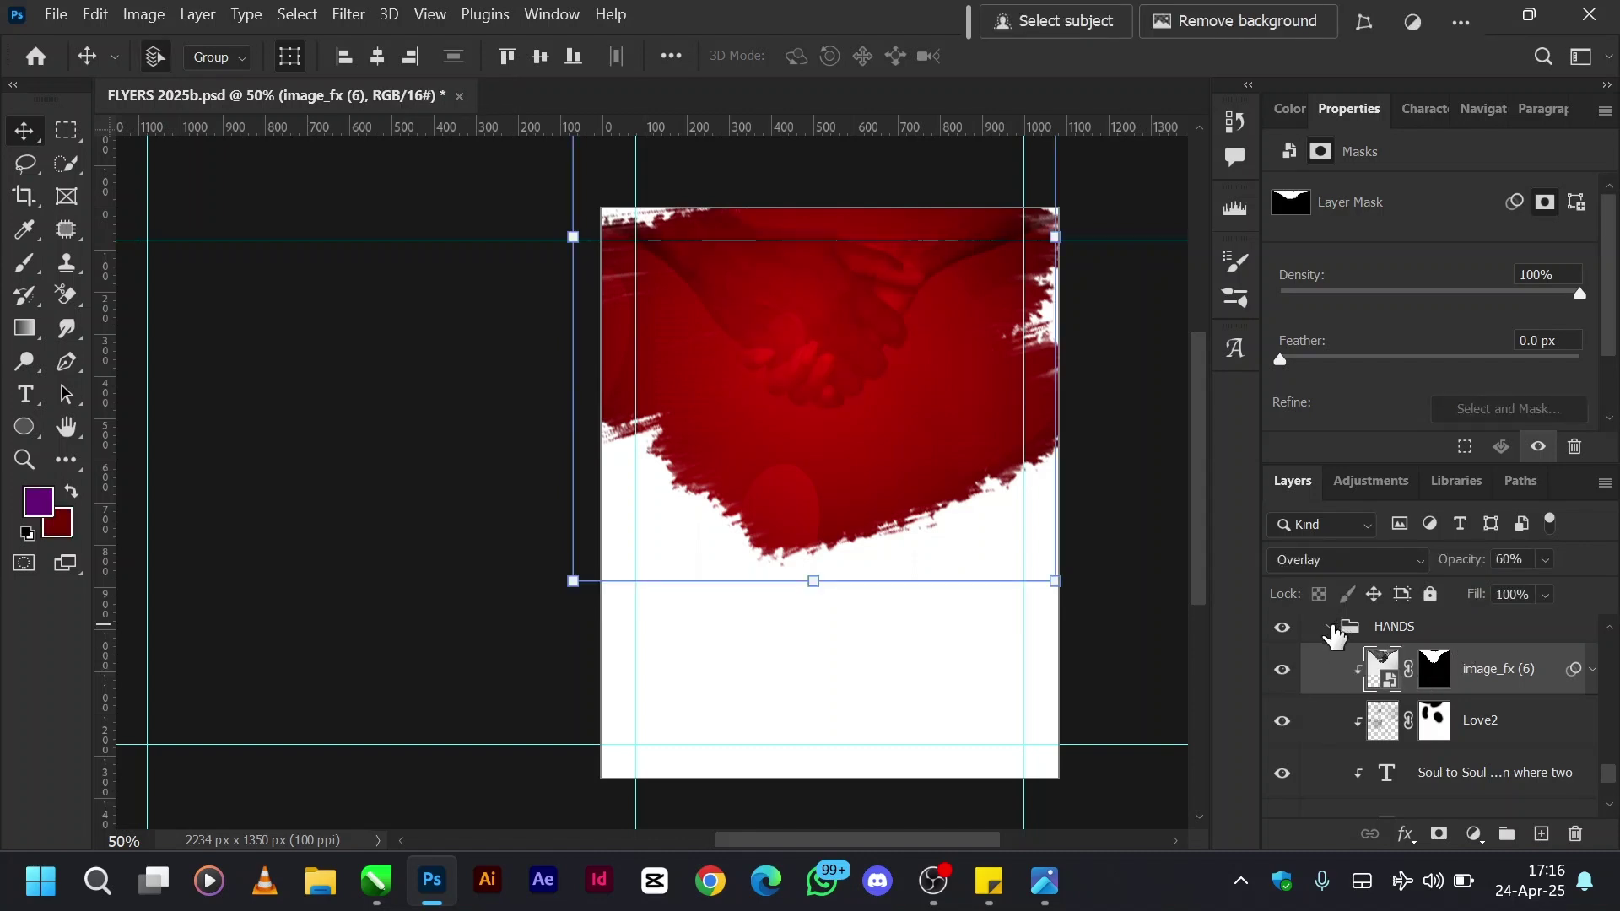
pyautogui.click(1334, 628)
pyautogui.click(1281, 752)
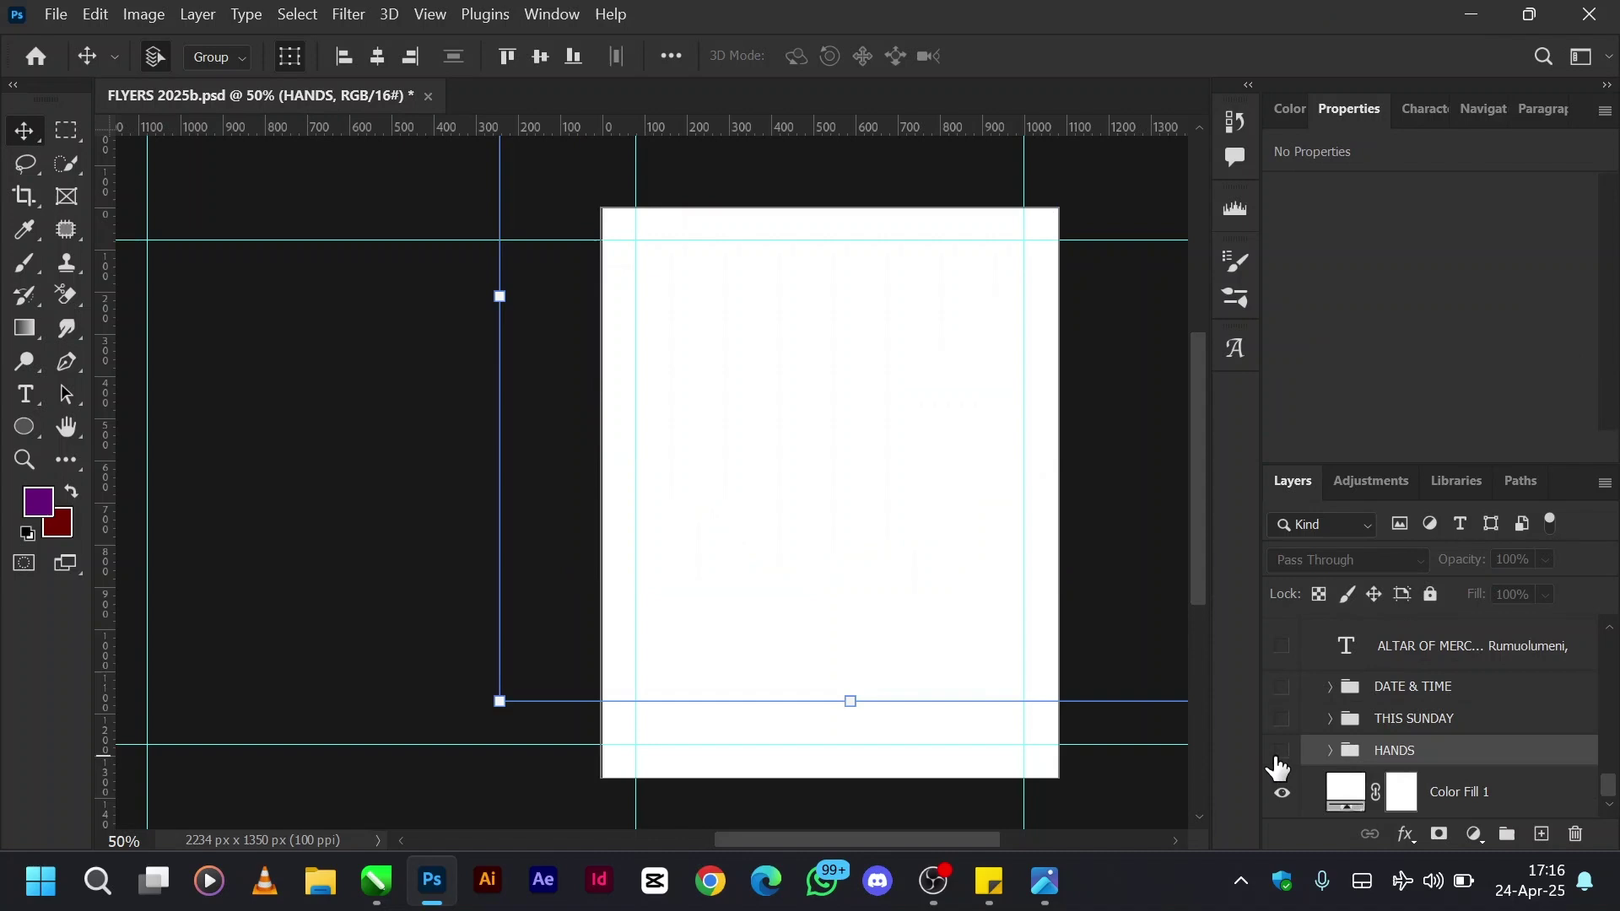
pyautogui.click(1281, 751)
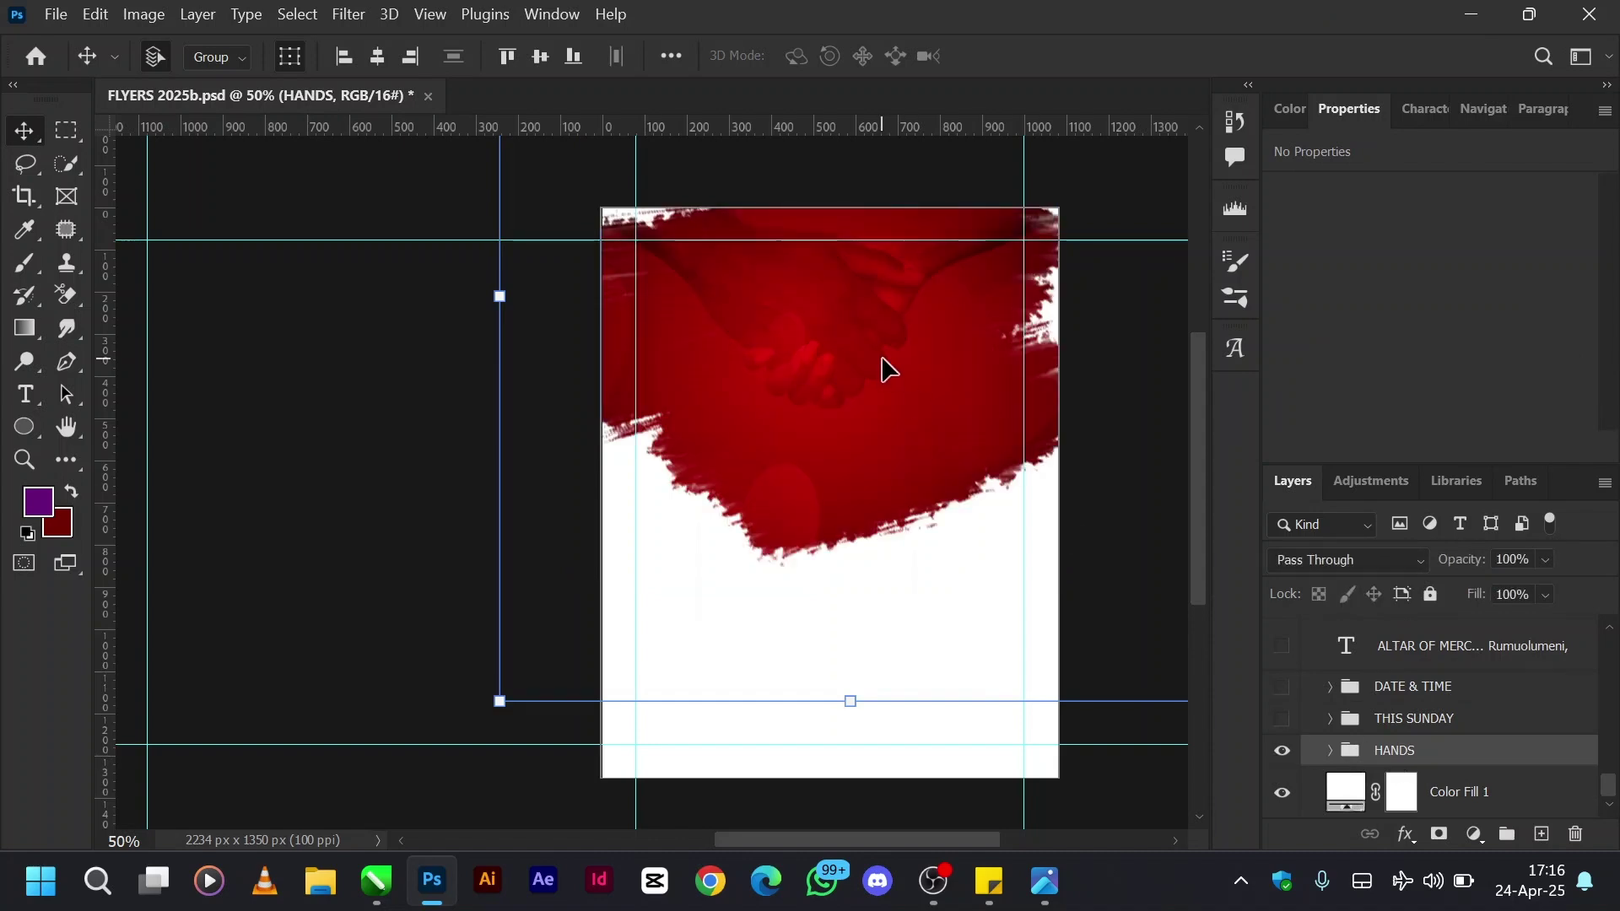
pyautogui.moveTo(948, 336); pyautogui.dragTo(719, 502)
pyautogui.hotkey('ctrl', 'z')
# Show This Sunday, date/time, venue, handles, MIXLR, AOM TV and TITLE layers.
pyautogui.click(1283, 719)
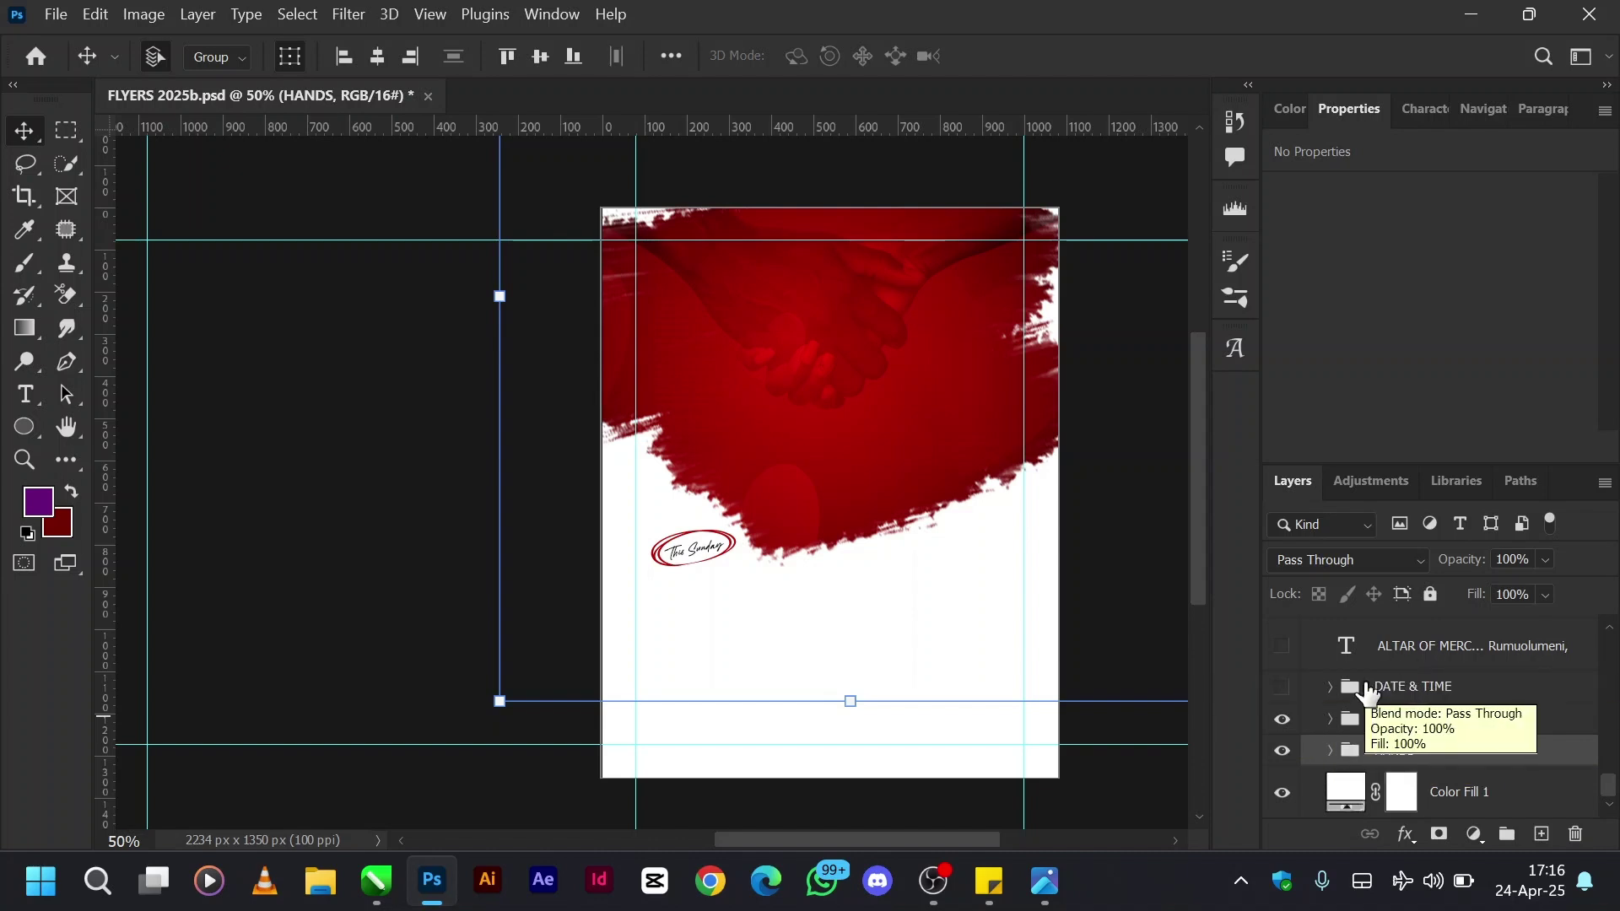
pyautogui.click(1283, 688)
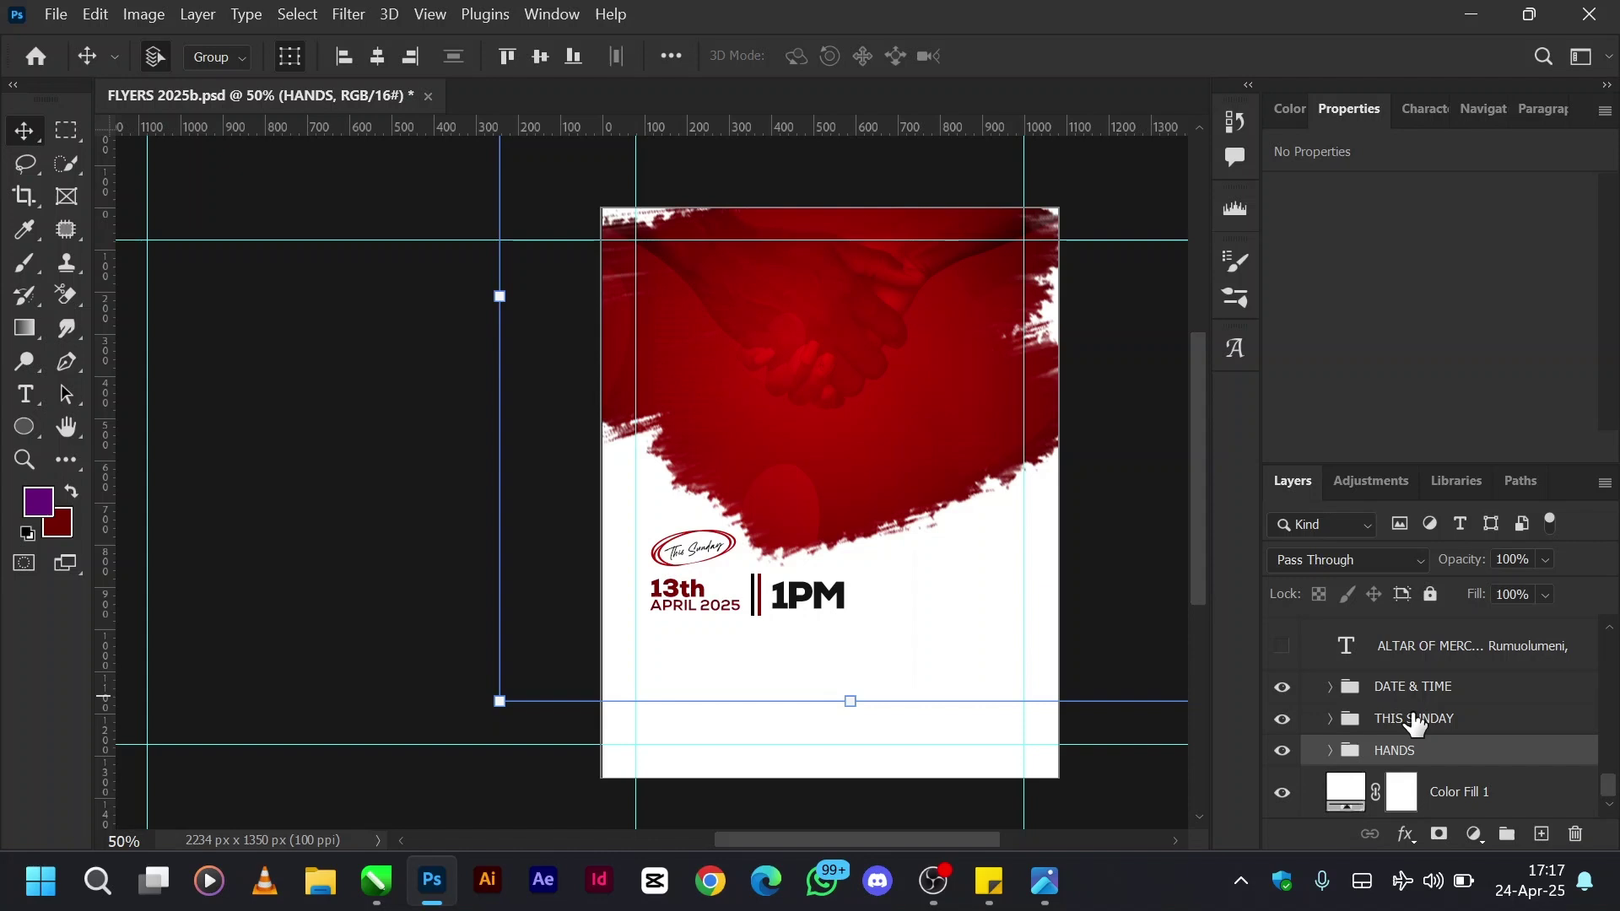
pyautogui.scroll(2, 1348, 727)
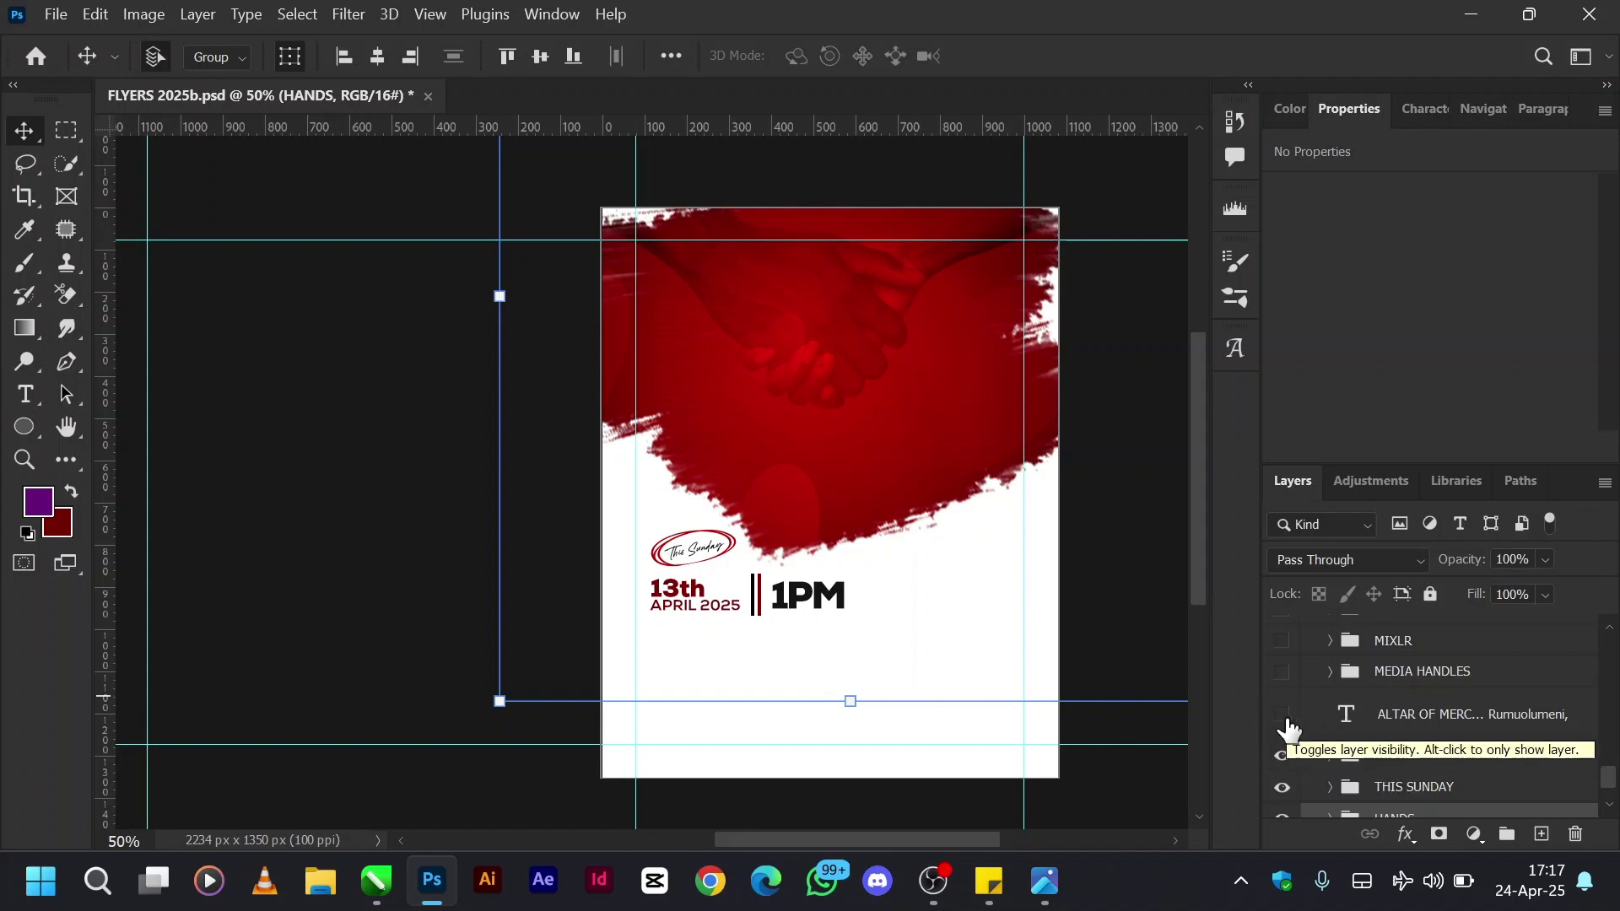
pyautogui.click(1283, 715)
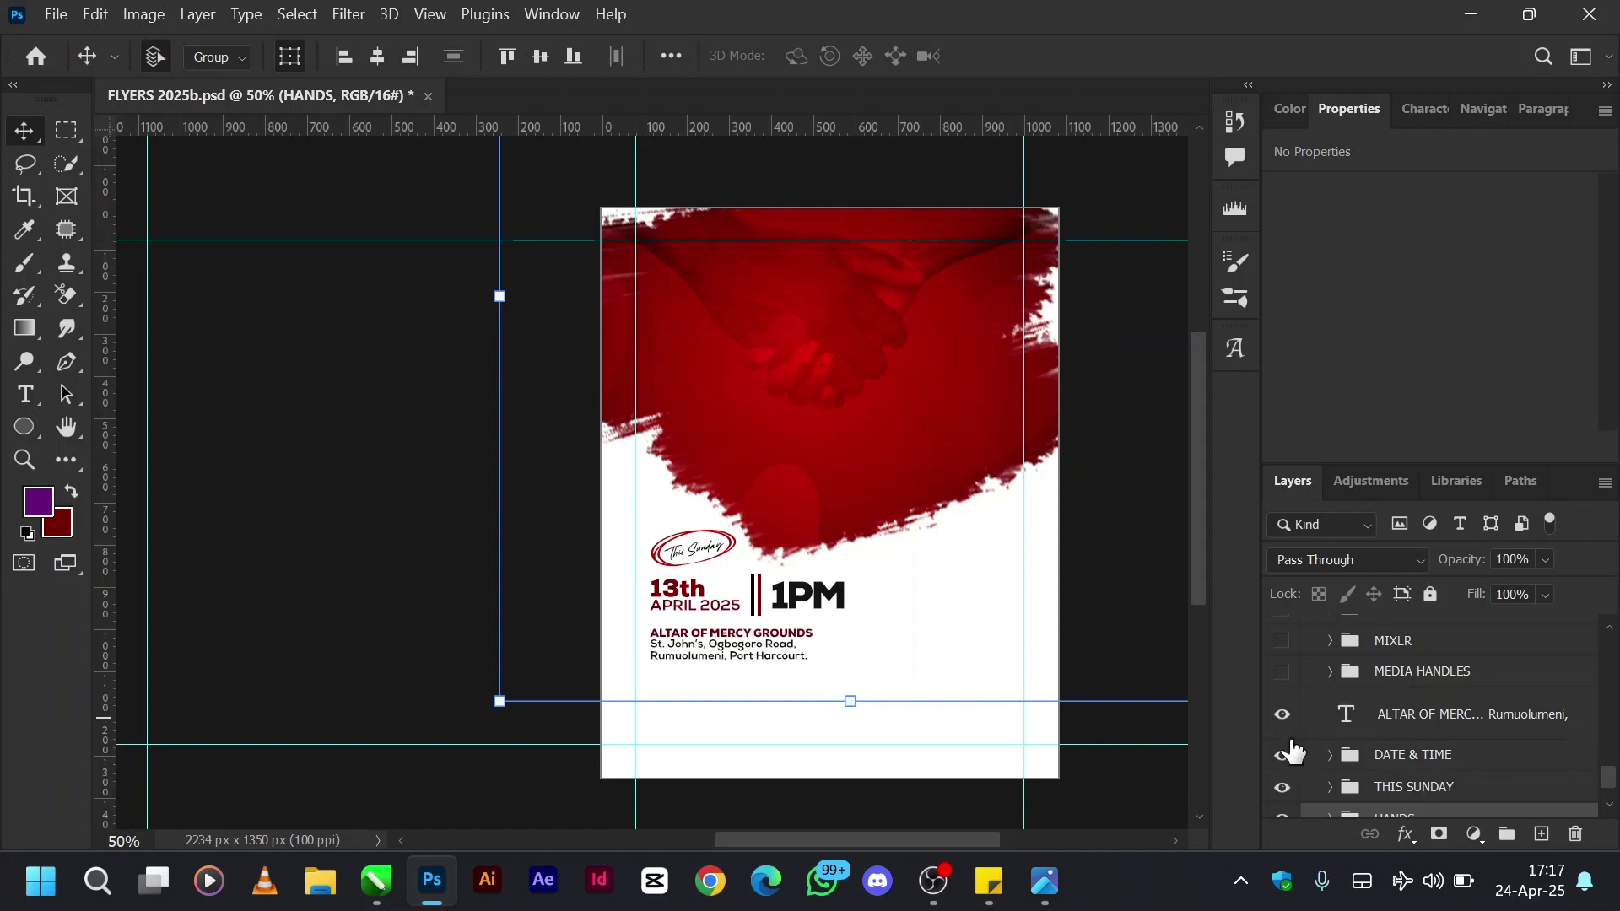
pyautogui.scroll(2, 1291, 752)
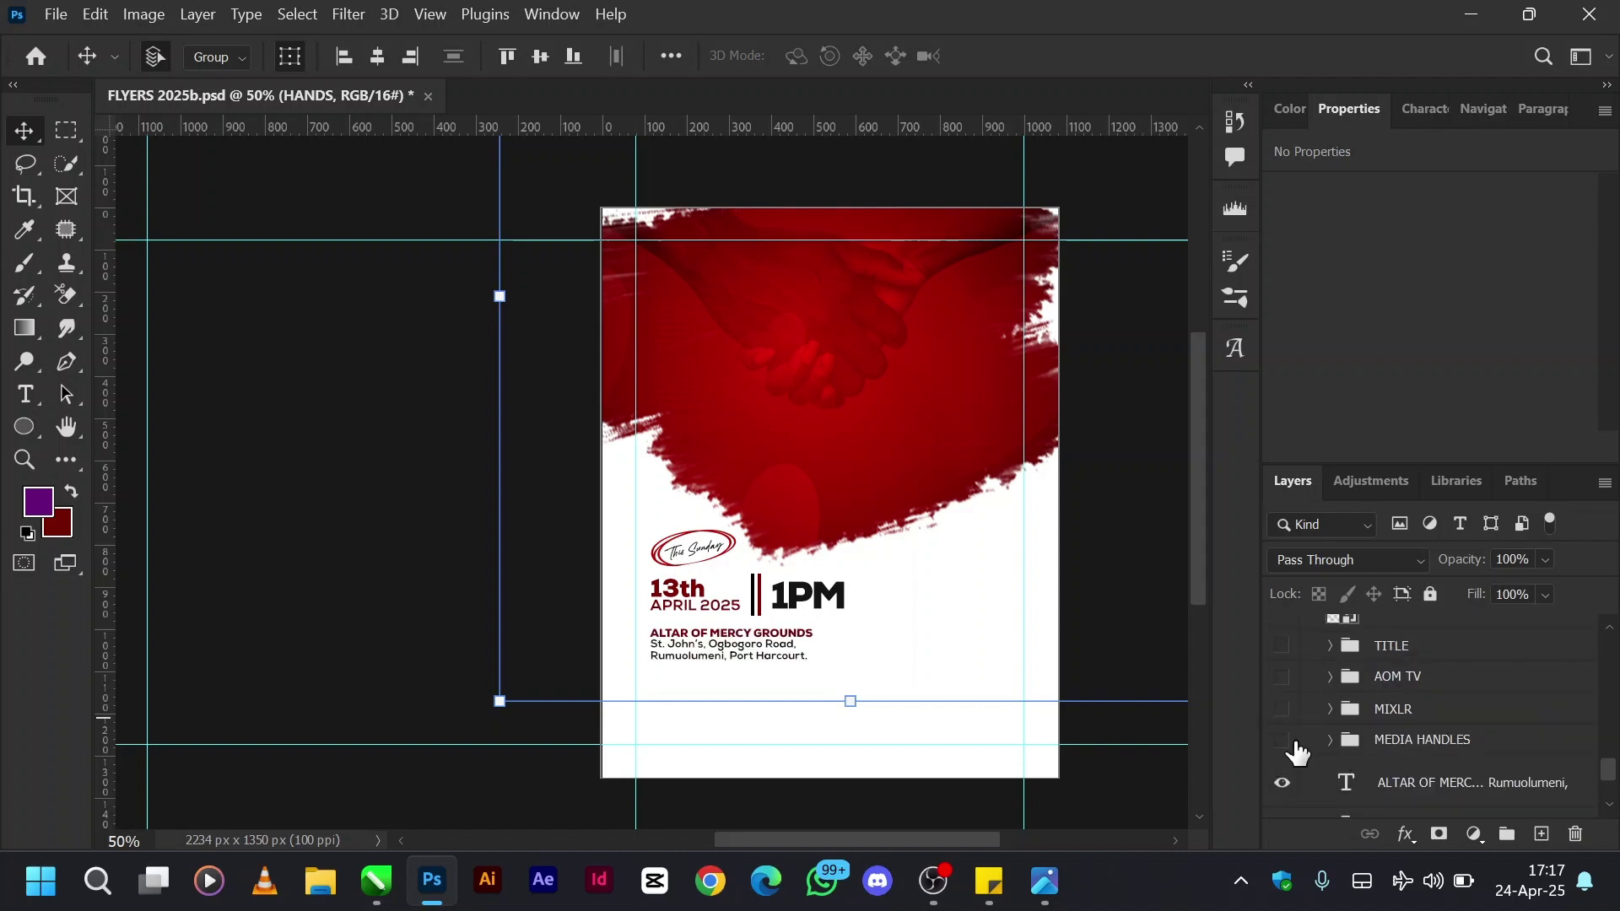
pyautogui.click(1284, 742)
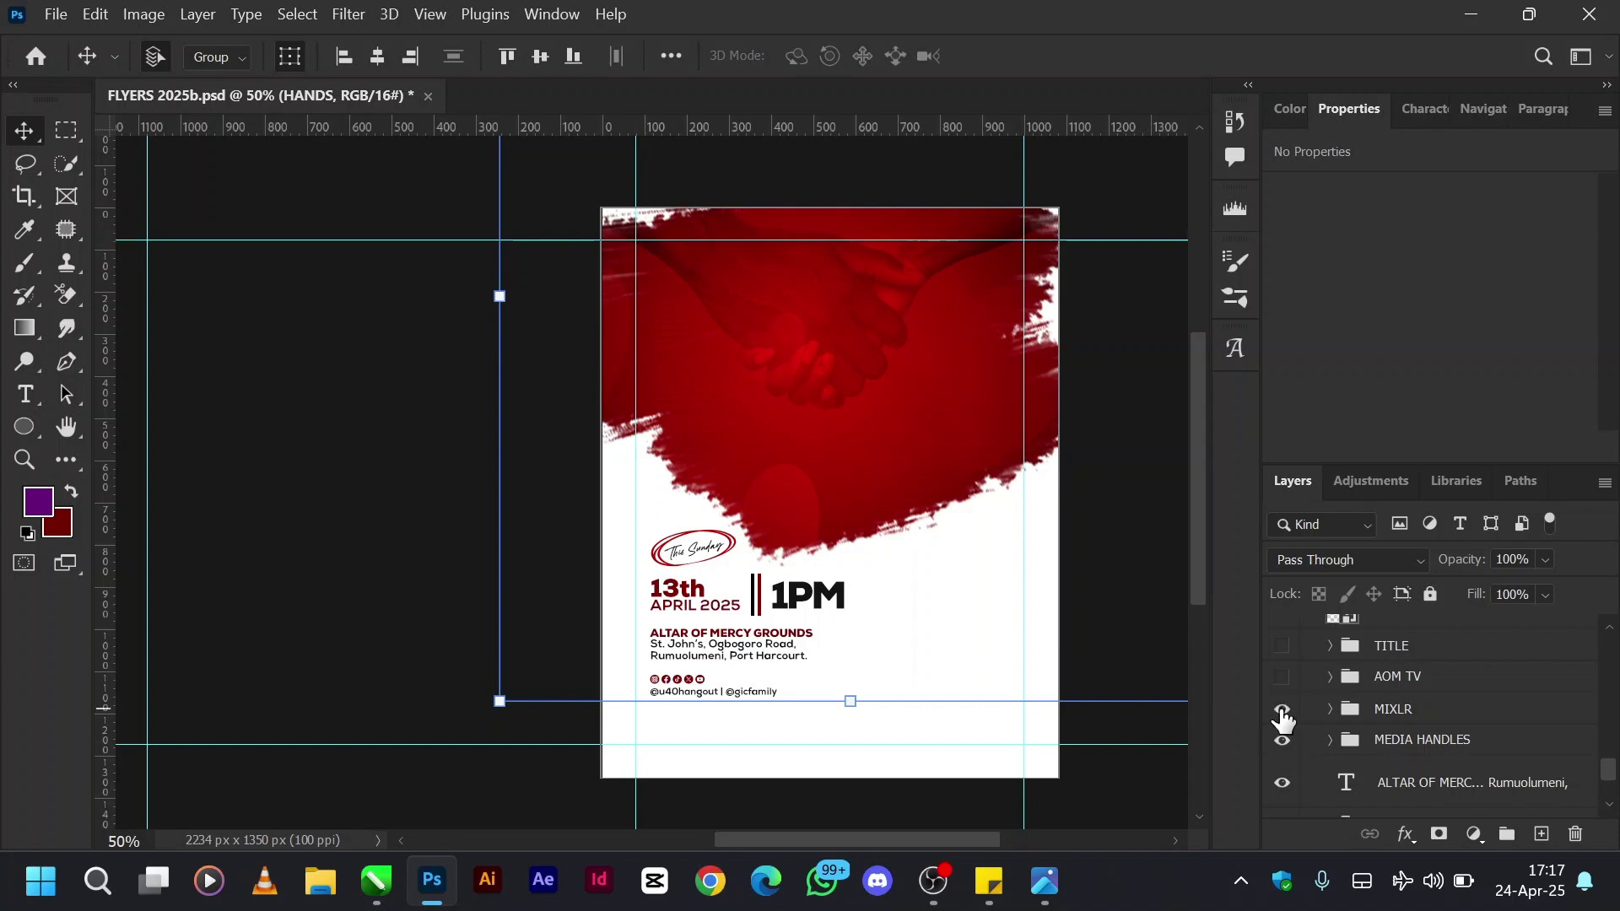
pyautogui.click(1283, 711)
pyautogui.click(1283, 678)
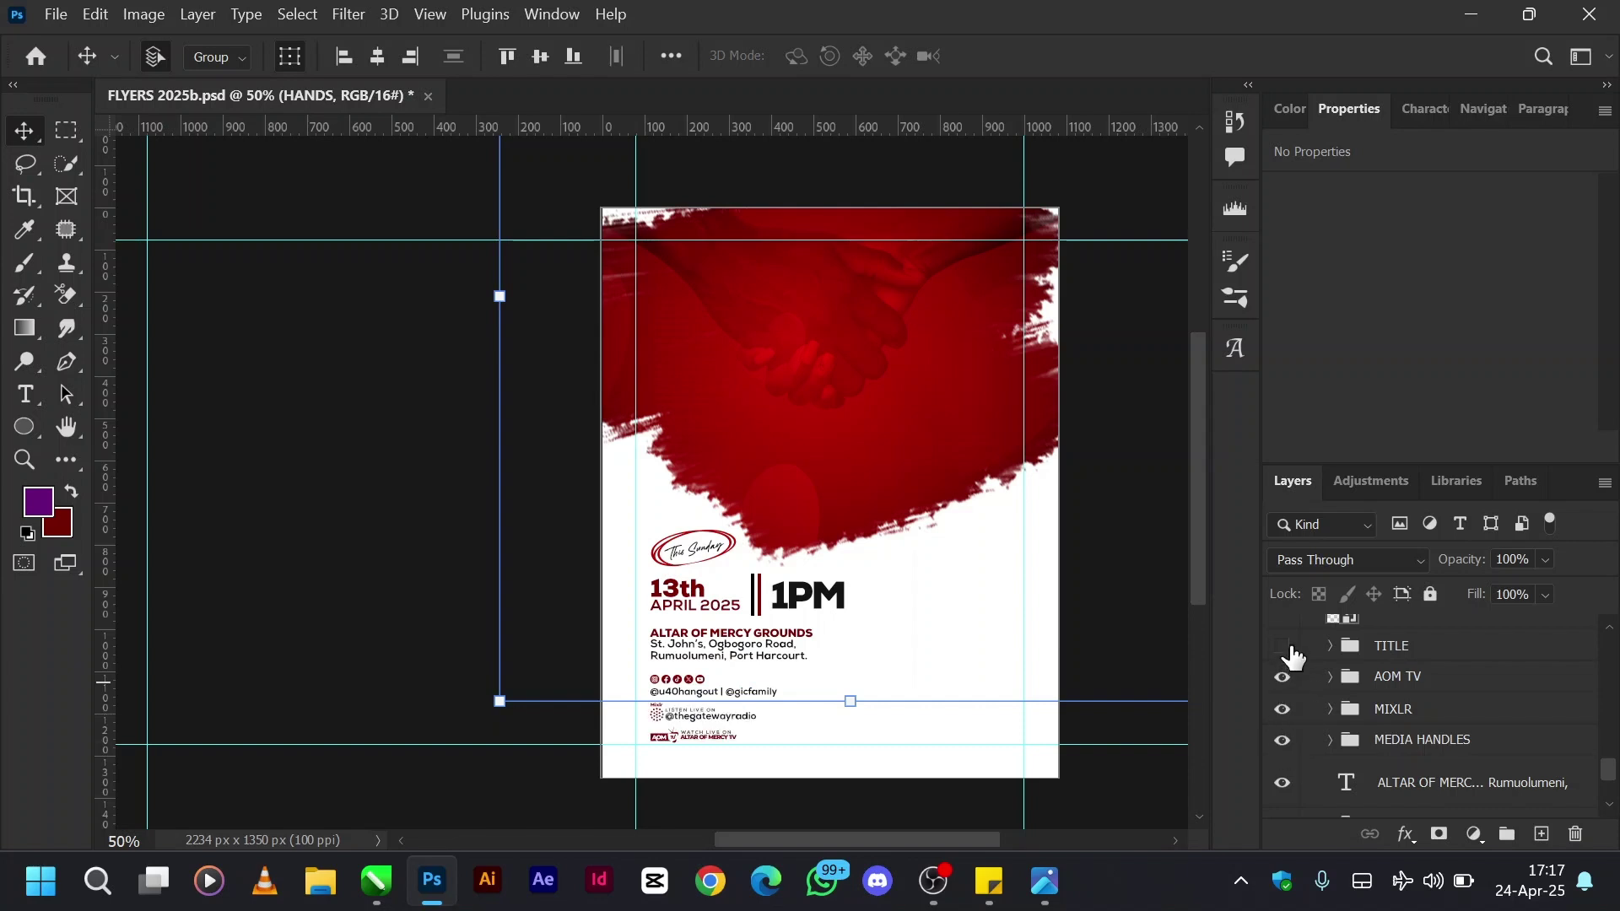
pyautogui.click(1285, 648)
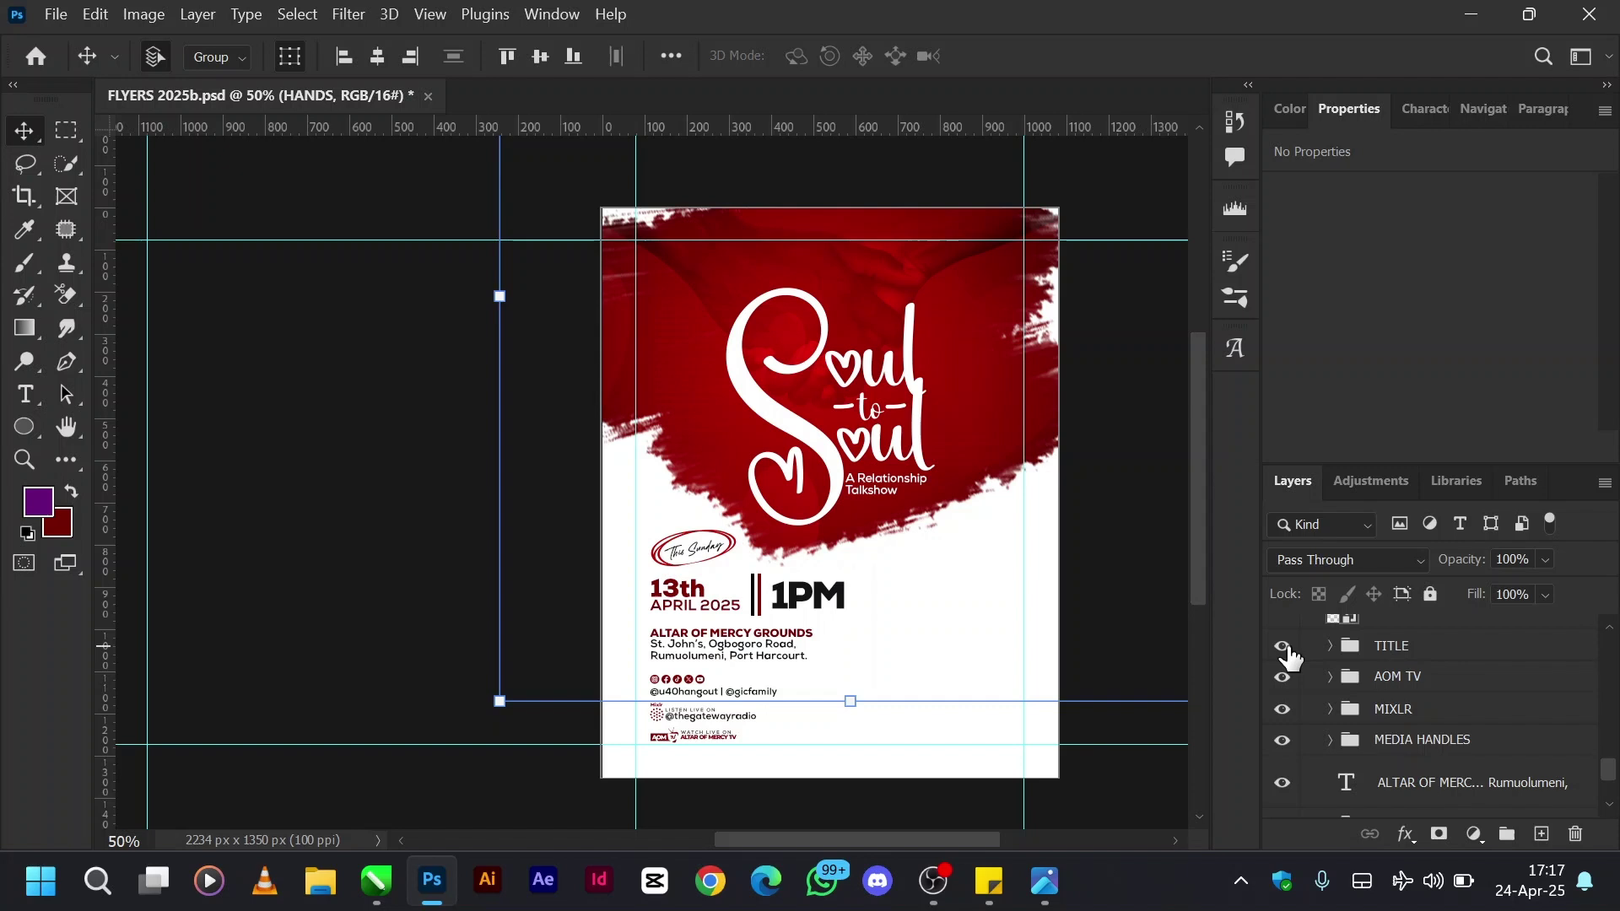
pyautogui.click(1331, 647)
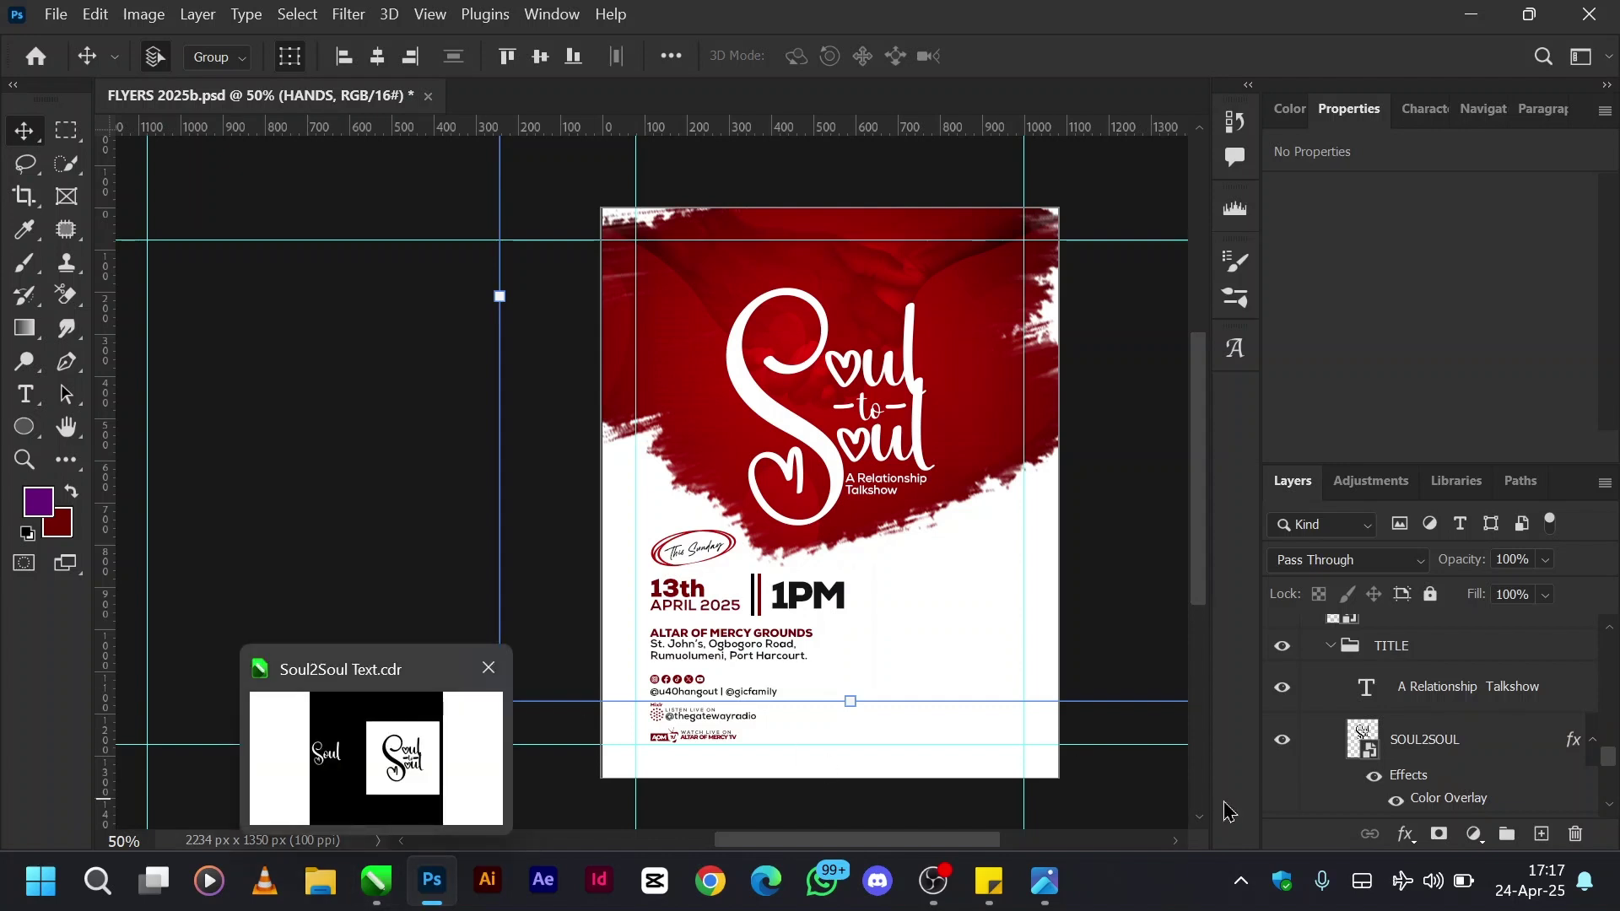
pyautogui.click(377, 888)
# Select the black and white Soul lettering and check its font name, Beaming.
pyautogui.click(891, 447)
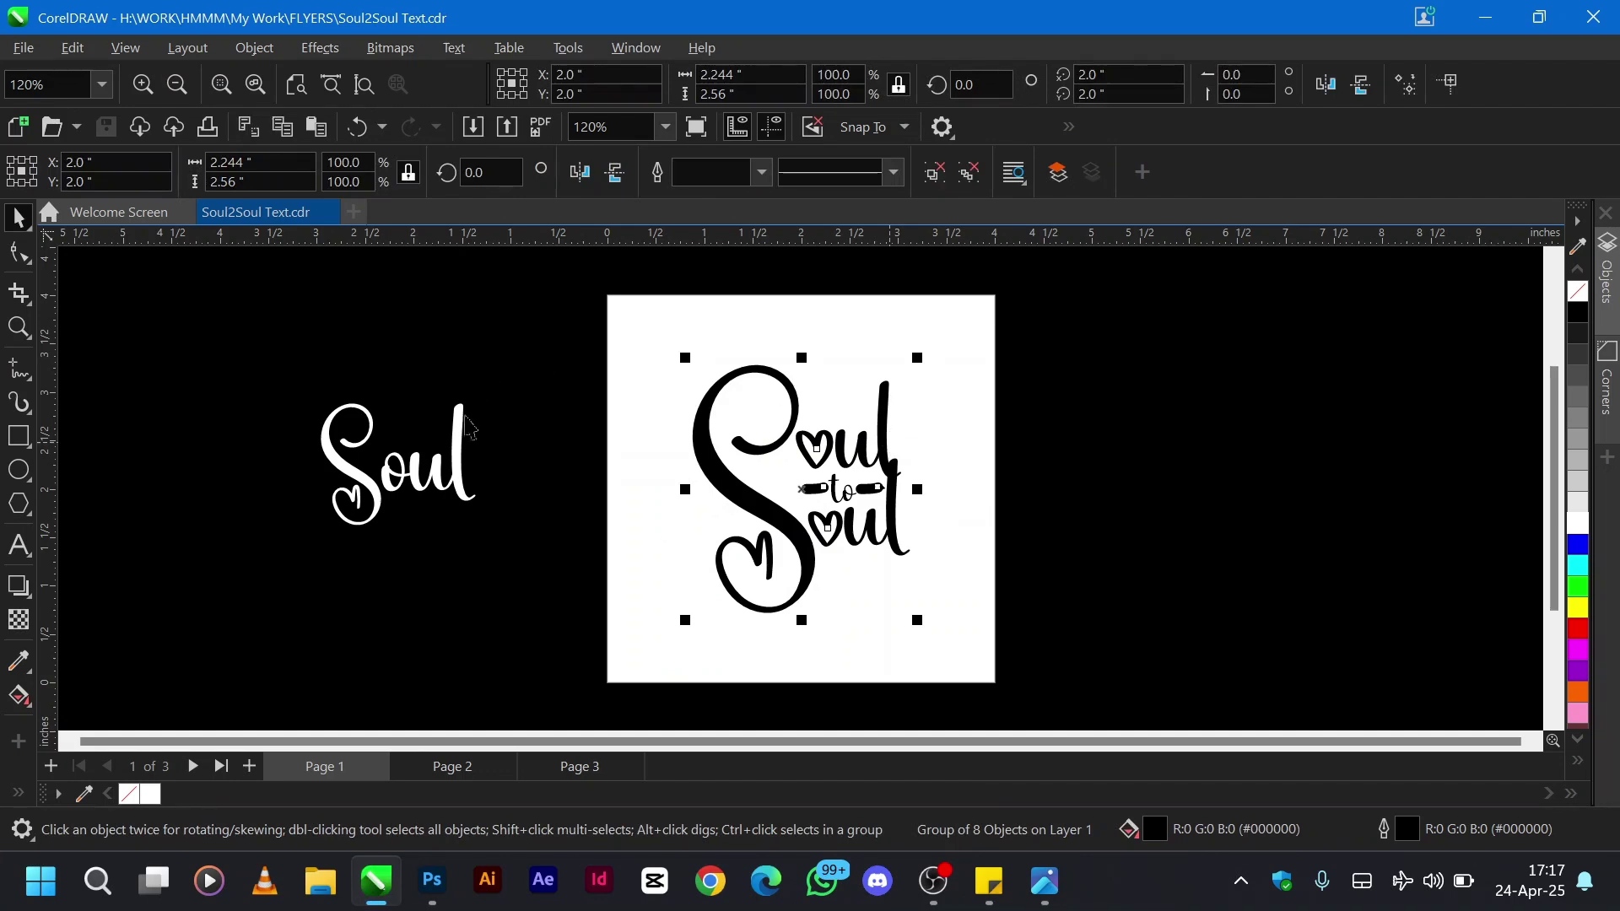
pyautogui.click(462, 477)
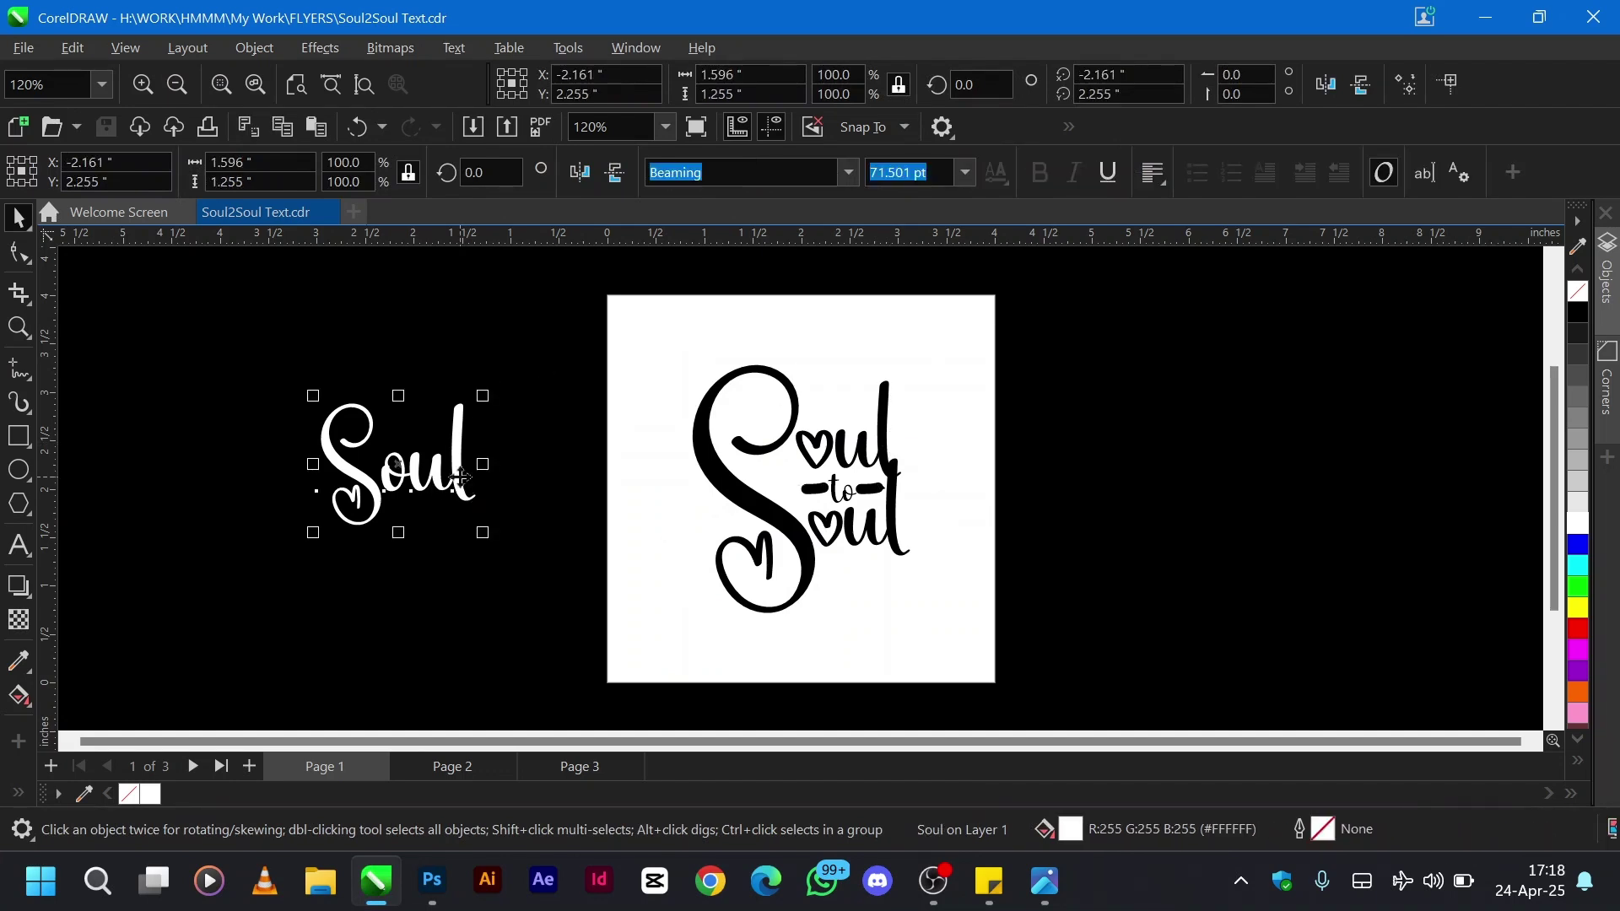
pyautogui.click(727, 175)
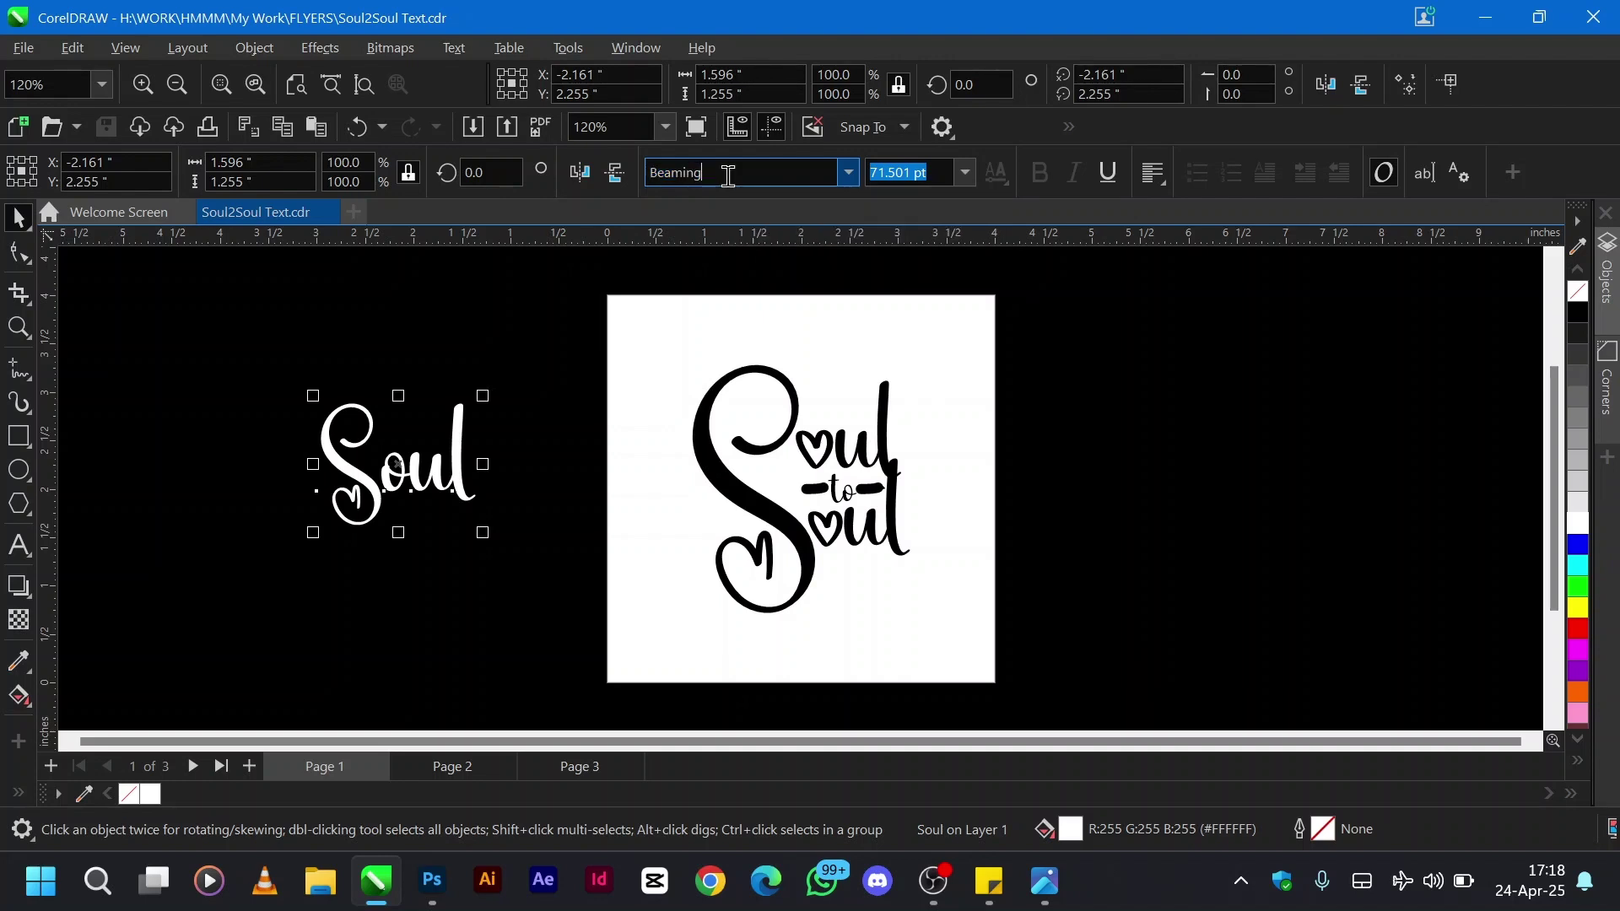
pyautogui.moveTo(727, 174); pyautogui.dragTo(657, 179)
pyautogui.click(510, 443)
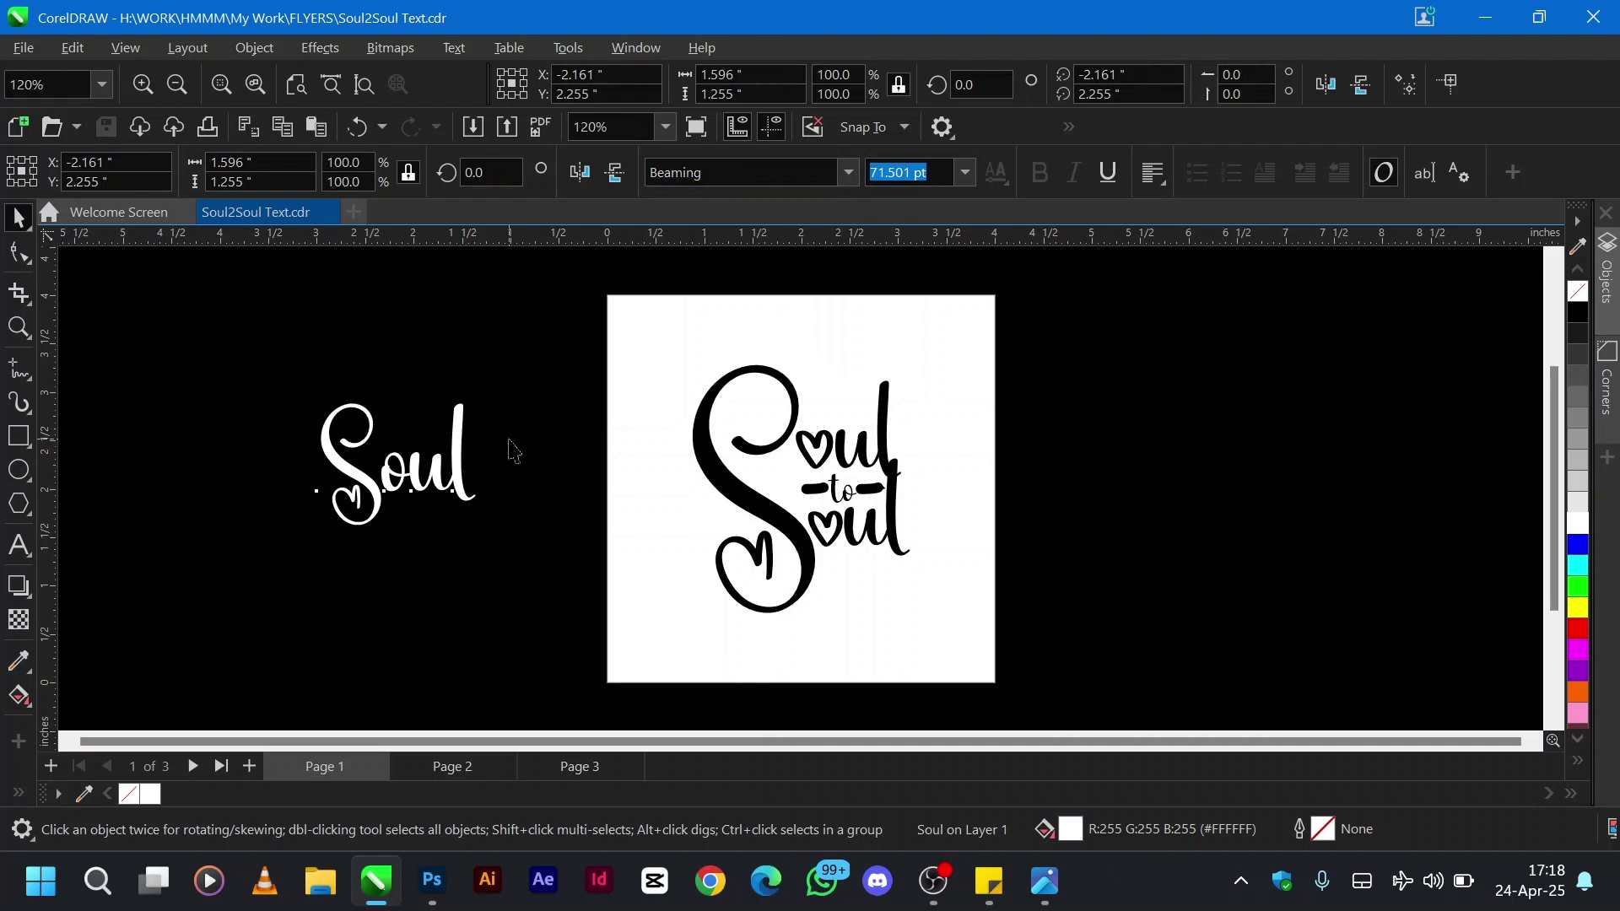
pyautogui.click(467, 486)
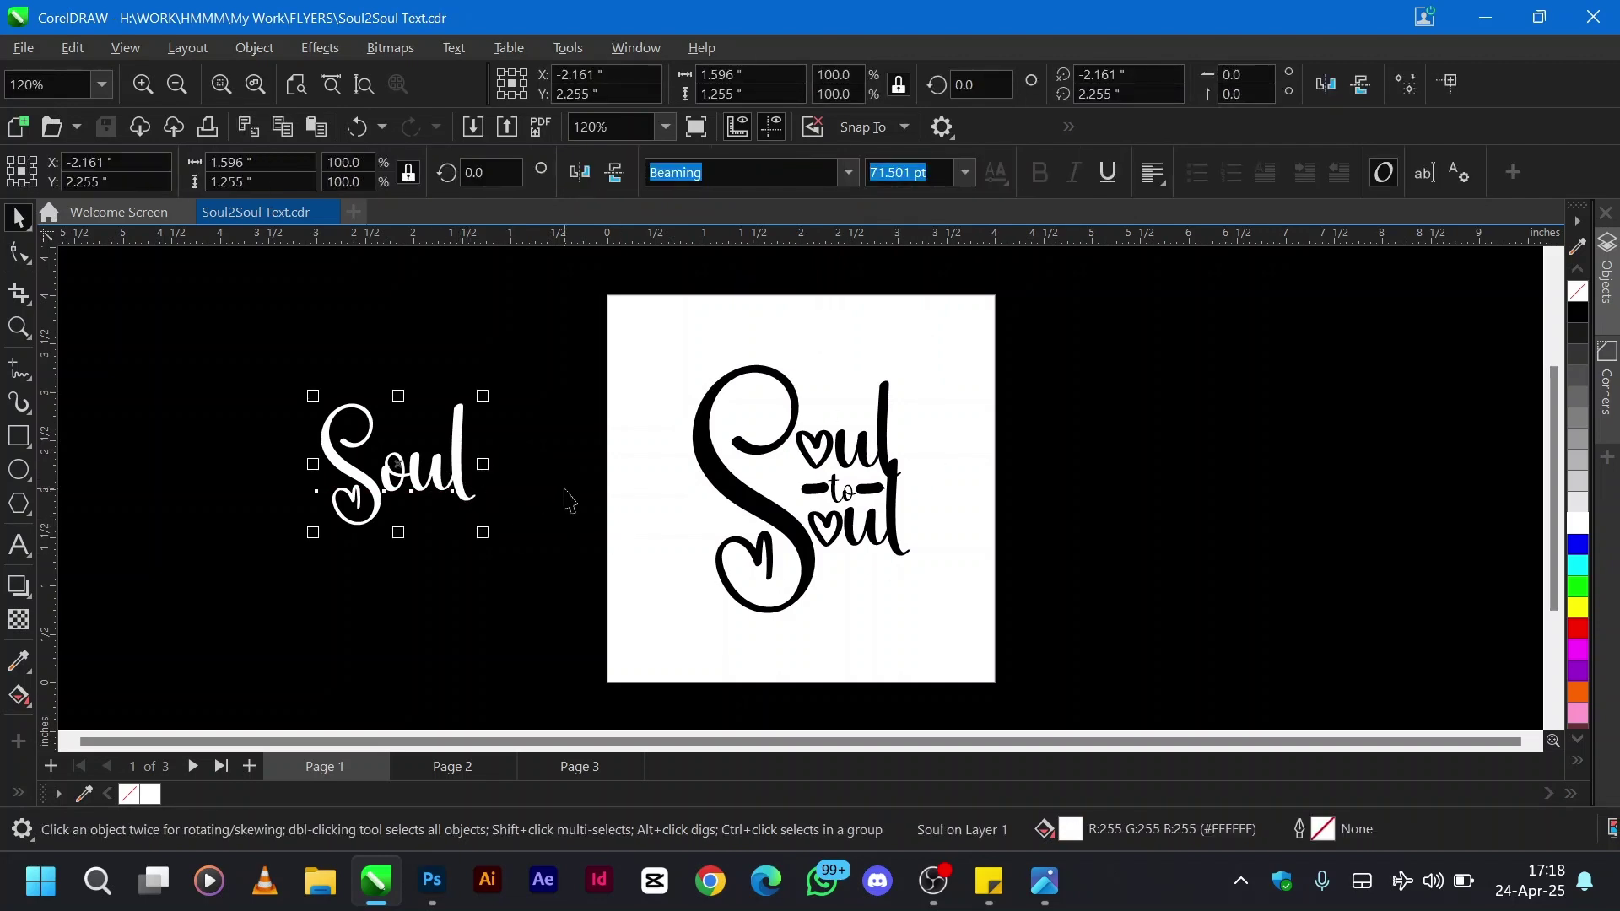
# Trial-break the white Soul text with Ctrl+K, undo it, and bring up Start.
pyautogui.hotkey('ctrl', 'k')
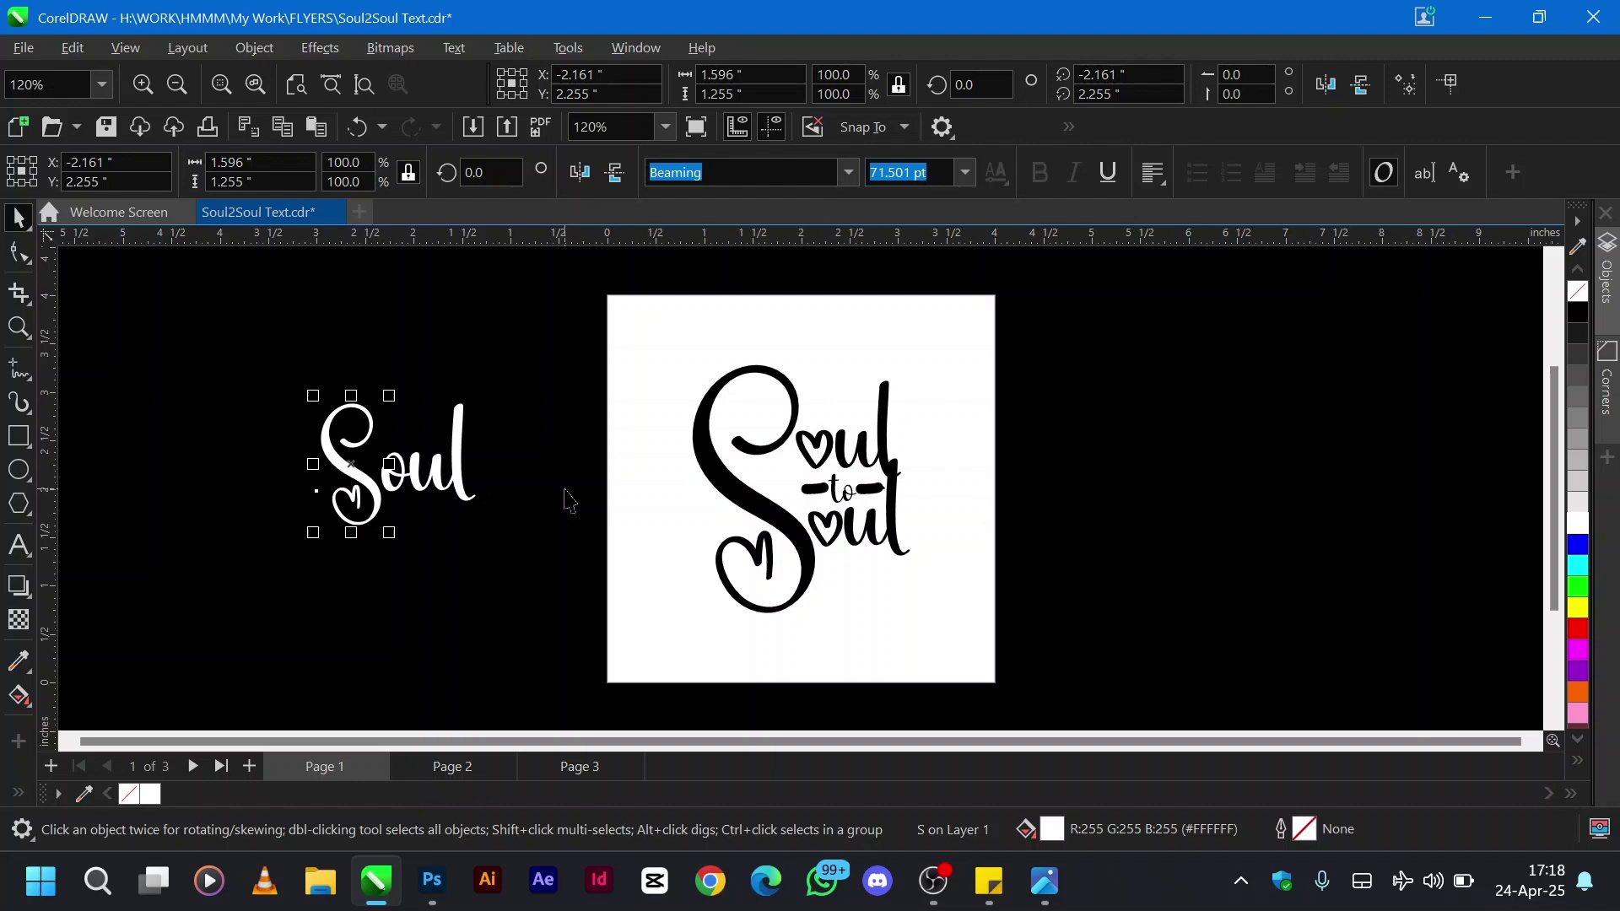
pyautogui.moveTo(496, 539); pyautogui.dragTo(228, 337)
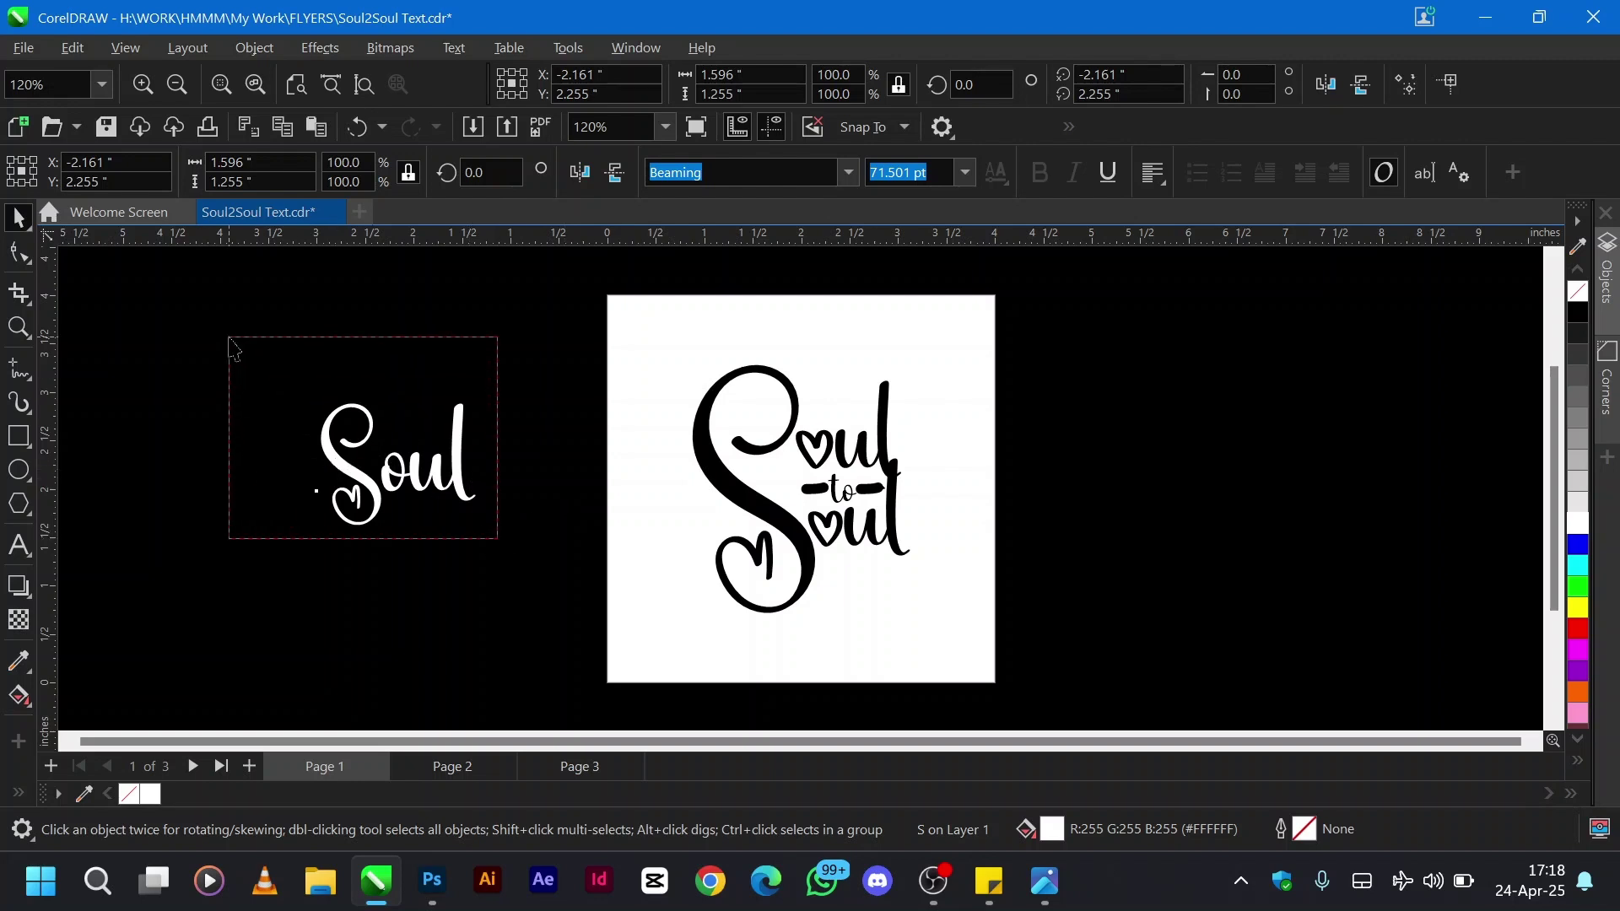
pyautogui.hotkey('ctrl', 'z')
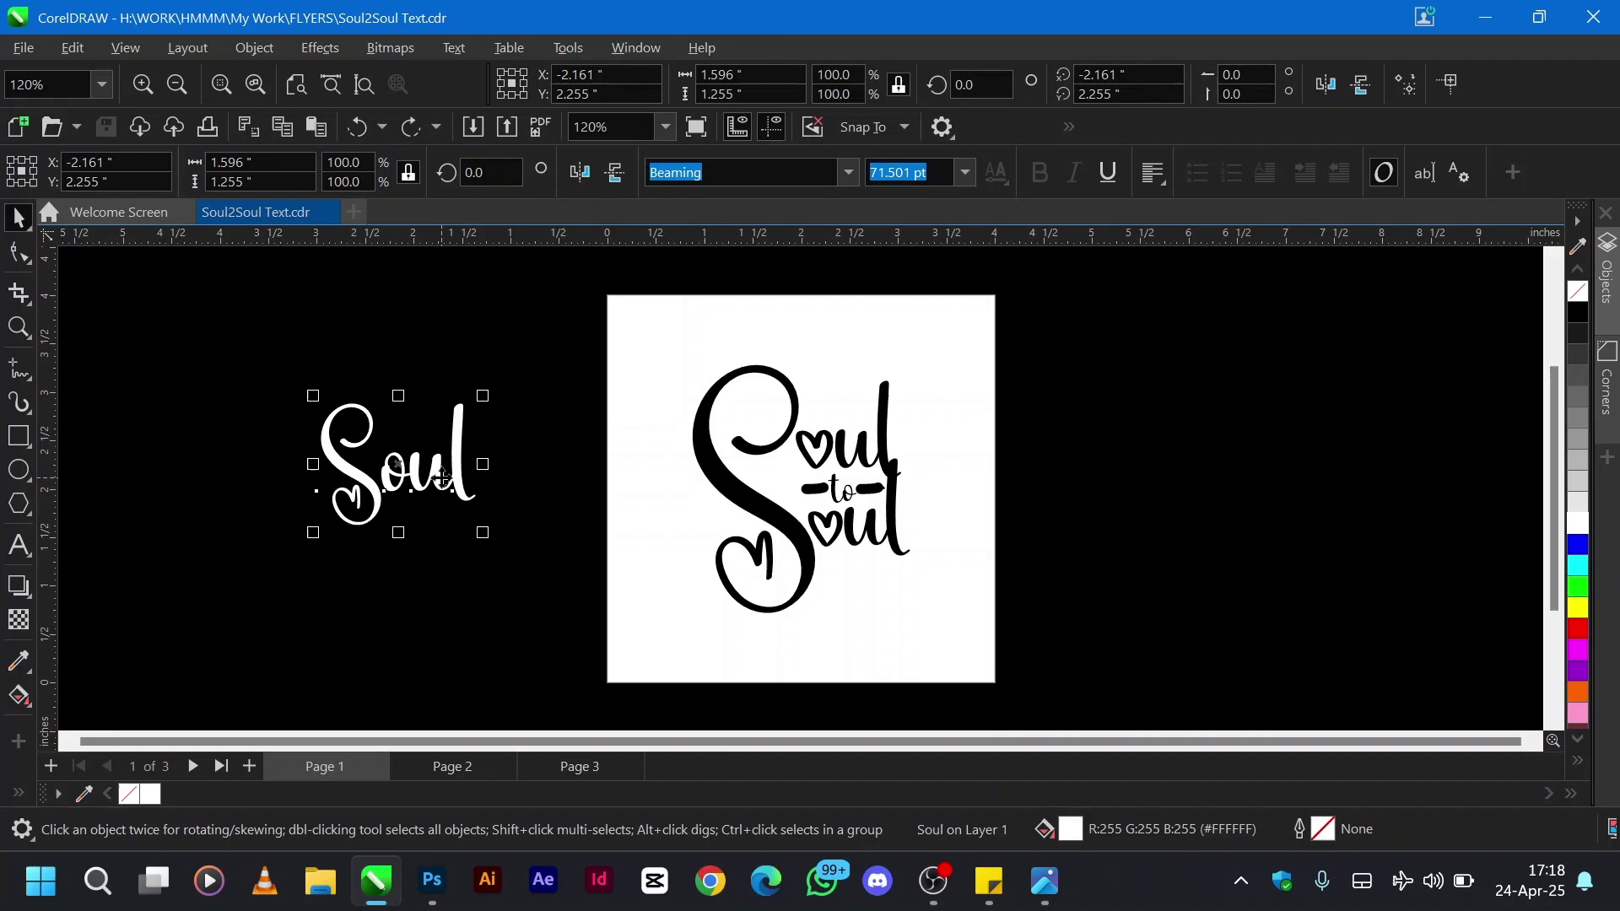
pyautogui.press('super')
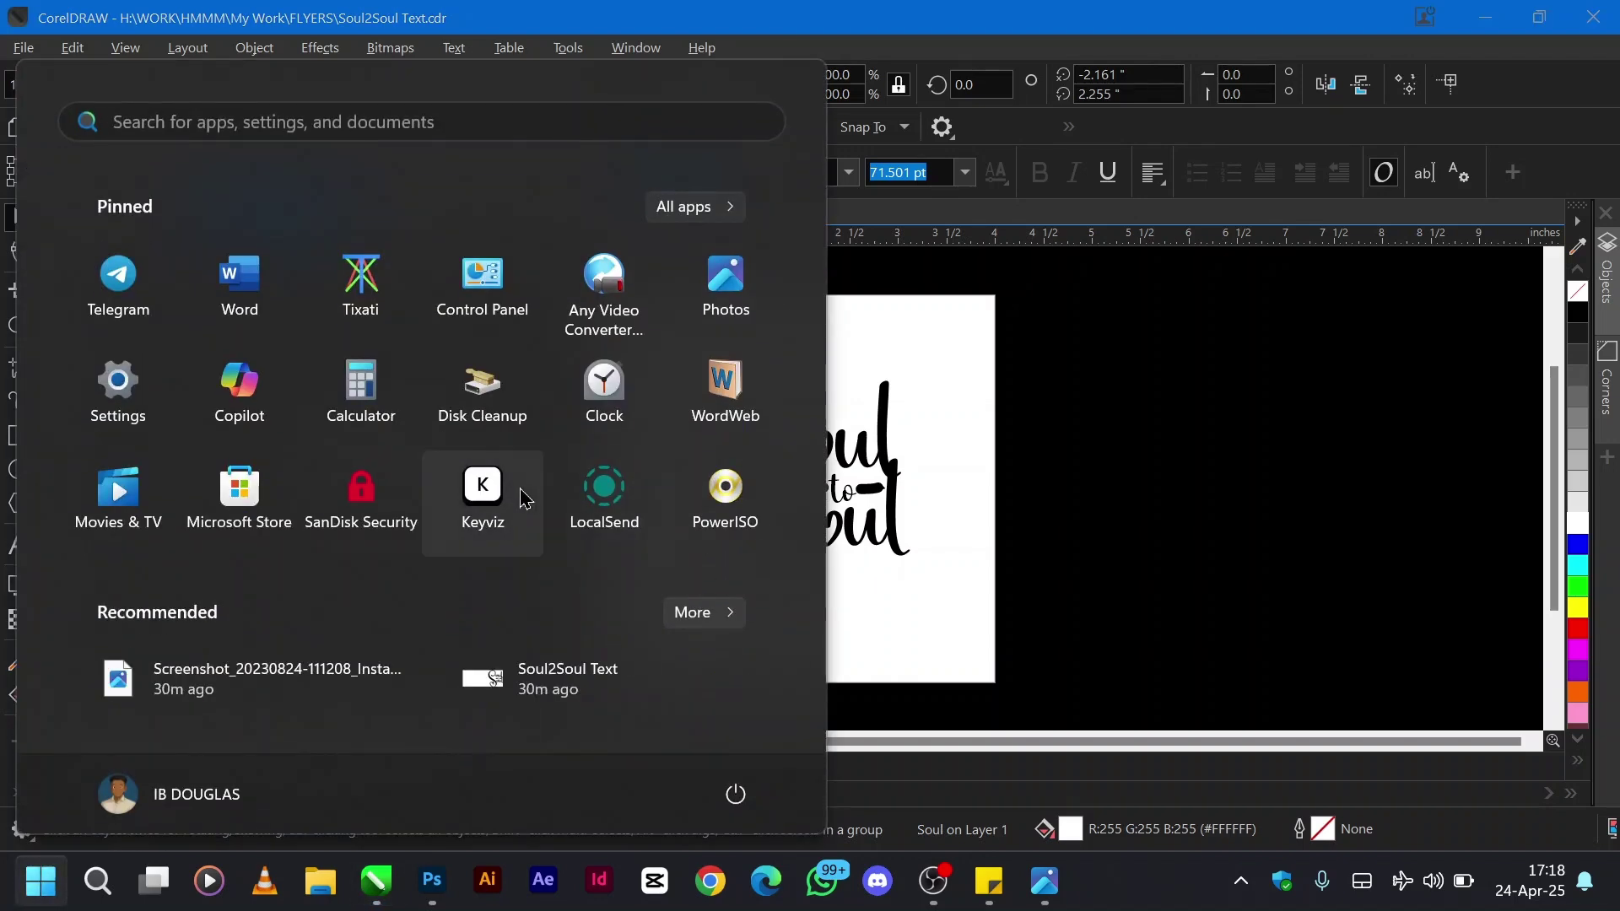
# Launch Keyviz, break the white Soul text apart, and pick single letters u and o.
pyautogui.click(517, 496)
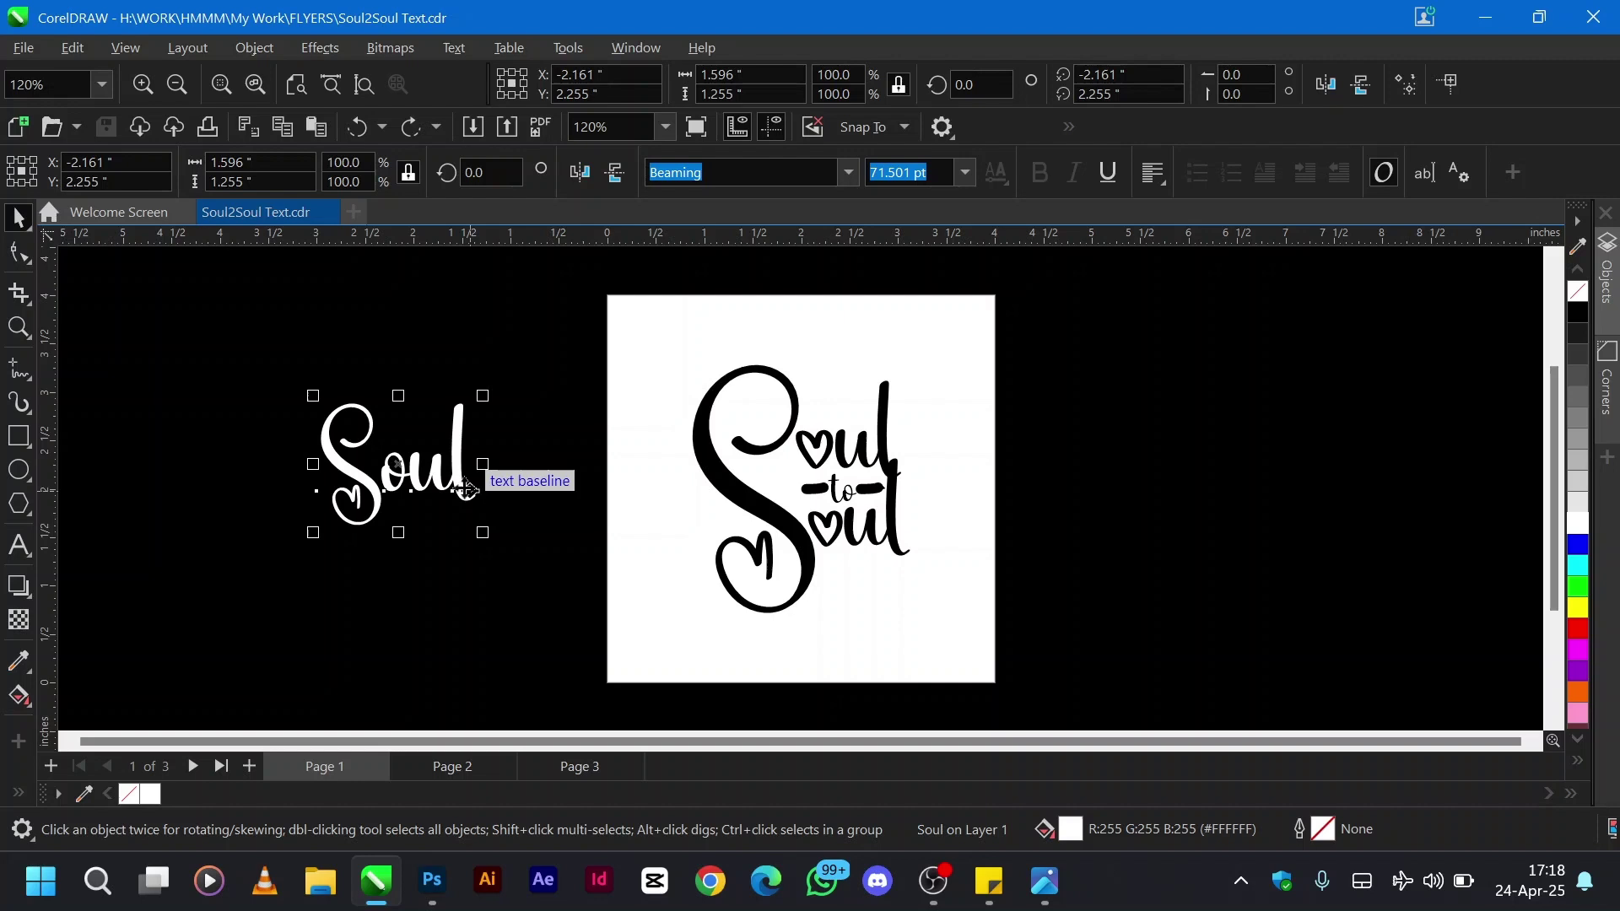
pyautogui.hotkey('ctrl', 'k')
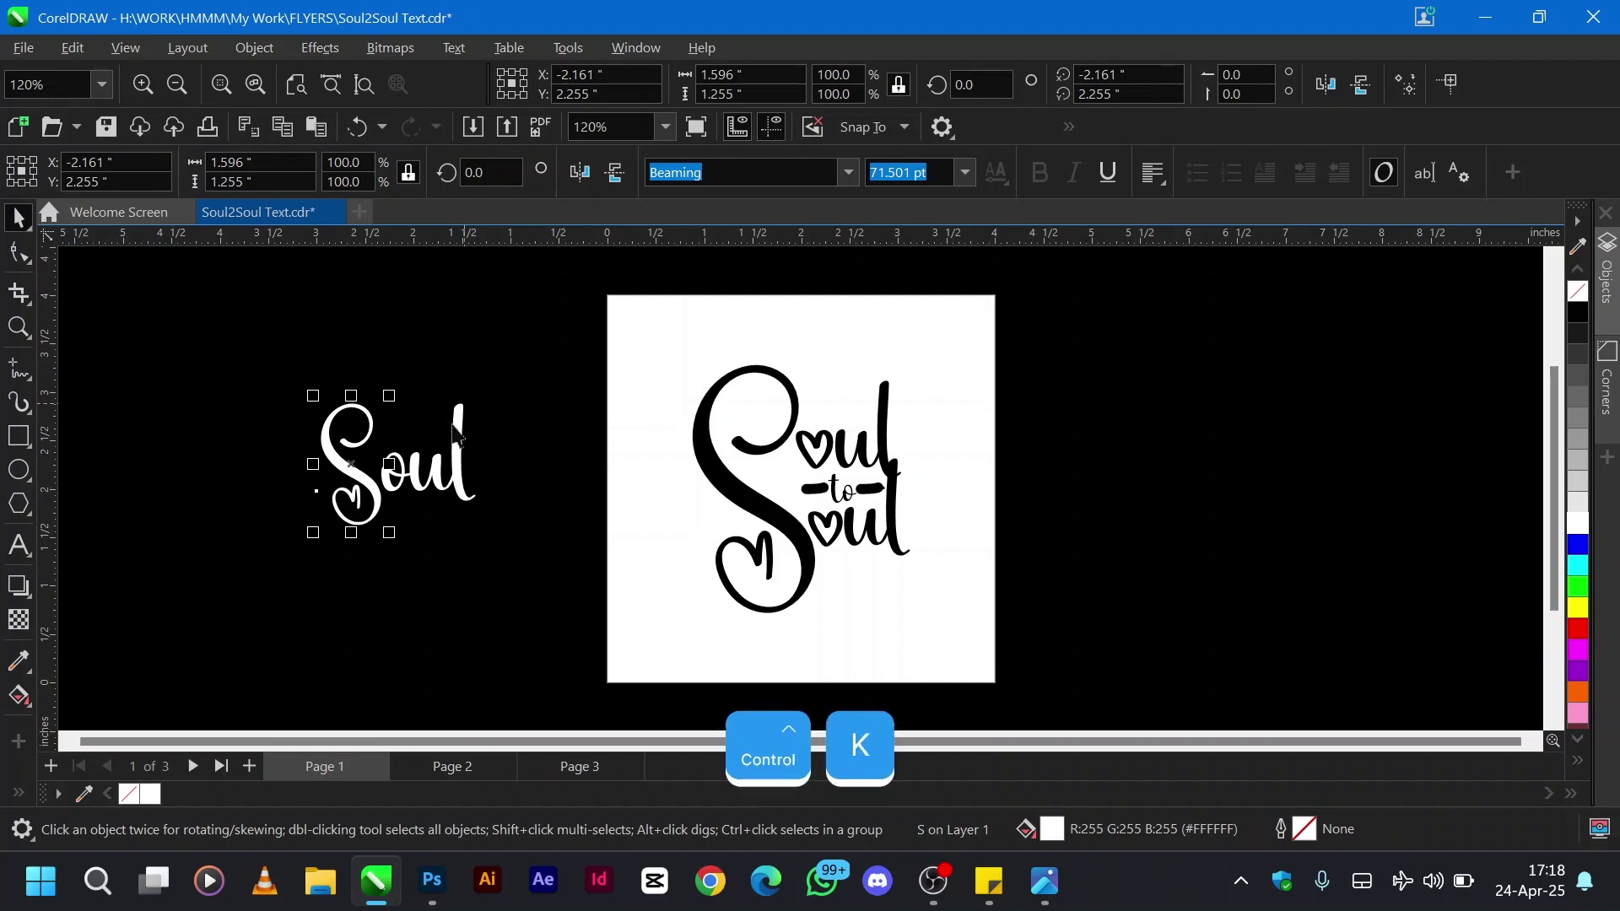
pyautogui.click(412, 483)
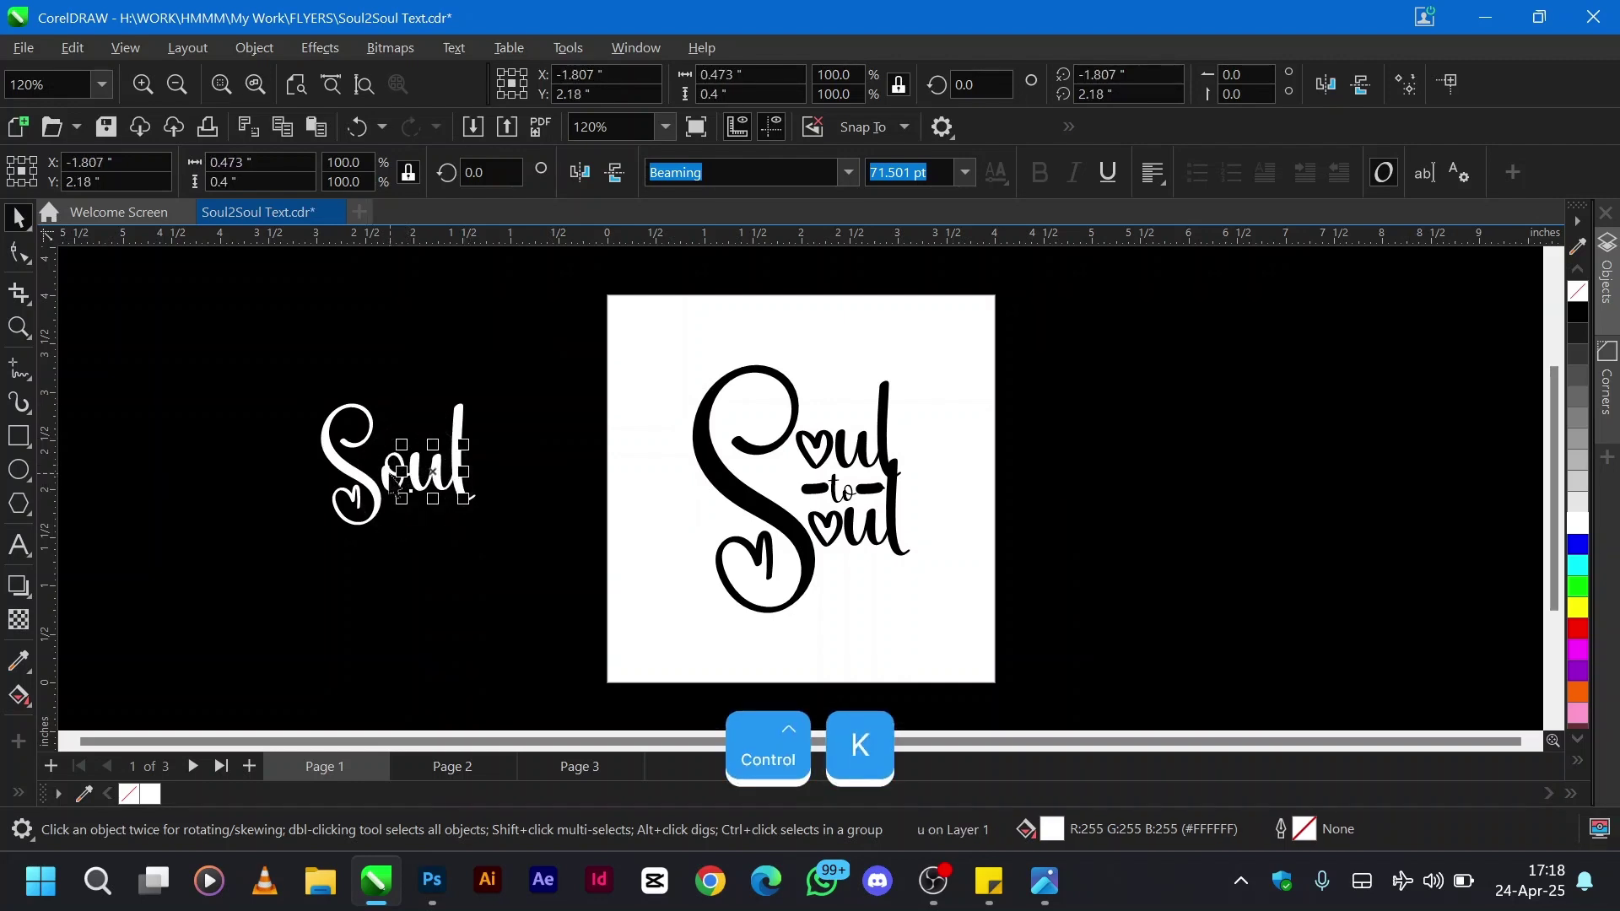
pyautogui.click(394, 481)
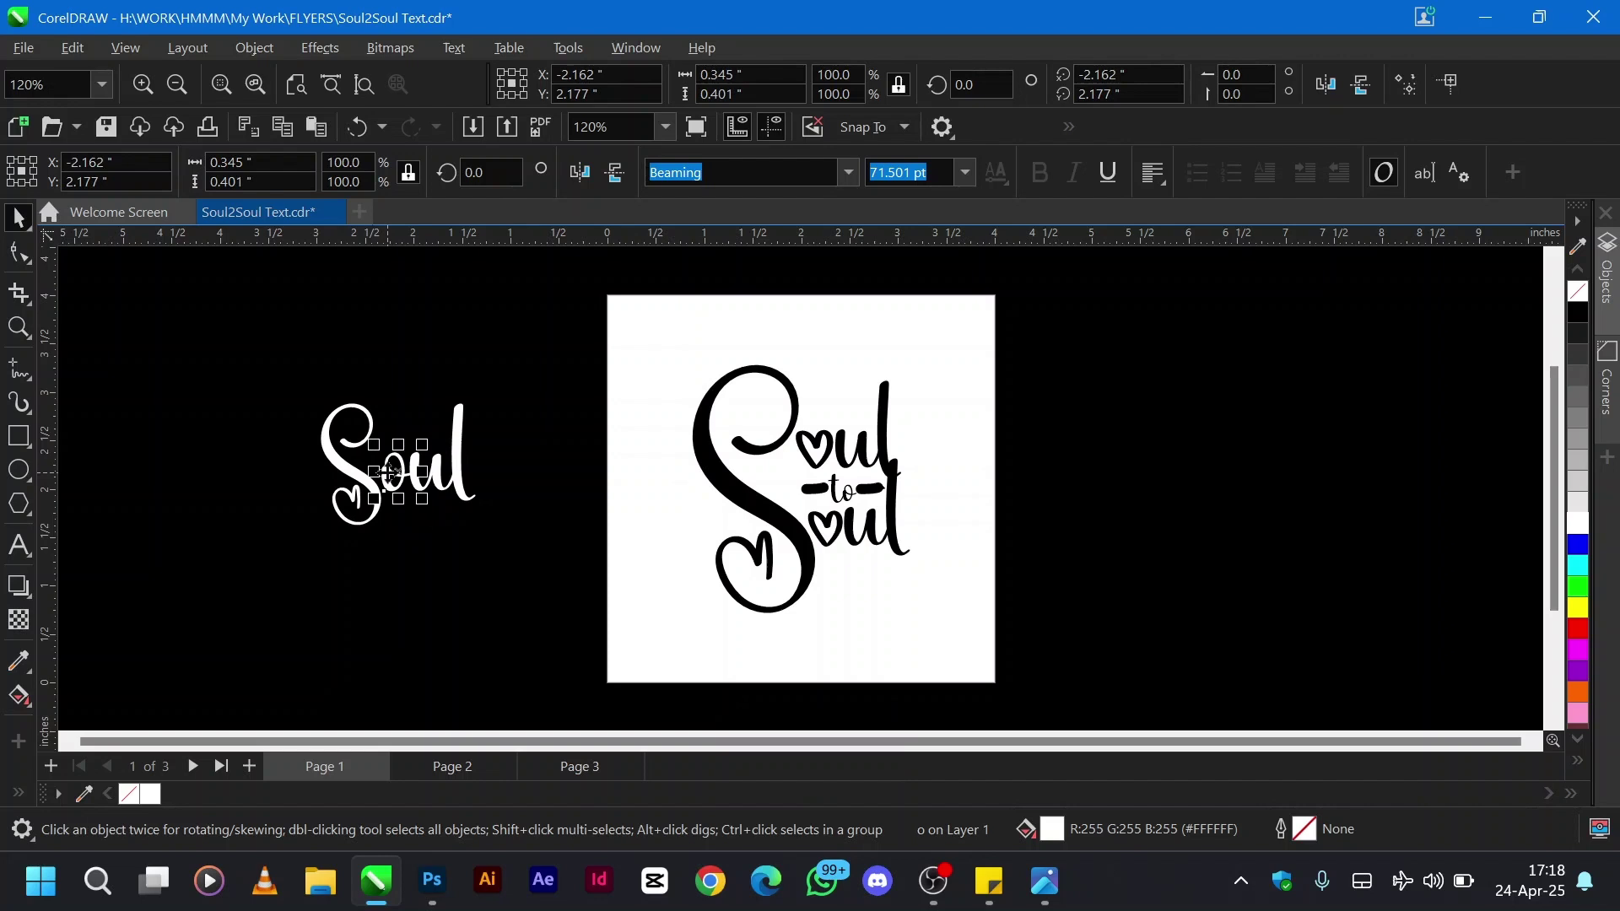
pyautogui.click(823, 456)
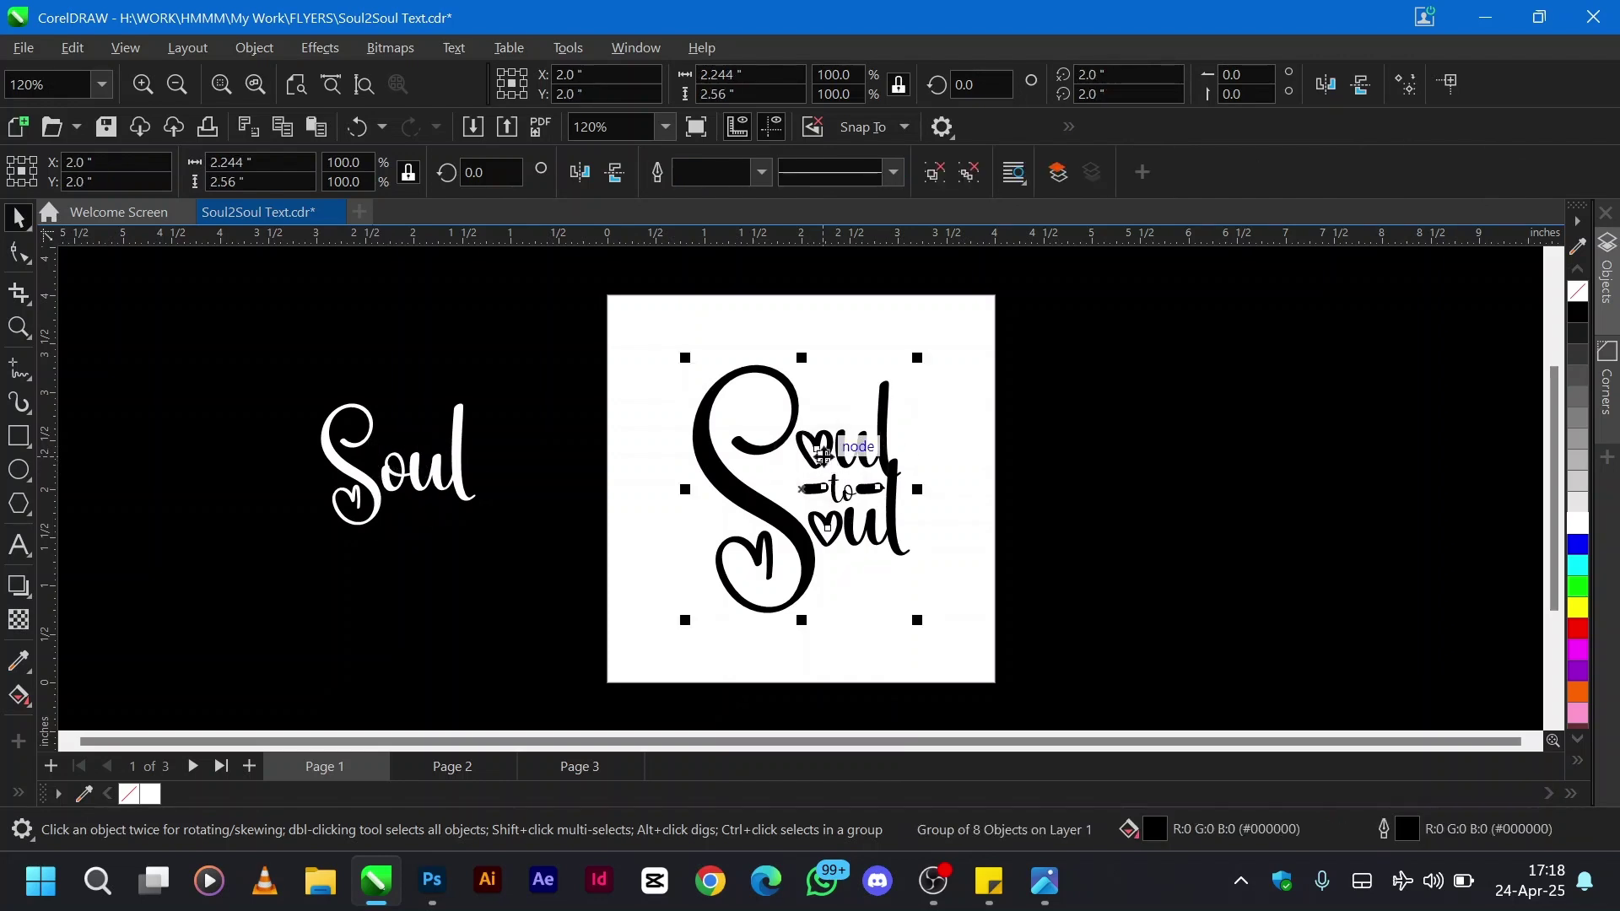
pyautogui.click(397, 481)
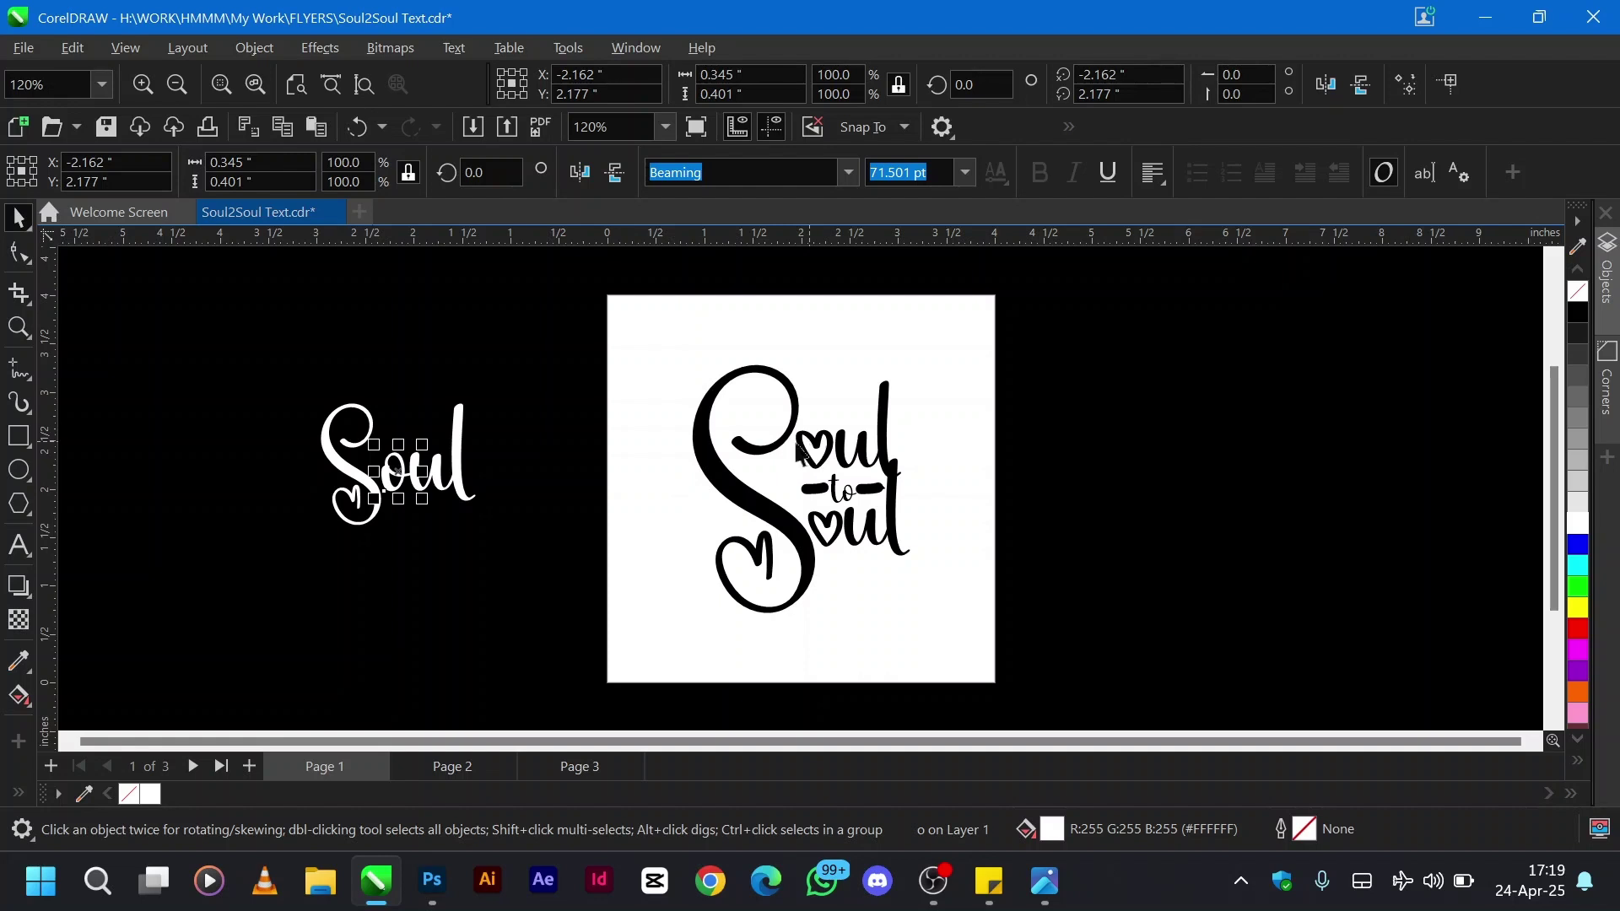
# Check individual letters again, then marquee-select the whole black Soul to Soul design.
pyautogui.click(554, 546)
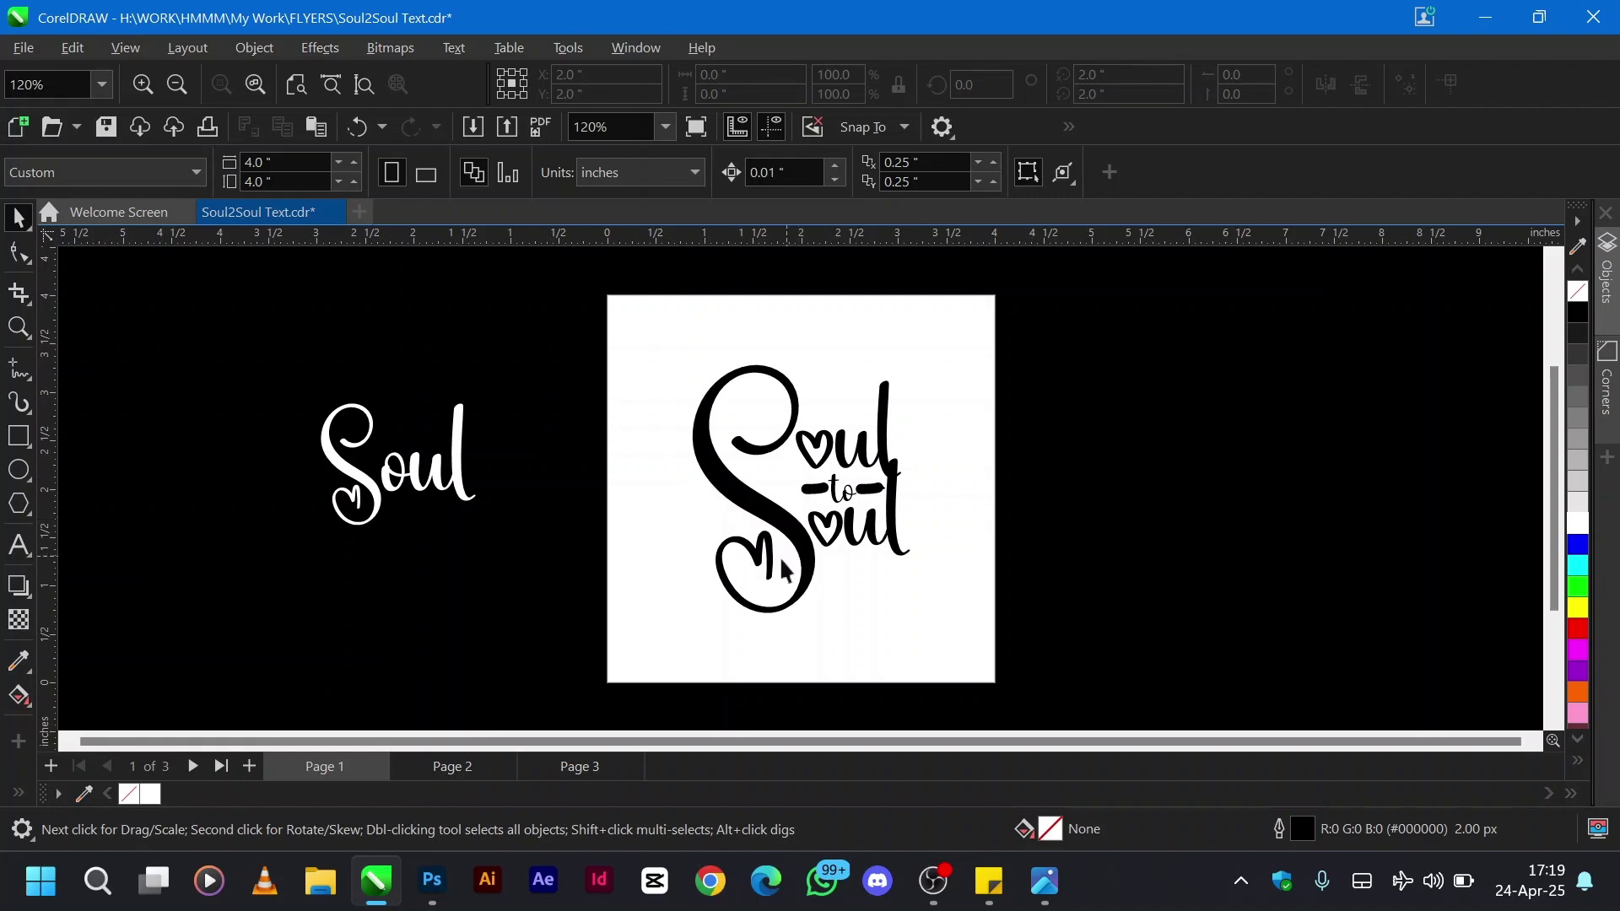
pyautogui.click(786, 536)
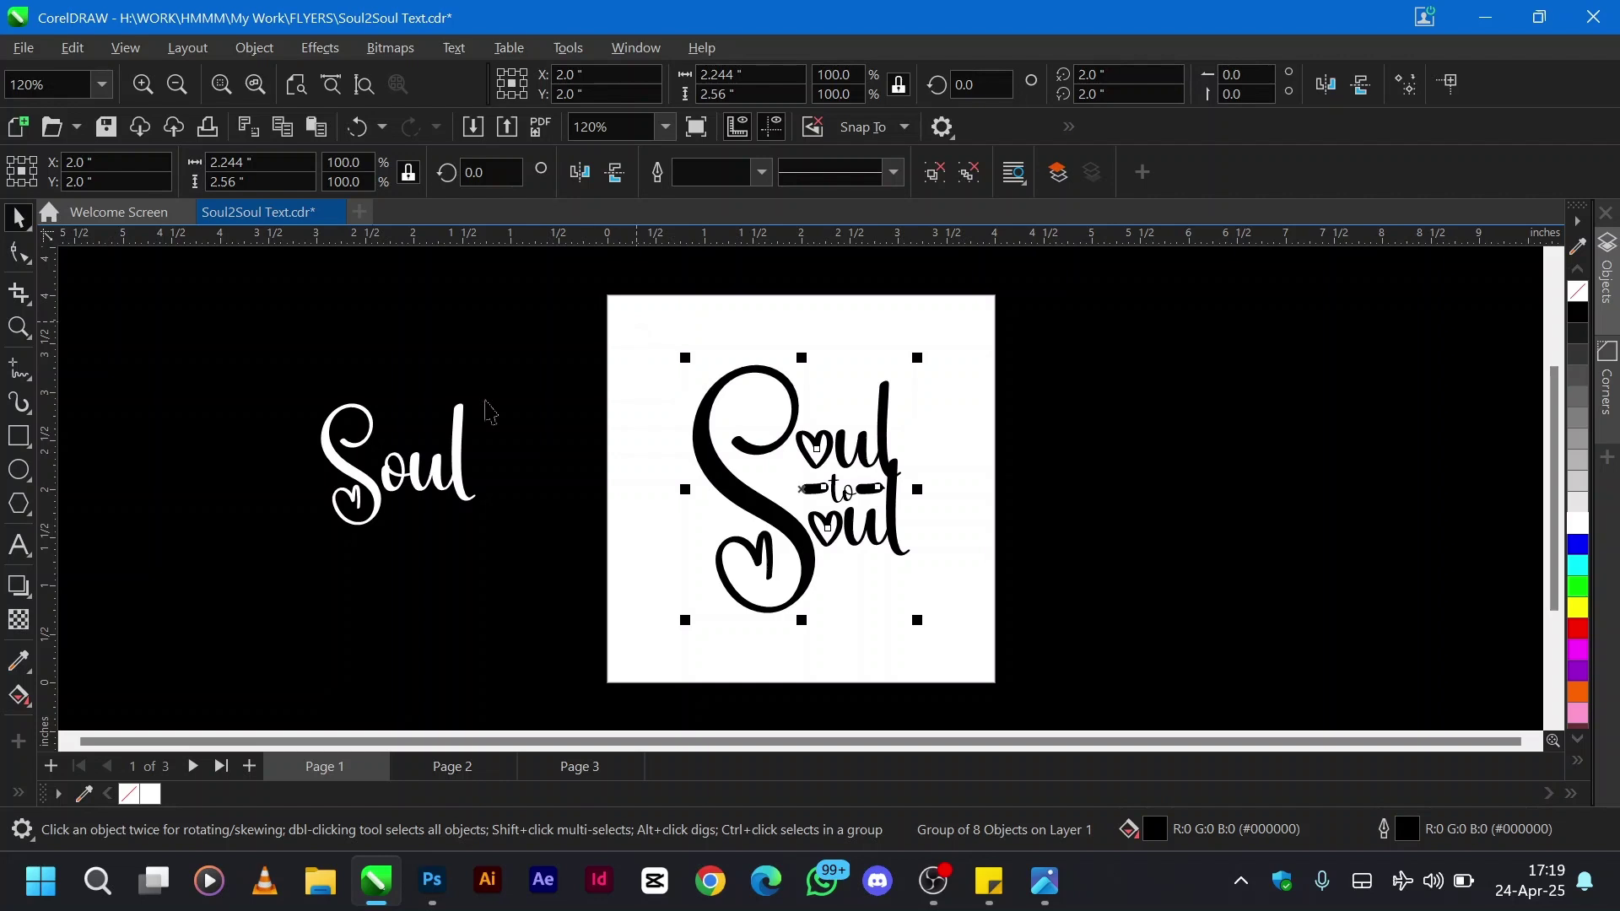
pyautogui.click(420, 475)
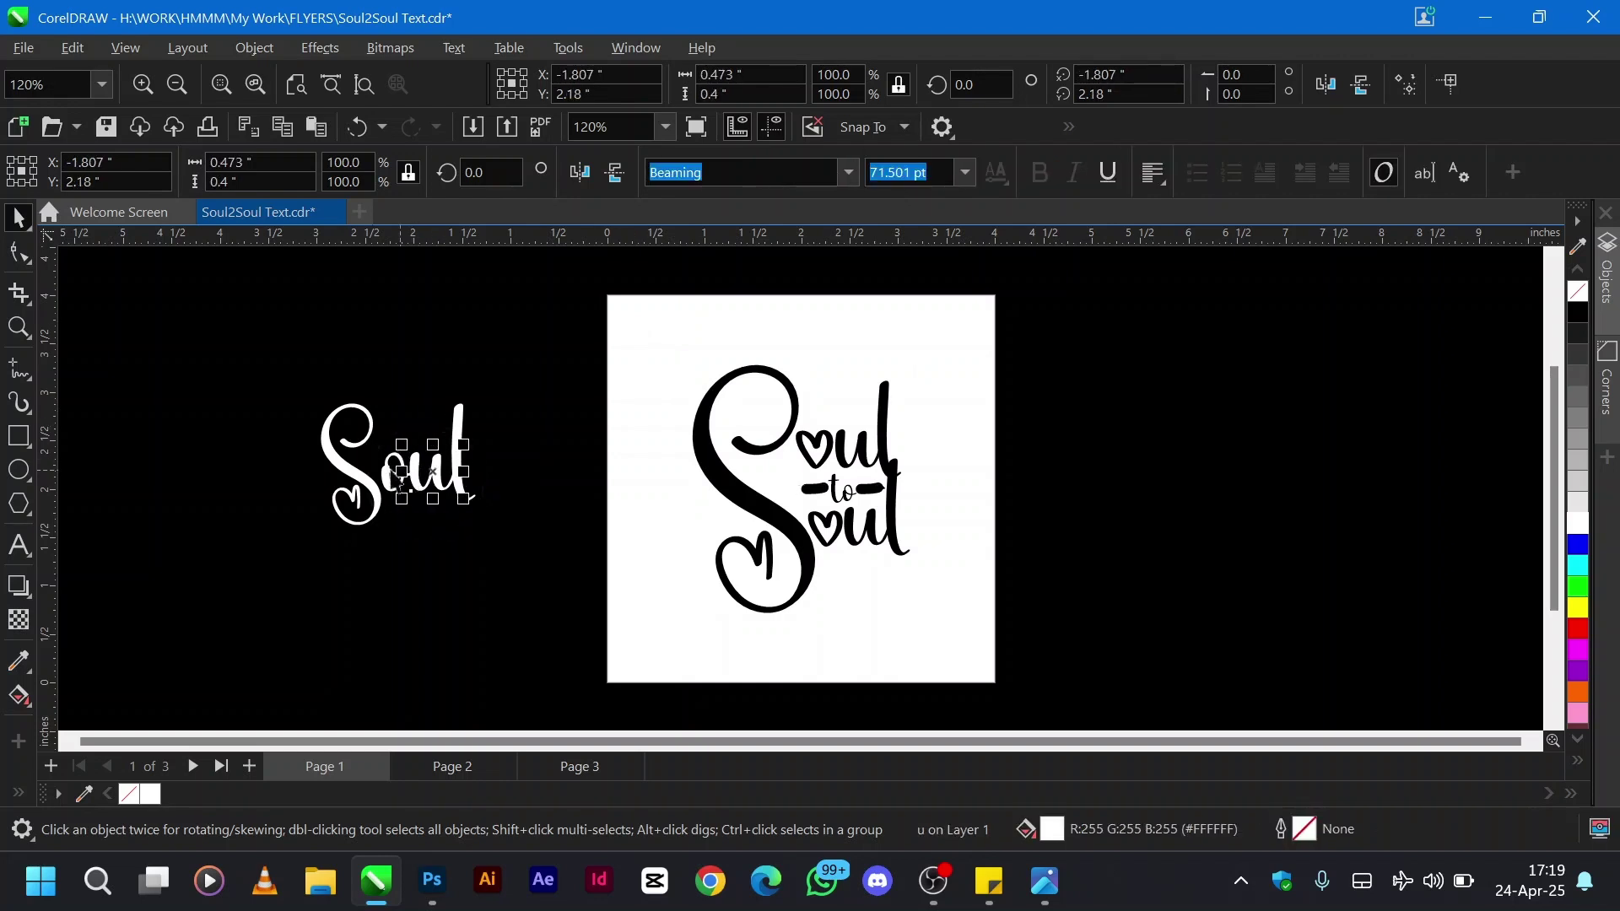
pyautogui.click(359, 480)
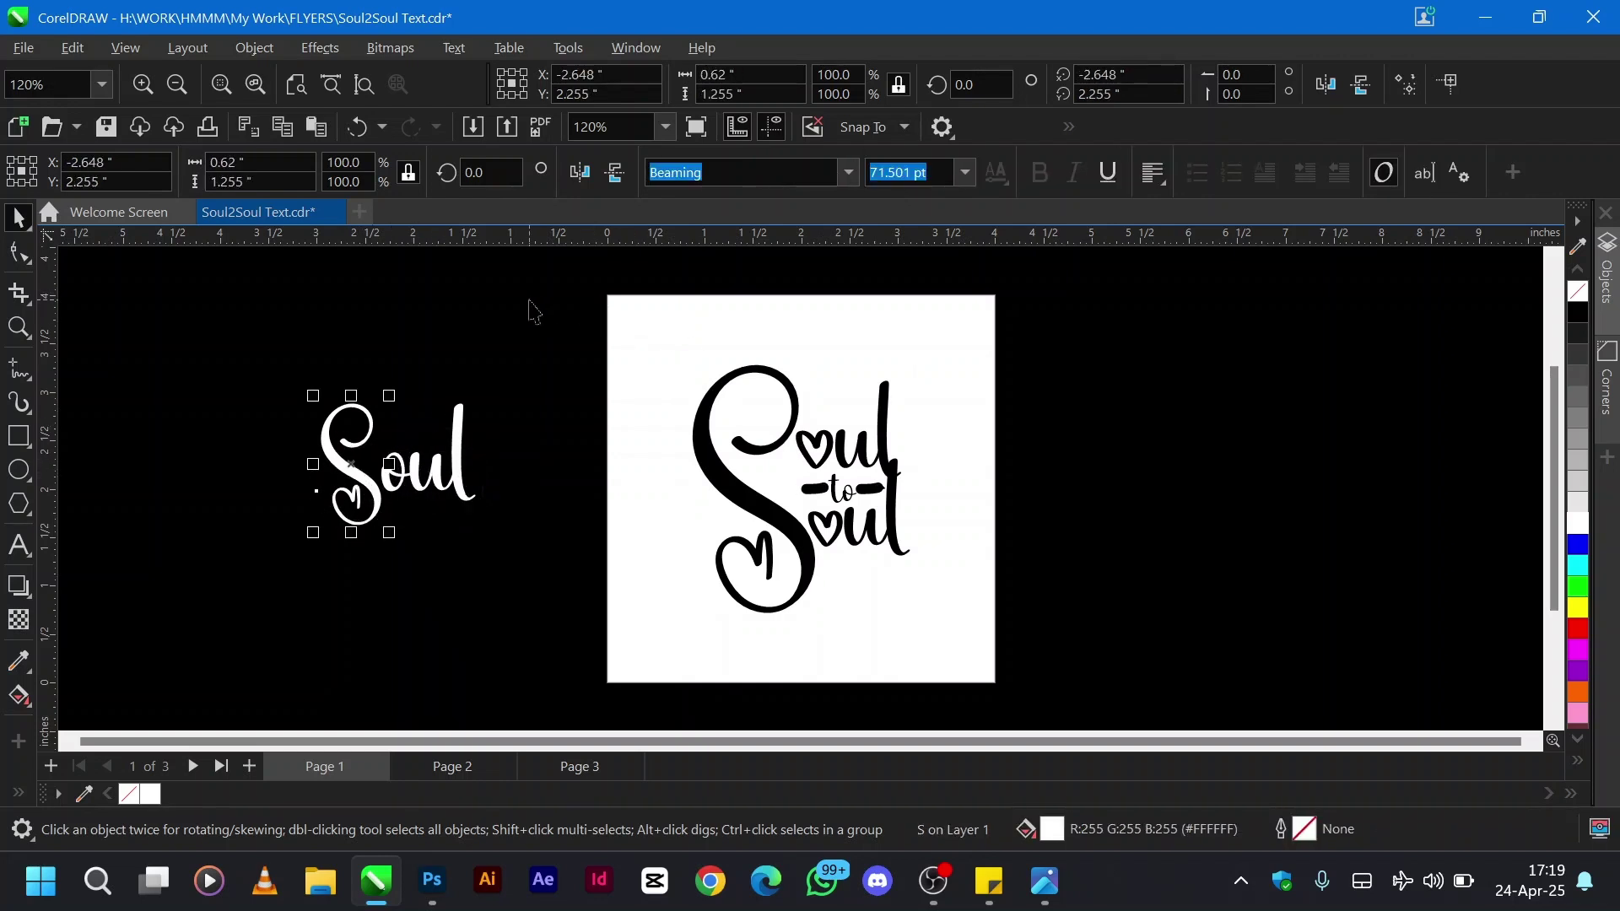
pyautogui.moveTo(528, 303); pyautogui.dragTo(967, 640)
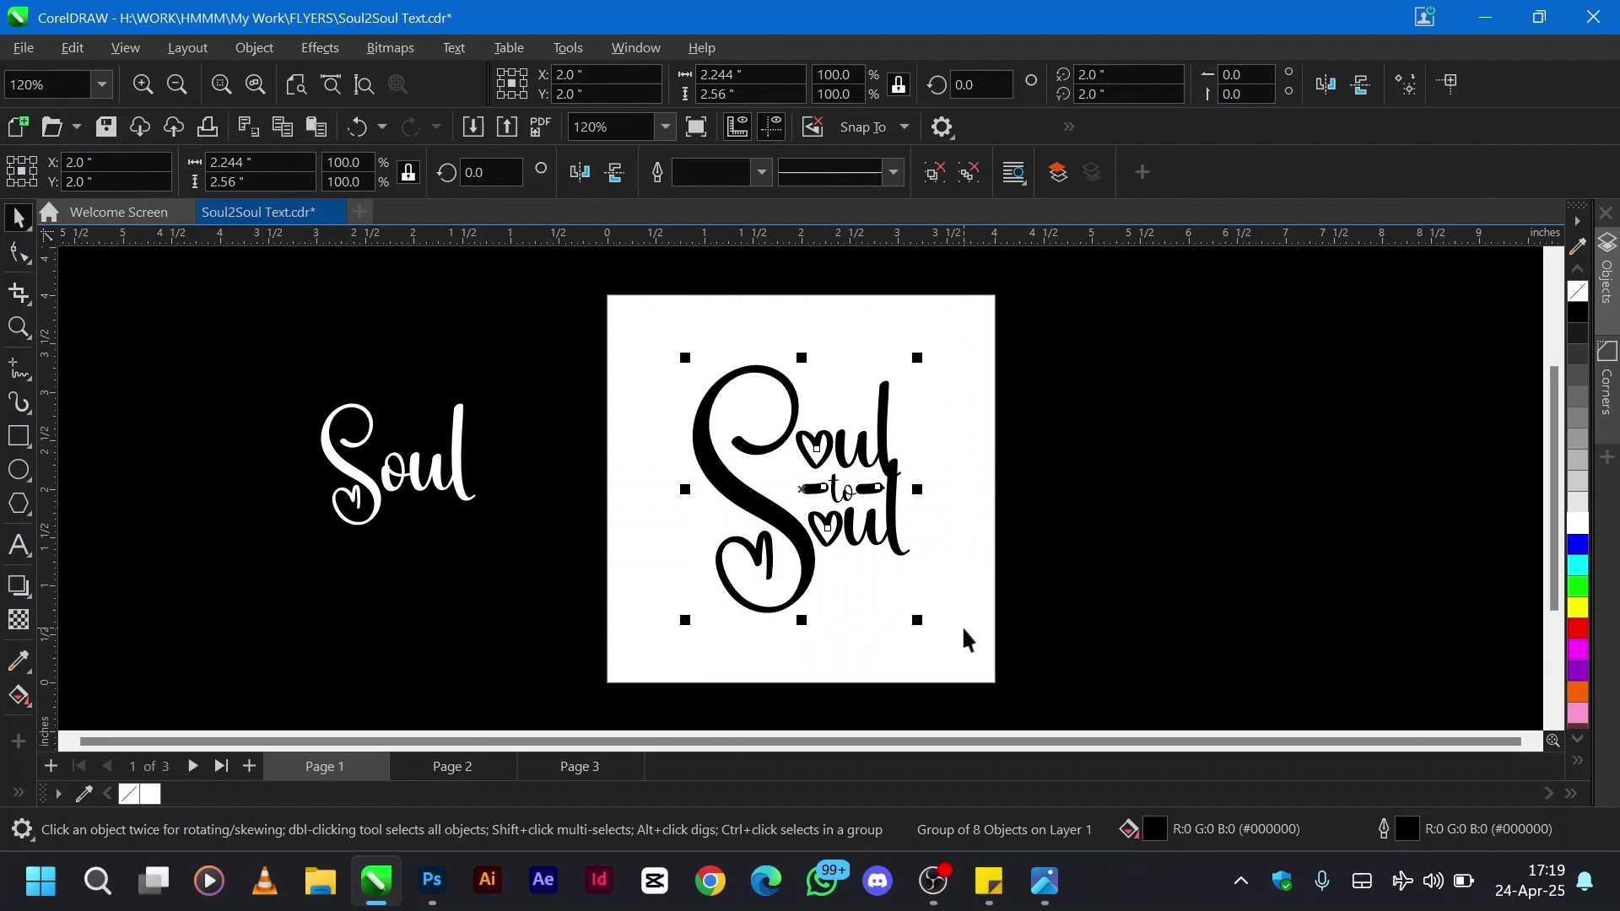
pyautogui.press('ctrl')
# Export the black design as Soul2Soul Text in SVG format to Downloads.
pyautogui.hotkey('ctrl', 'e')
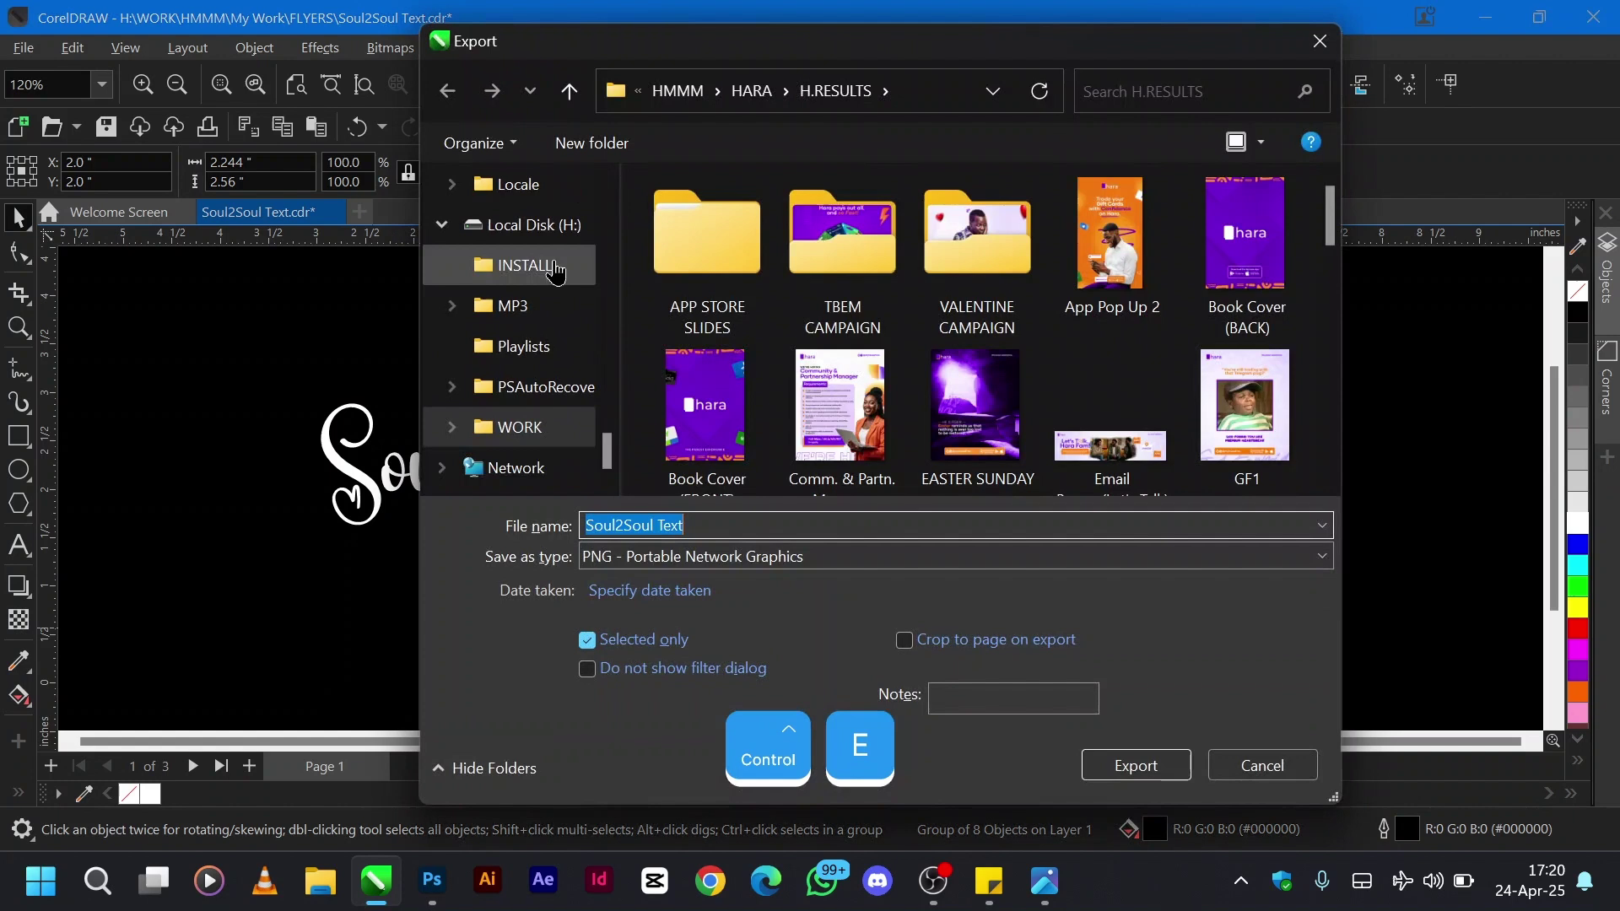
pyautogui.scroll(3, 537, 278)
pyautogui.scroll(5, 537, 279)
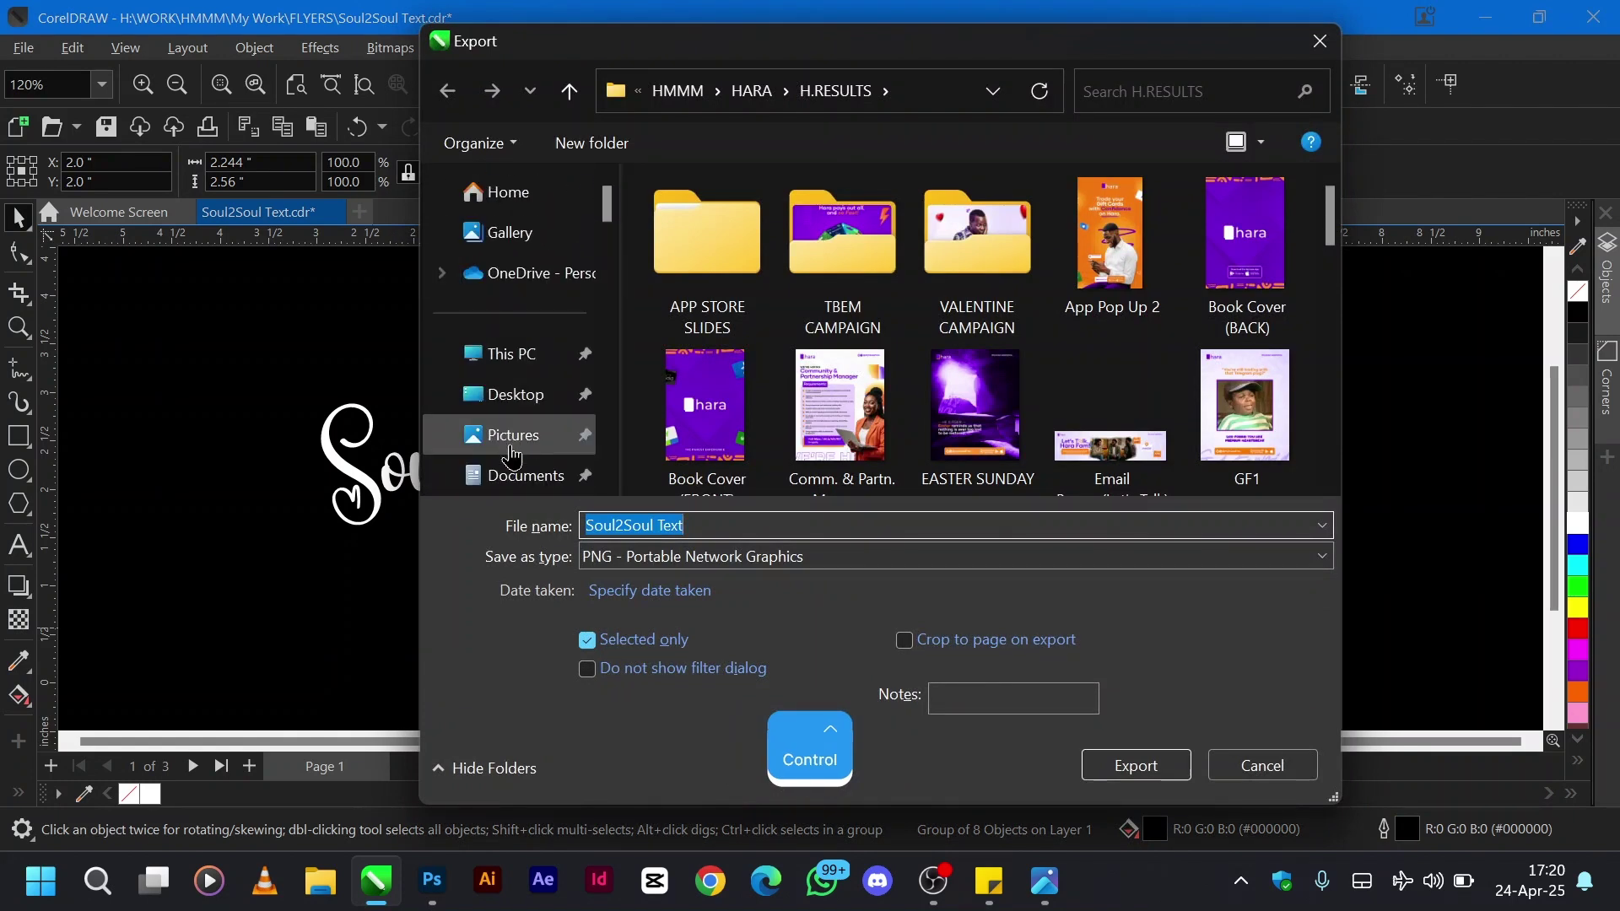
pyautogui.scroll(-3, 535, 459)
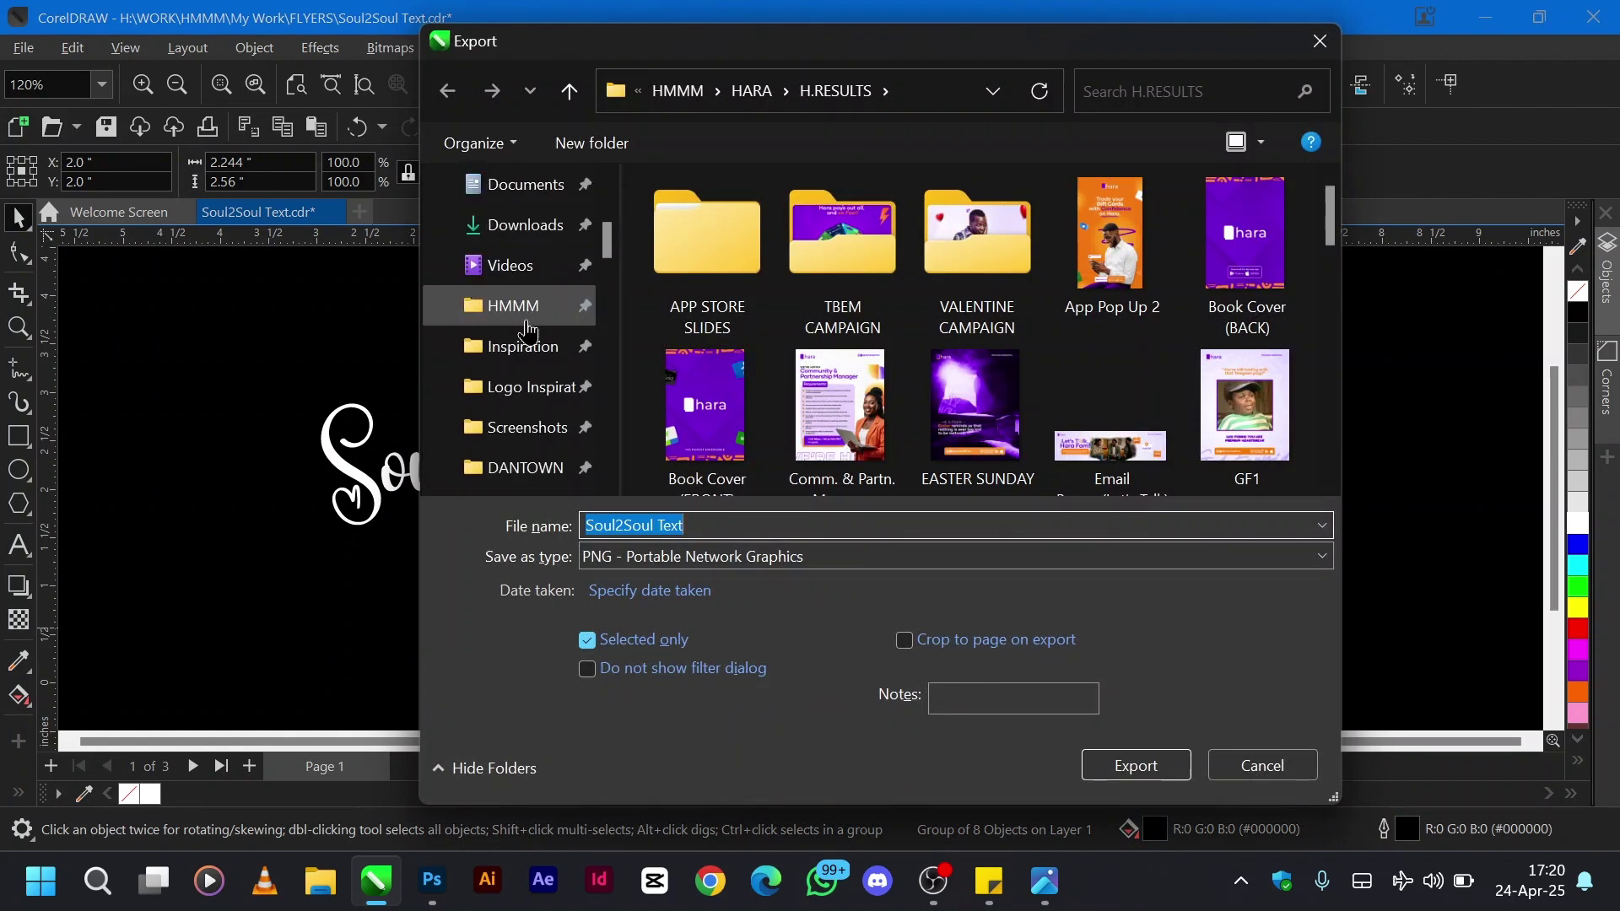
pyautogui.click(530, 238)
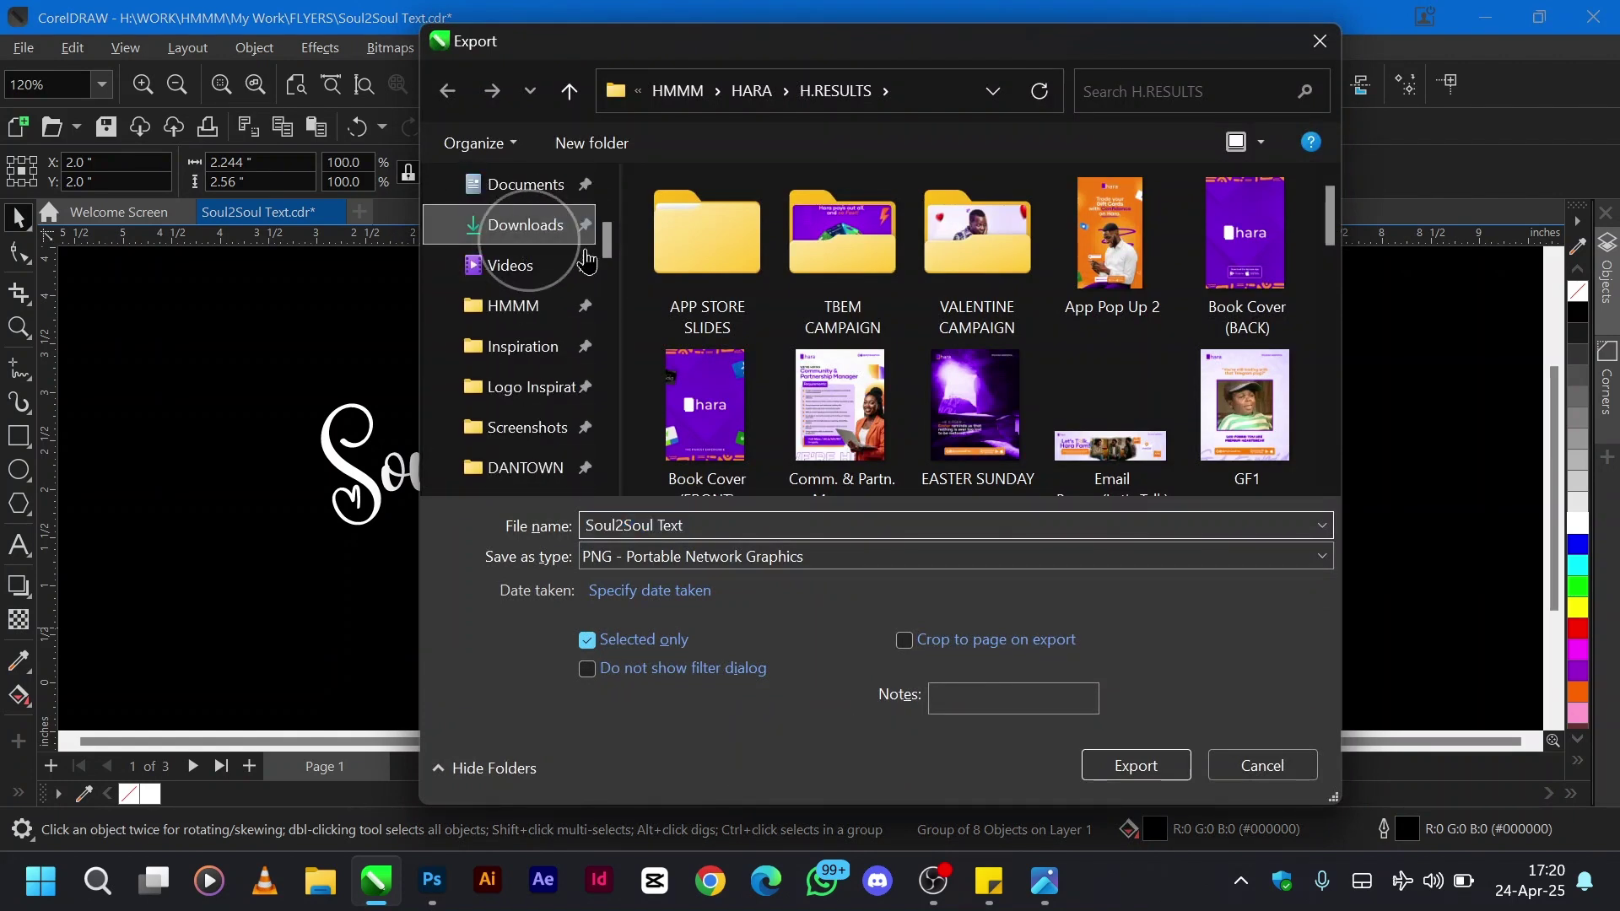
pyautogui.click(755, 558)
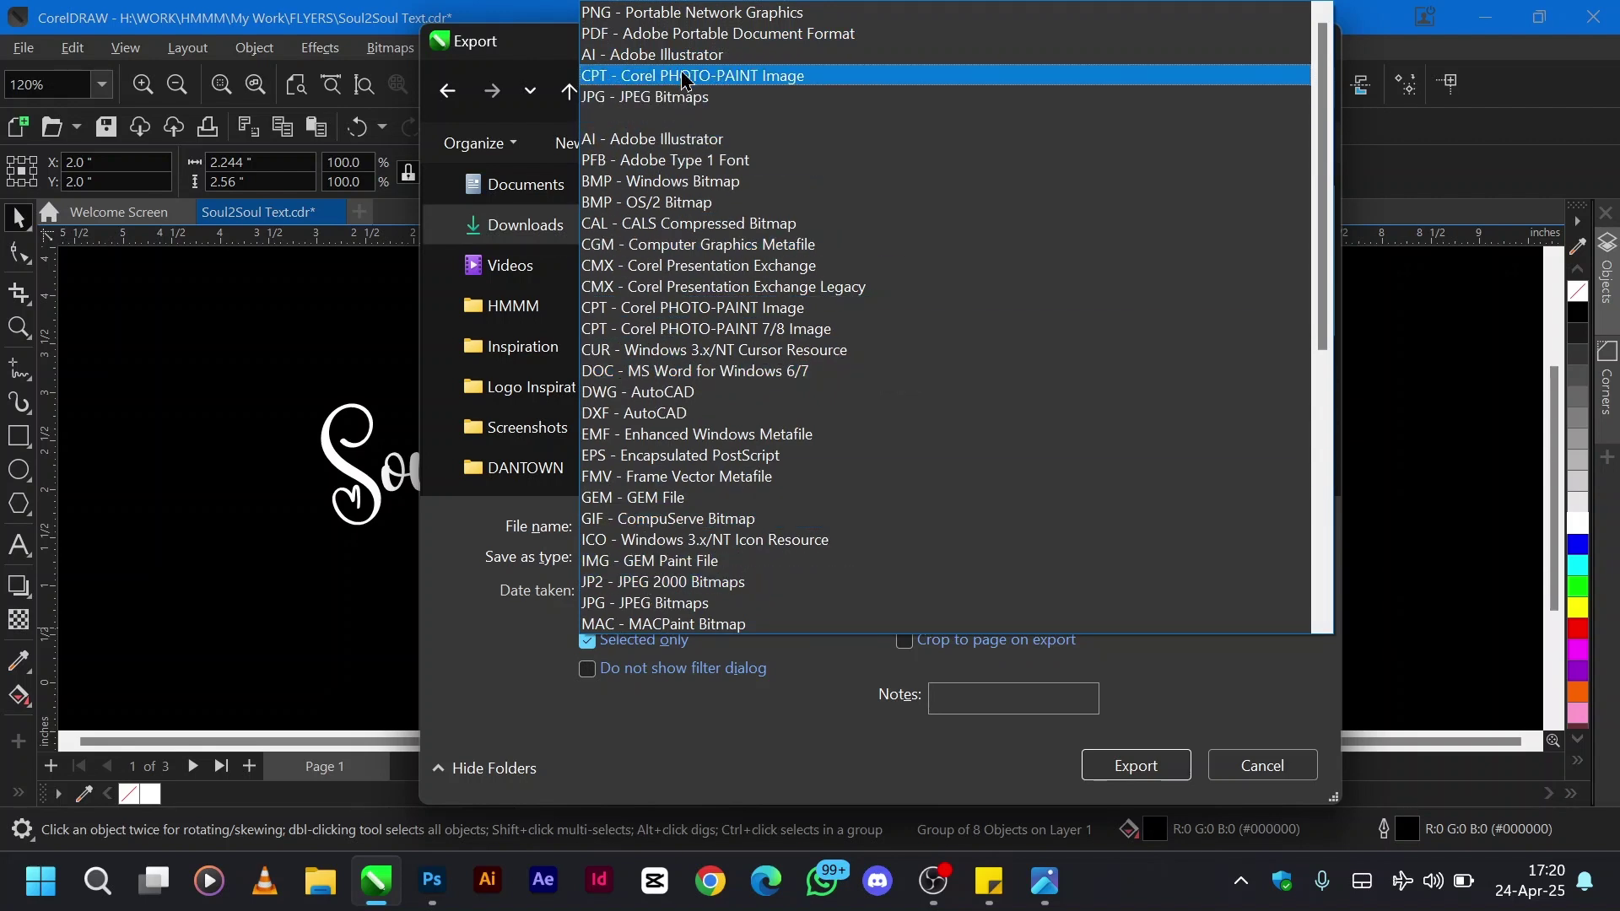
pyautogui.scroll(-1, 692, 351)
pyautogui.scroll(-7, 697, 351)
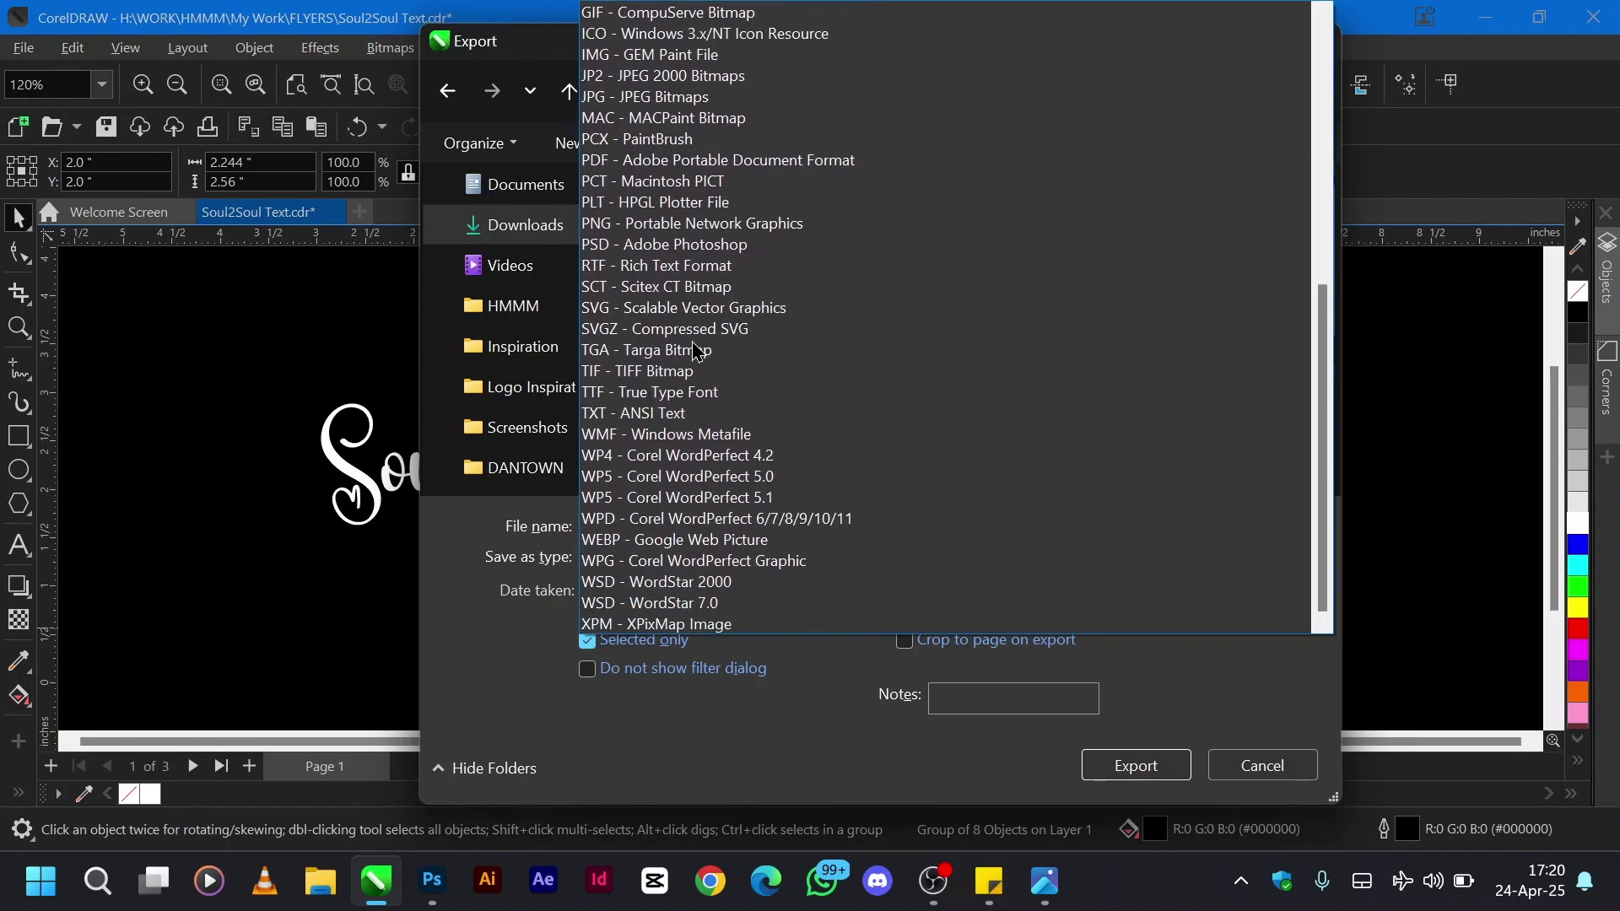
pyautogui.click(659, 309)
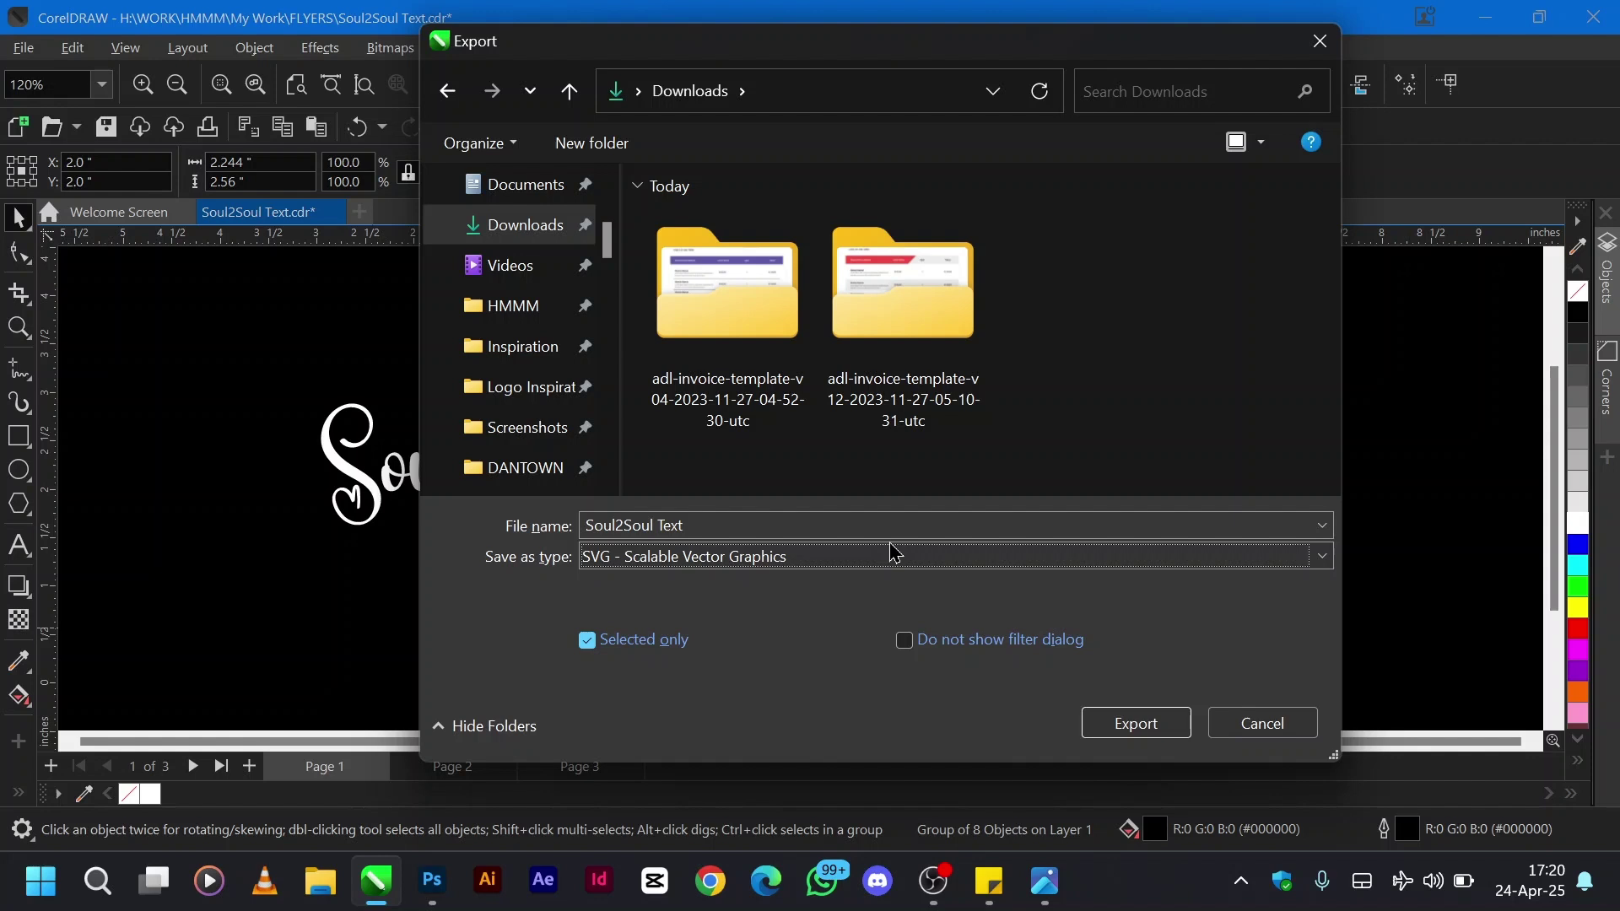
pyautogui.click(1139, 726)
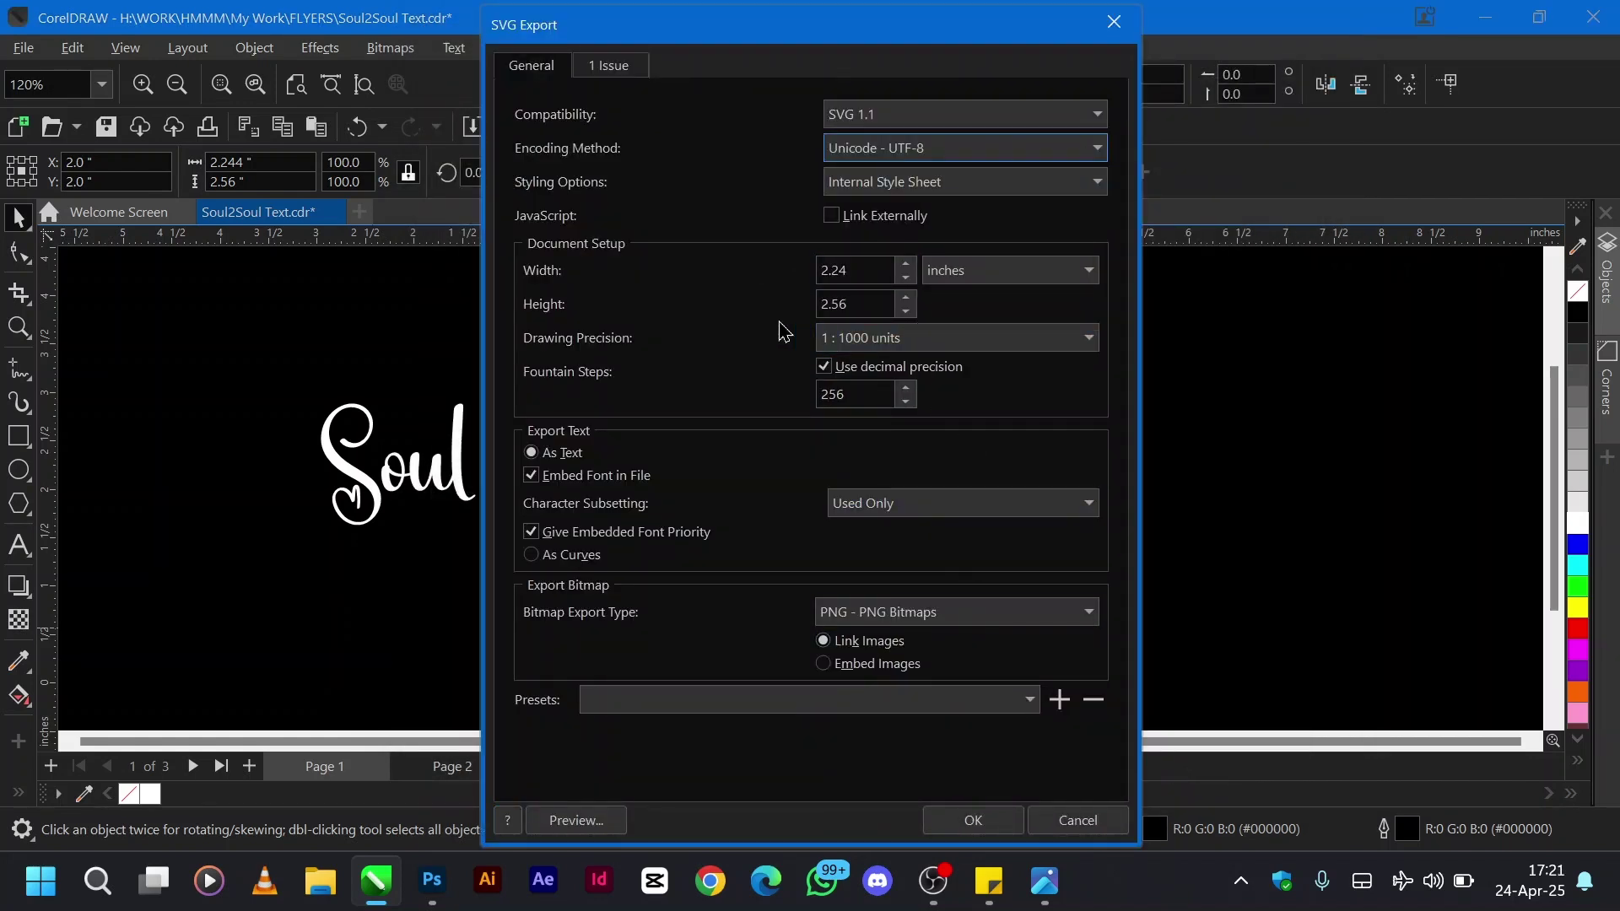
# Confirm SVG options, then drag Soul2Soul Text from Downloads onto the Photoshop flyer.
pyautogui.click(973, 820)
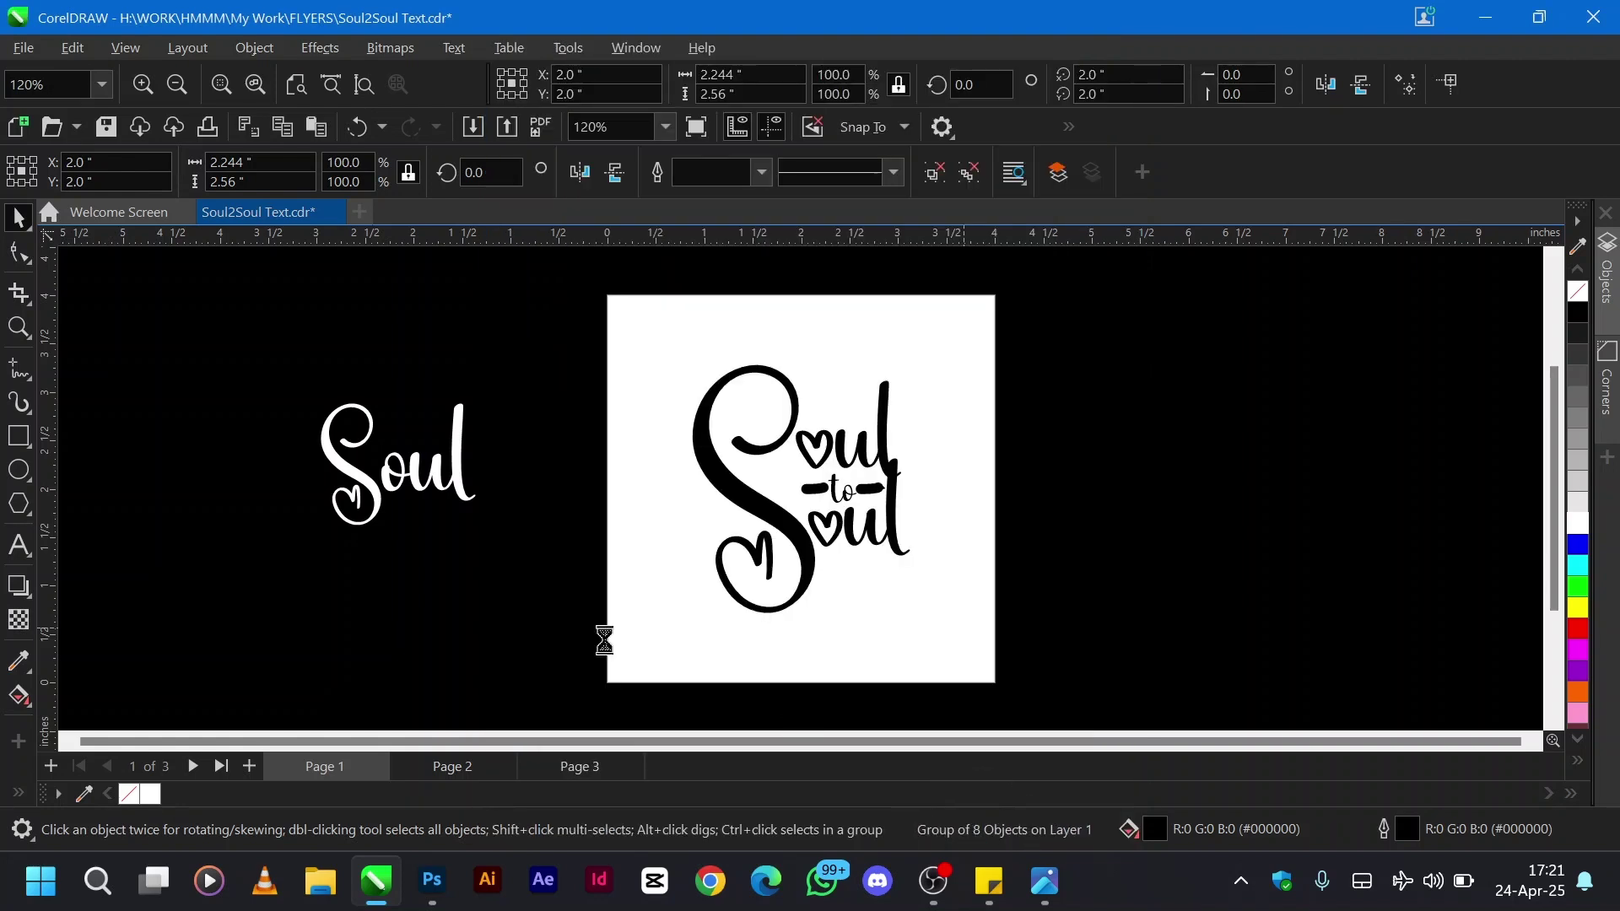
pyautogui.click(319, 882)
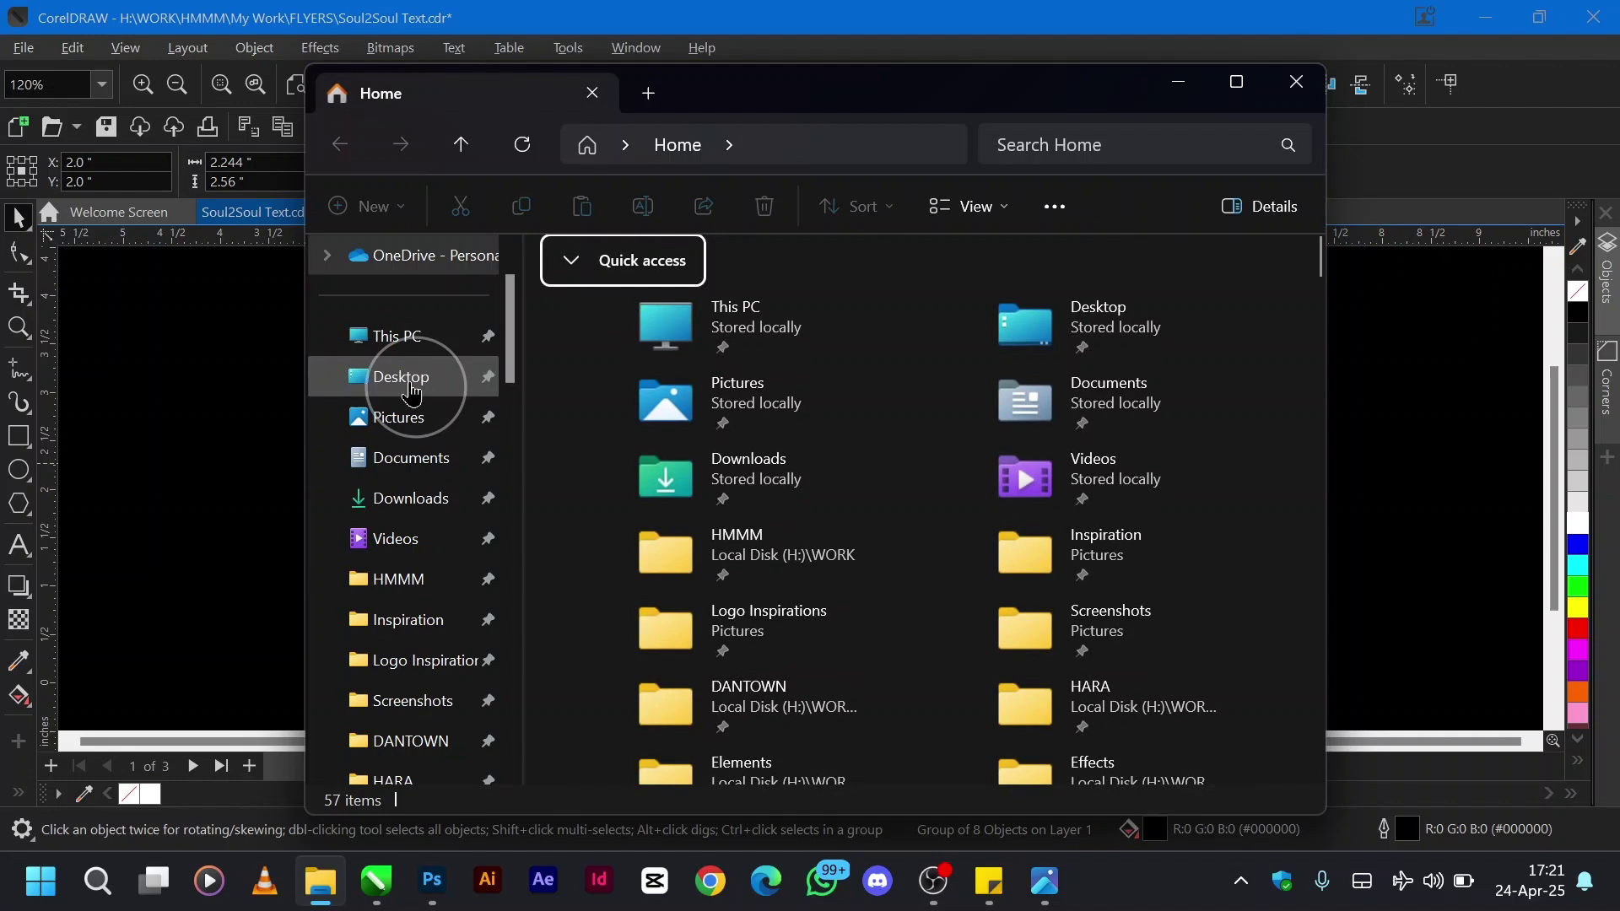
pyautogui.click(423, 387)
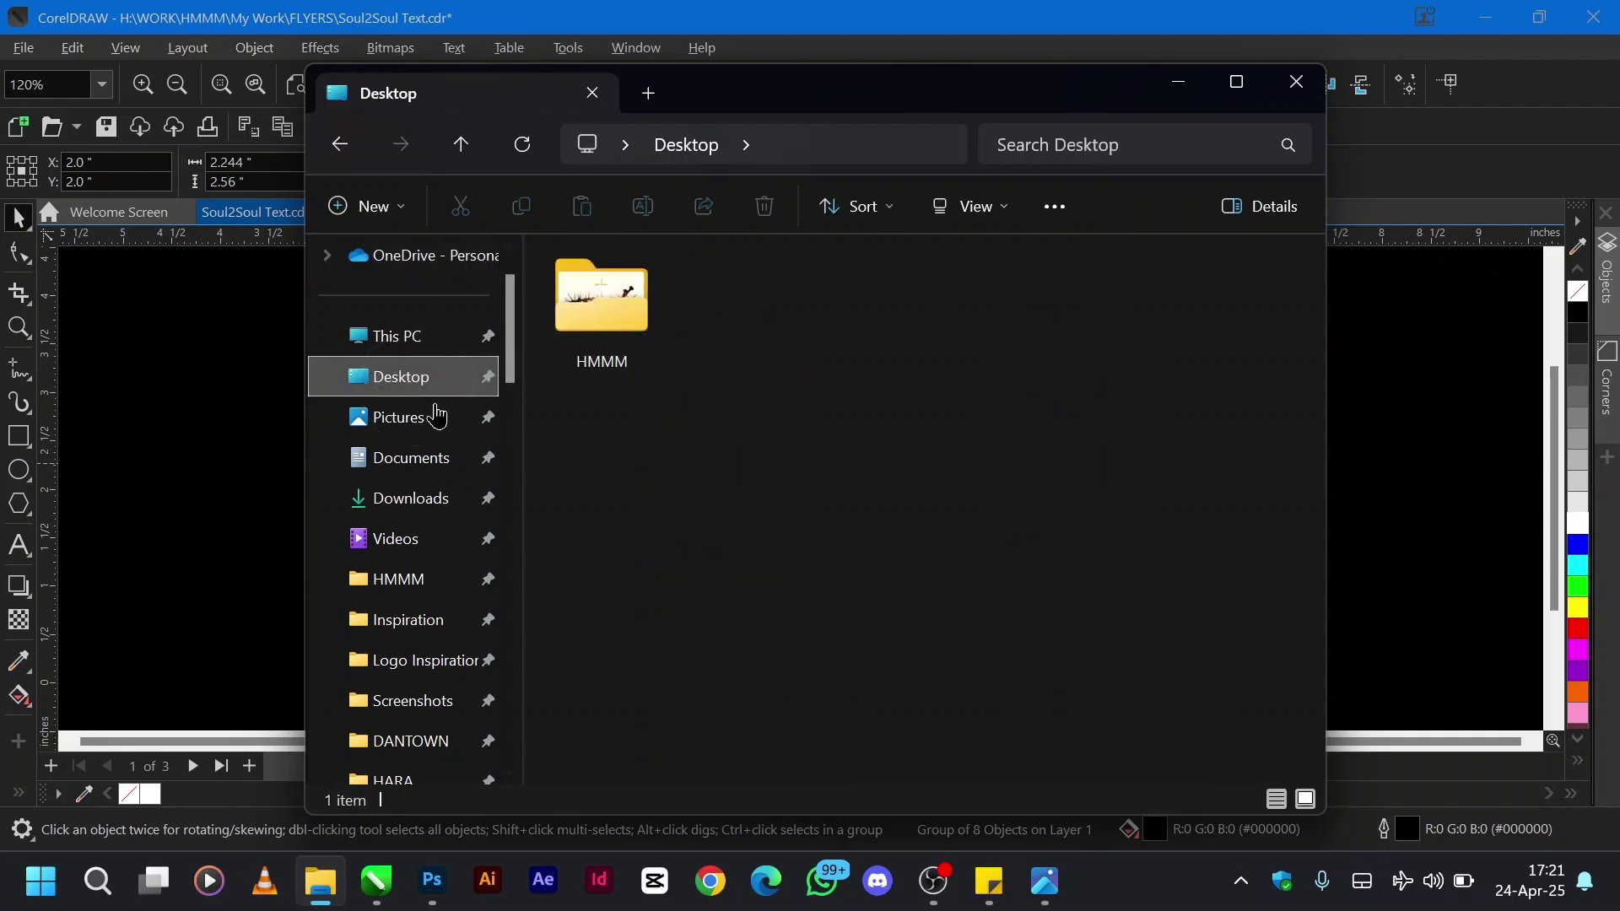
pyautogui.click(416, 498)
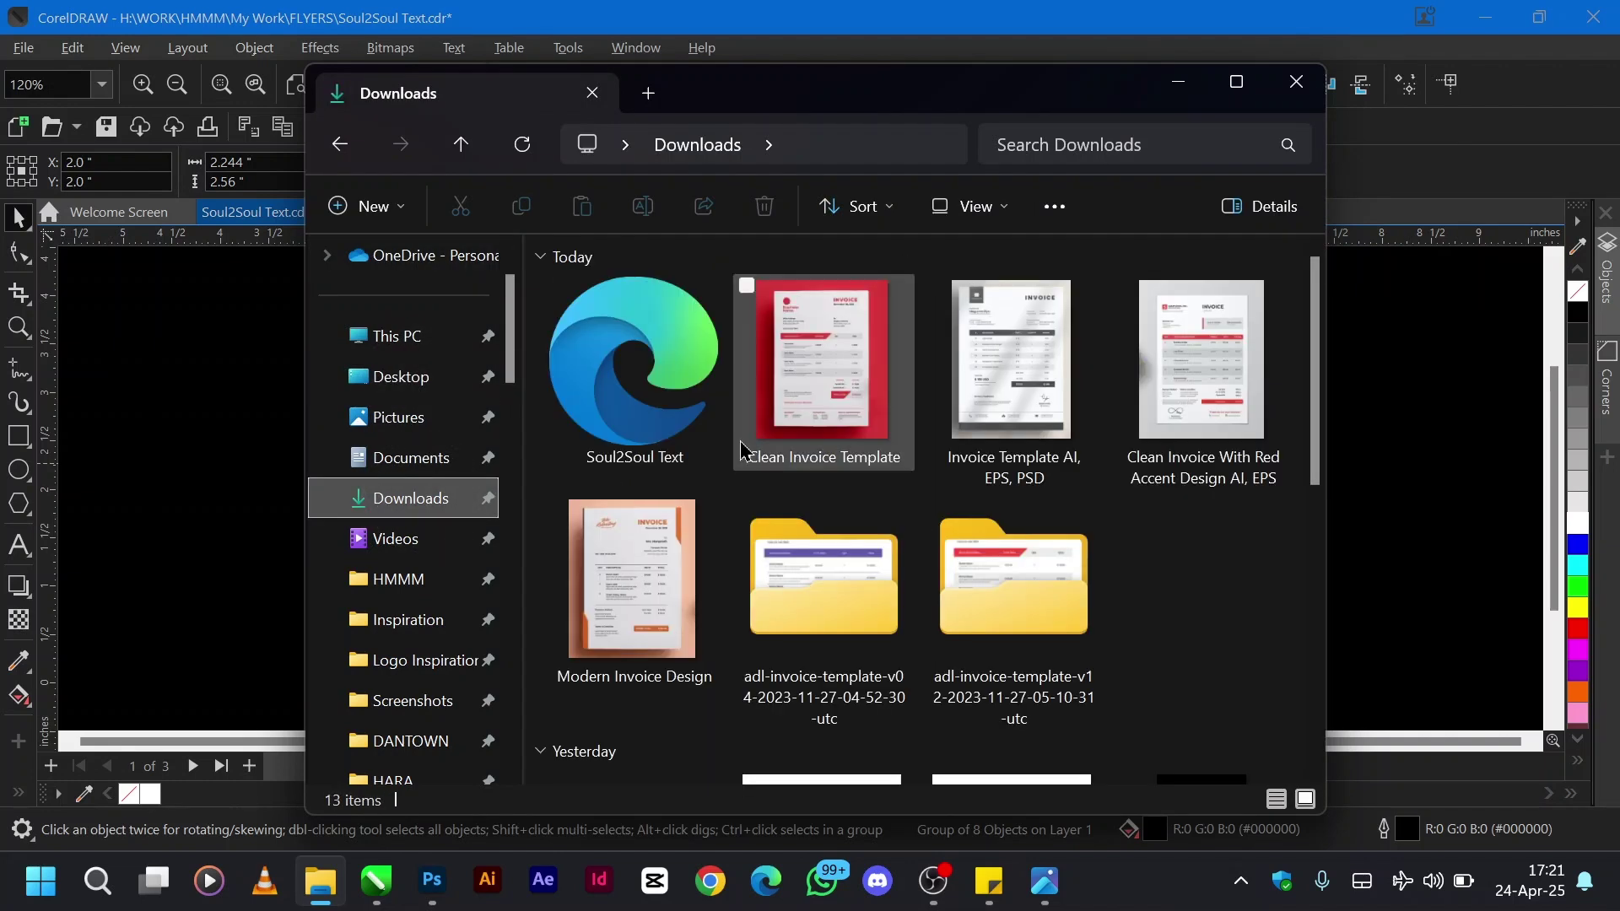
pyautogui.click(667, 369)
pyautogui.moveTo(667, 369)
pyautogui.mouseDown()
pyautogui.moveTo(908, 601)
pyautogui.moveTo(834, 491)
pyautogui.mouseUp()
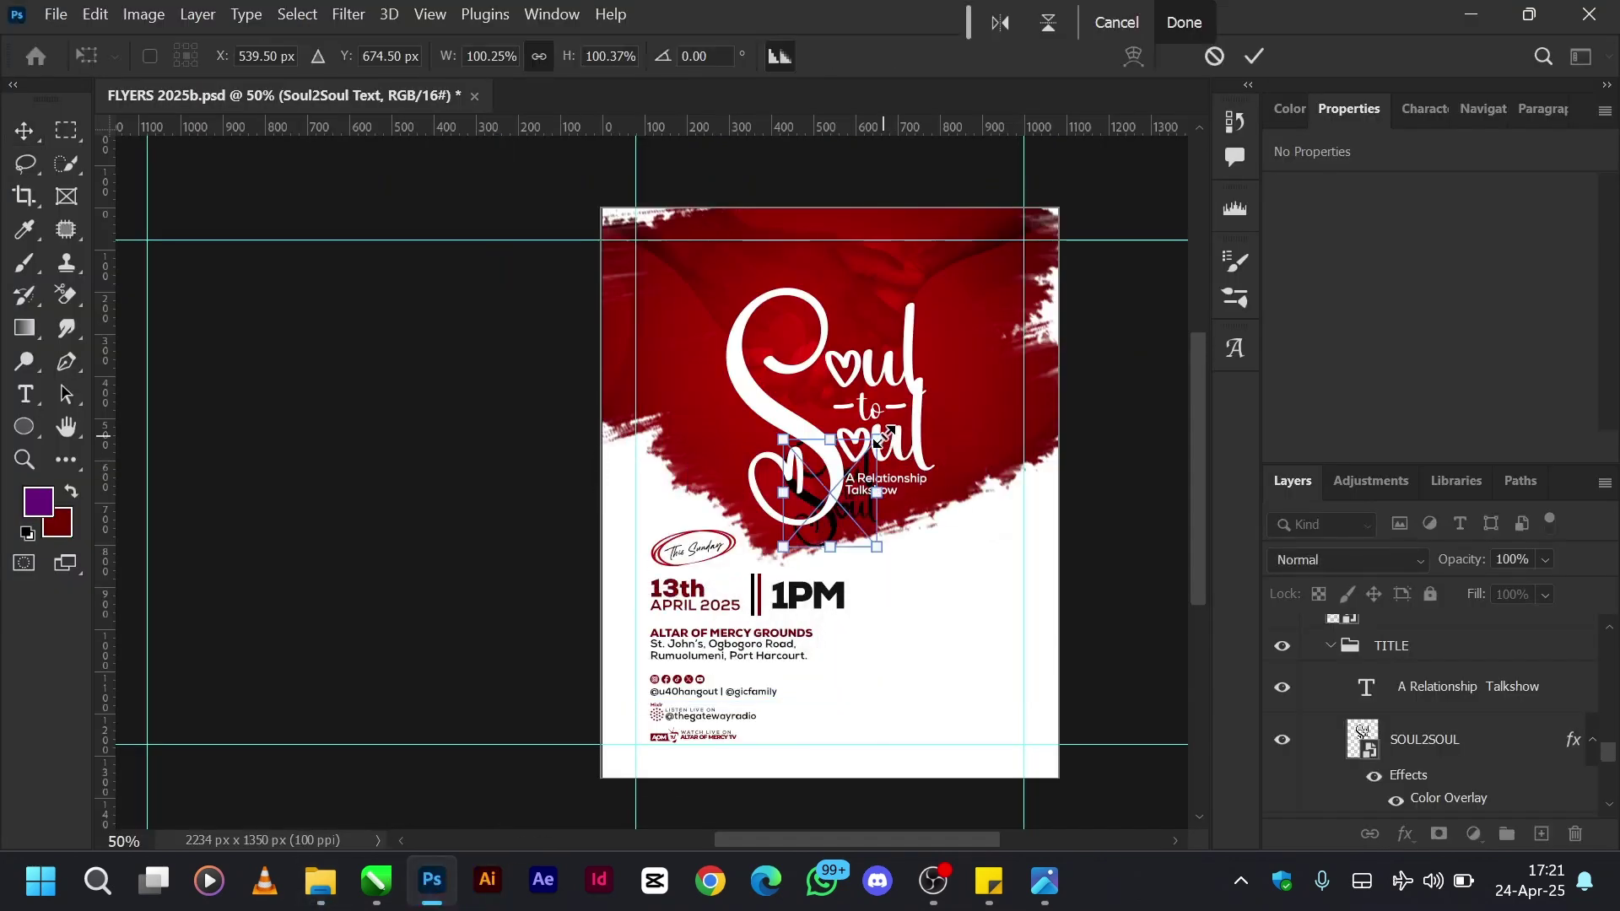
# Scale the placed Soul2Soul Text artwork up to about 277% and commit it.
pyautogui.moveTo(878, 440); pyautogui.dragTo(1045, 249)
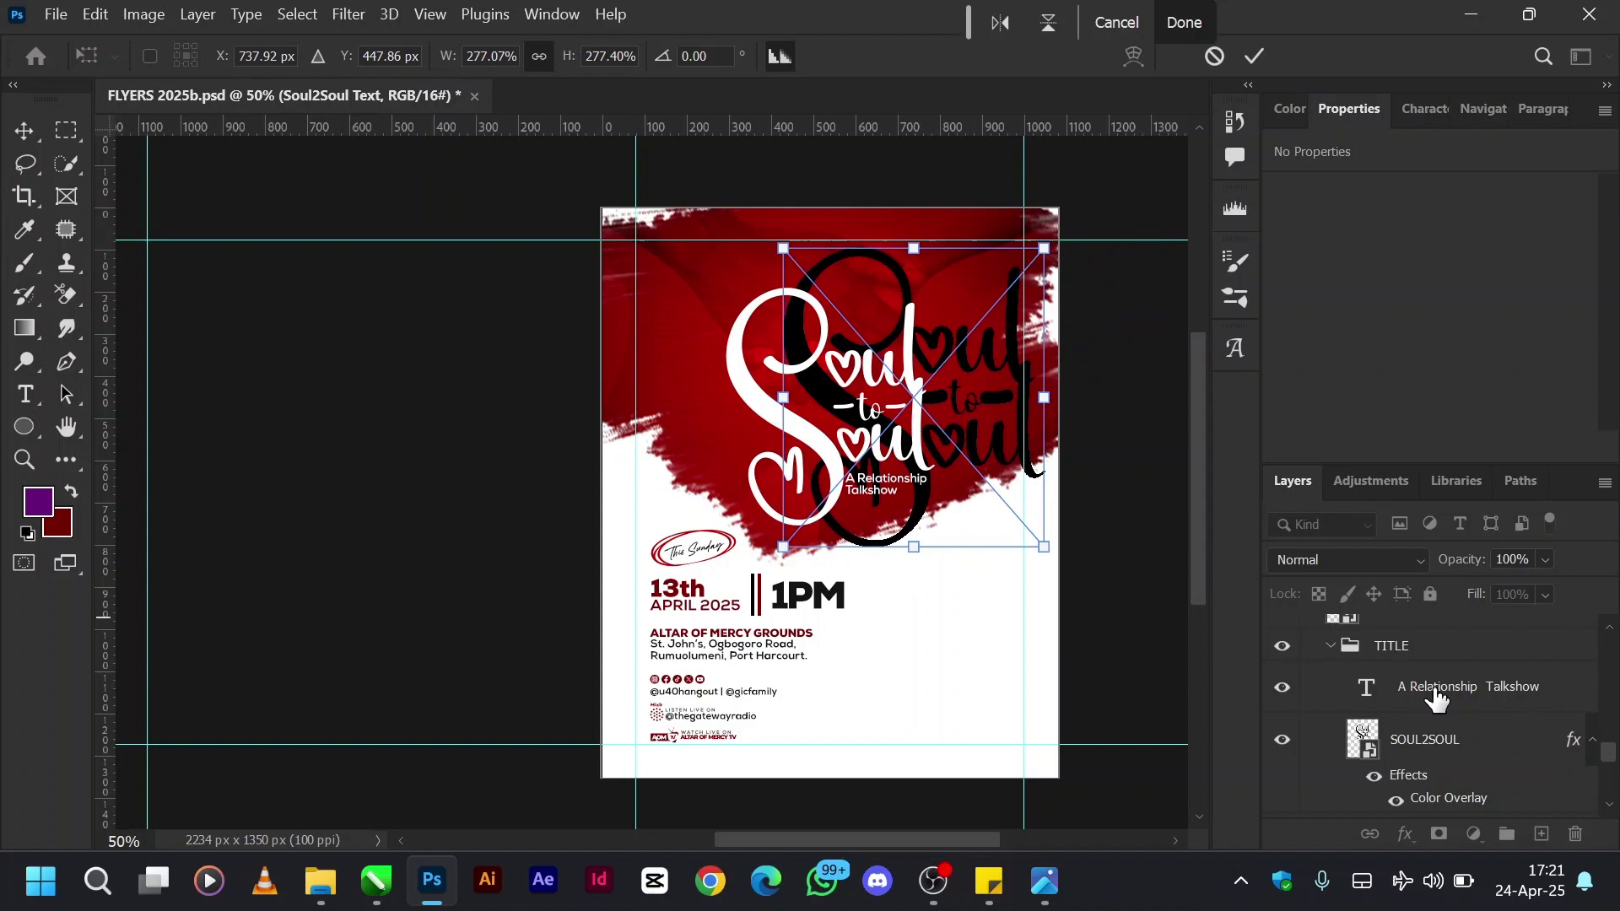
pyautogui.scroll(3, 1437, 699)
pyautogui.scroll(3, 1437, 698)
pyautogui.scroll(3, 1437, 699)
pyautogui.scroll(2, 1437, 699)
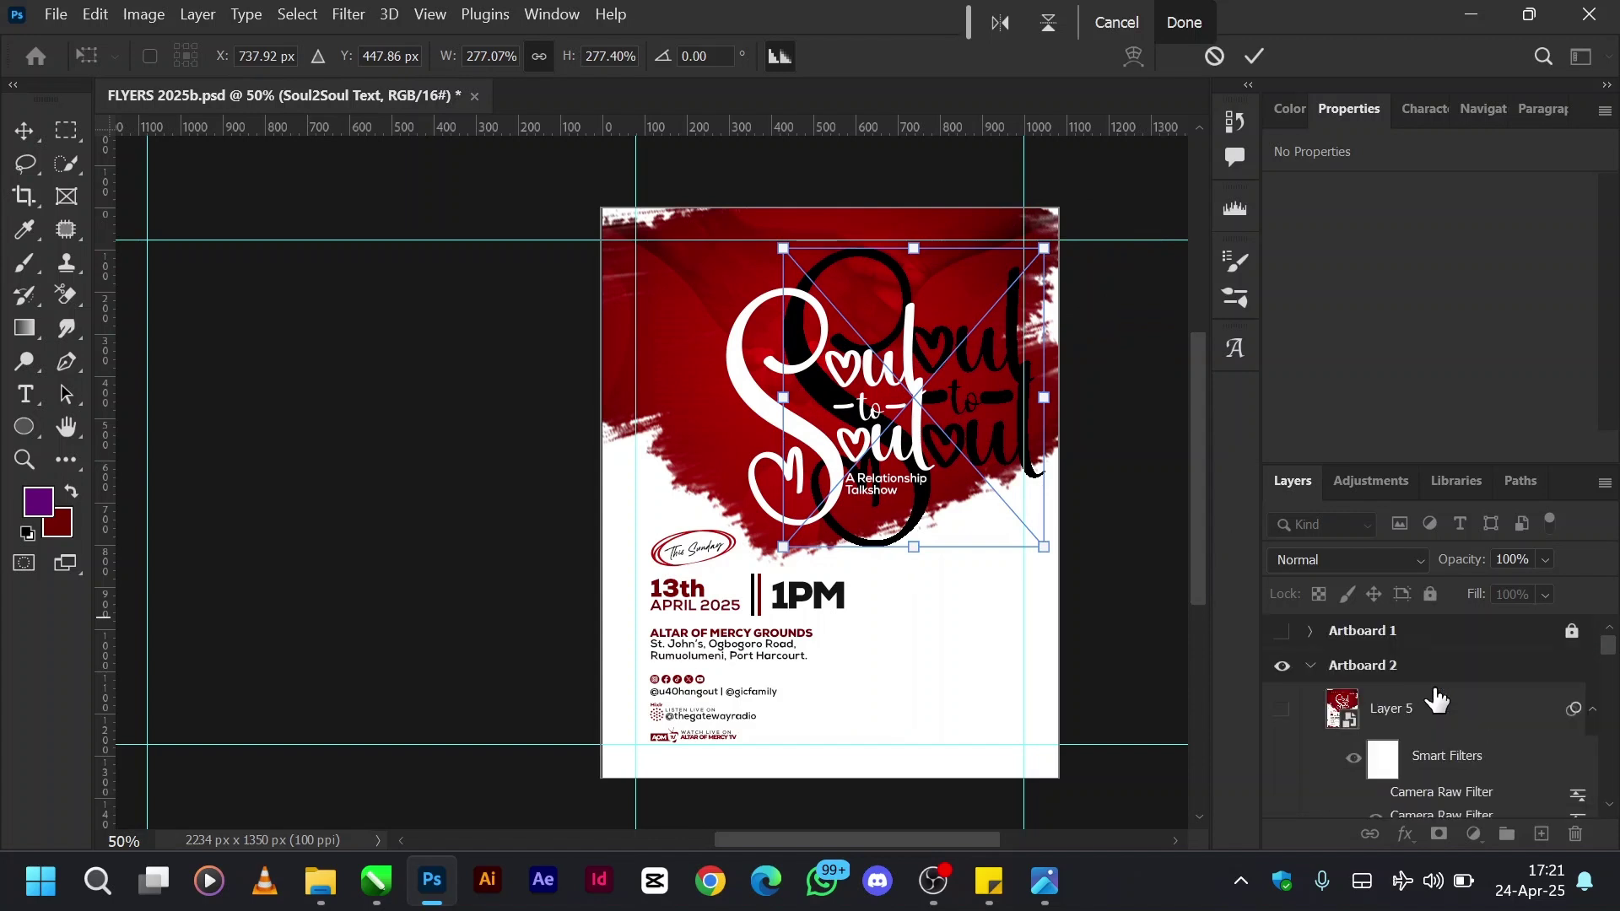
pyautogui.press('Return')
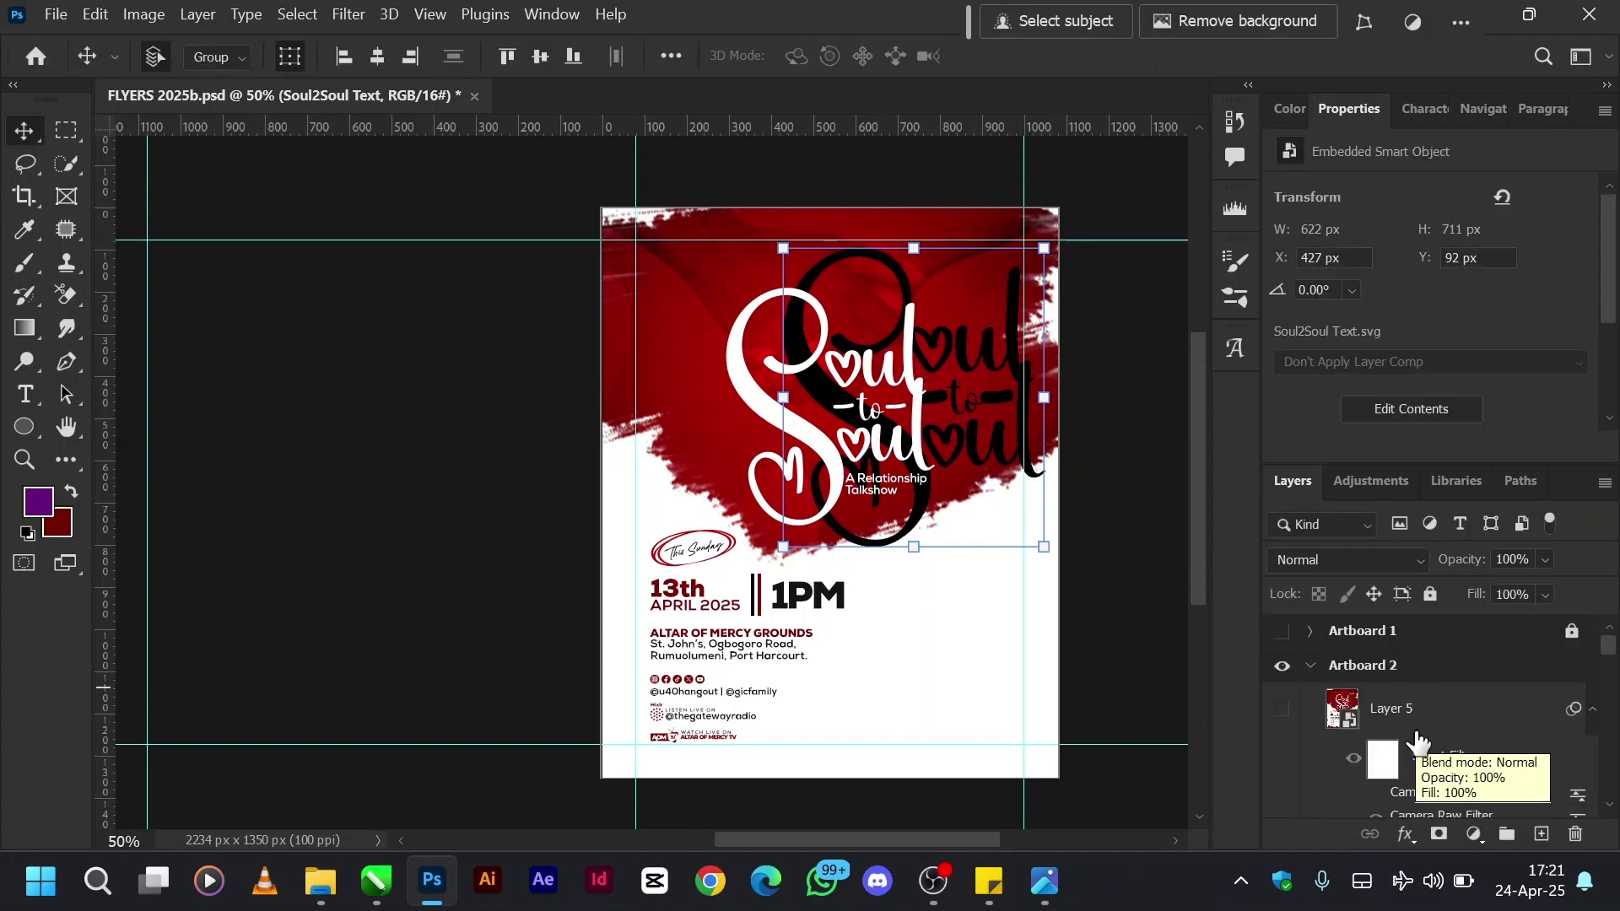
pyautogui.scroll(-5, 1422, 735)
pyautogui.scroll(-2, 1419, 741)
pyautogui.scroll(-2, 1419, 741)
pyautogui.scroll(-2, 1419, 741)
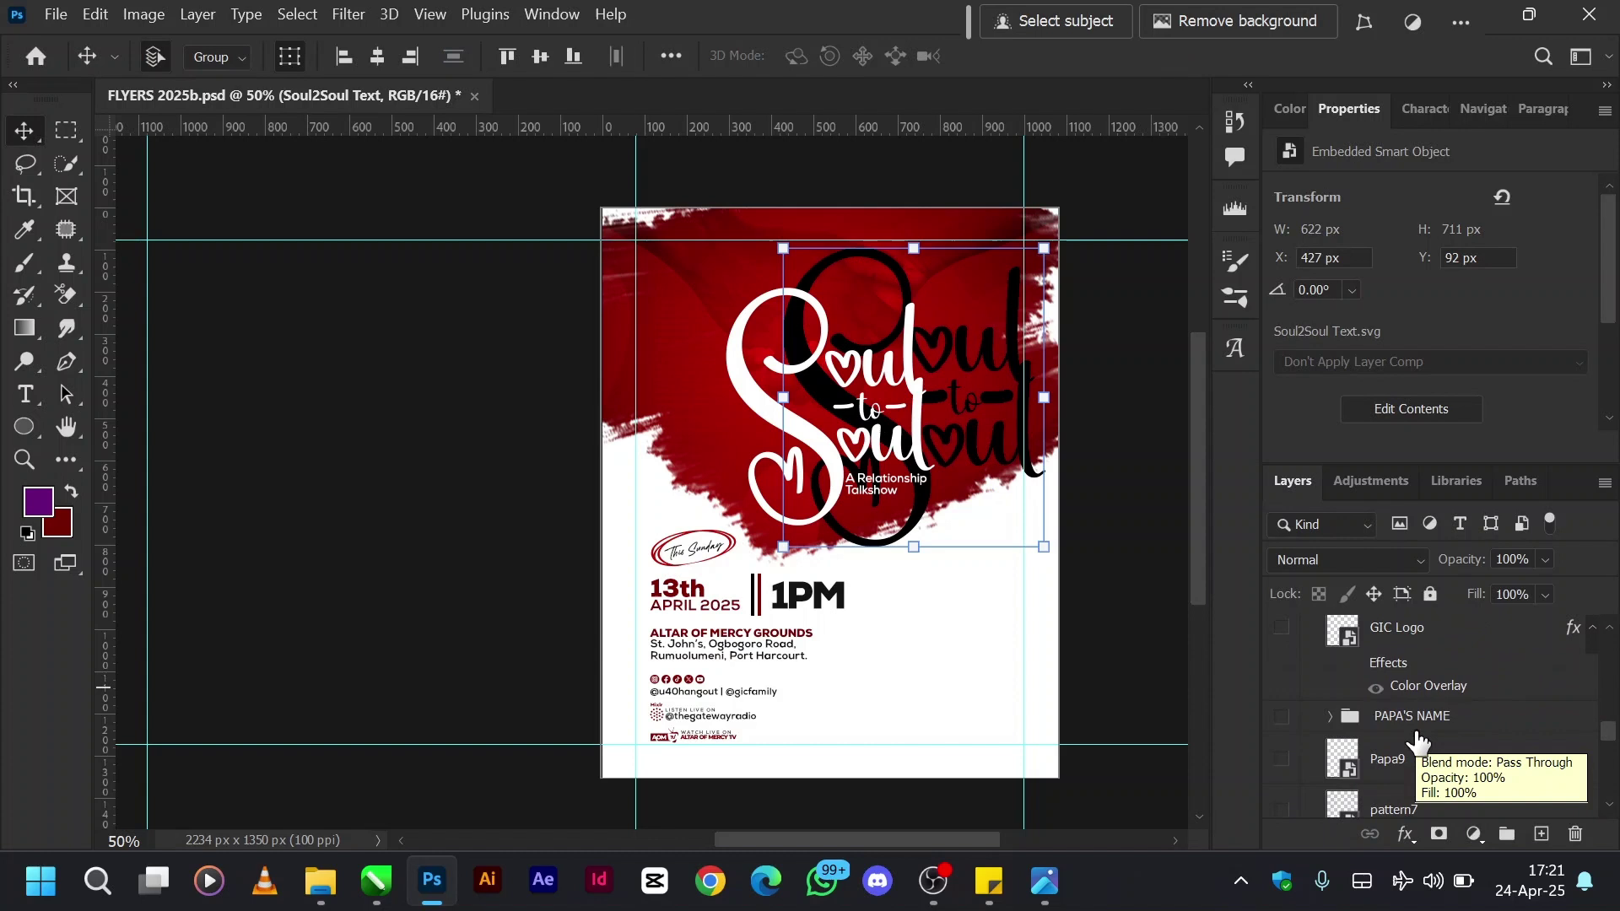
pyautogui.scroll(-2, 1418, 741)
pyautogui.scroll(-4, 1418, 741)
pyautogui.scroll(3, 1414, 726)
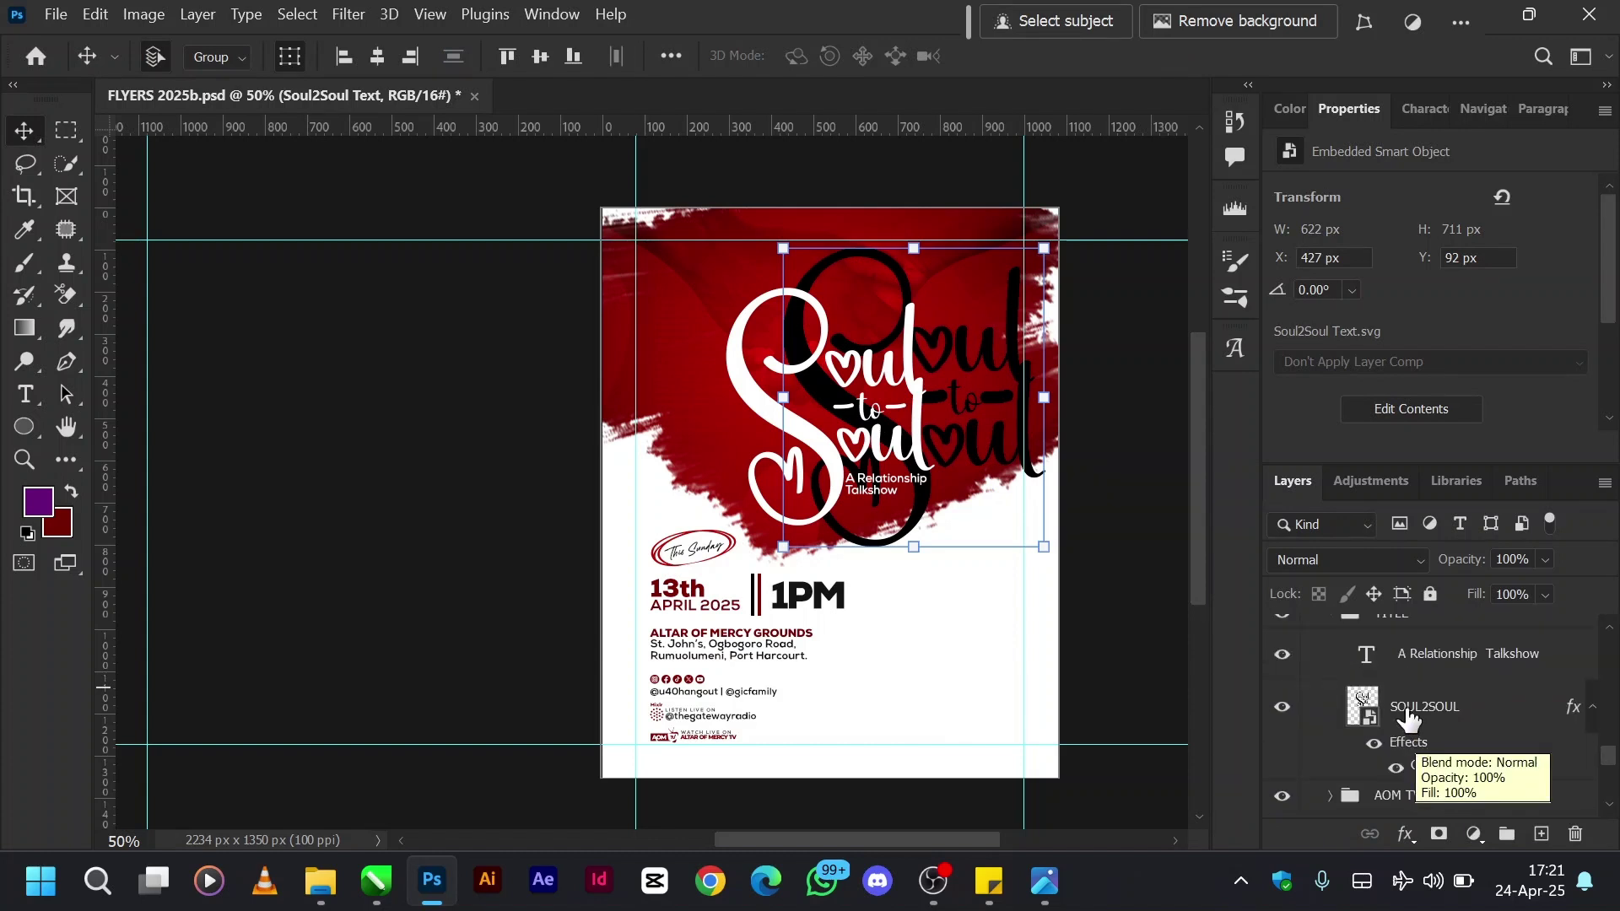
# Move the Soul2Soul Text layer into Artboard 2 and align it over the white title.
pyautogui.click(1407, 713)
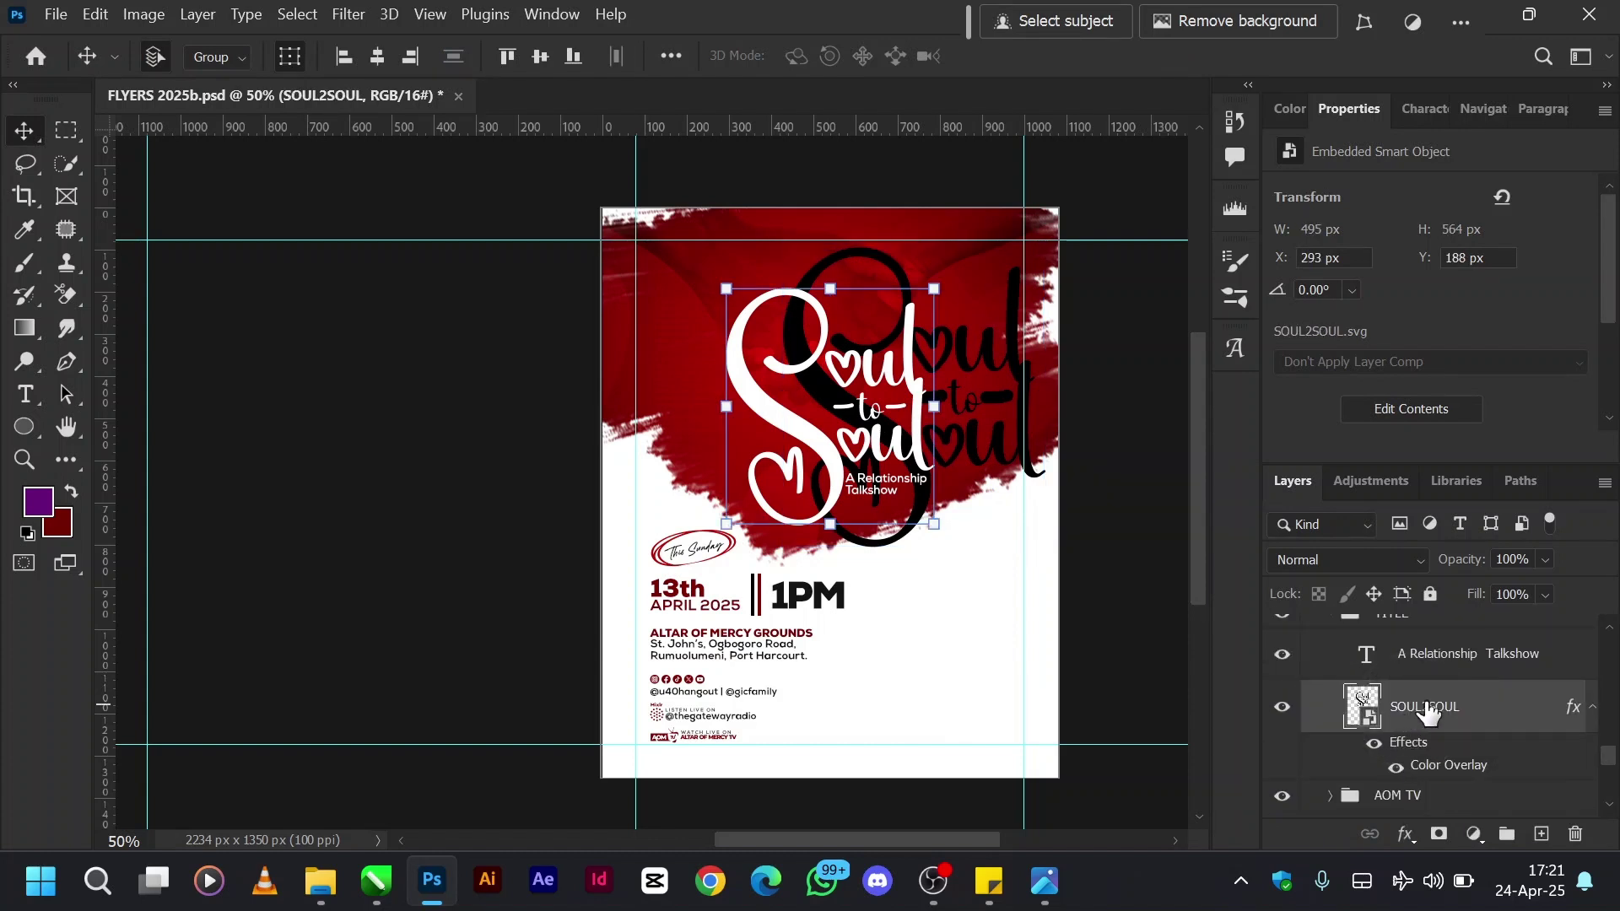
pyautogui.scroll(-3, 1408, 713)
pyautogui.click(1401, 714)
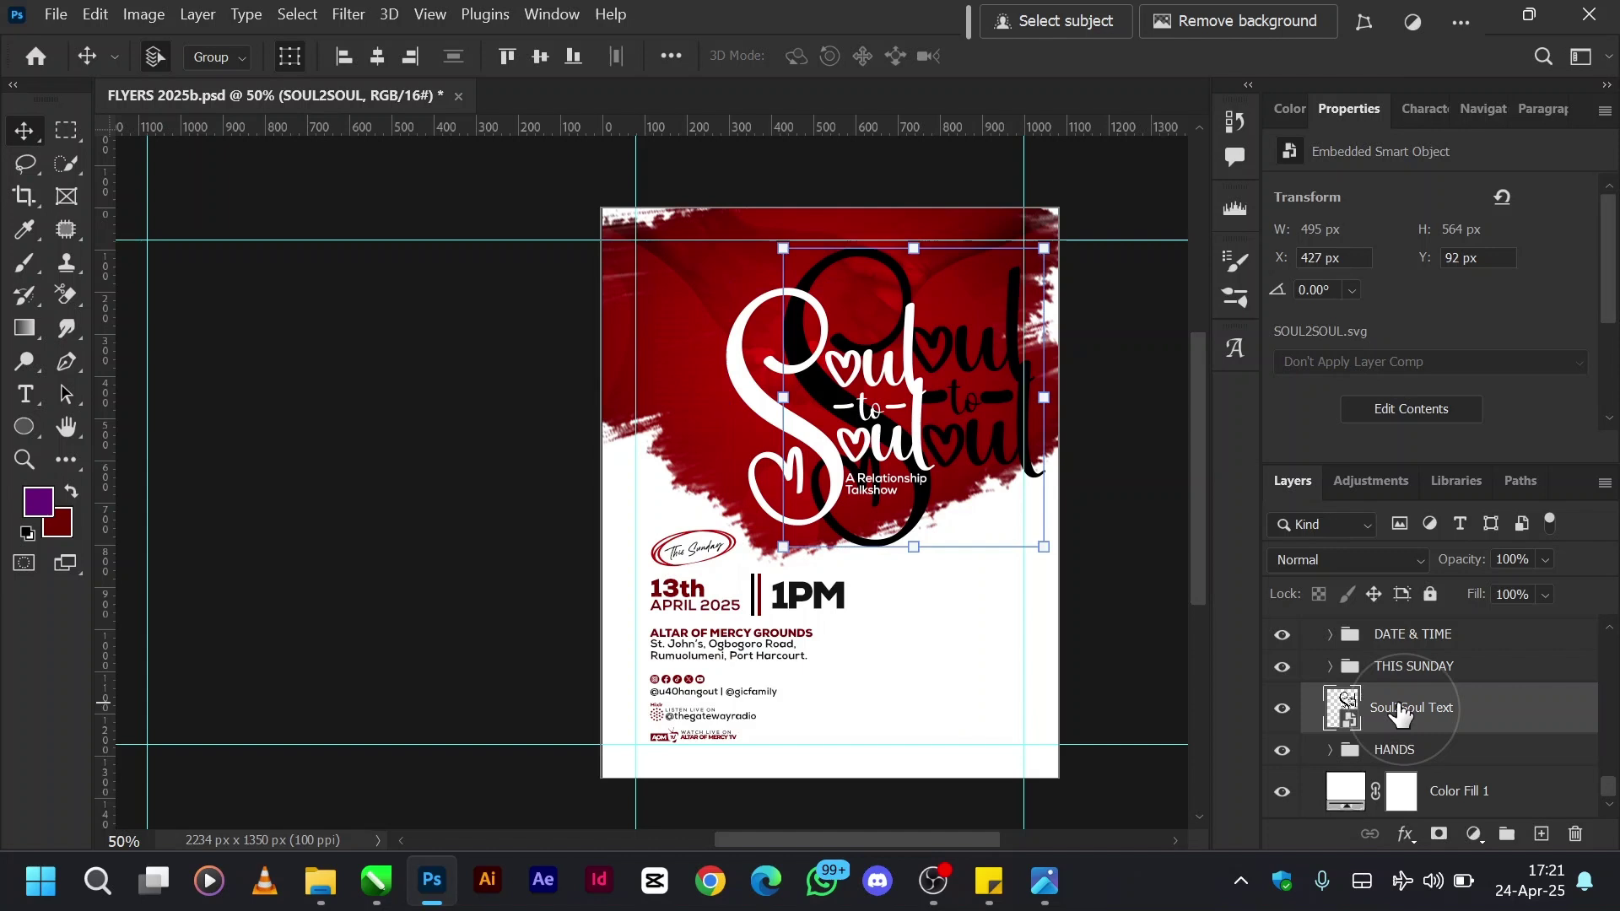
pyautogui.moveTo(1401, 713)
pyautogui.mouseDown()
pyautogui.moveTo(1377, 488)
pyautogui.moveTo(1406, 685)
pyautogui.mouseUp()
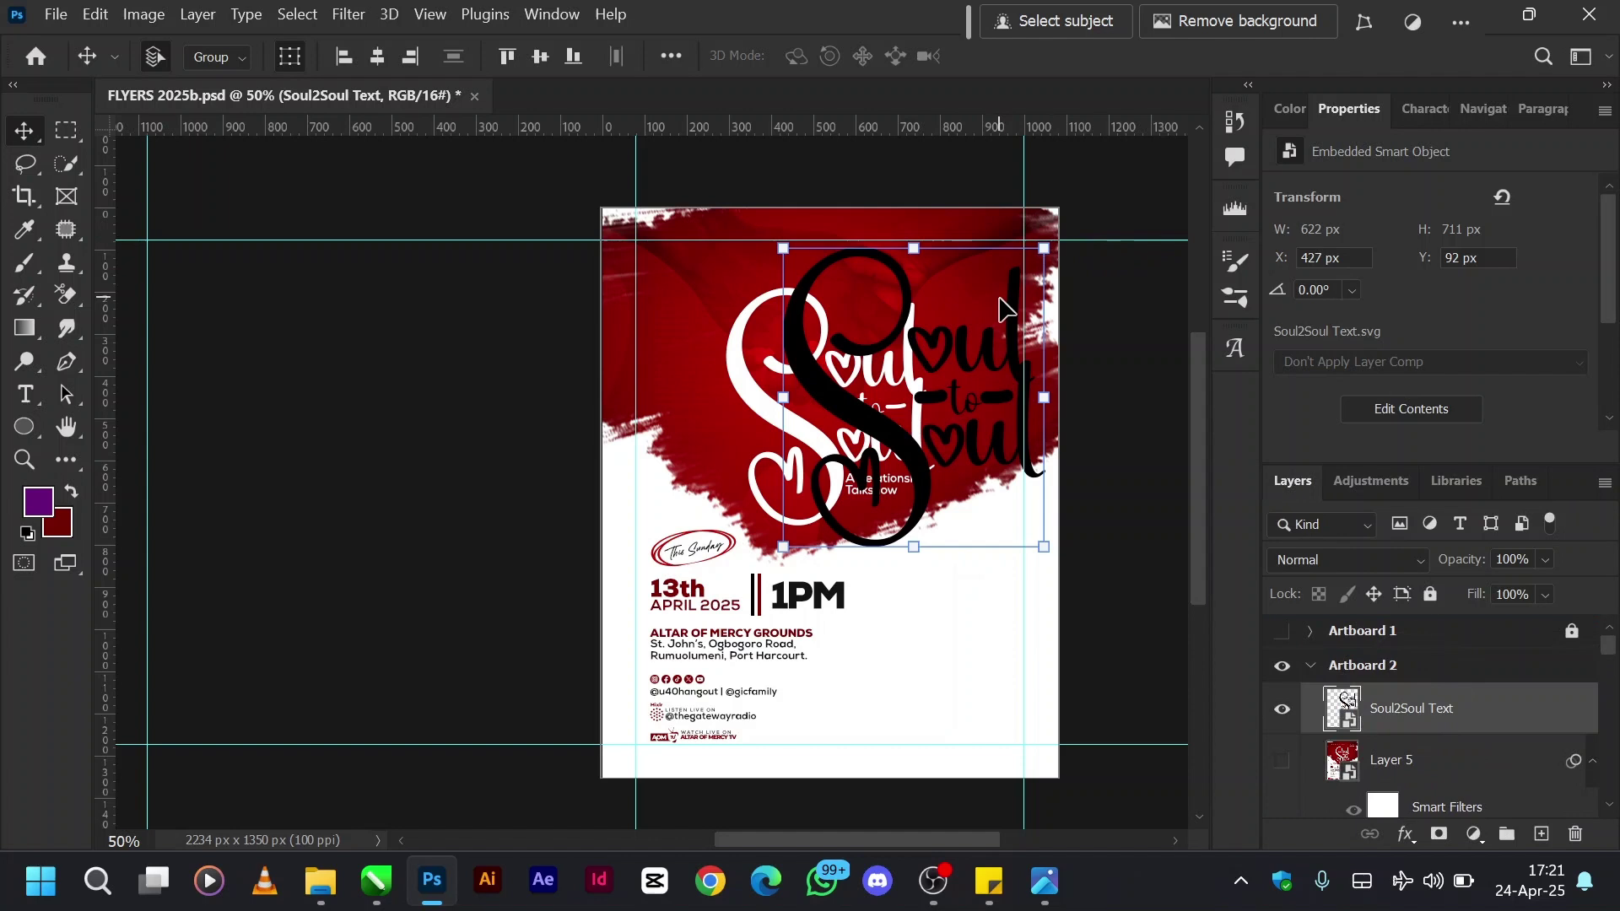
pyautogui.click(790, 407)
pyautogui.moveTo(791, 407); pyautogui.dragTo(758, 411)
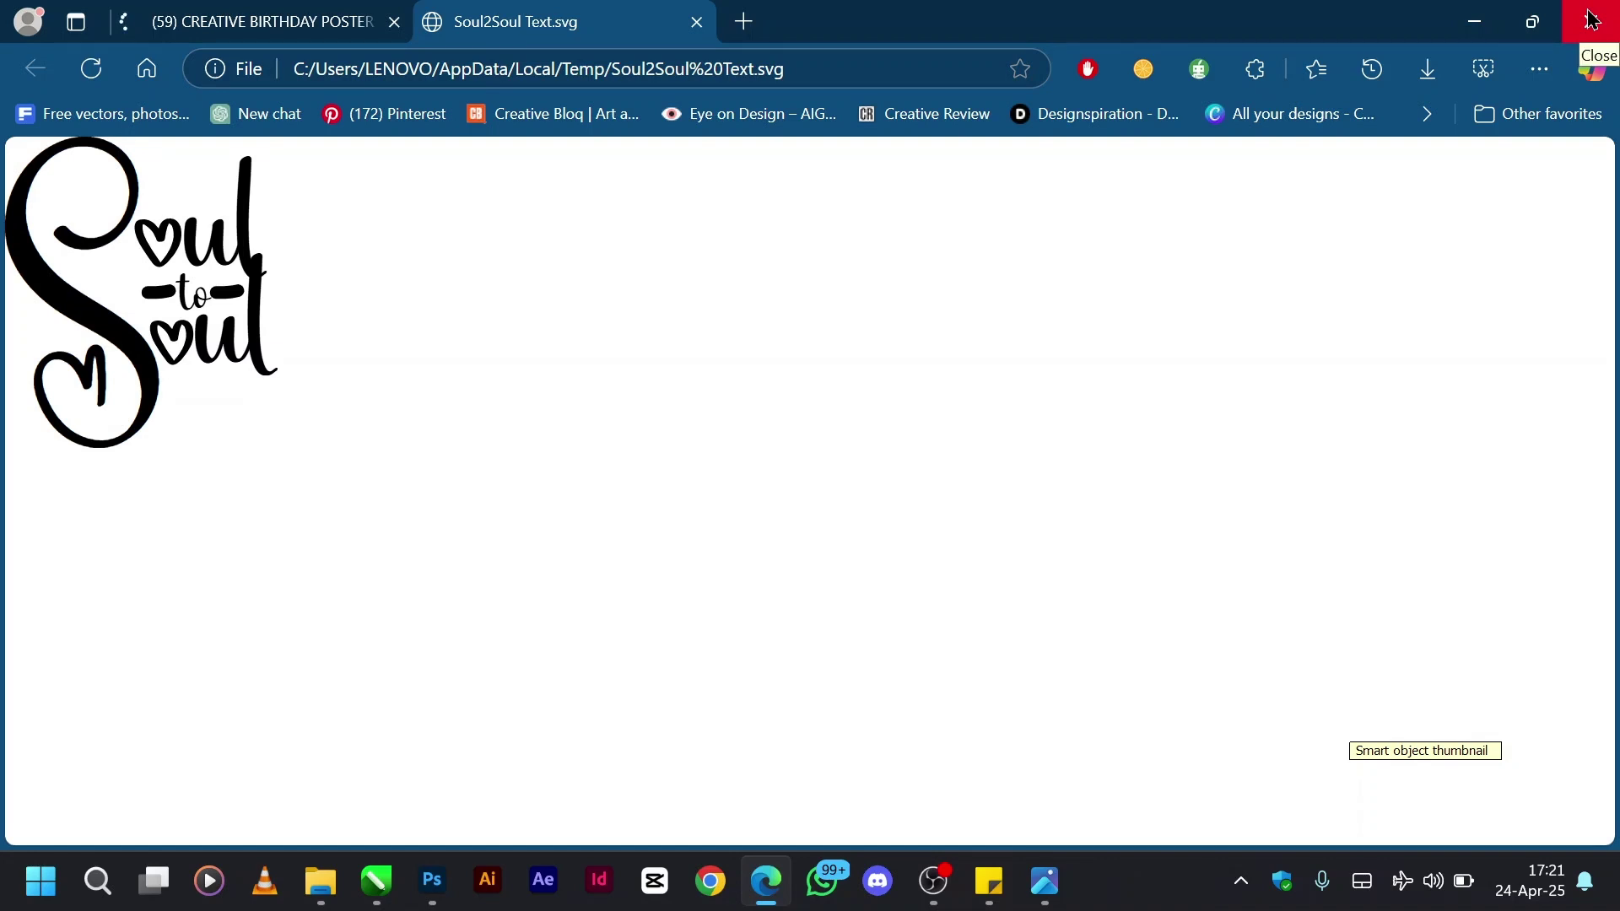
# Give the Soul2Soul Text layer a white (ffffff) Color Overlay.
pyautogui.click(1592, 17)
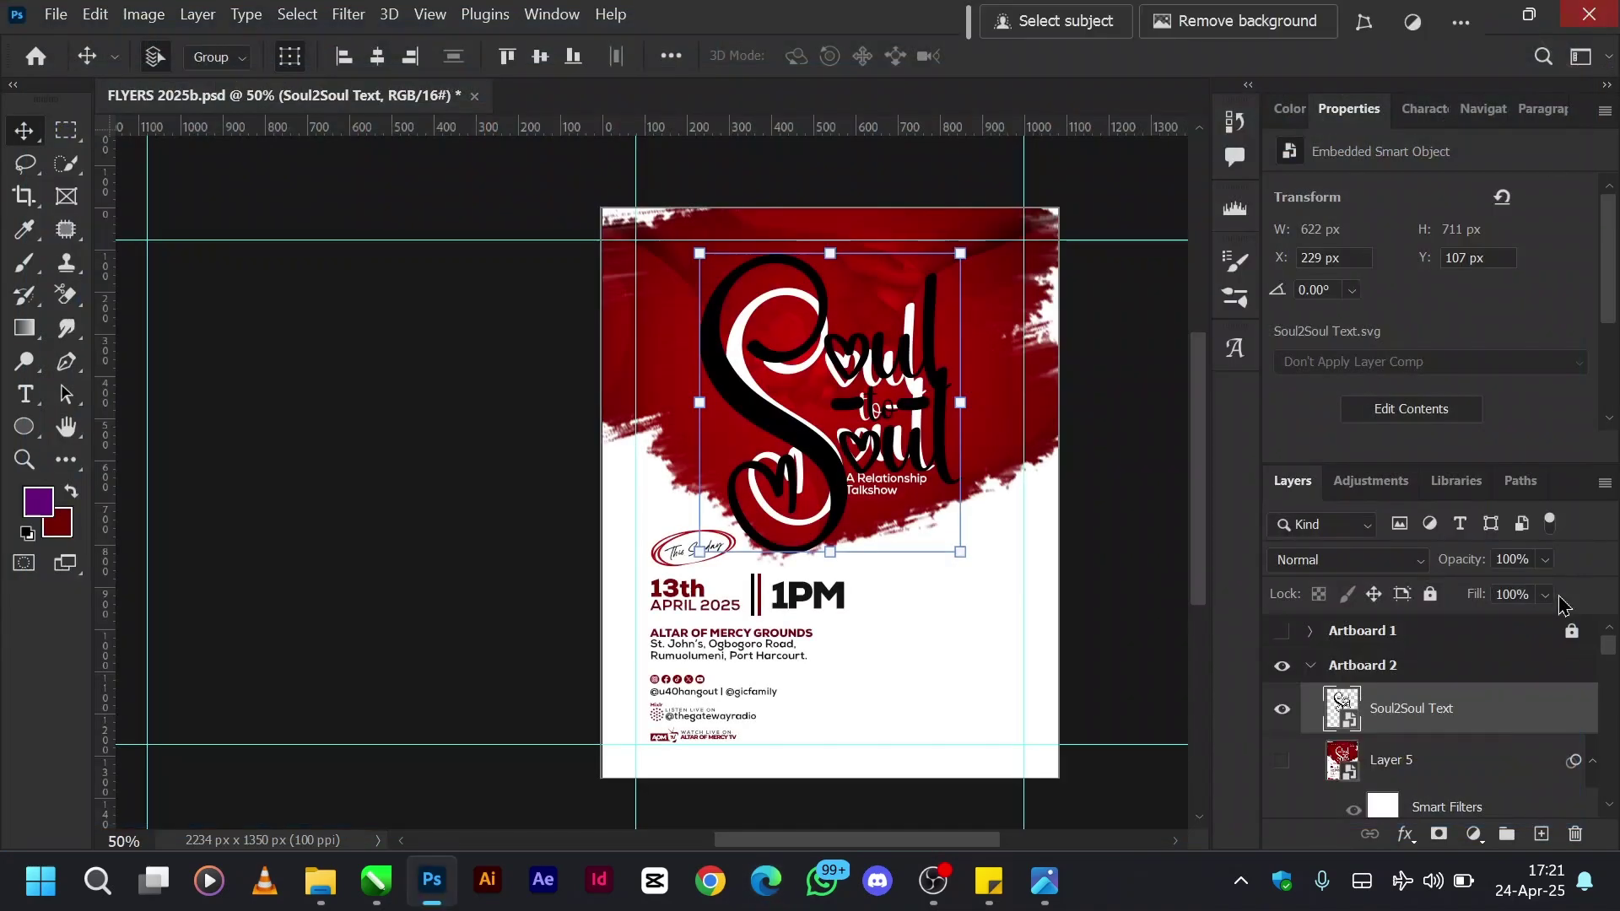
pyautogui.rightClick(1461, 715)
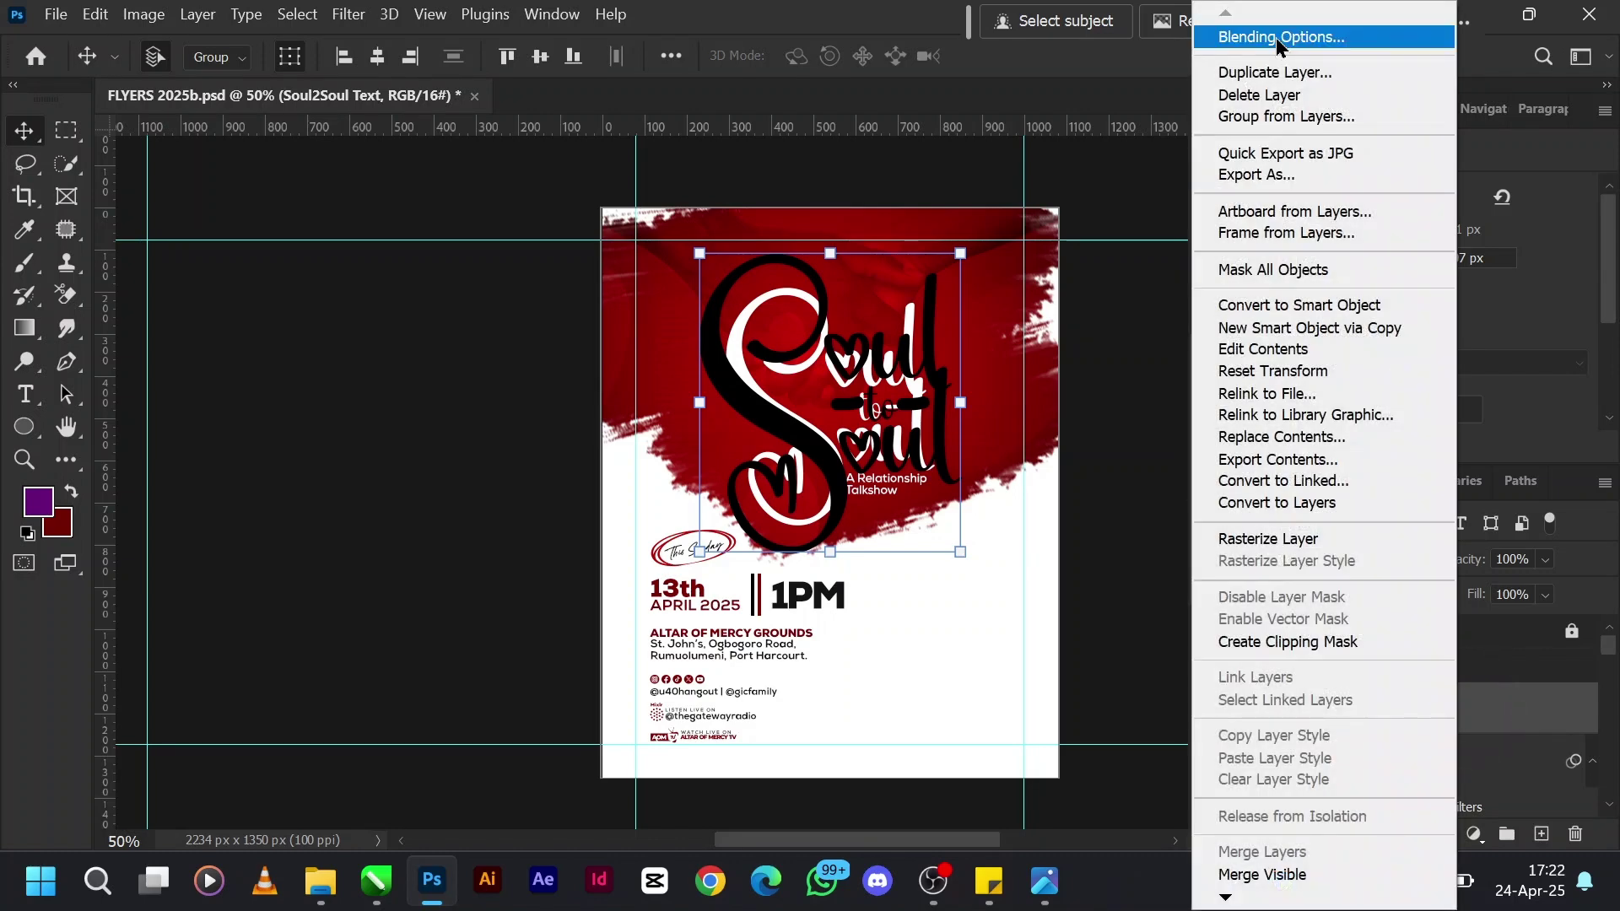
pyautogui.press('Escape')
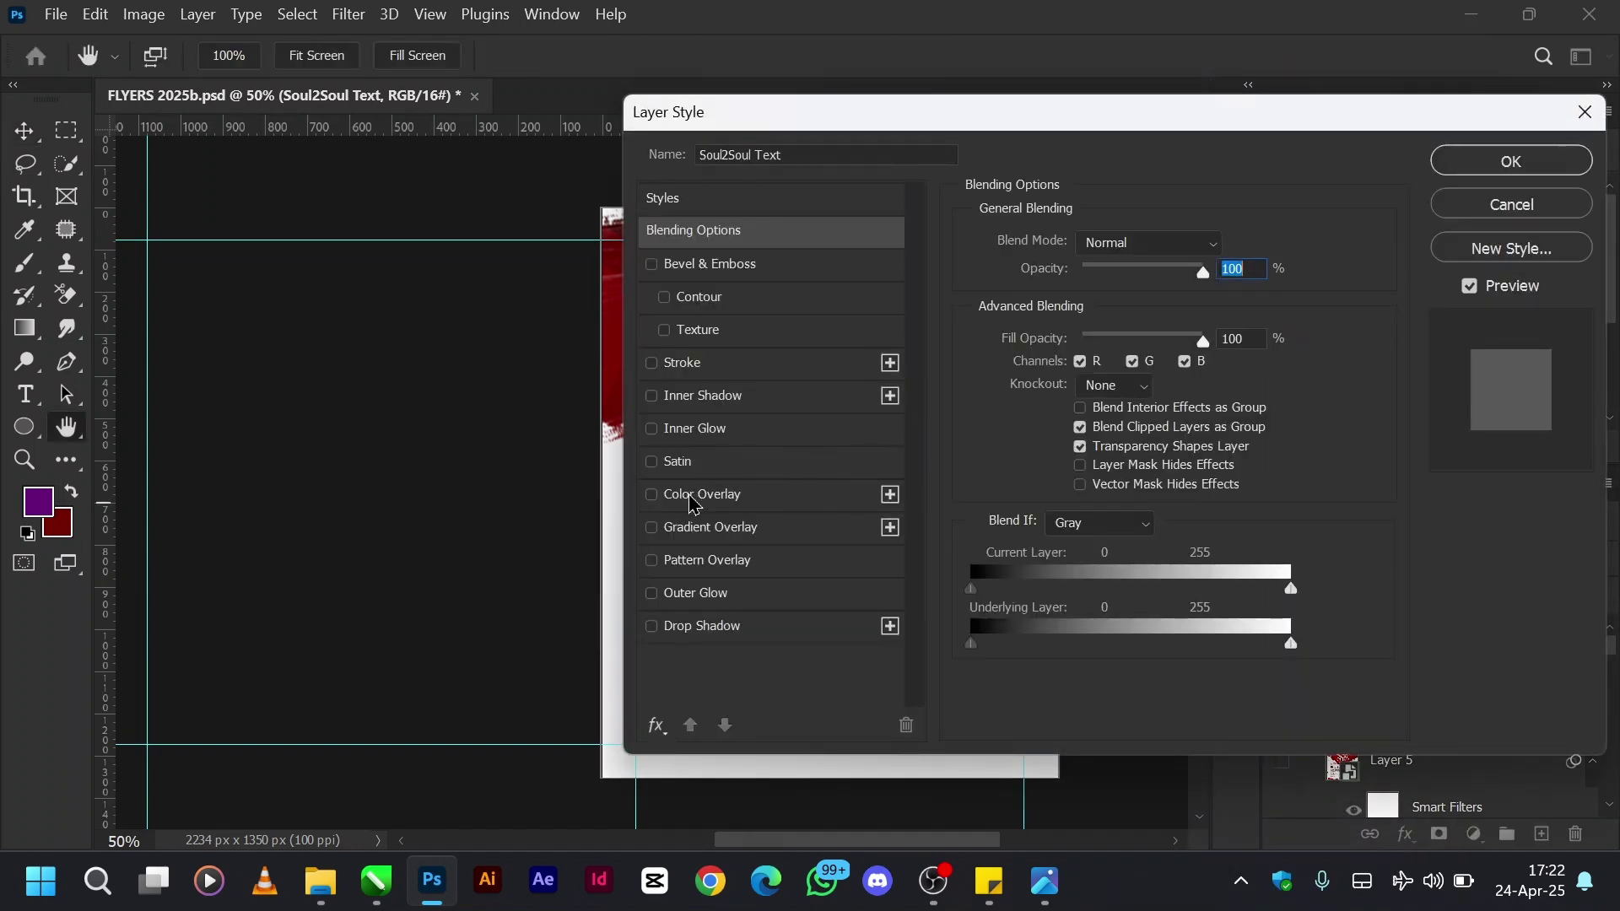
pyautogui.click(697, 495)
pyautogui.click(1229, 253)
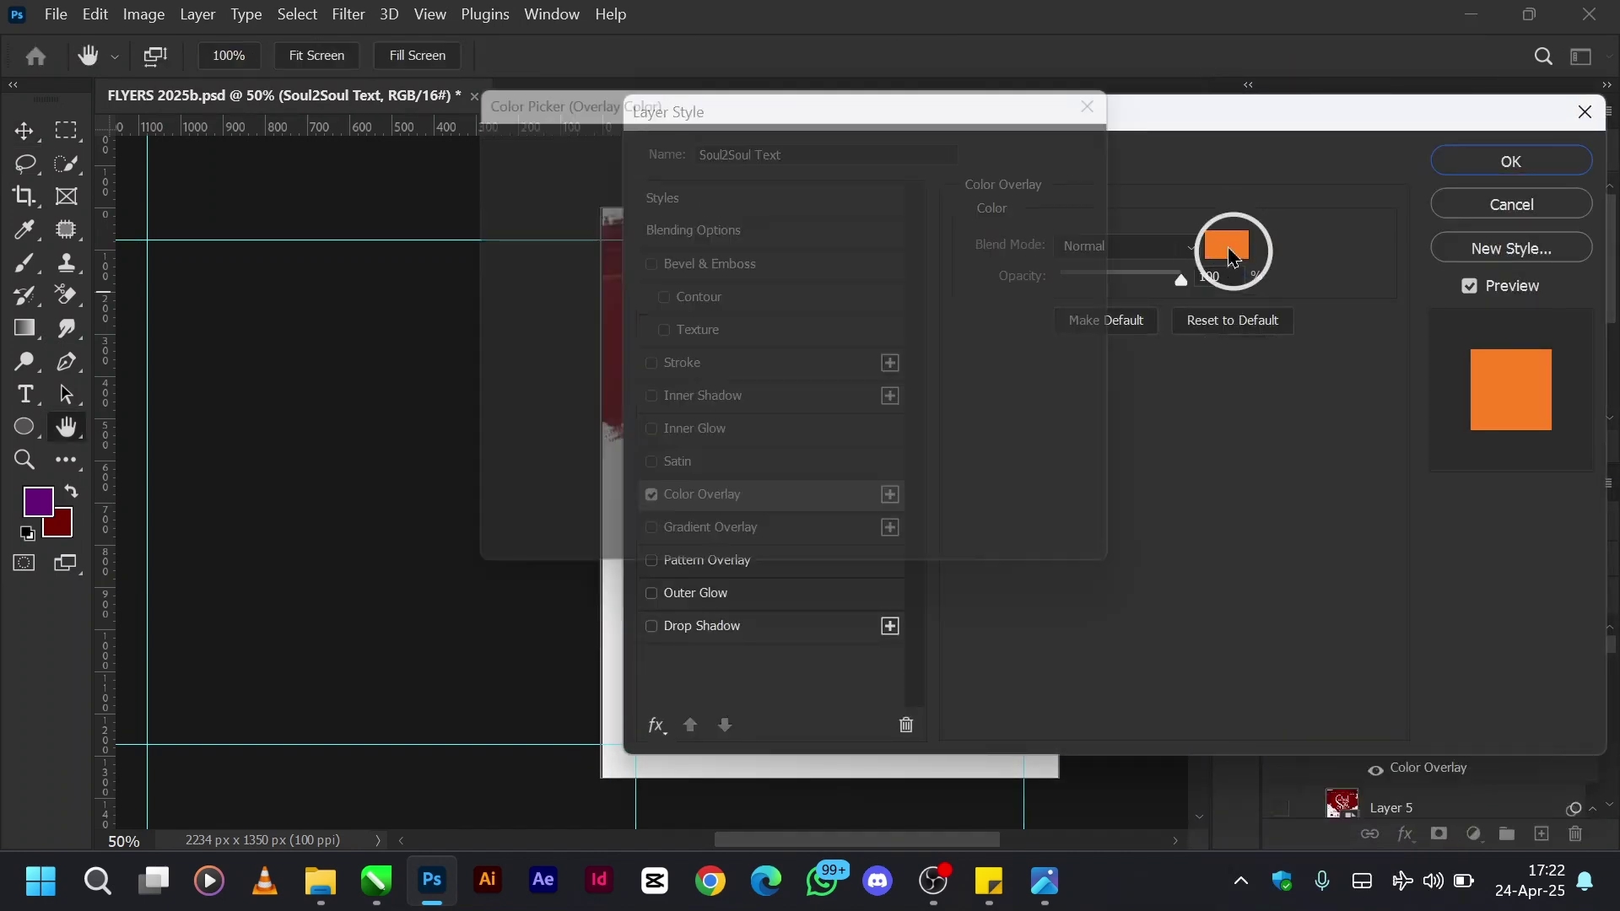
pyautogui.click(365, 106)
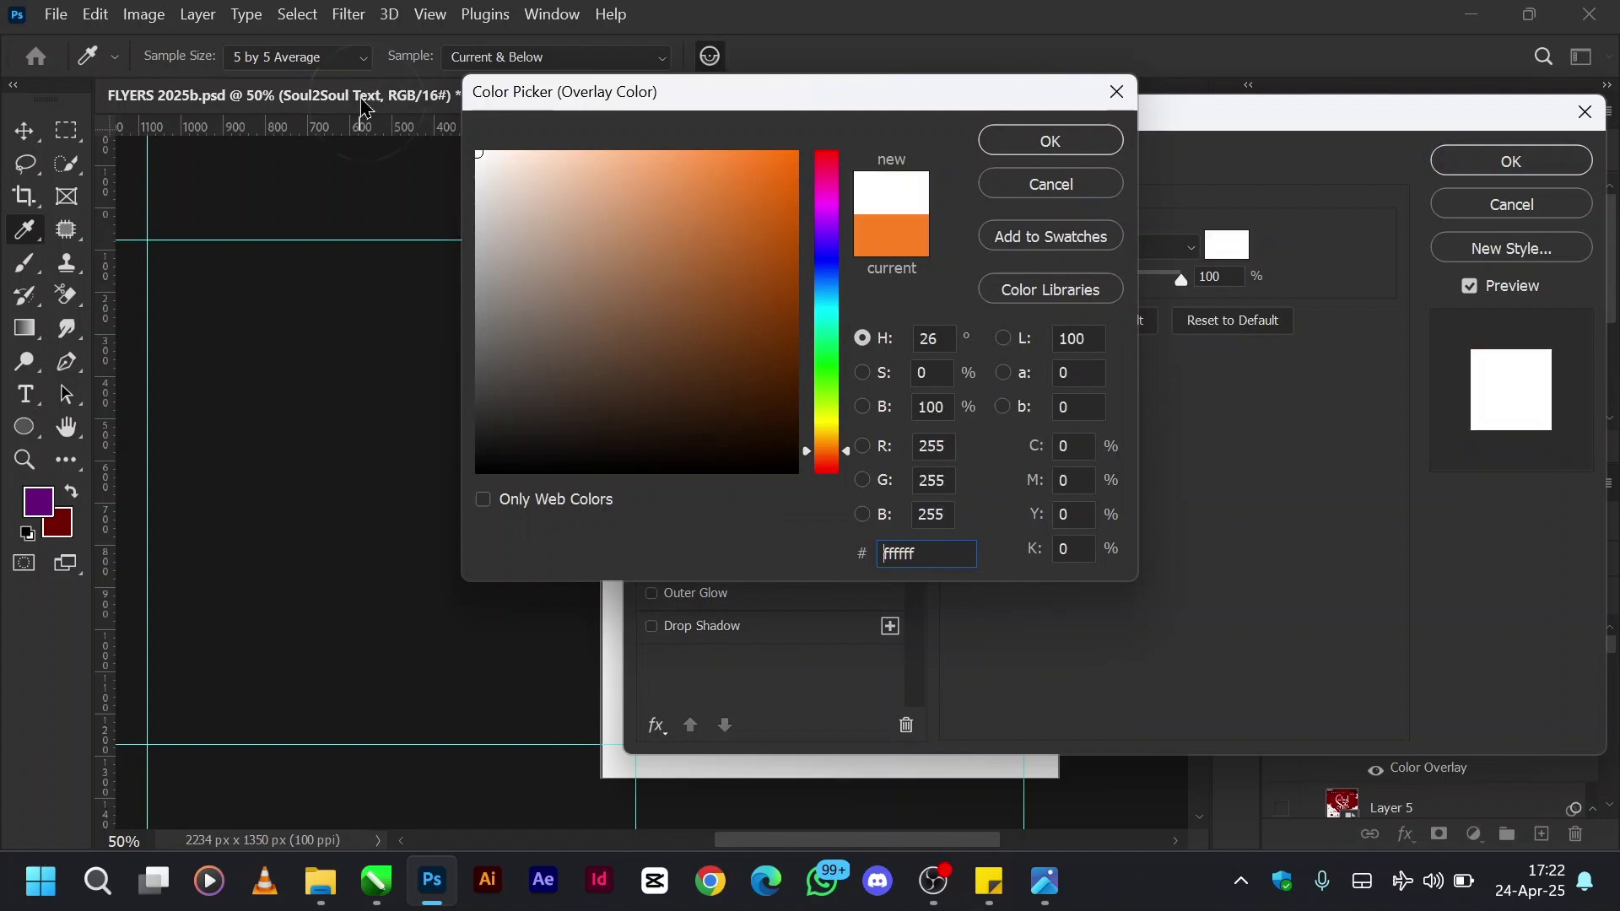
pyautogui.click(1070, 154)
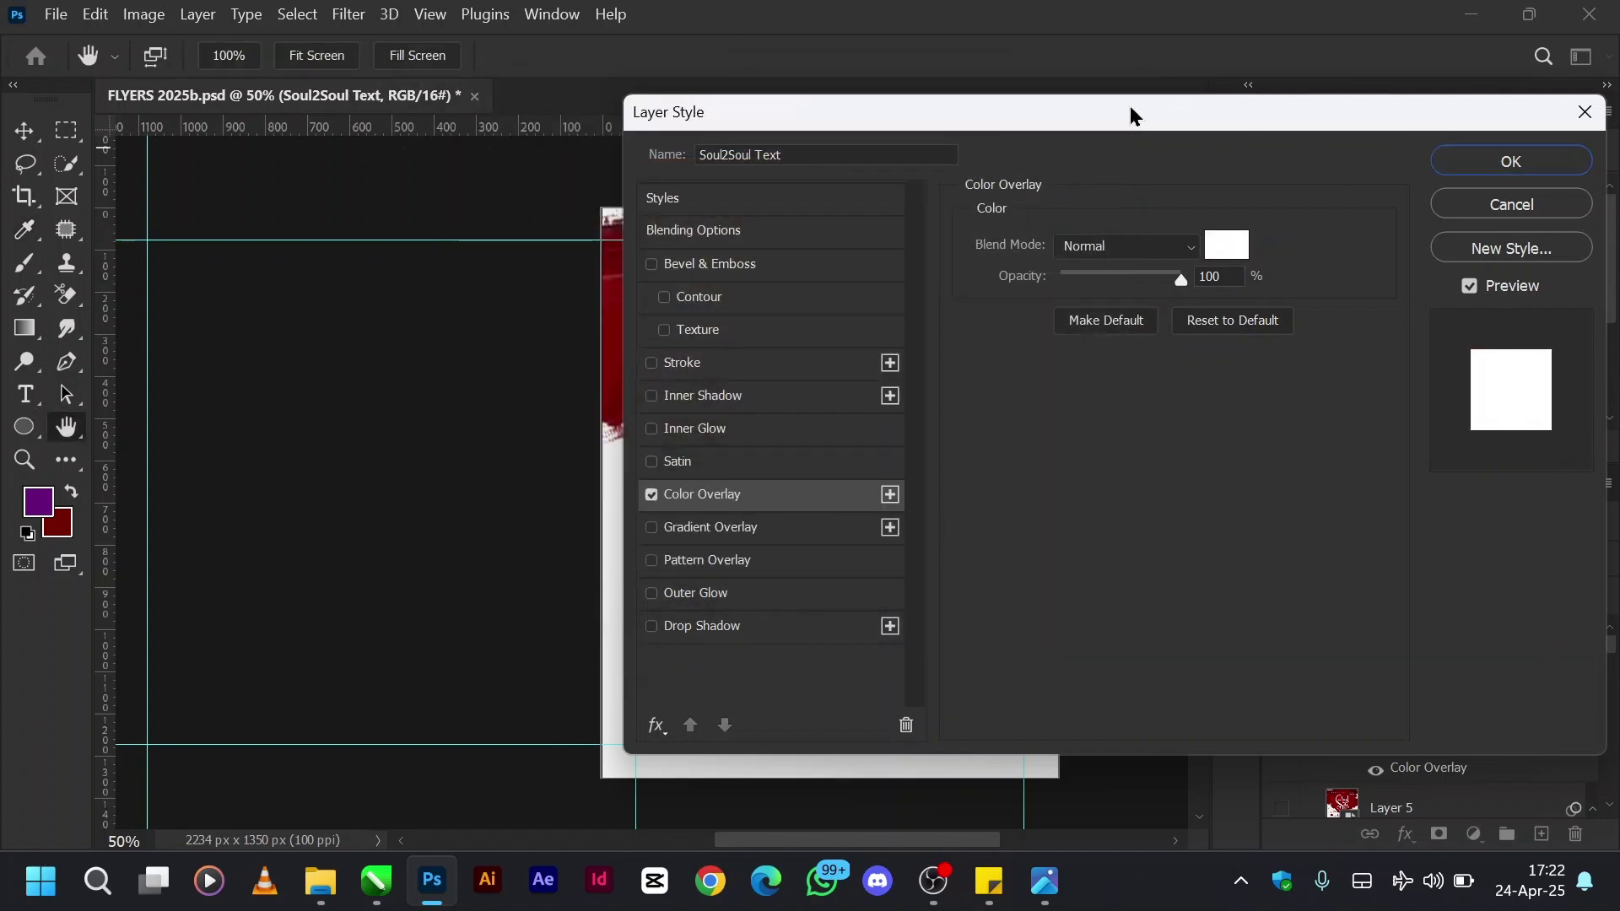
pyautogui.moveTo(1131, 116)
pyautogui.mouseDown()
pyautogui.moveTo(1095, 228)
pyautogui.moveTo(989, 225)
pyautogui.mouseUp()
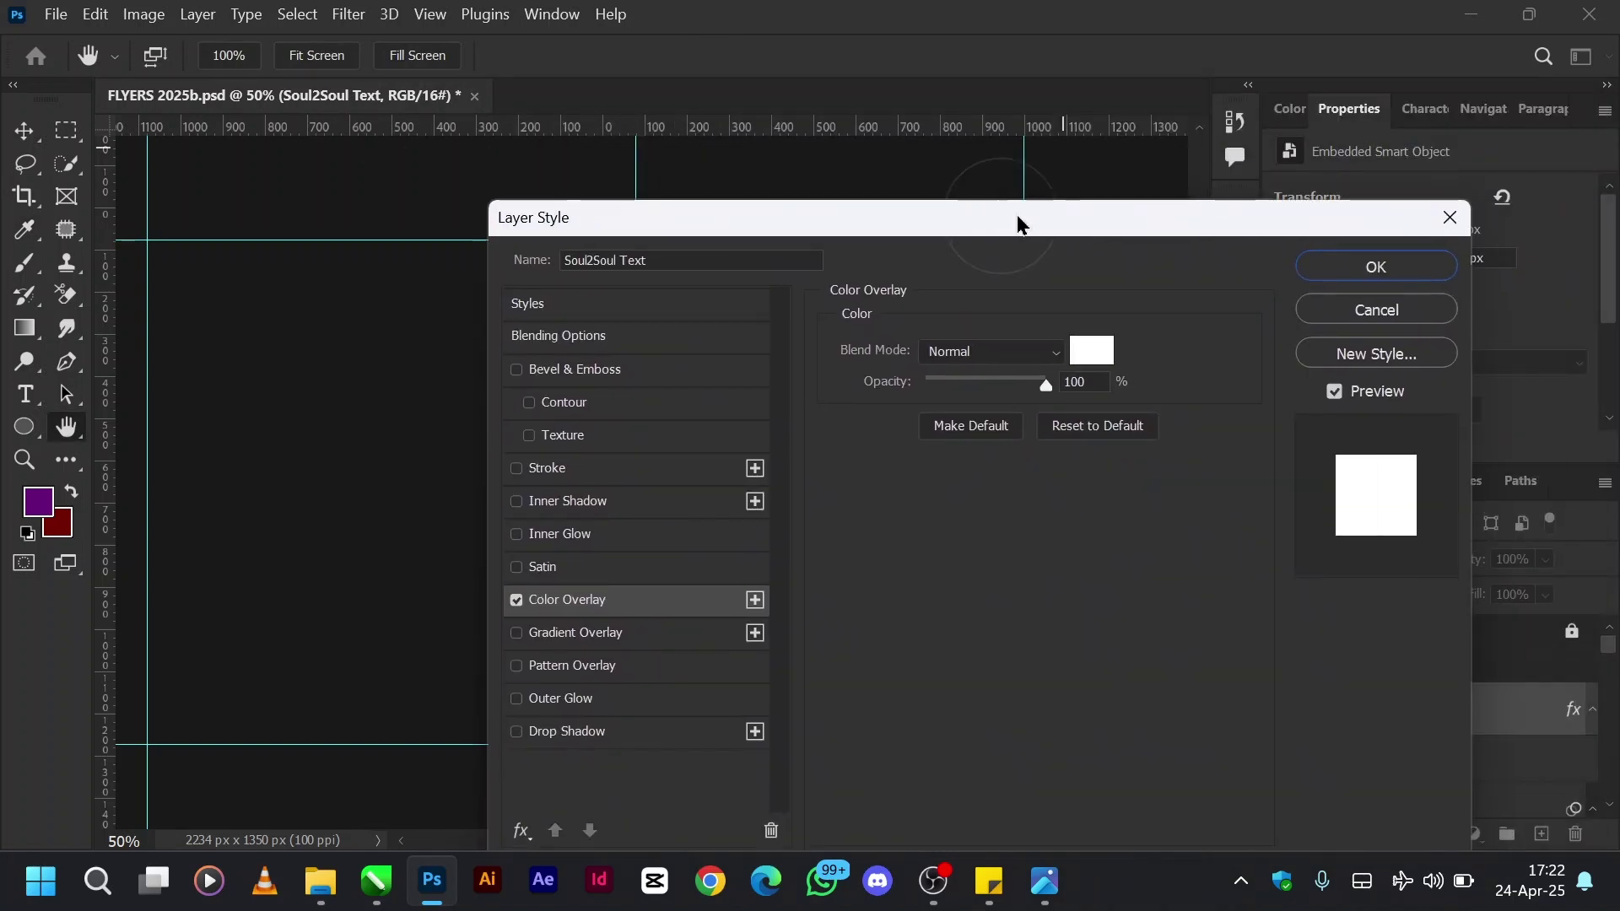
pyautogui.press('Return')
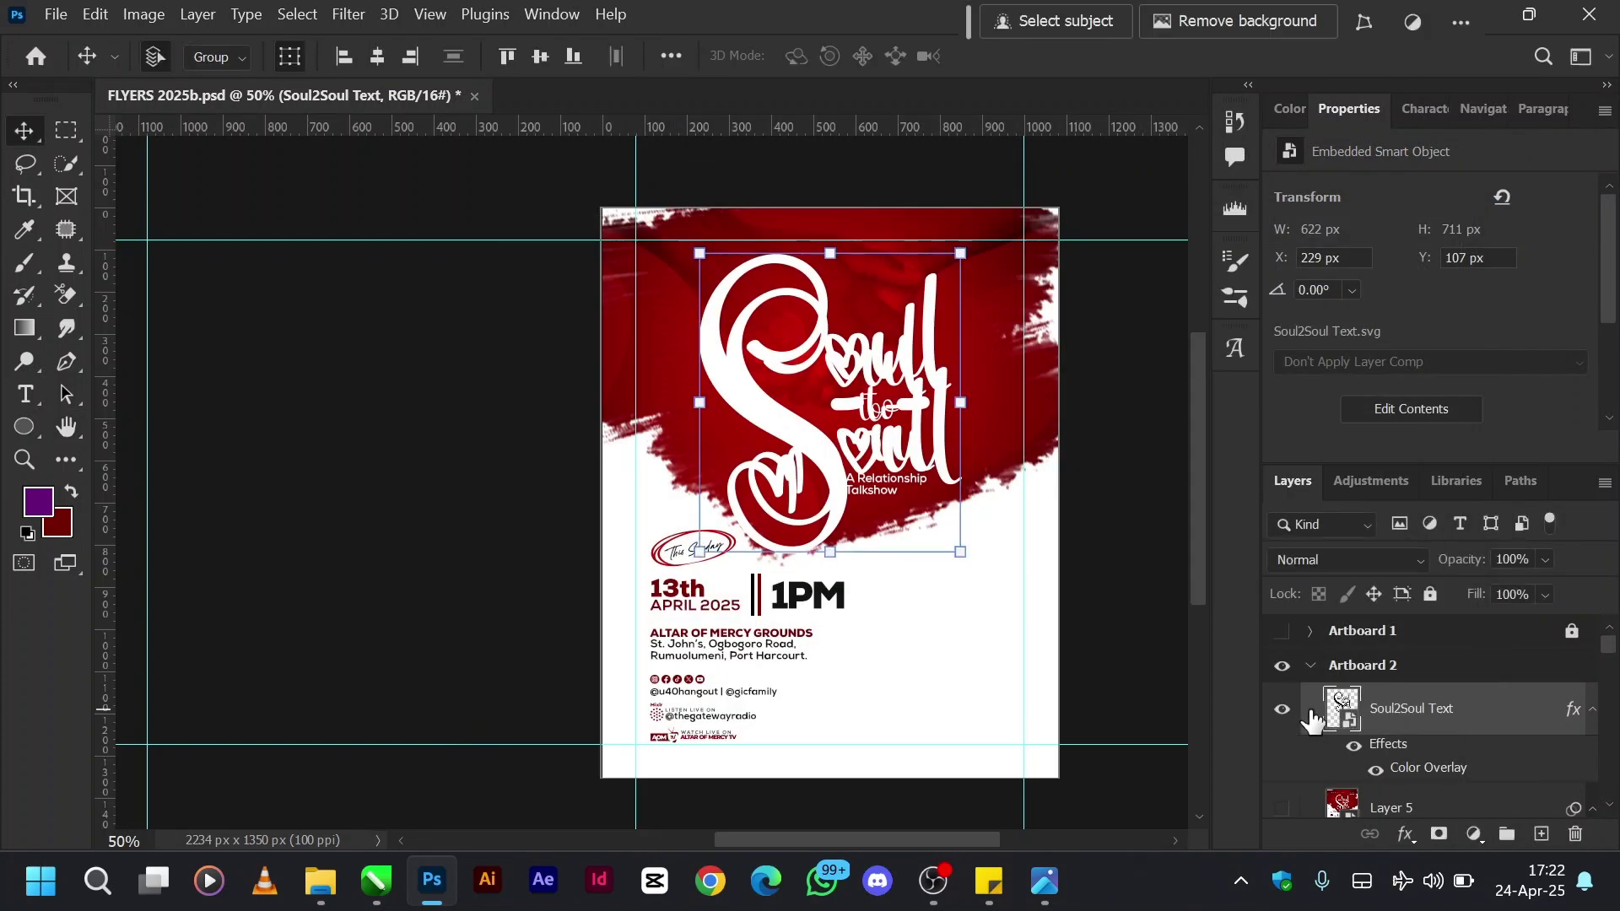
pyautogui.click(935, 466)
pyautogui.scroll(-3, 1403, 758)
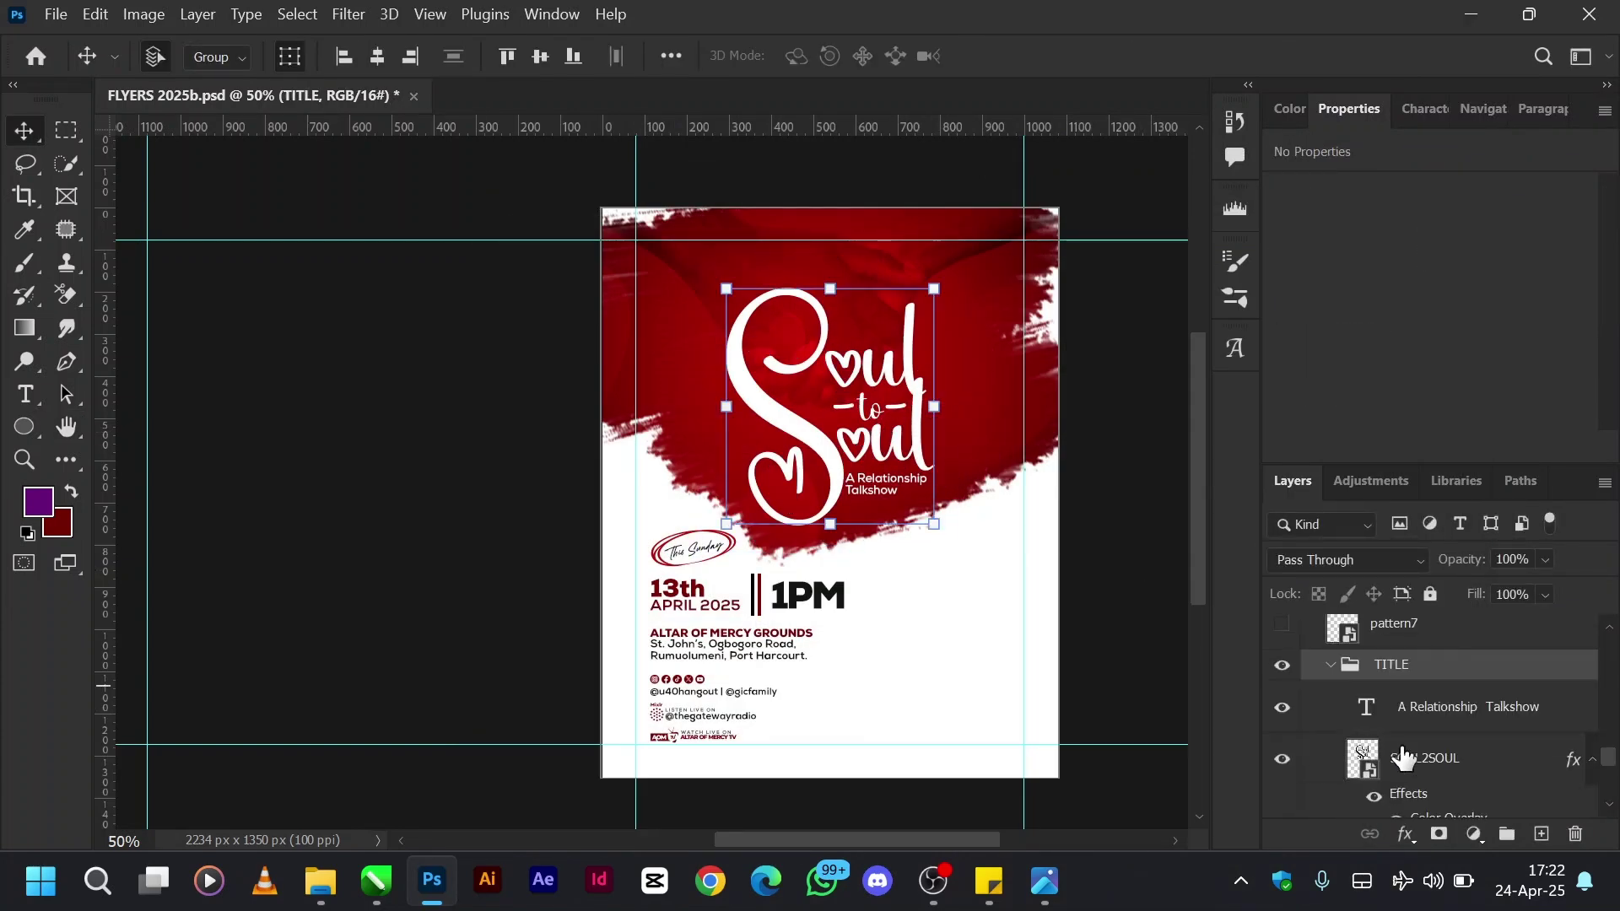
pyautogui.click(1445, 718)
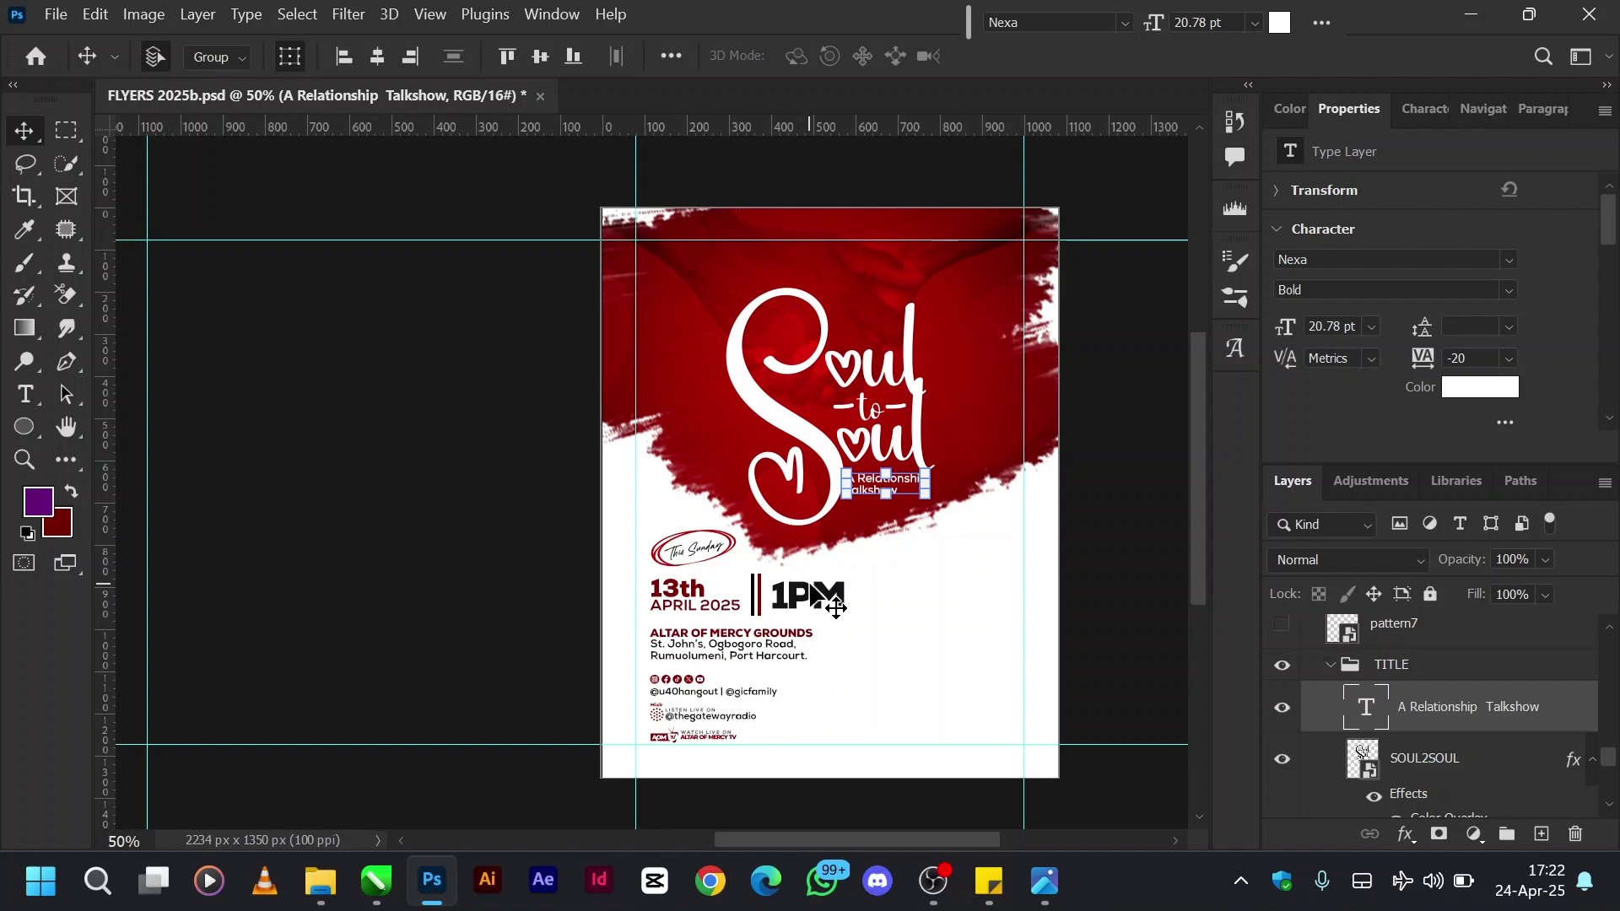
pyautogui.hotkey('ctrl', '=')
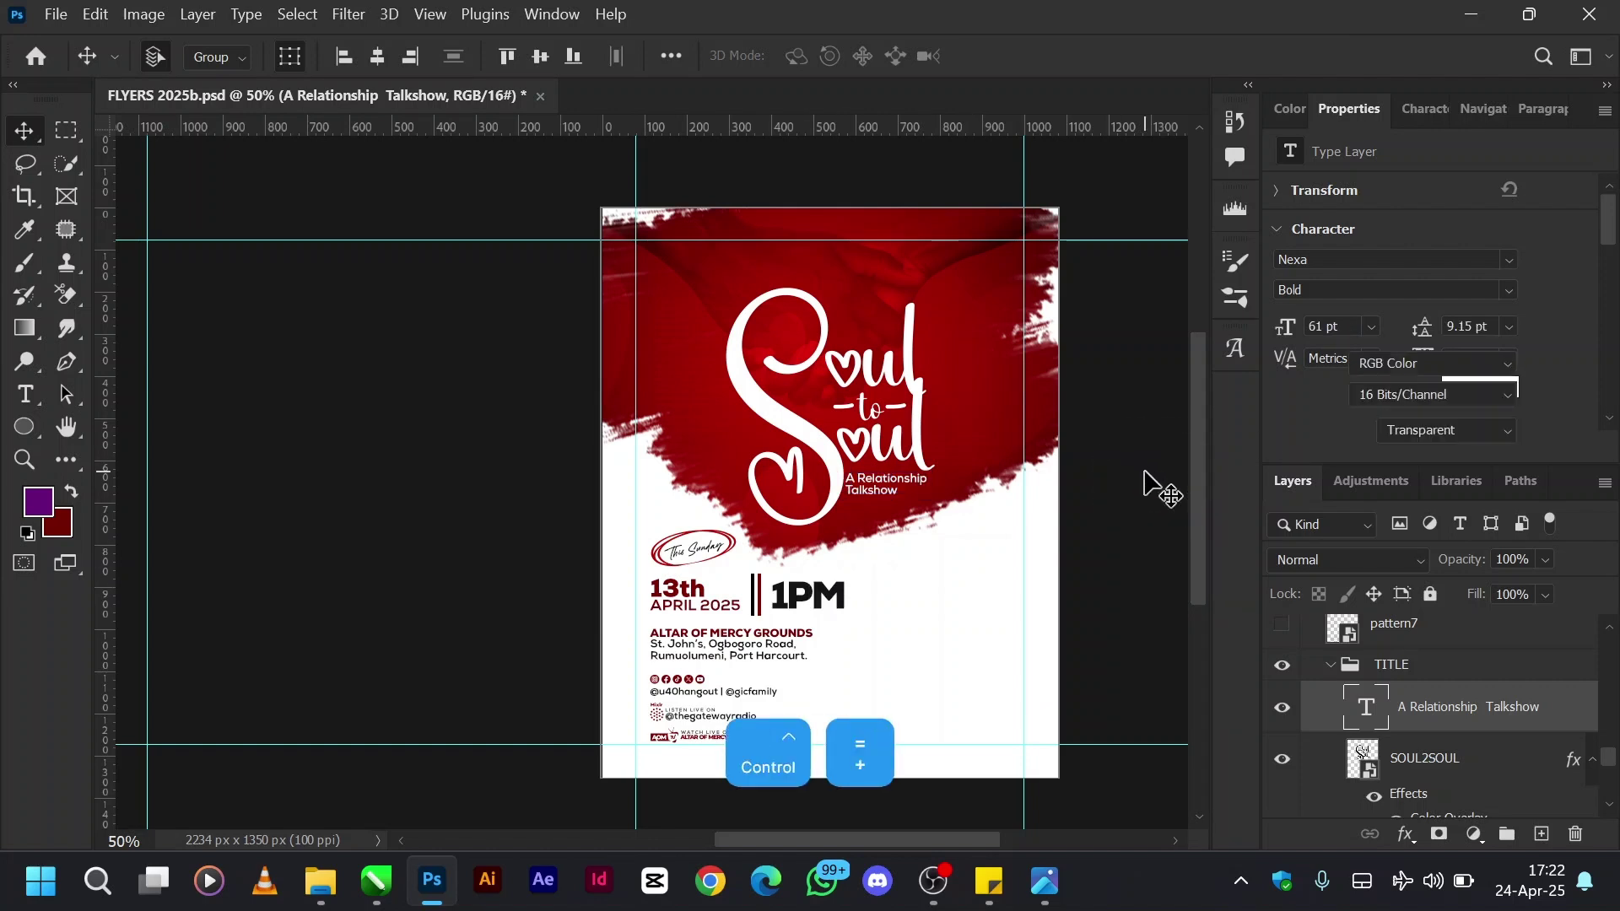
pyautogui.hscroll(2, 1140, 471)
pyautogui.hscroll(1, 1139, 470)
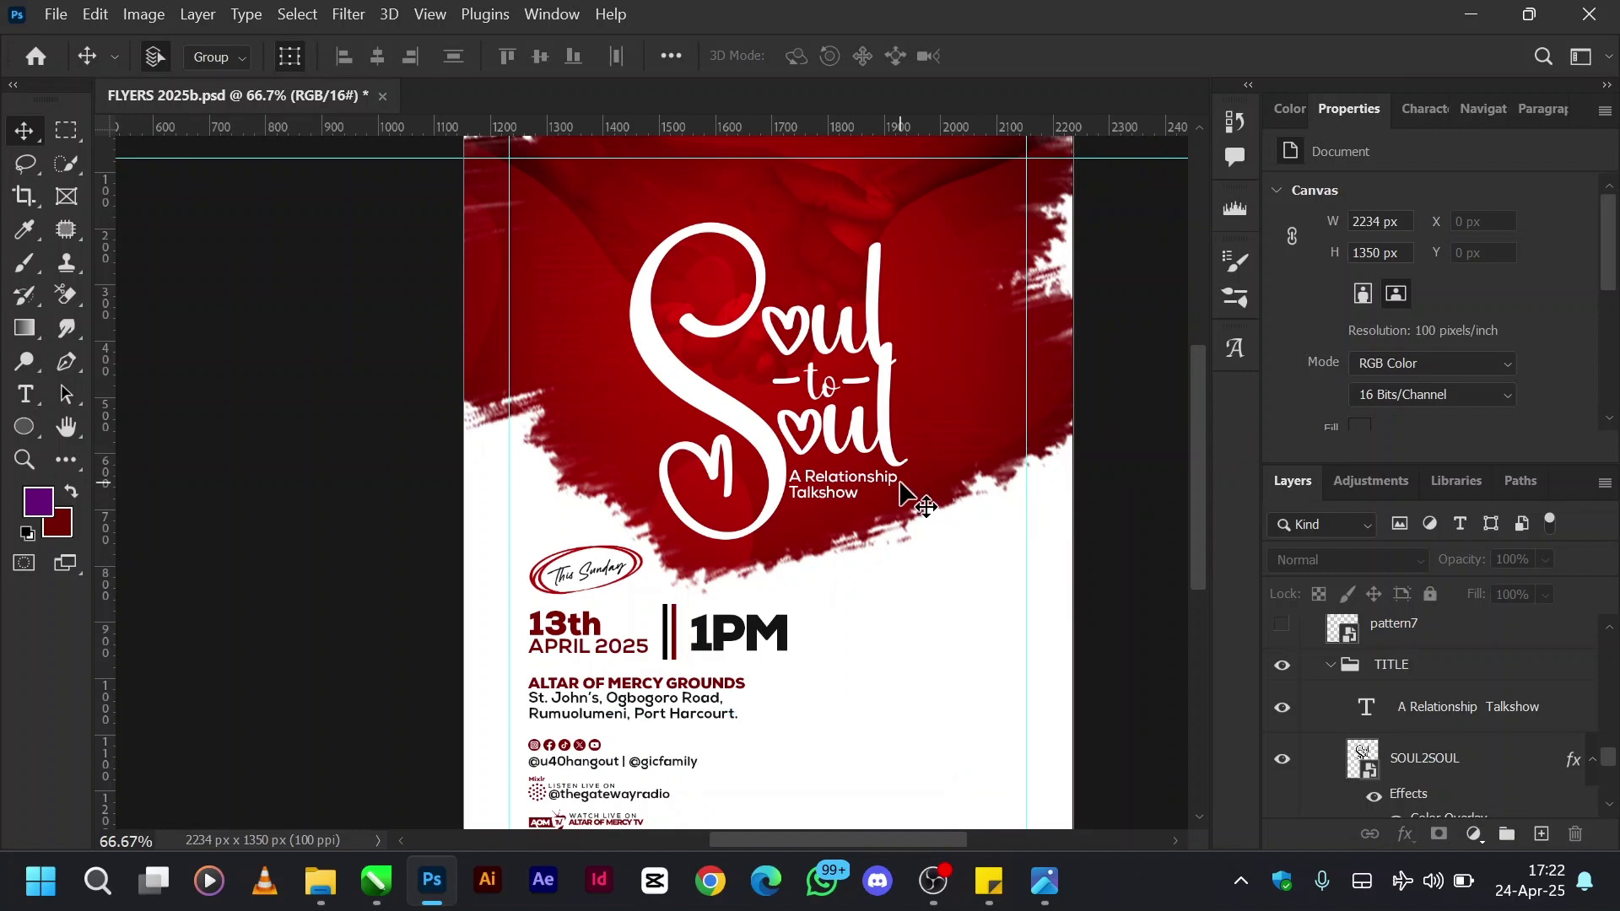
pyautogui.click(1426, 709)
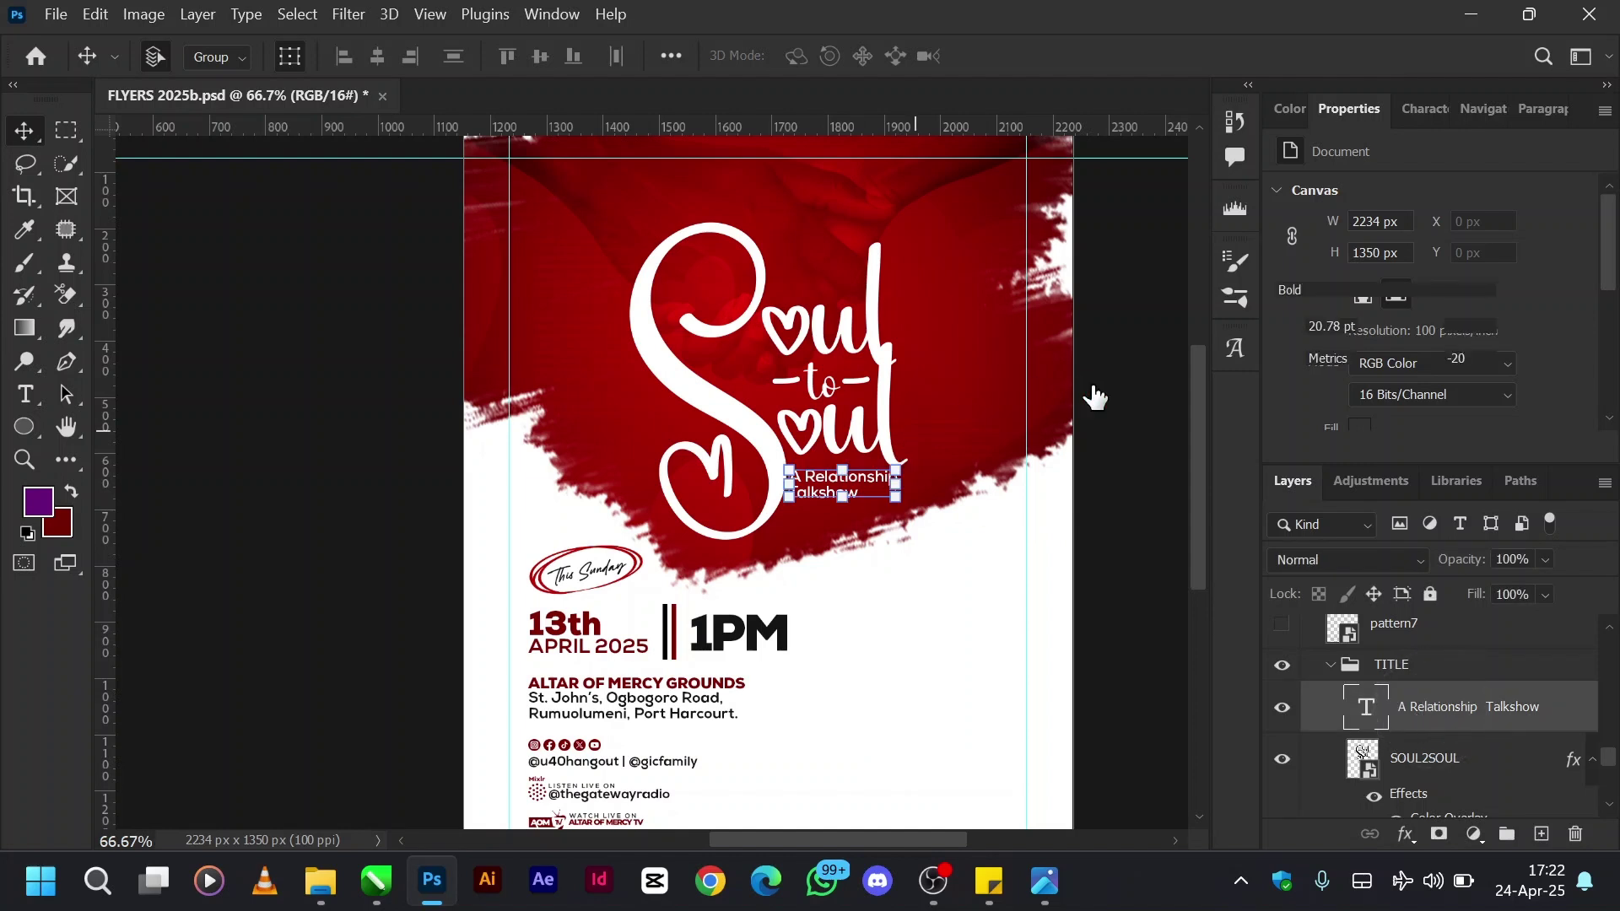
pyautogui.click(1331, 666)
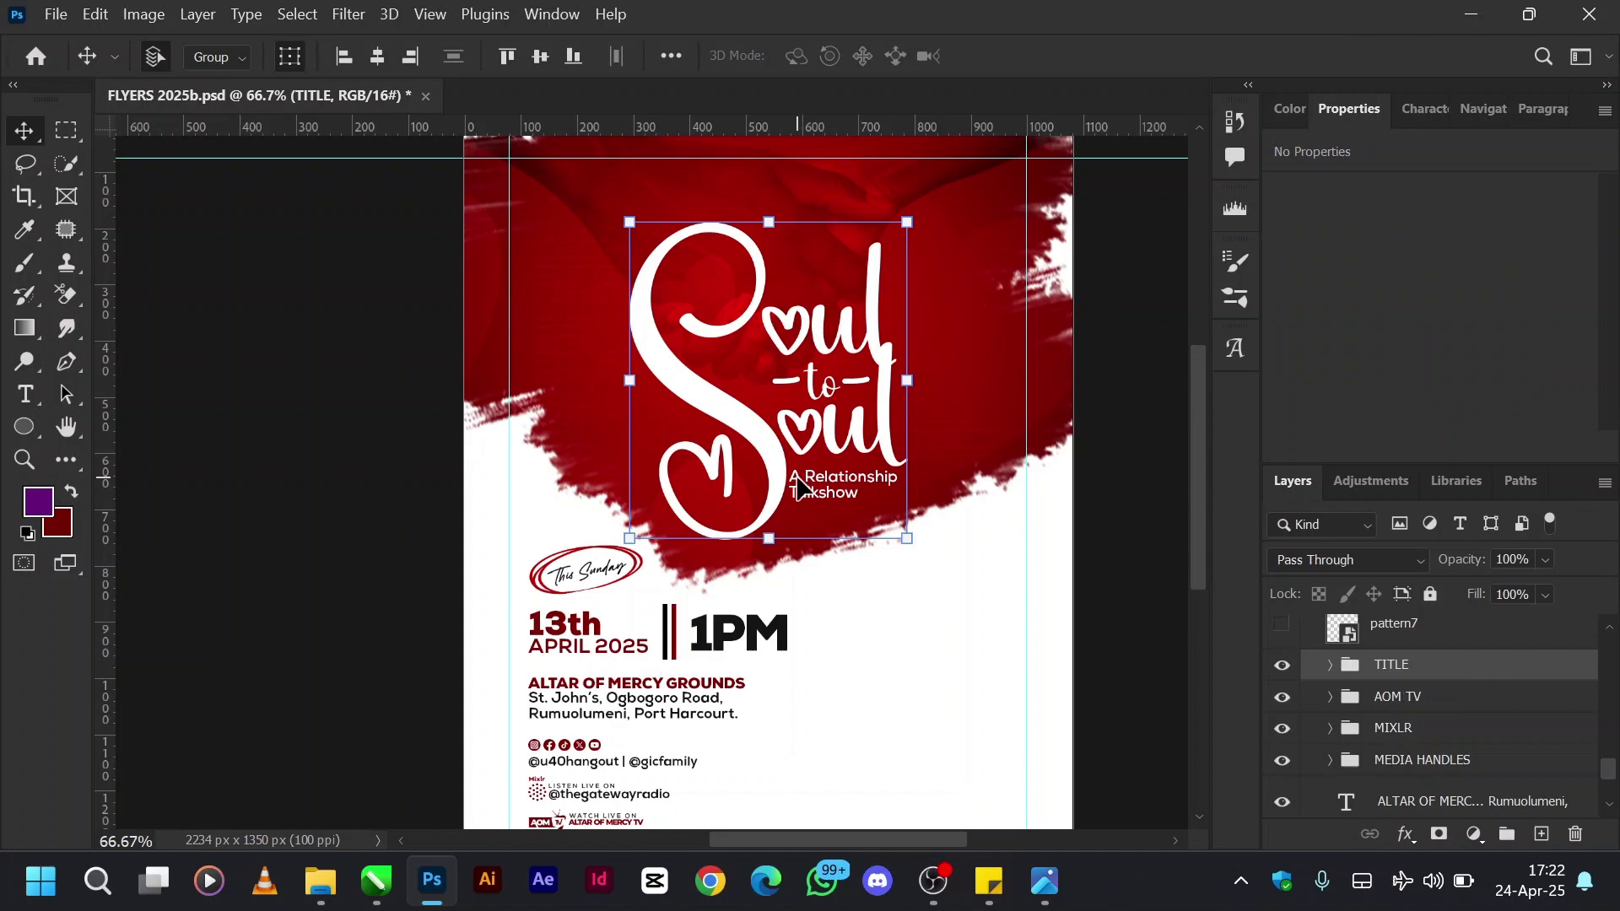
pyautogui.hotkey('ctrl', '-')
# Show the Papa9 portrait and the PAPA'S NAME group, and expand the group.
pyautogui.click(1285, 716)
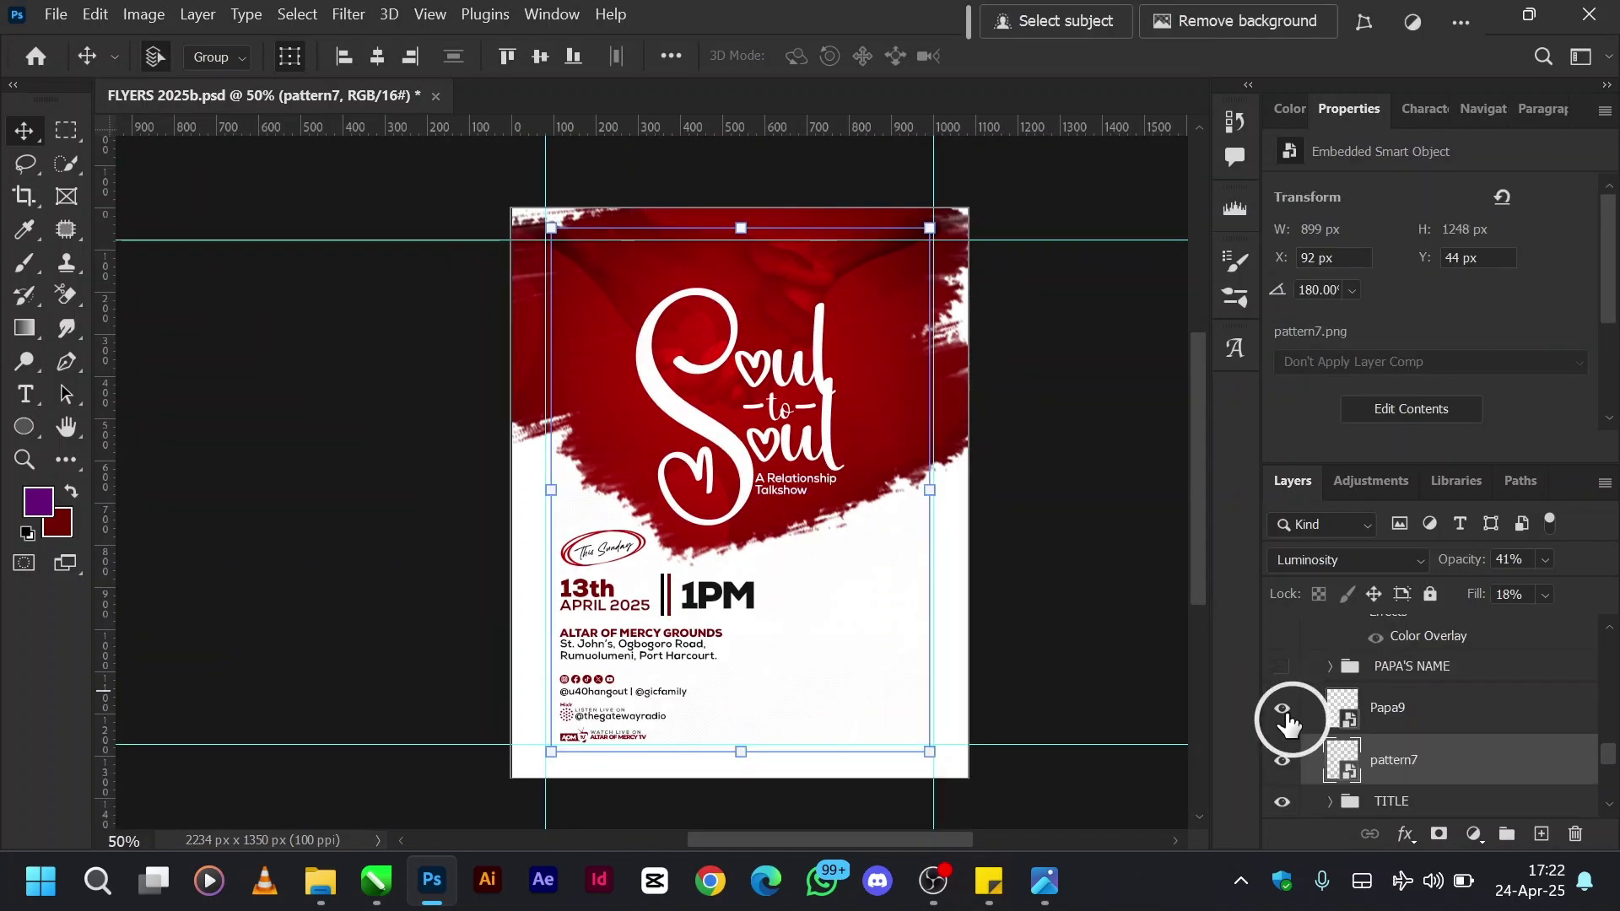
pyautogui.click(1439, 716)
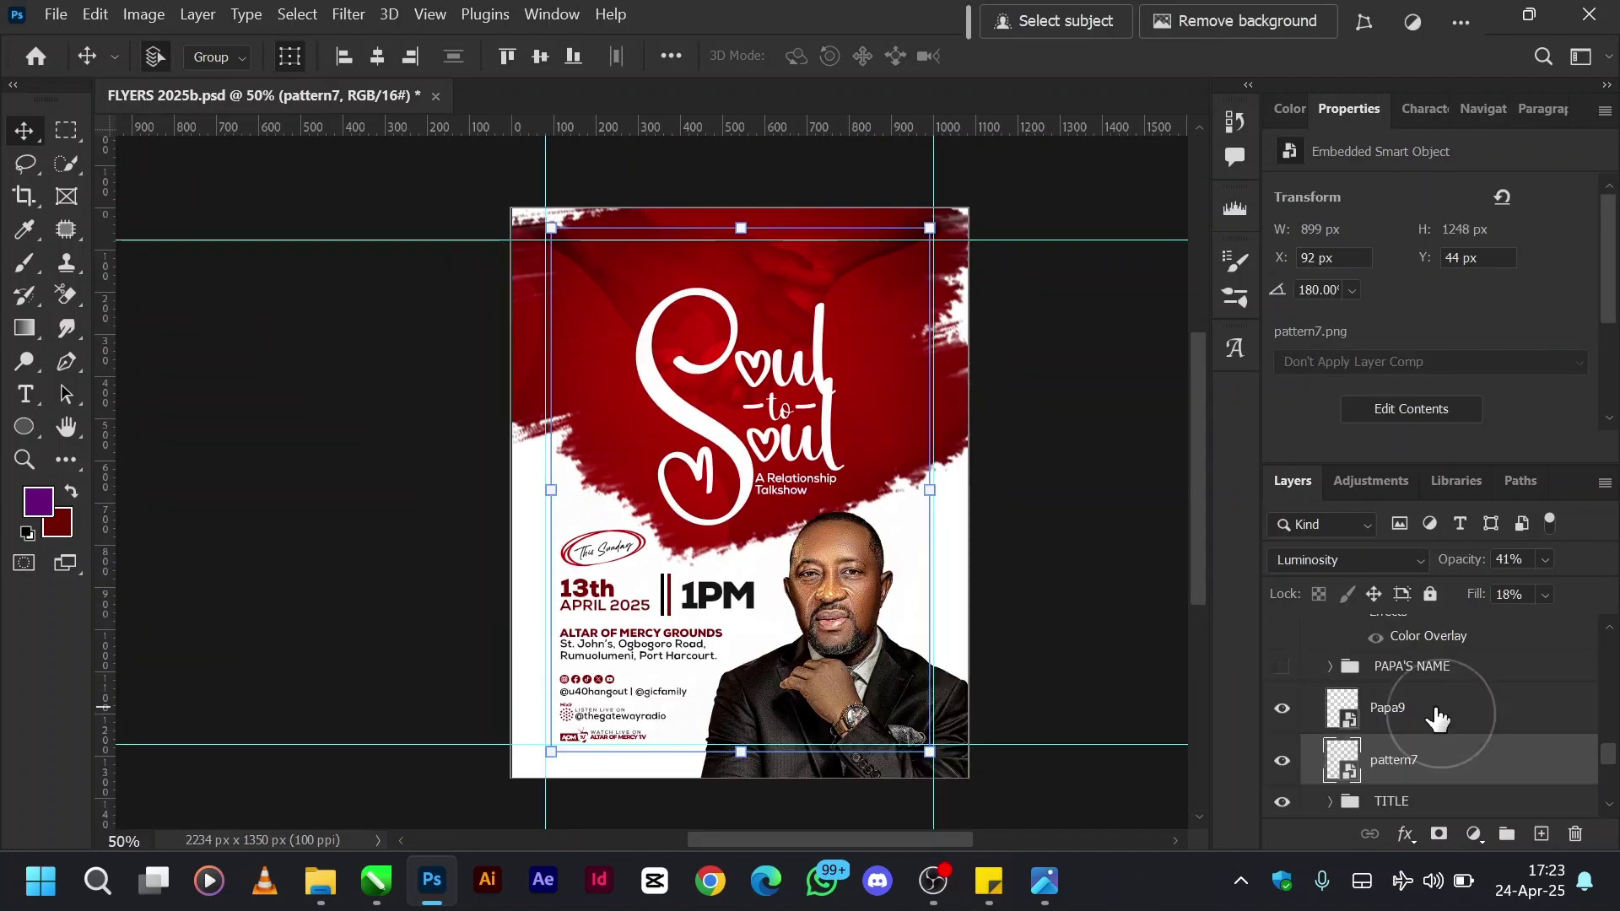
pyautogui.click(1282, 668)
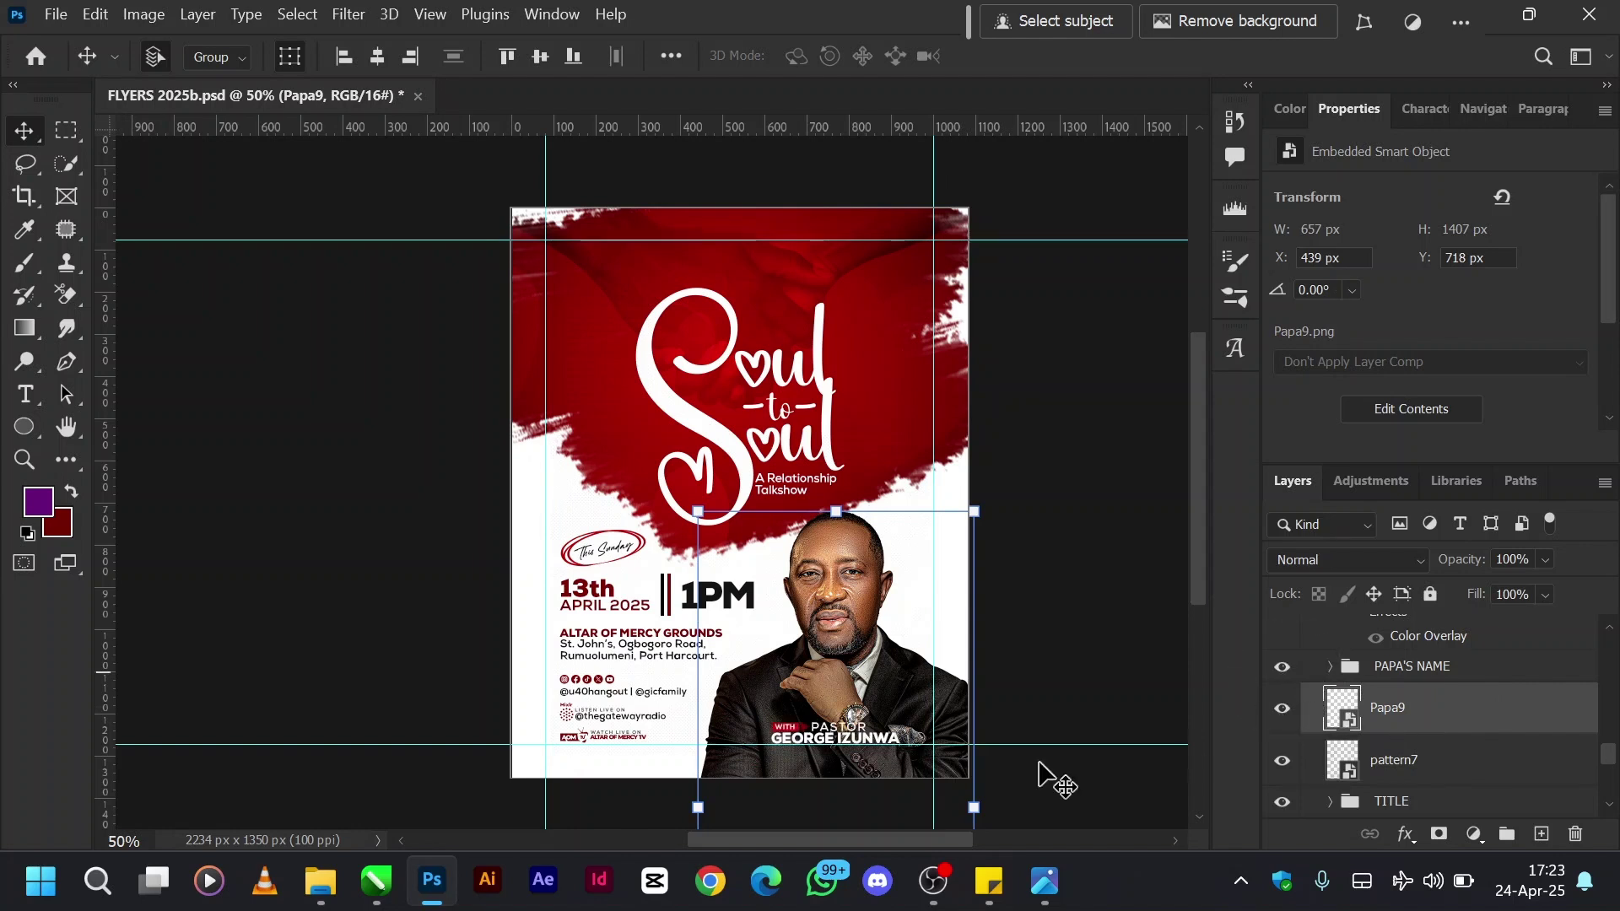
pyautogui.click(1330, 666)
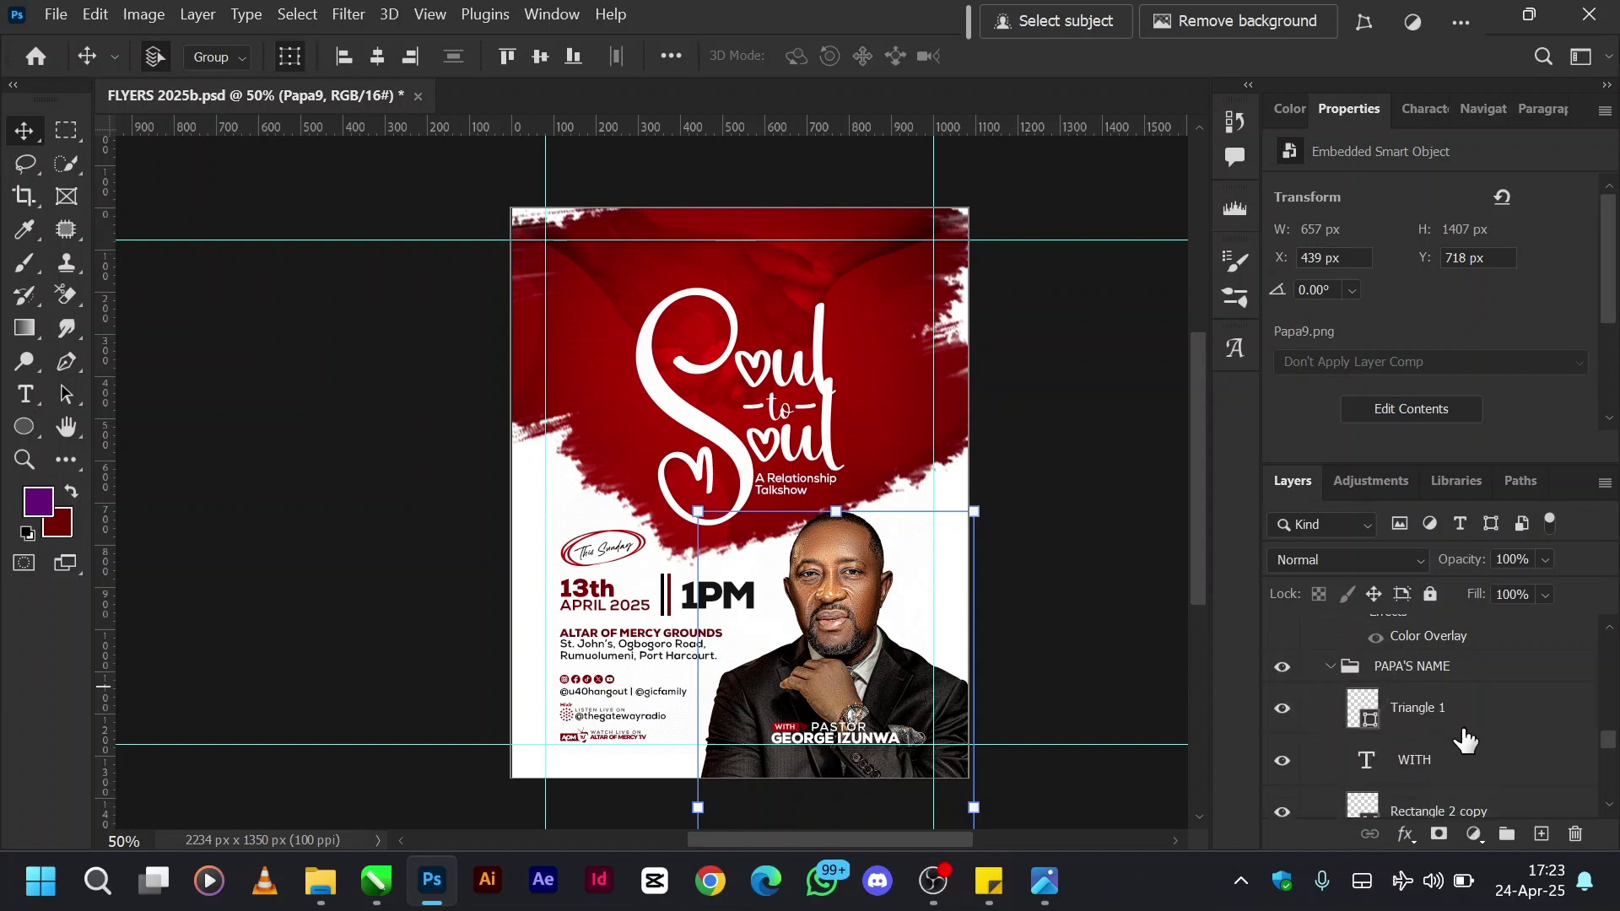
pyautogui.scroll(-2, 1469, 748)
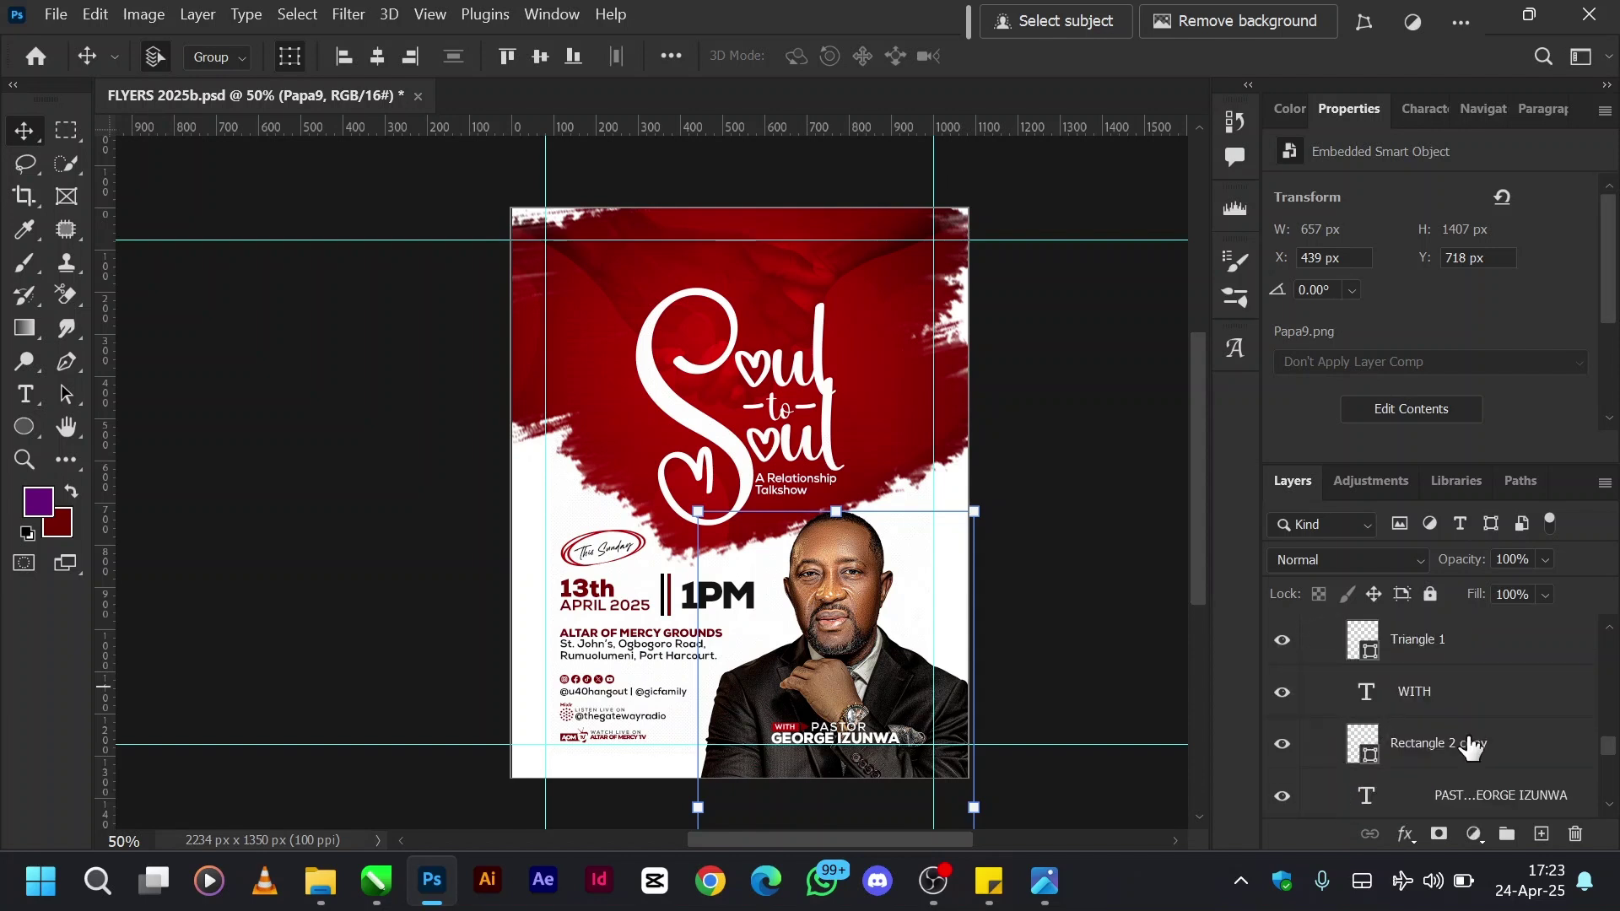
# Inspect the WITH, Triangle 1 and Rectangle 2 copy layers, then collapse PAPA'S NAME.
pyautogui.click(1415, 690)
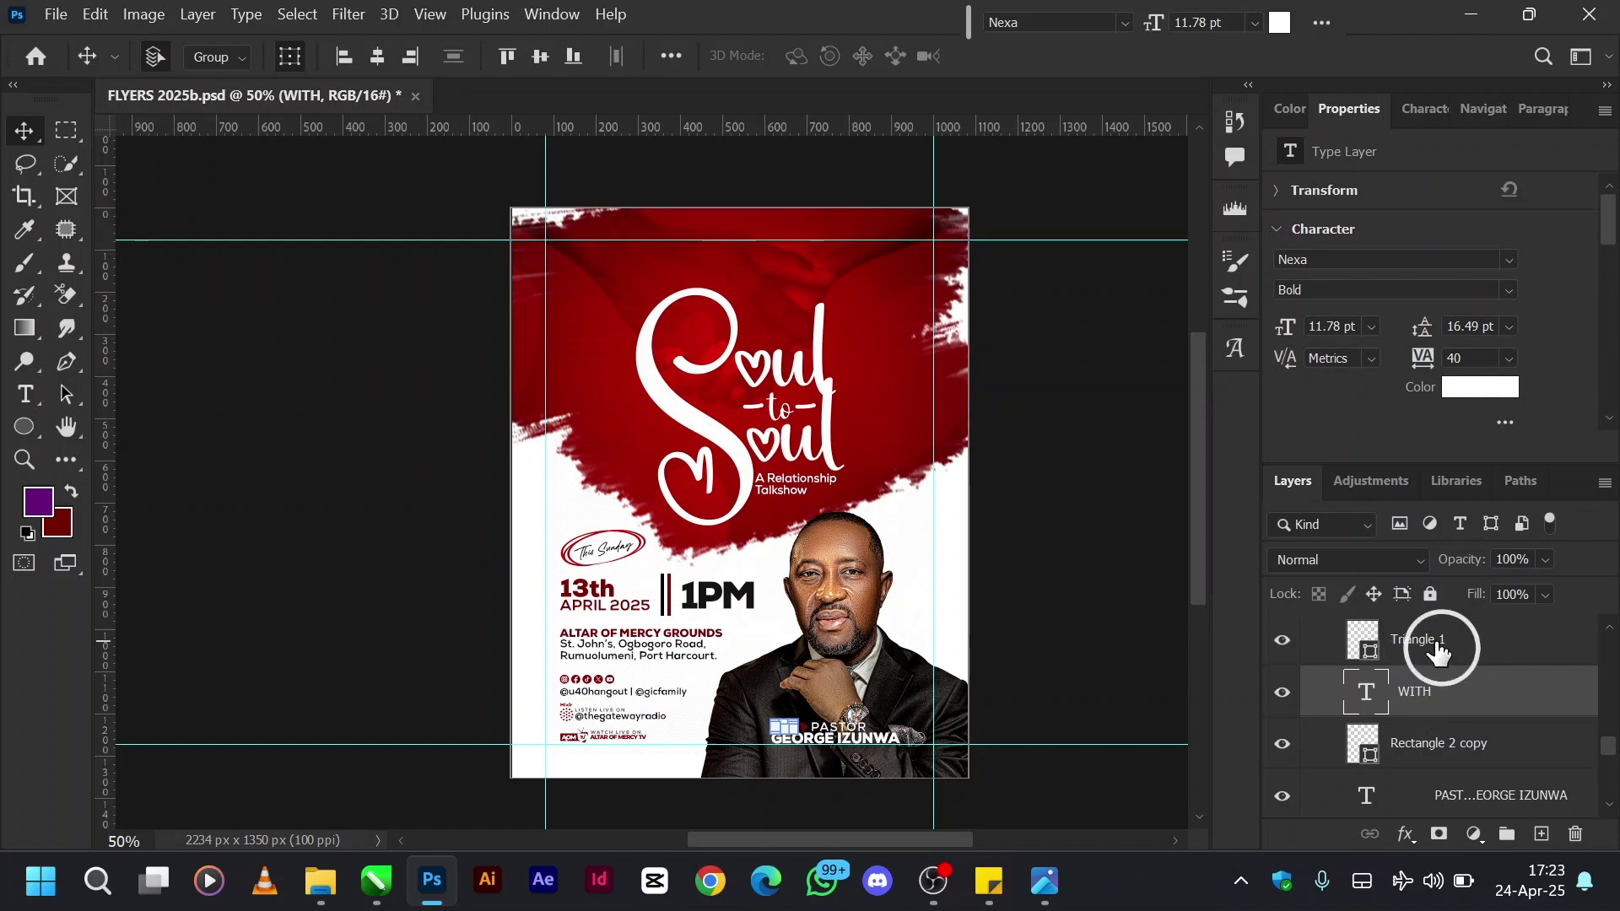
pyautogui.click(1438, 648)
pyautogui.click(1409, 759)
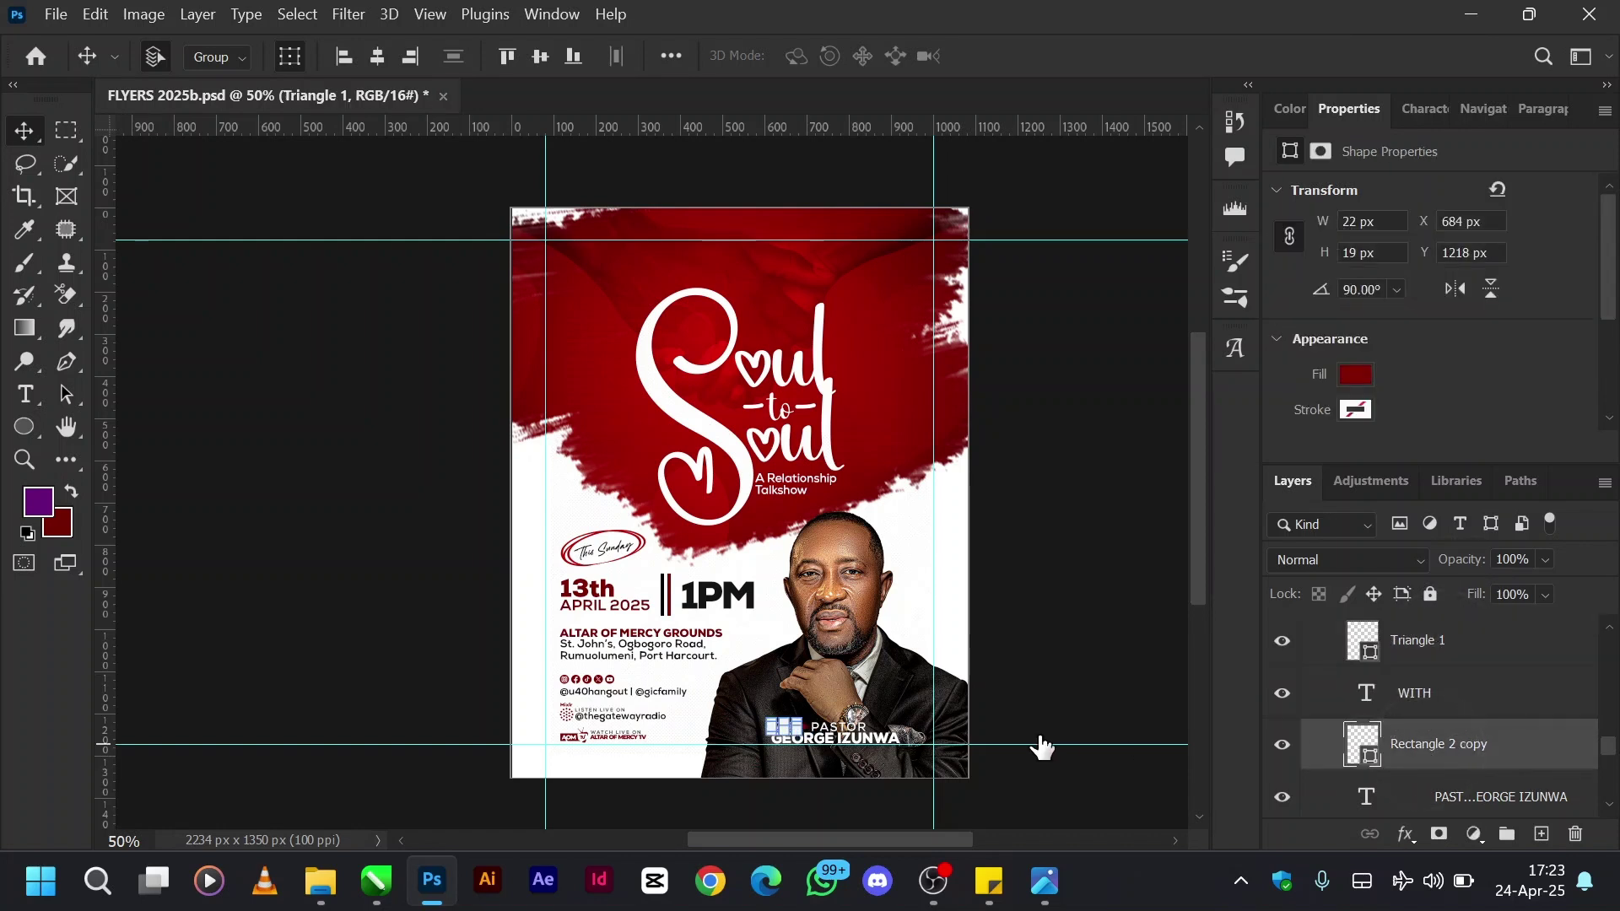
pyautogui.hotkey('ctrl', '=')
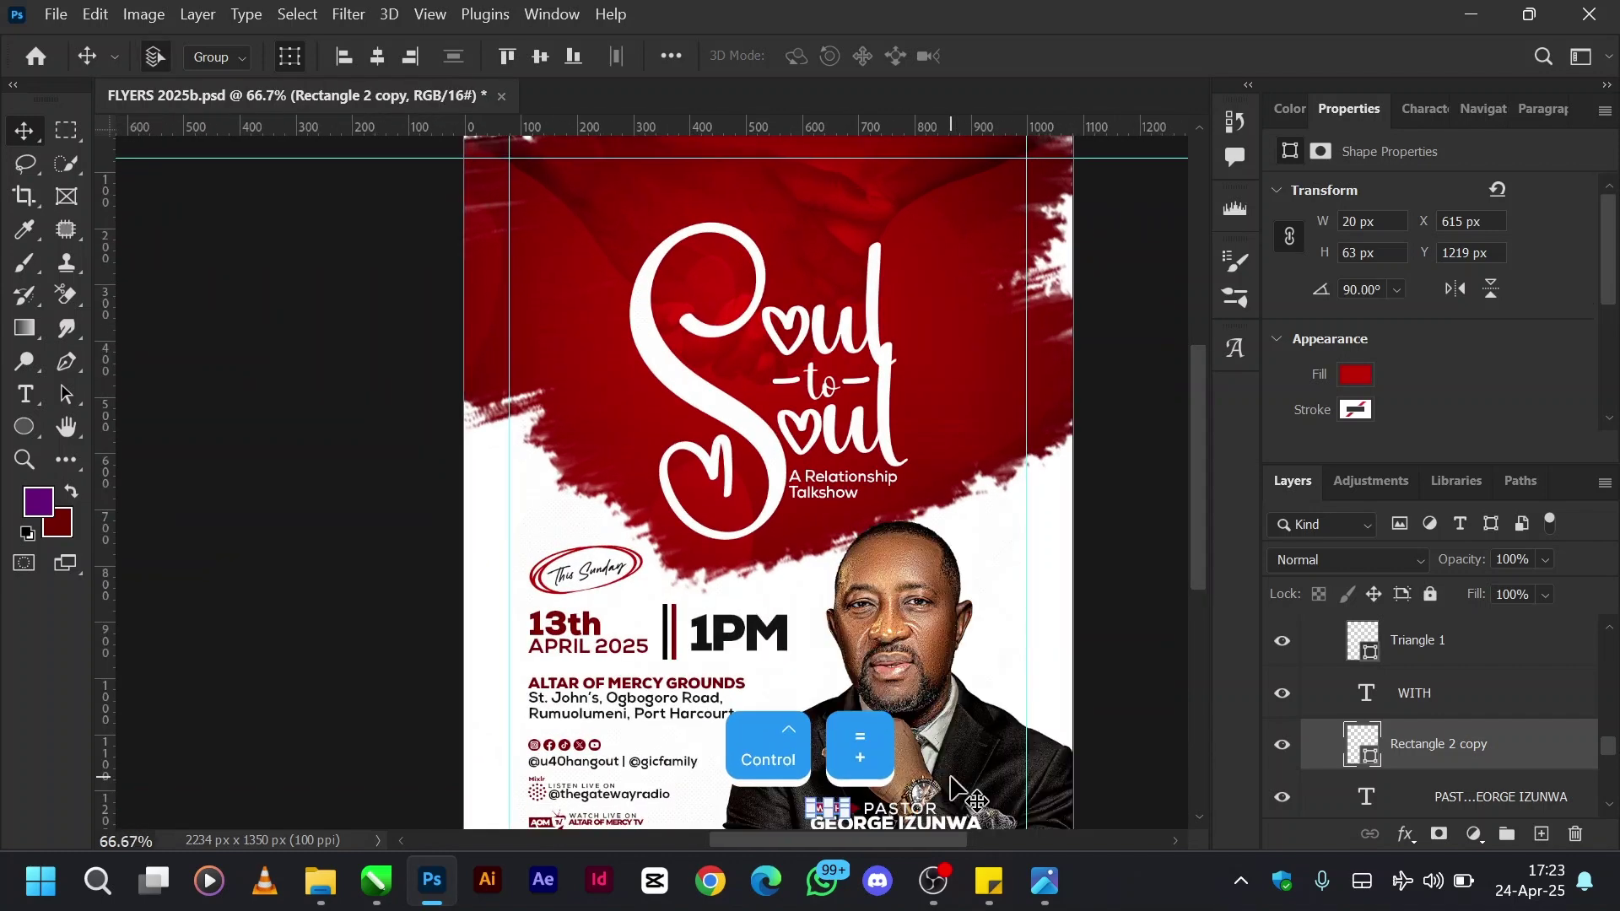
pyautogui.click(1103, 713)
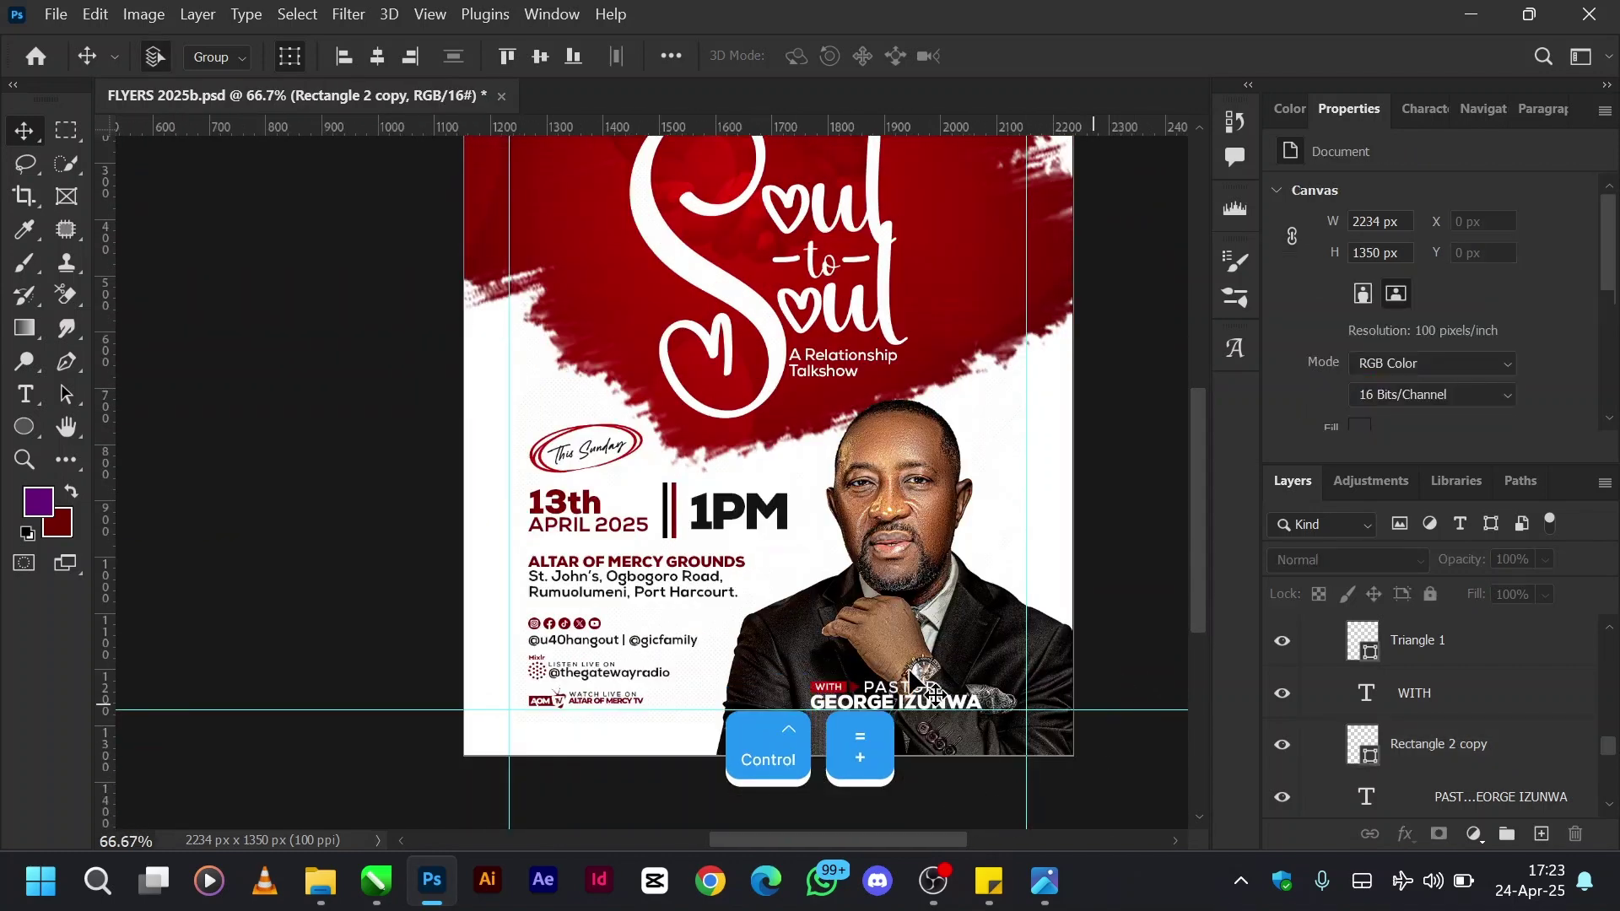
pyautogui.scroll(3, 1353, 764)
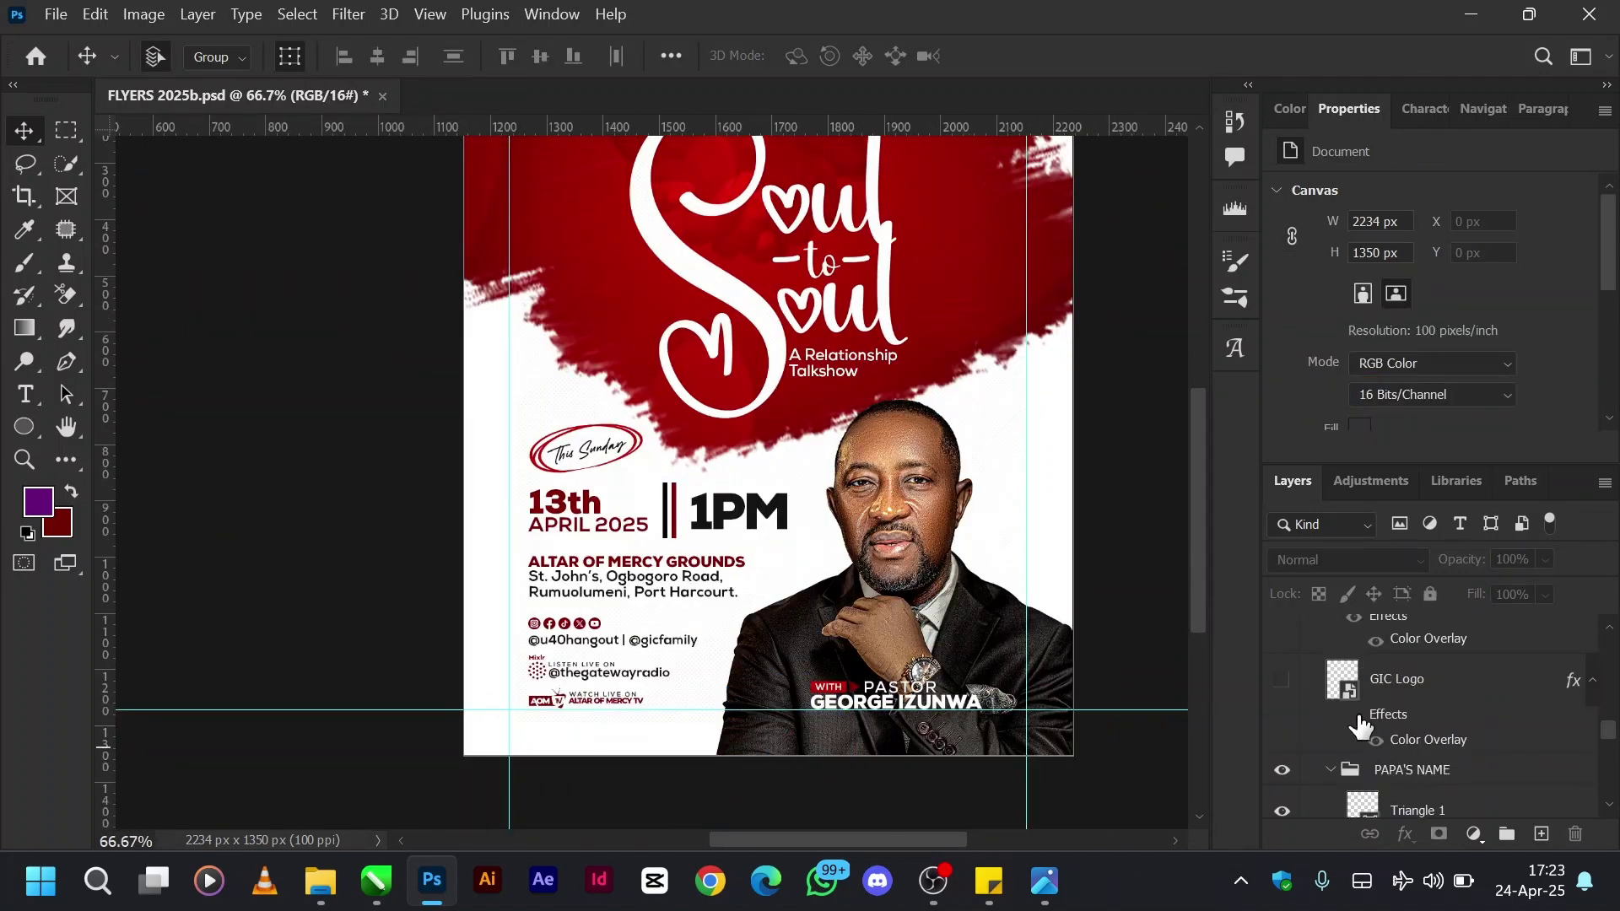
pyautogui.click(1335, 773)
pyautogui.hotkey('ctrl', '-')
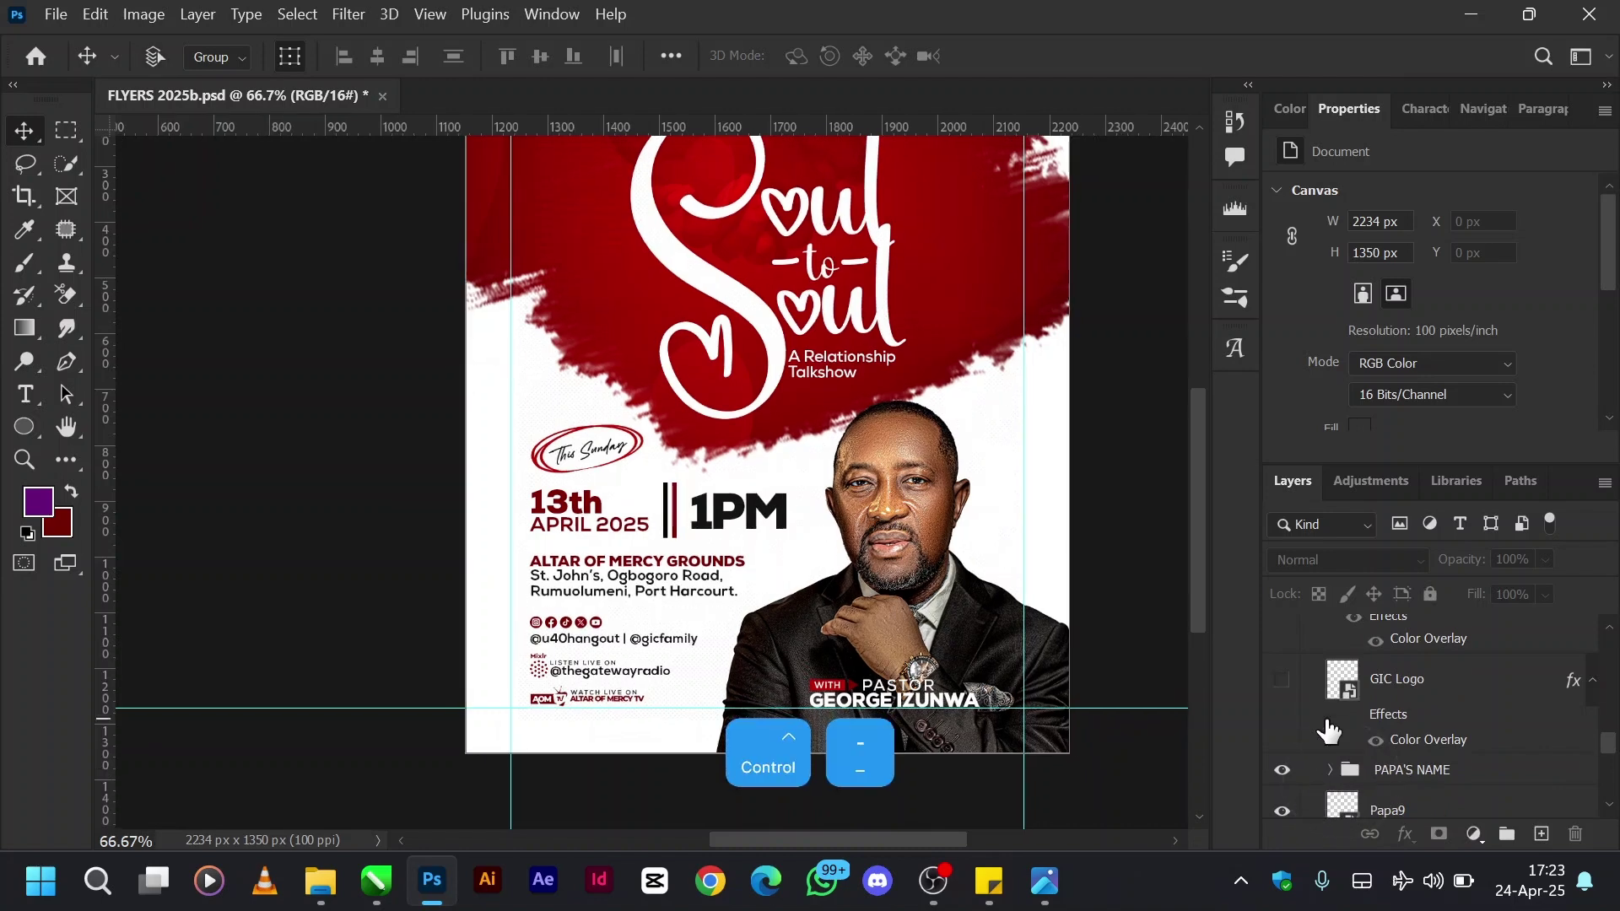
# Make the GIC Logo and U40 Logo layers visible at the top of the flyer.
pyautogui.scroll(2, 1330, 730)
pyautogui.scroll(1, 1107, 622)
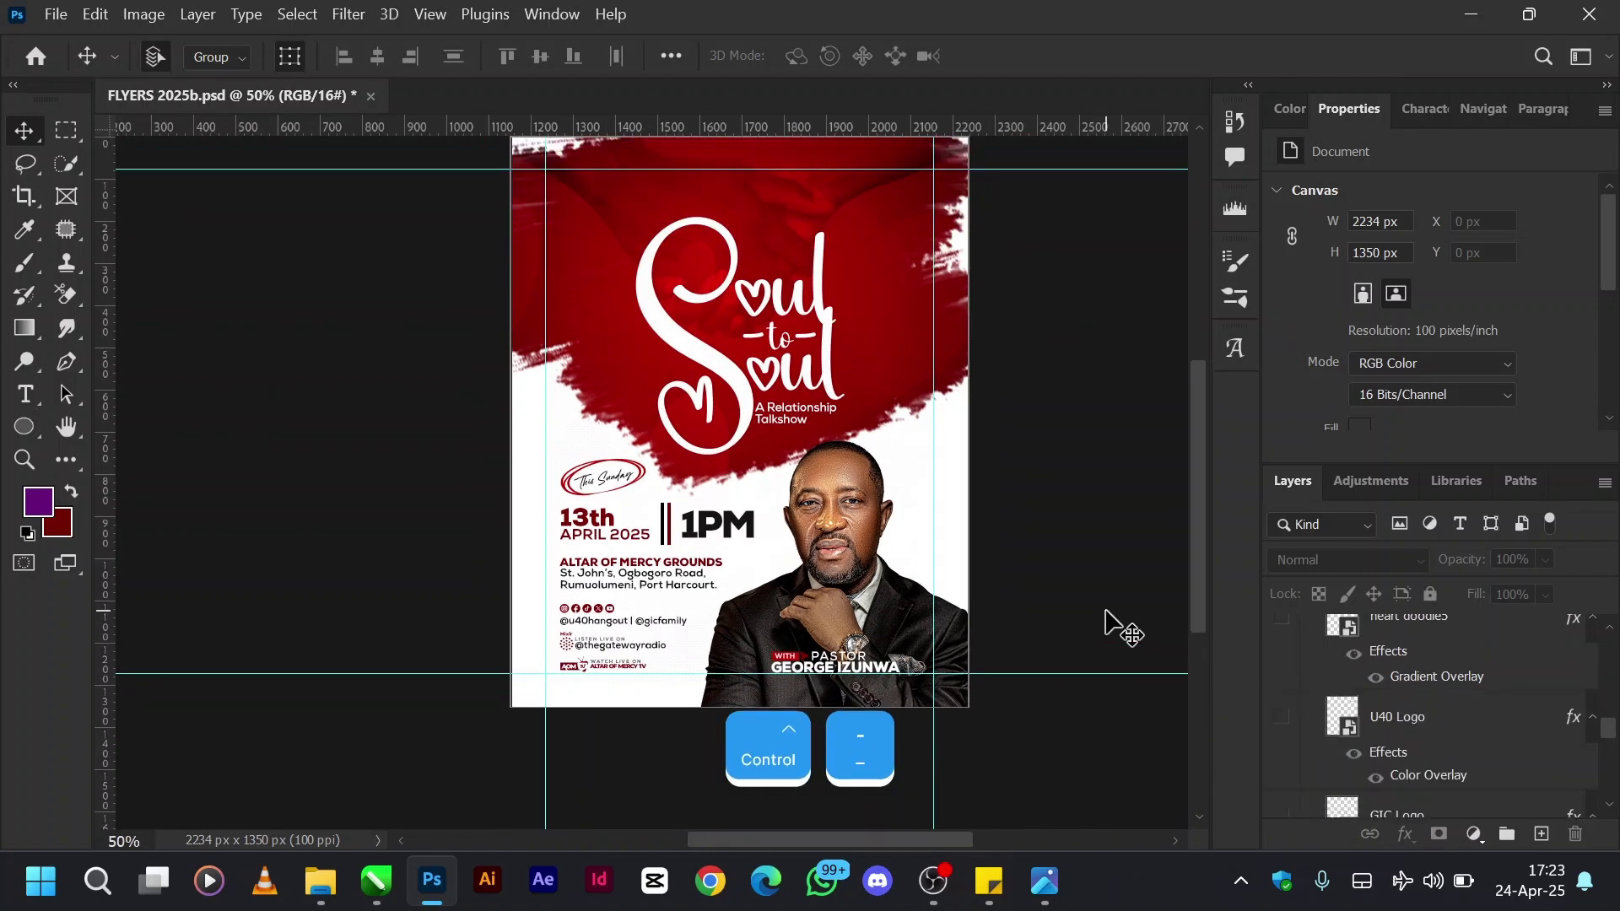
pyautogui.scroll(-2, 1345, 760)
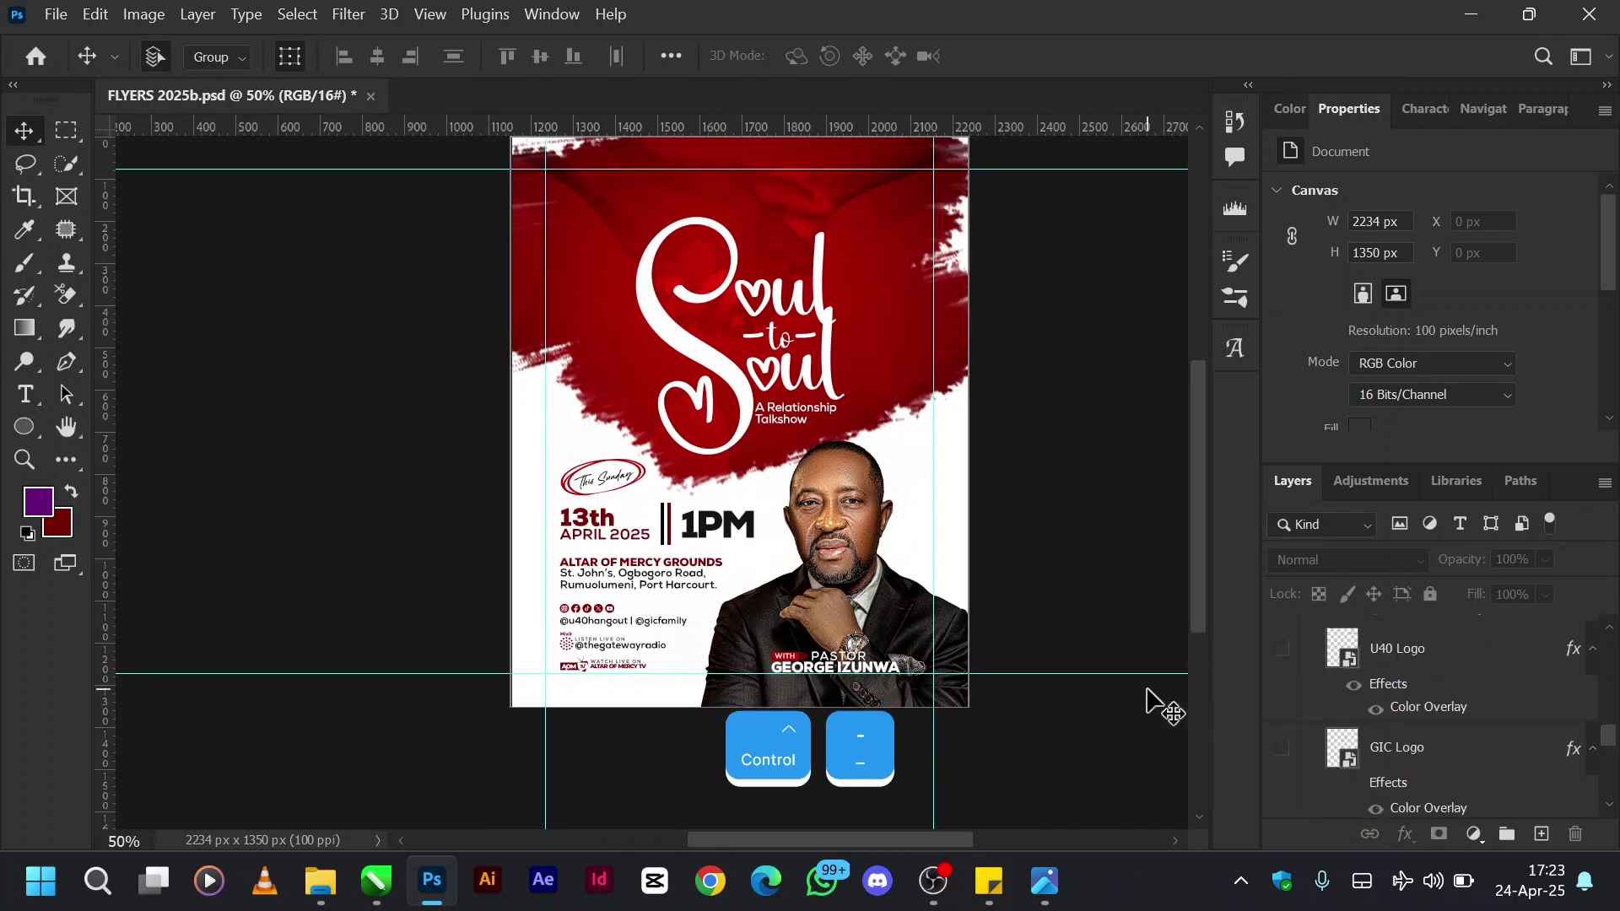
pyautogui.scroll(2, 1078, 644)
pyautogui.scroll(2, 1078, 644)
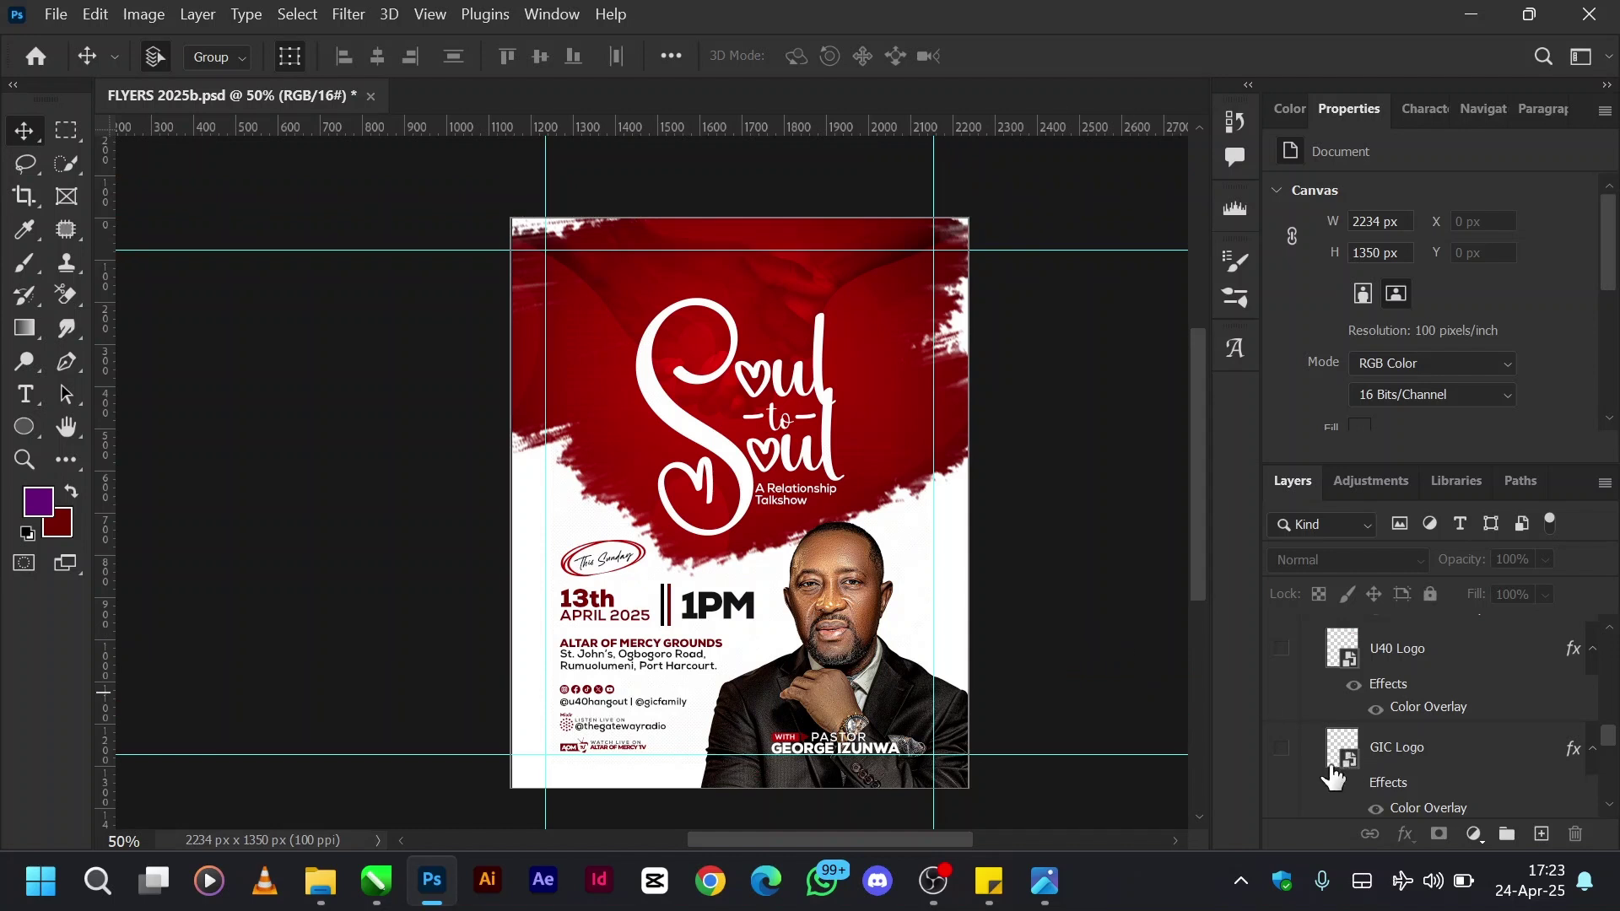
pyautogui.scroll(-1, 1295, 768)
pyautogui.click(1283, 688)
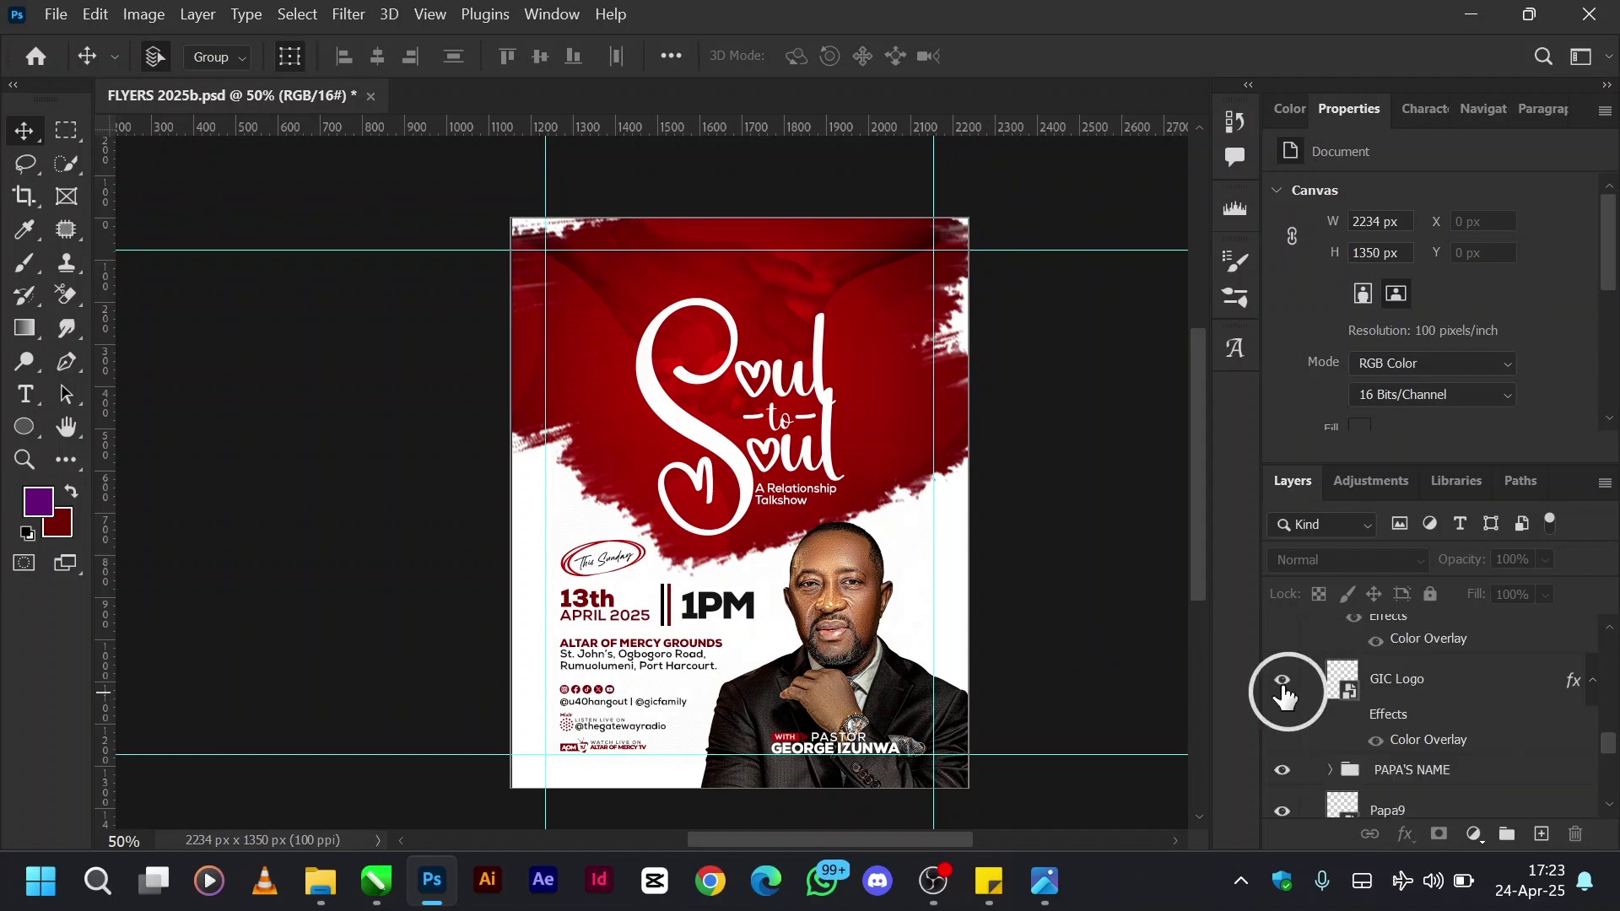
pyautogui.scroll(1, 1392, 717)
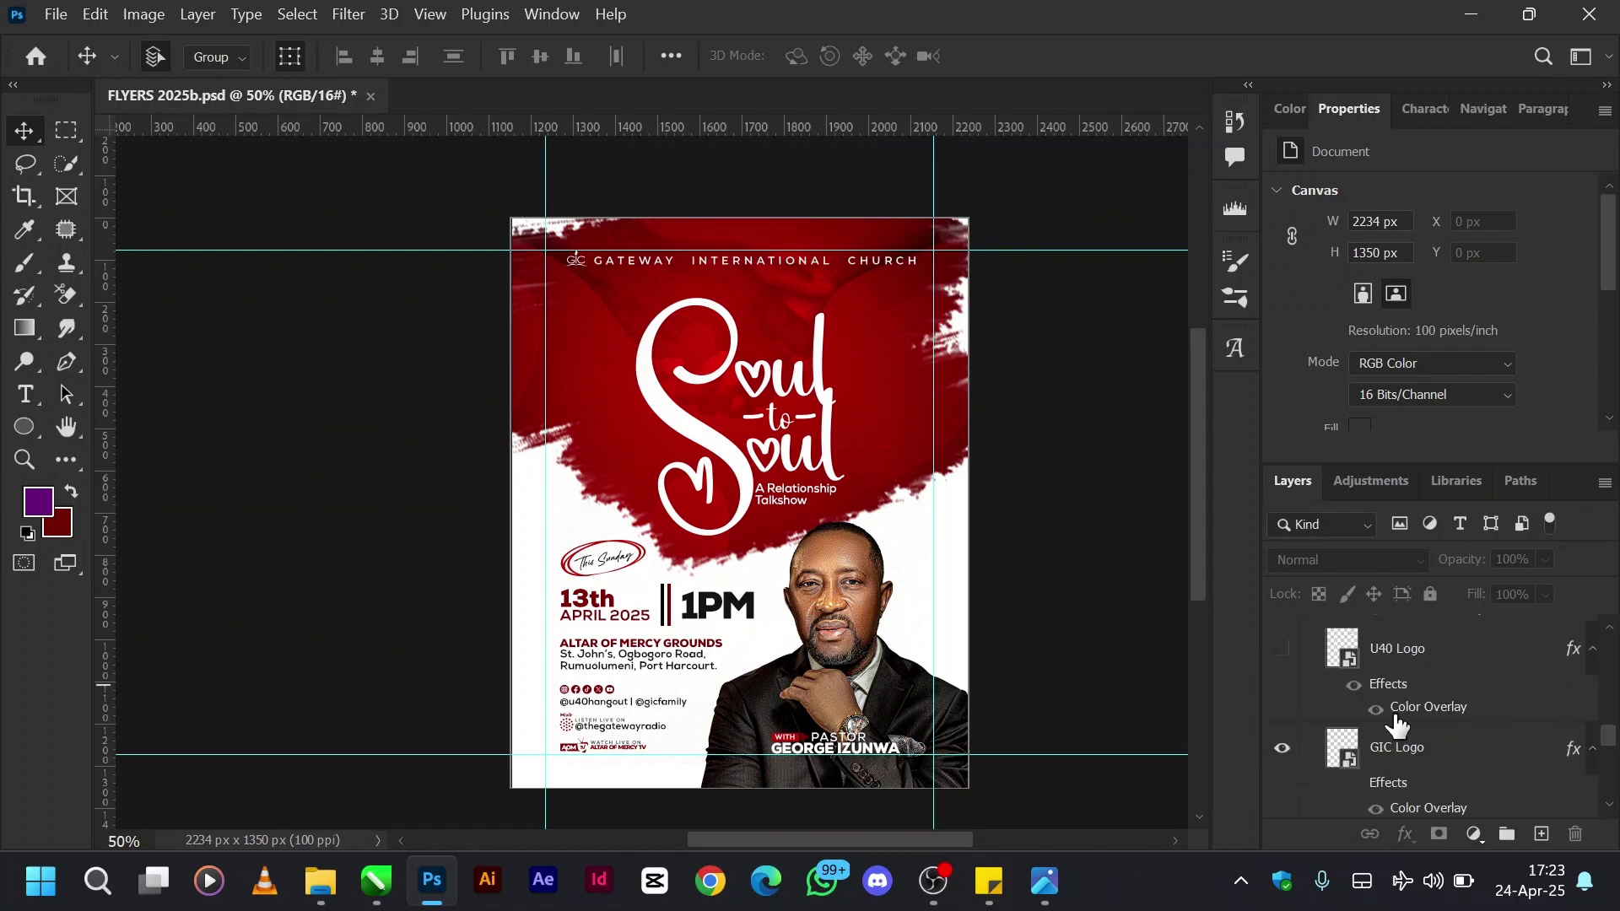
pyautogui.click(1284, 650)
pyautogui.scroll(1, 1393, 701)
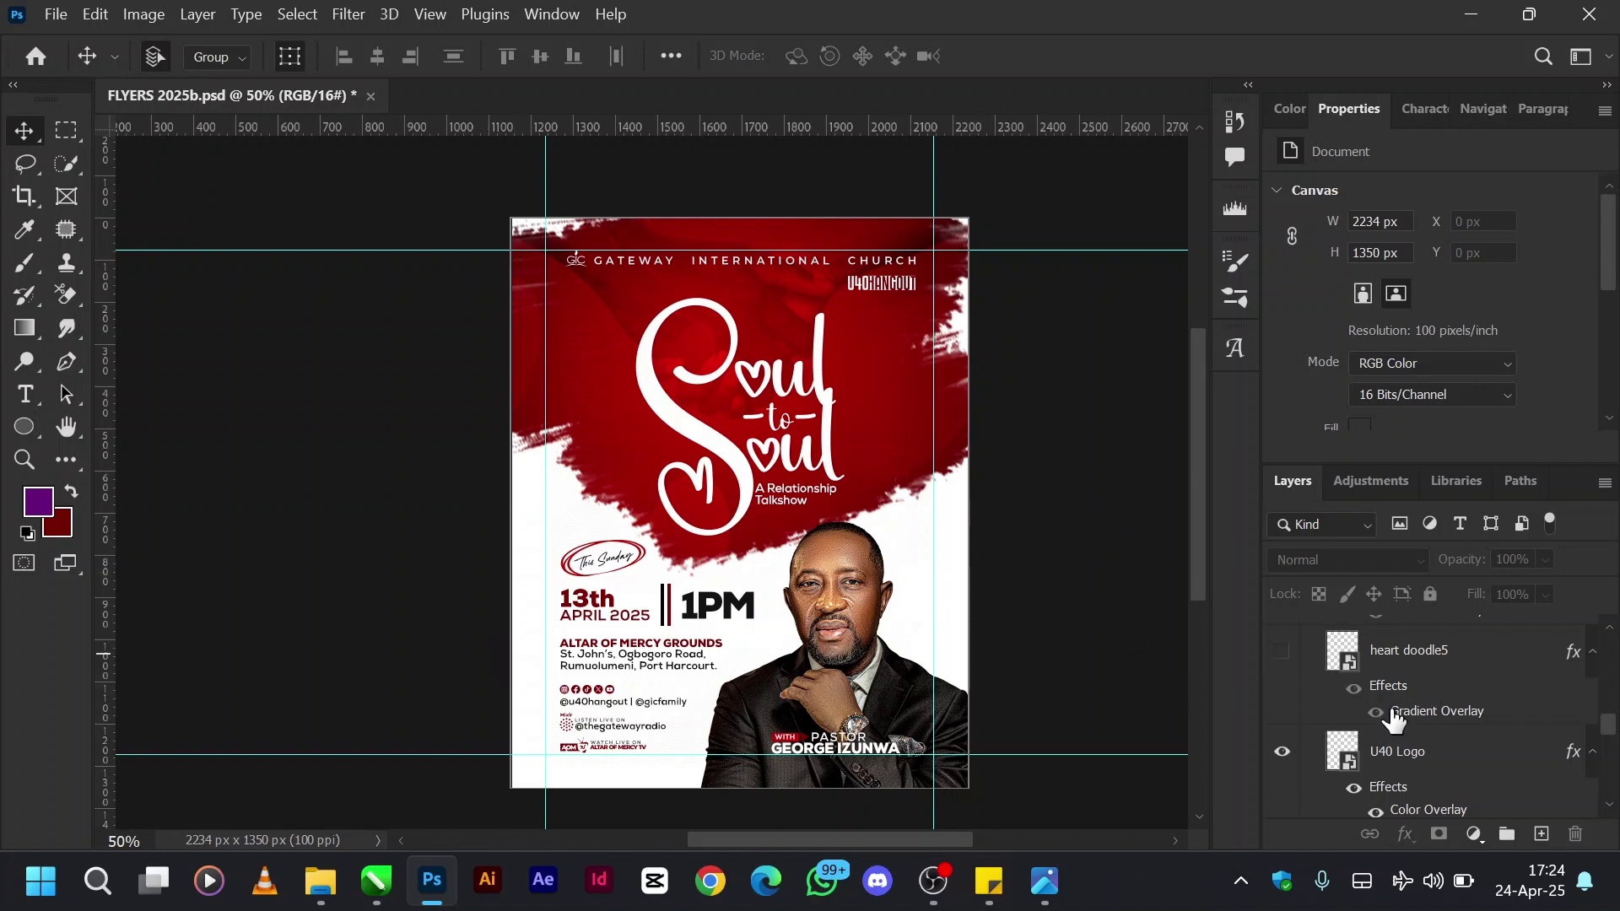
# Show heart doodle5 and review its Gradient Overlay, leaving it unchanged.
pyautogui.scroll(2, 1393, 720)
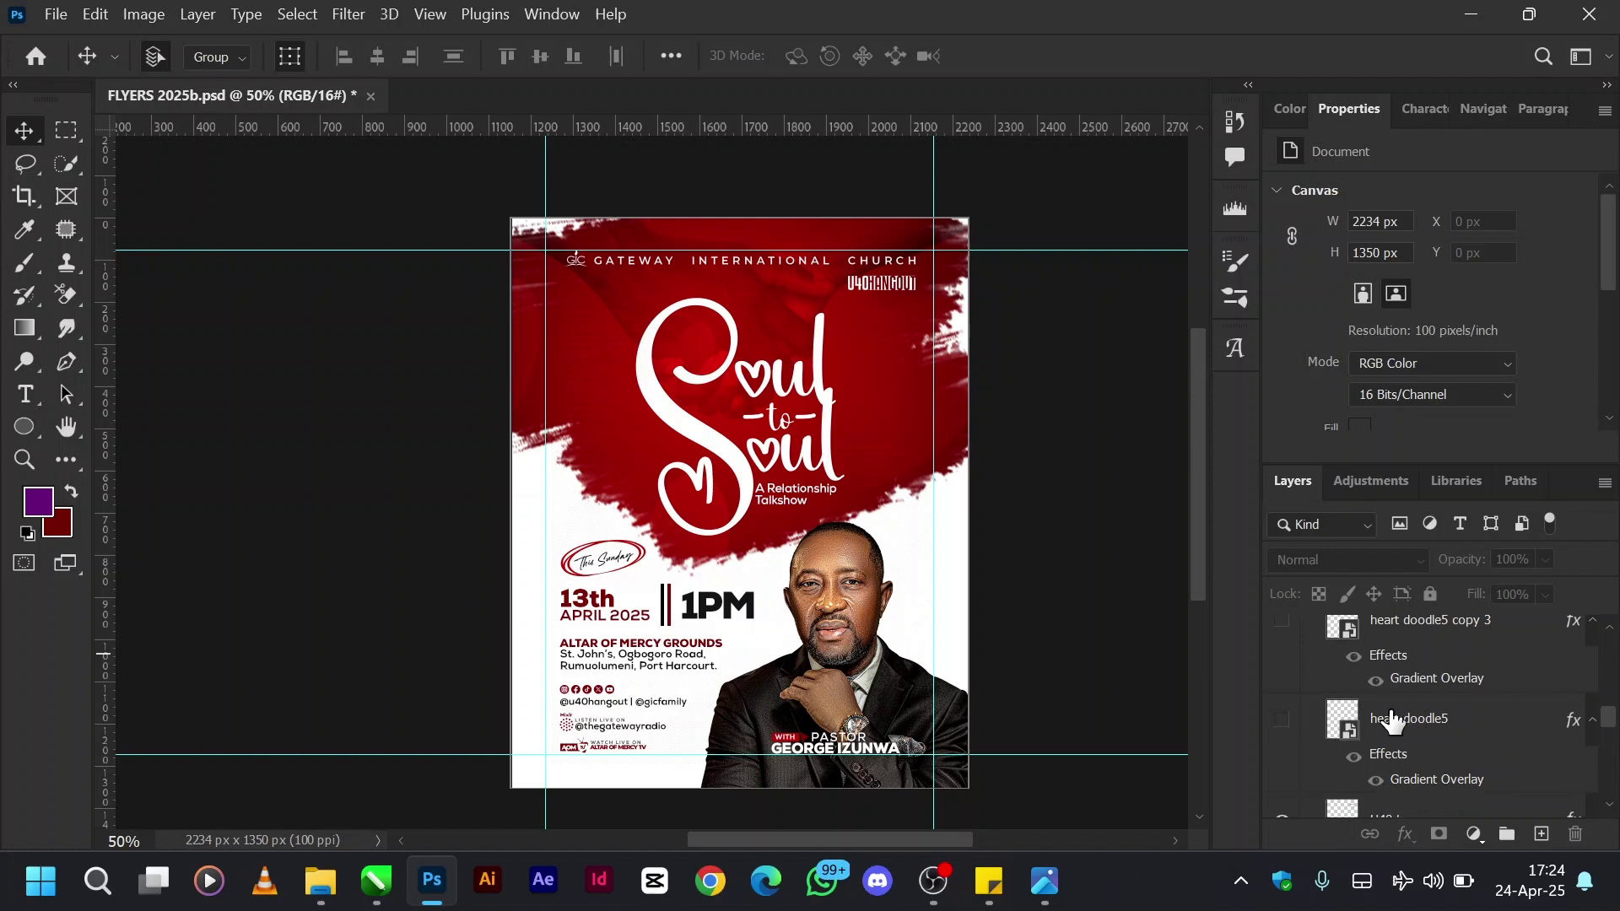
pyautogui.click(1282, 720)
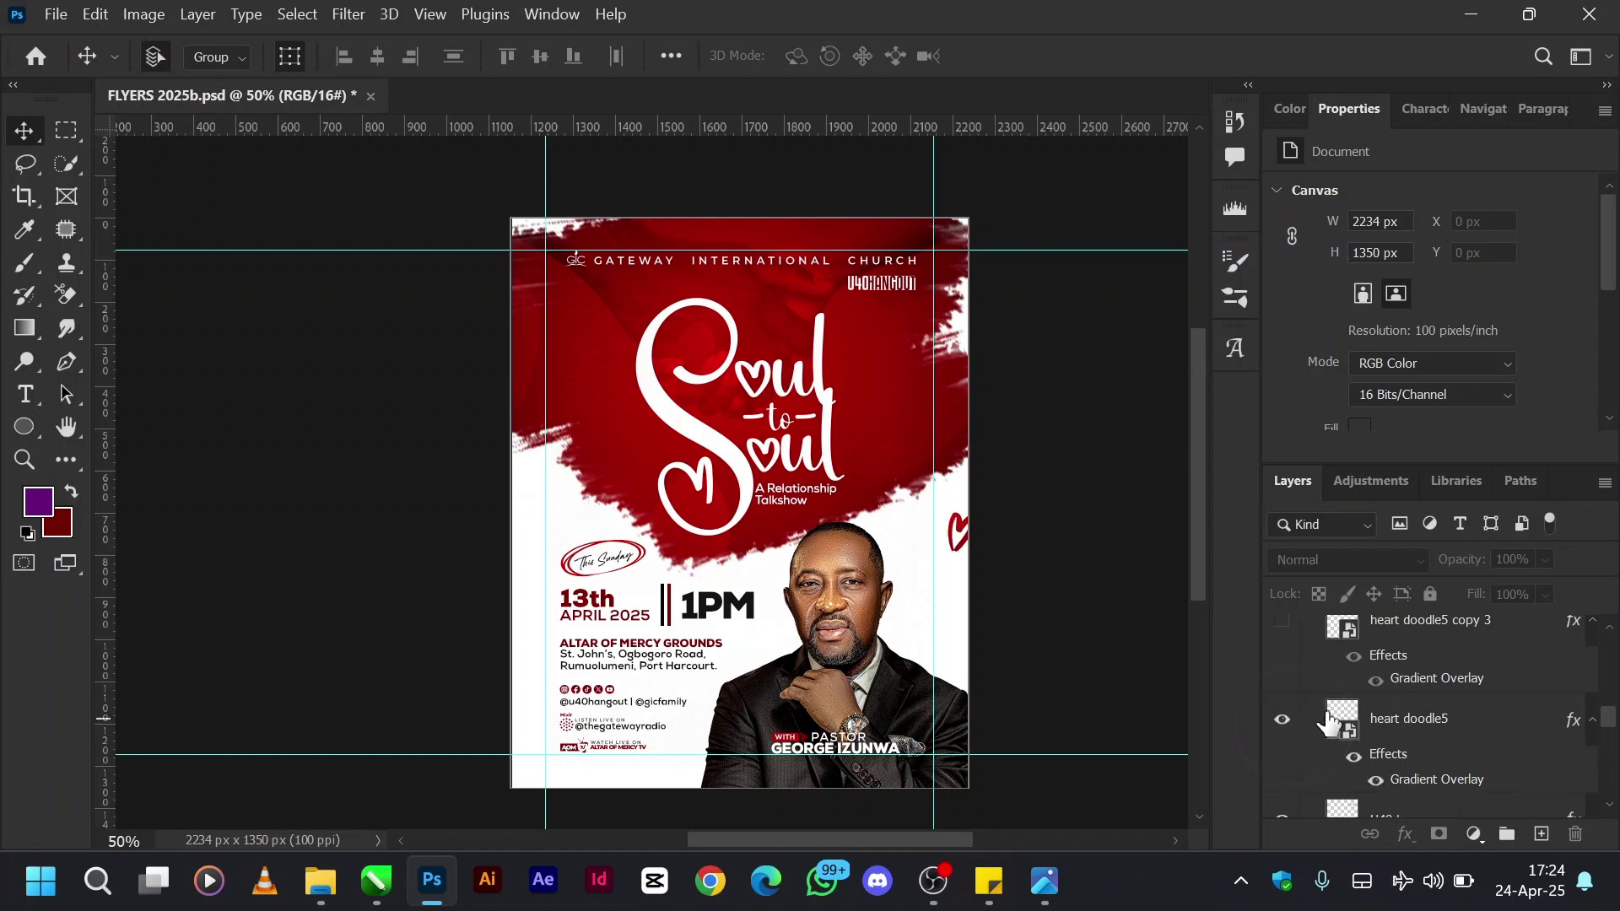
pyautogui.click(1405, 722)
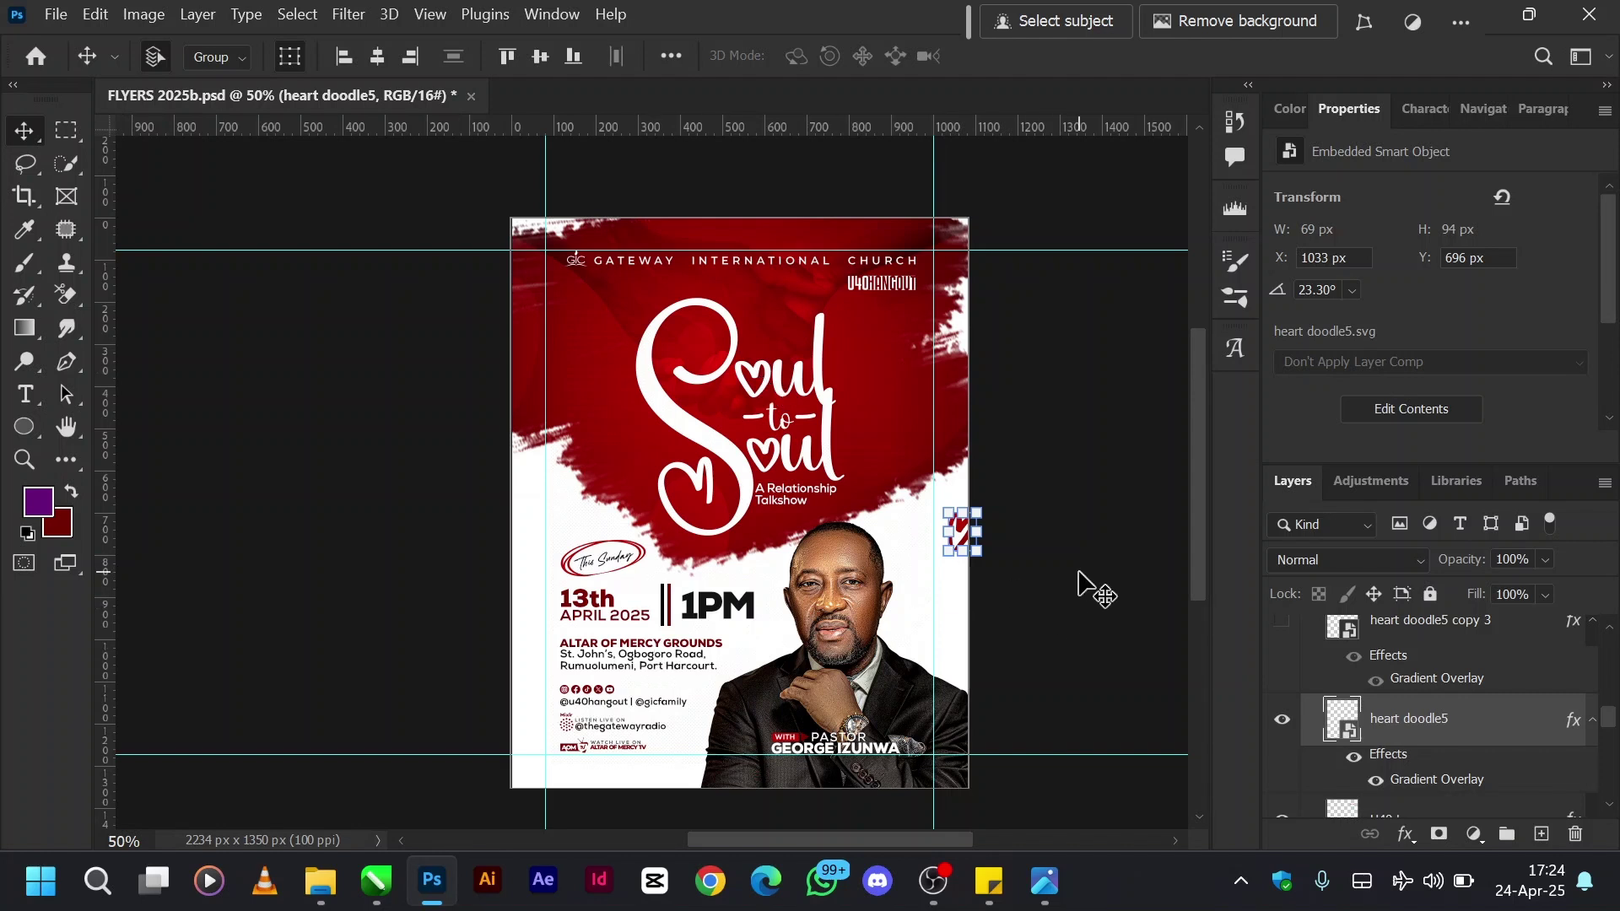
pyautogui.click(1407, 787)
pyautogui.click(1426, 787)
pyautogui.doubleClick(1426, 784)
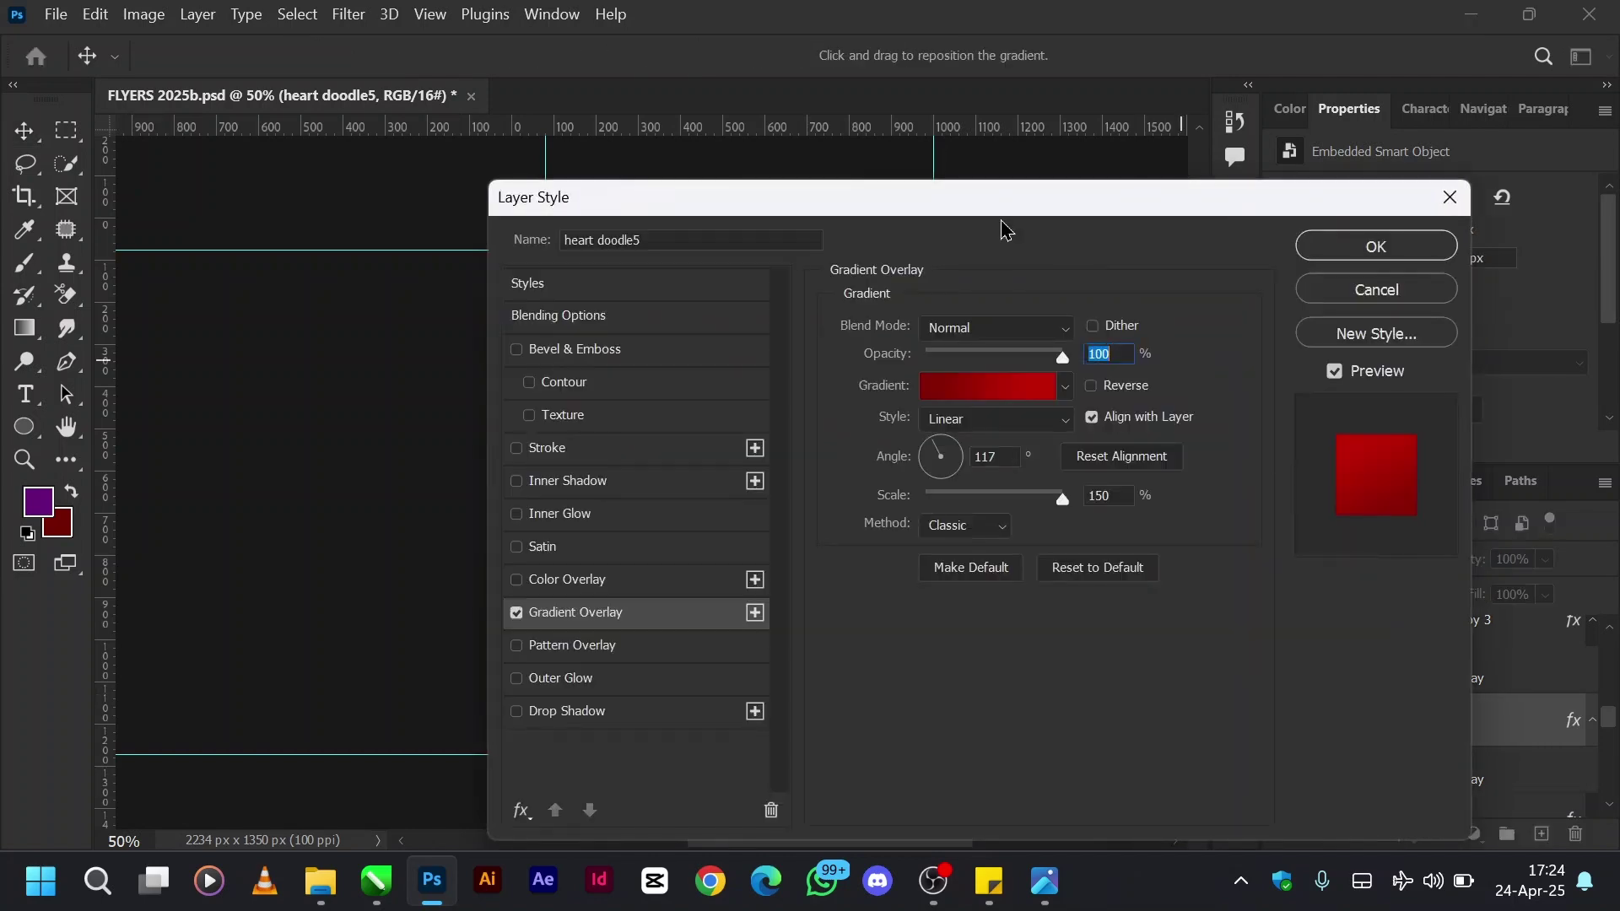
pyautogui.moveTo(888, 211); pyautogui.dragTo(1255, 91)
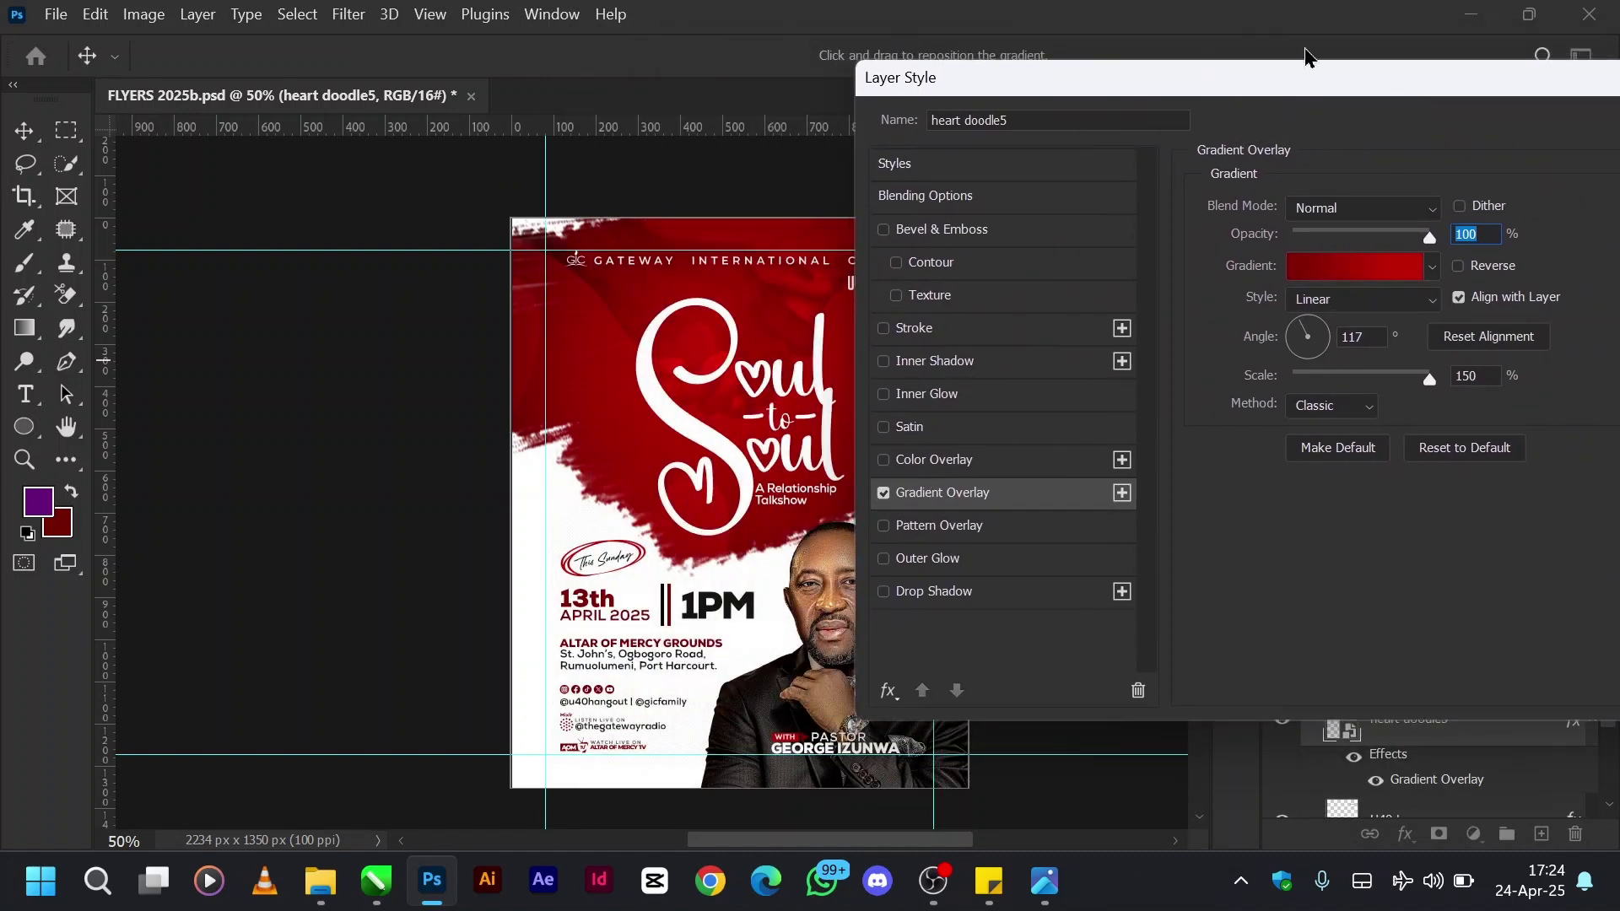
pyautogui.moveTo(1288, 66); pyautogui.dragTo(1465, 67)
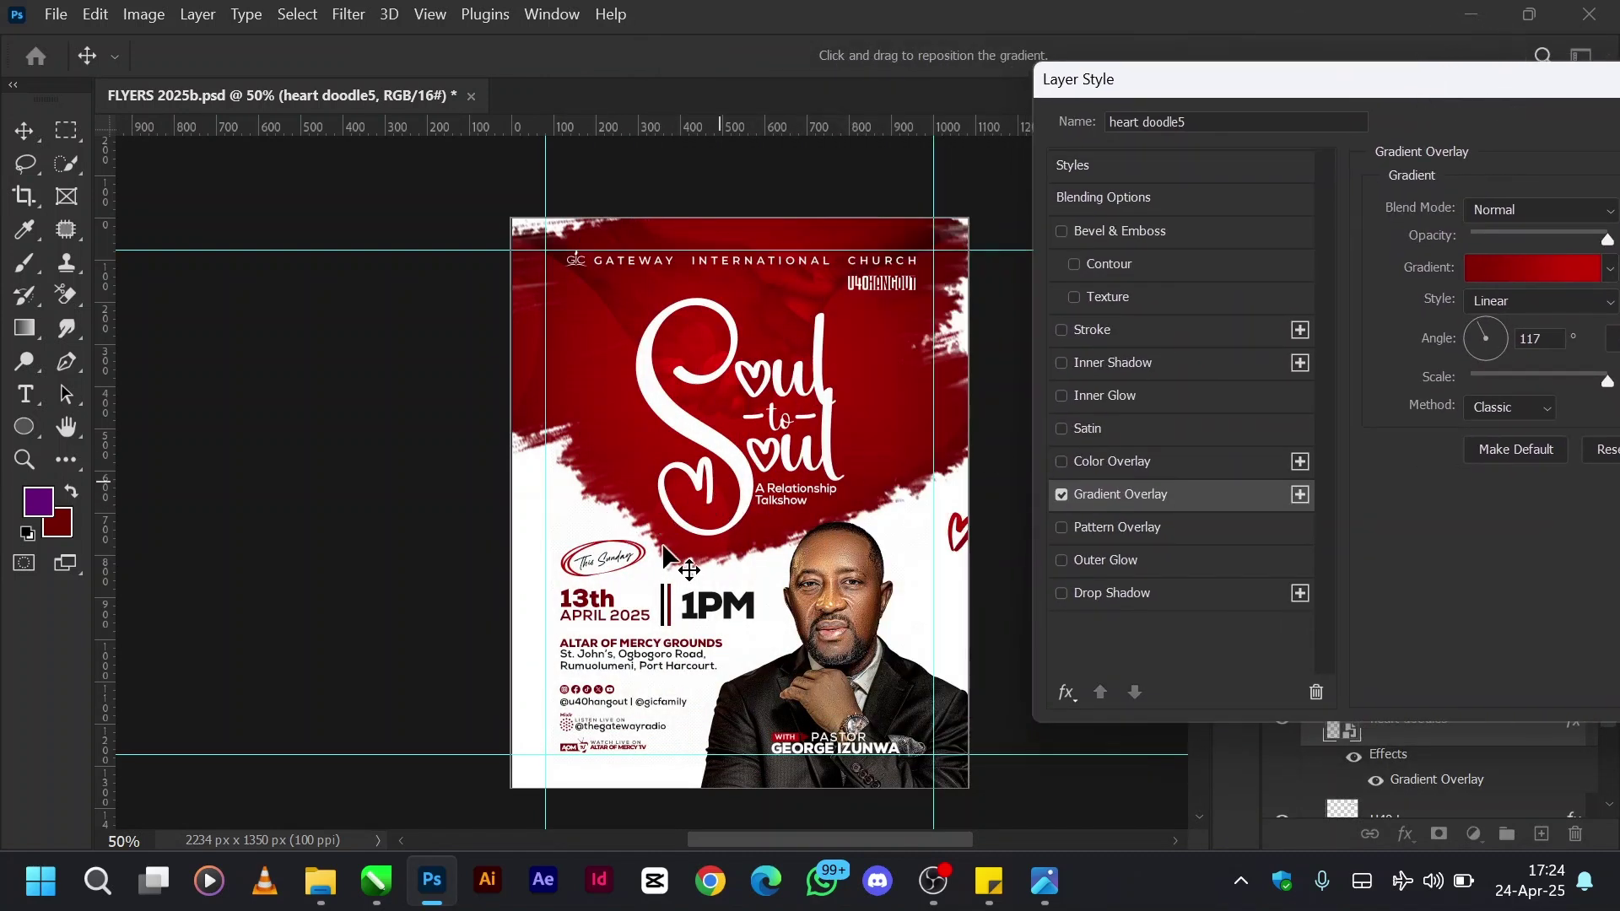
pyautogui.moveTo(1522, 90); pyautogui.dragTo(798, 144)
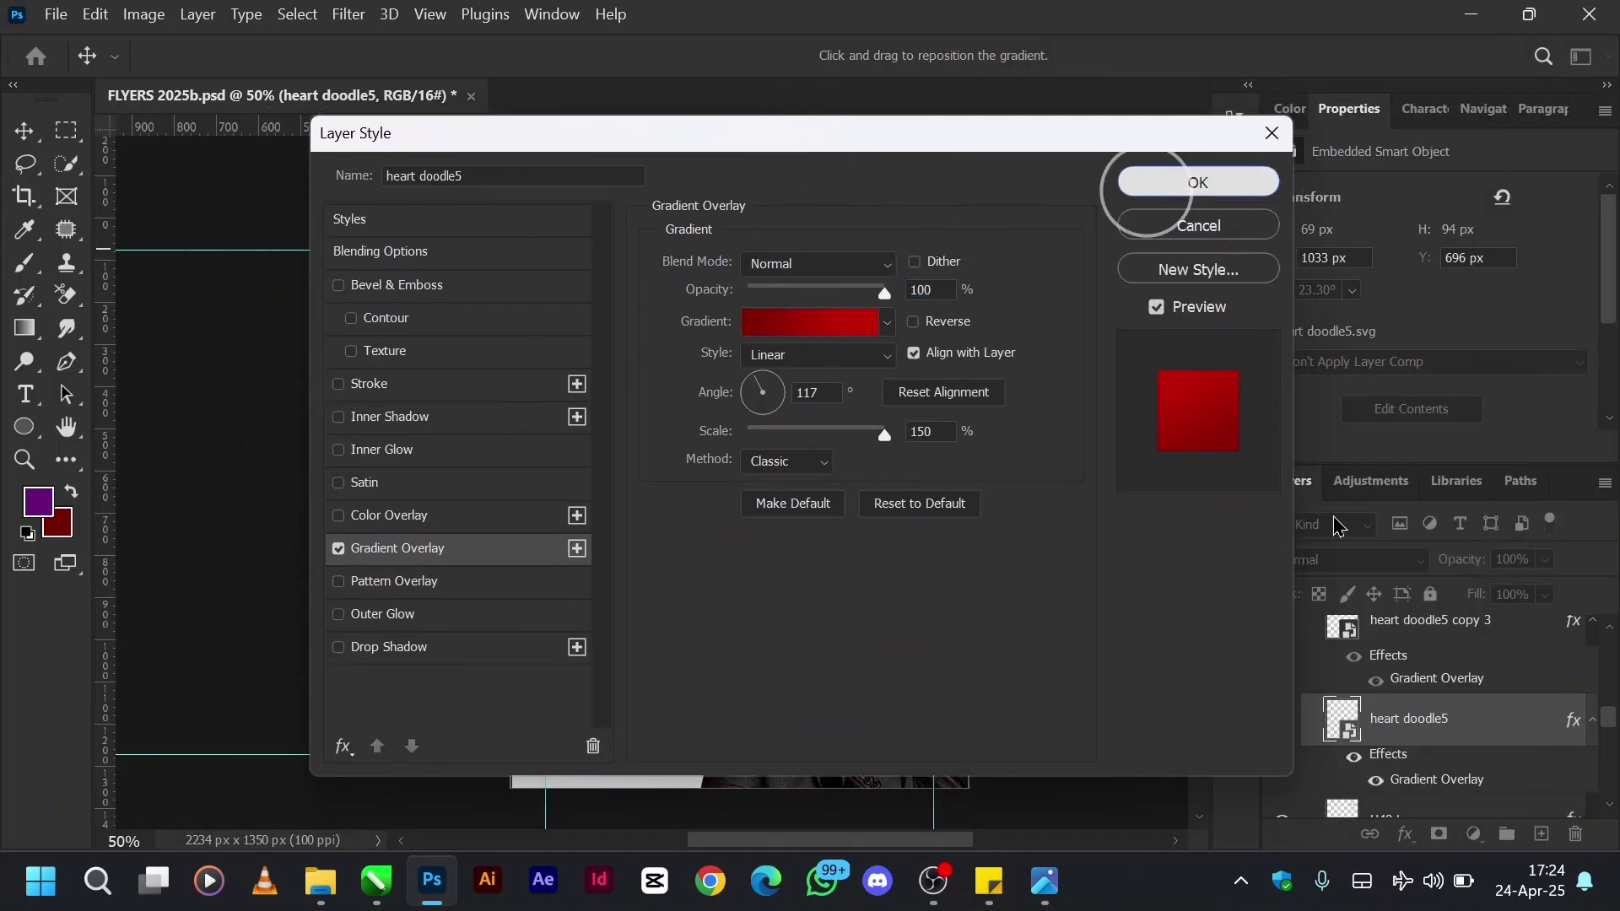
pyautogui.click(1144, 194)
# Show the heart doodle5 copy 3, copy and copy 2 layers.
pyautogui.scroll(2, 1416, 725)
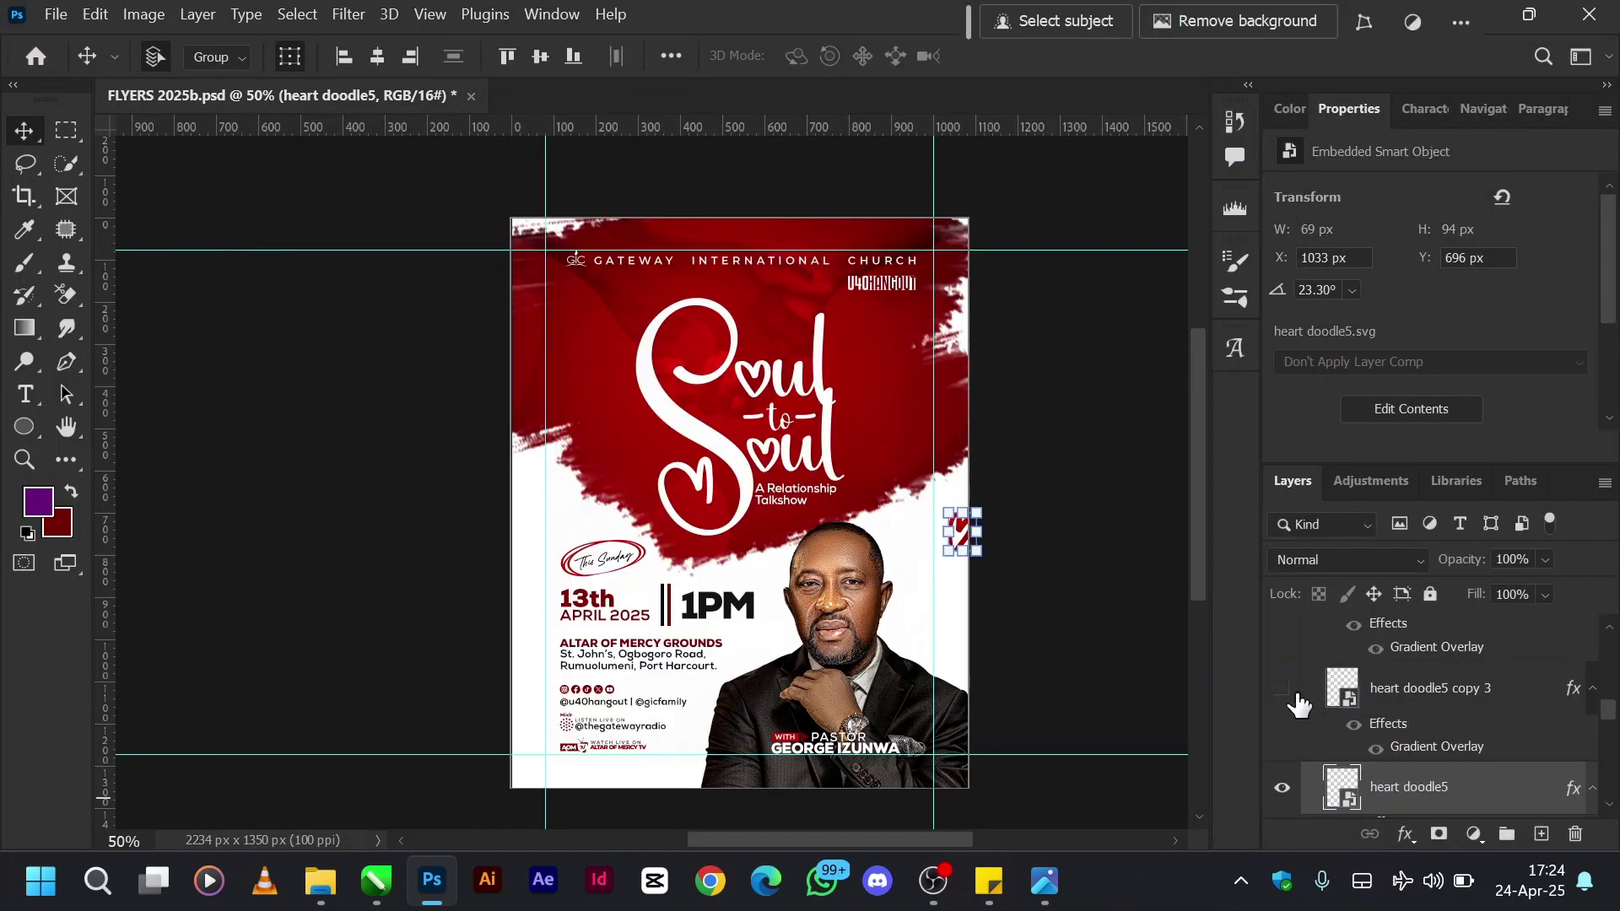
pyautogui.click(1283, 690)
pyautogui.scroll(2, 1329, 728)
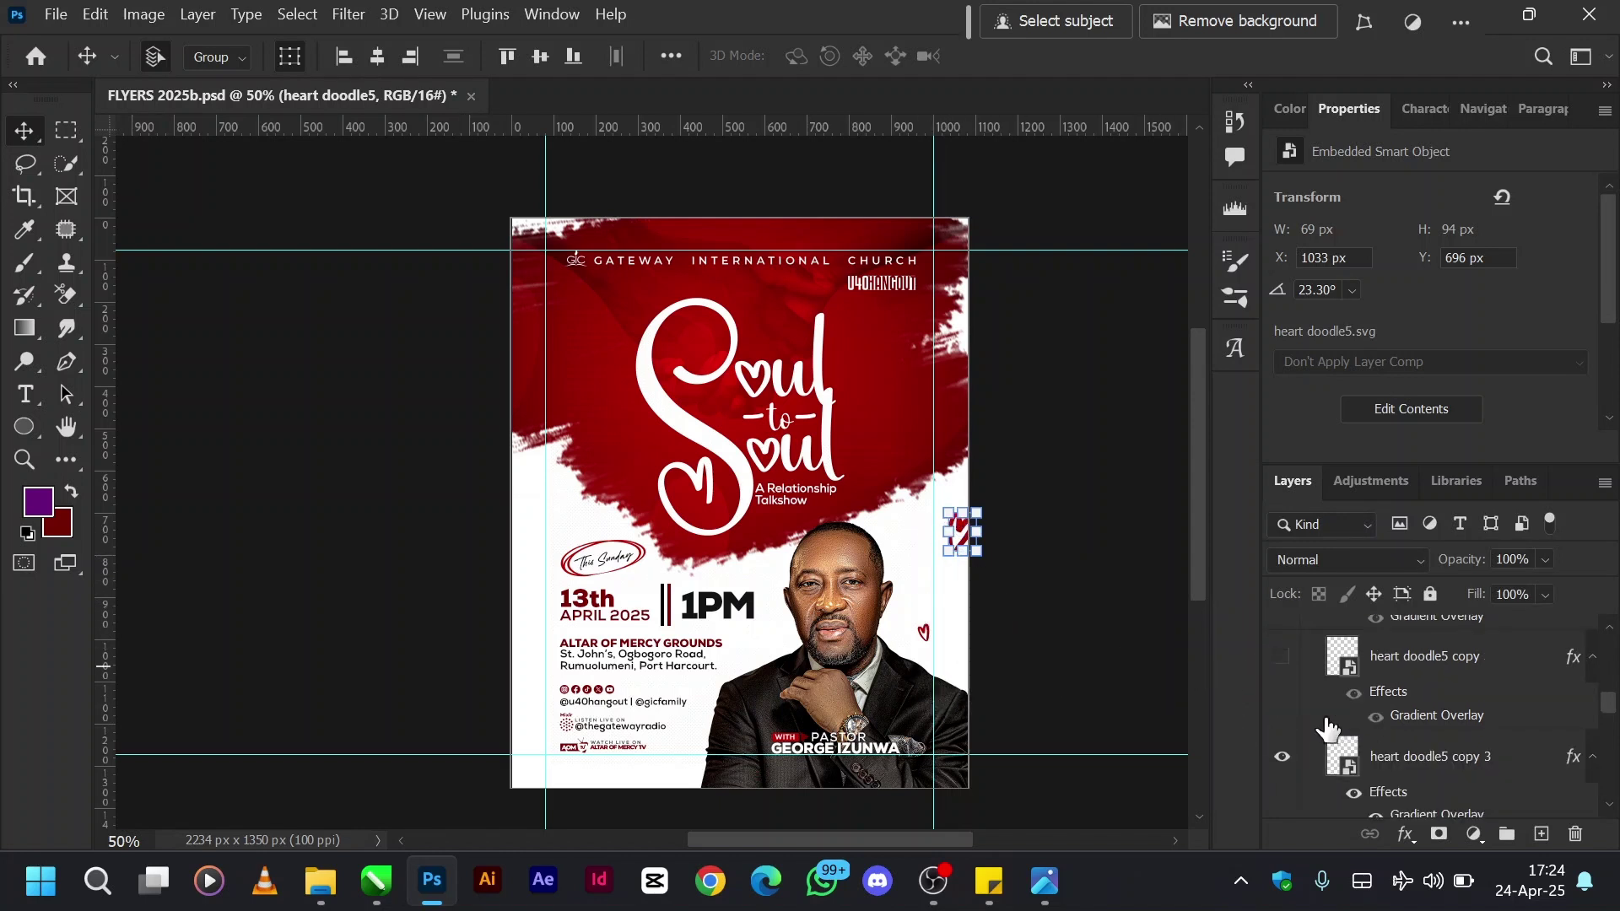
pyautogui.click(1281, 657)
pyautogui.click(1057, 540)
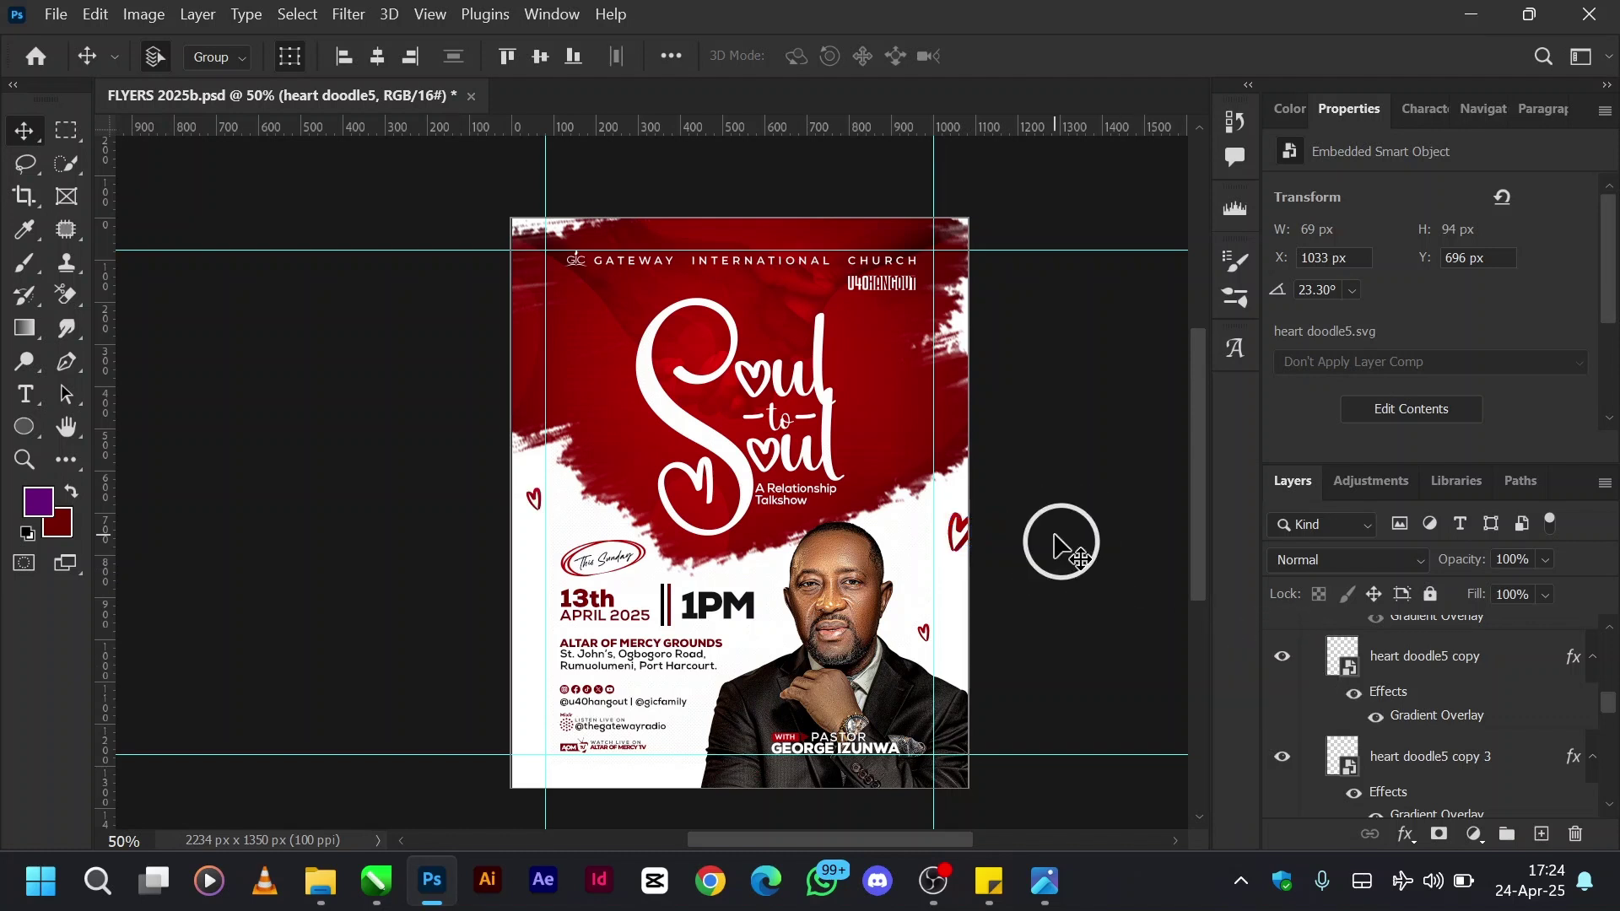
pyautogui.scroll(4, 1350, 709)
pyautogui.click(1282, 693)
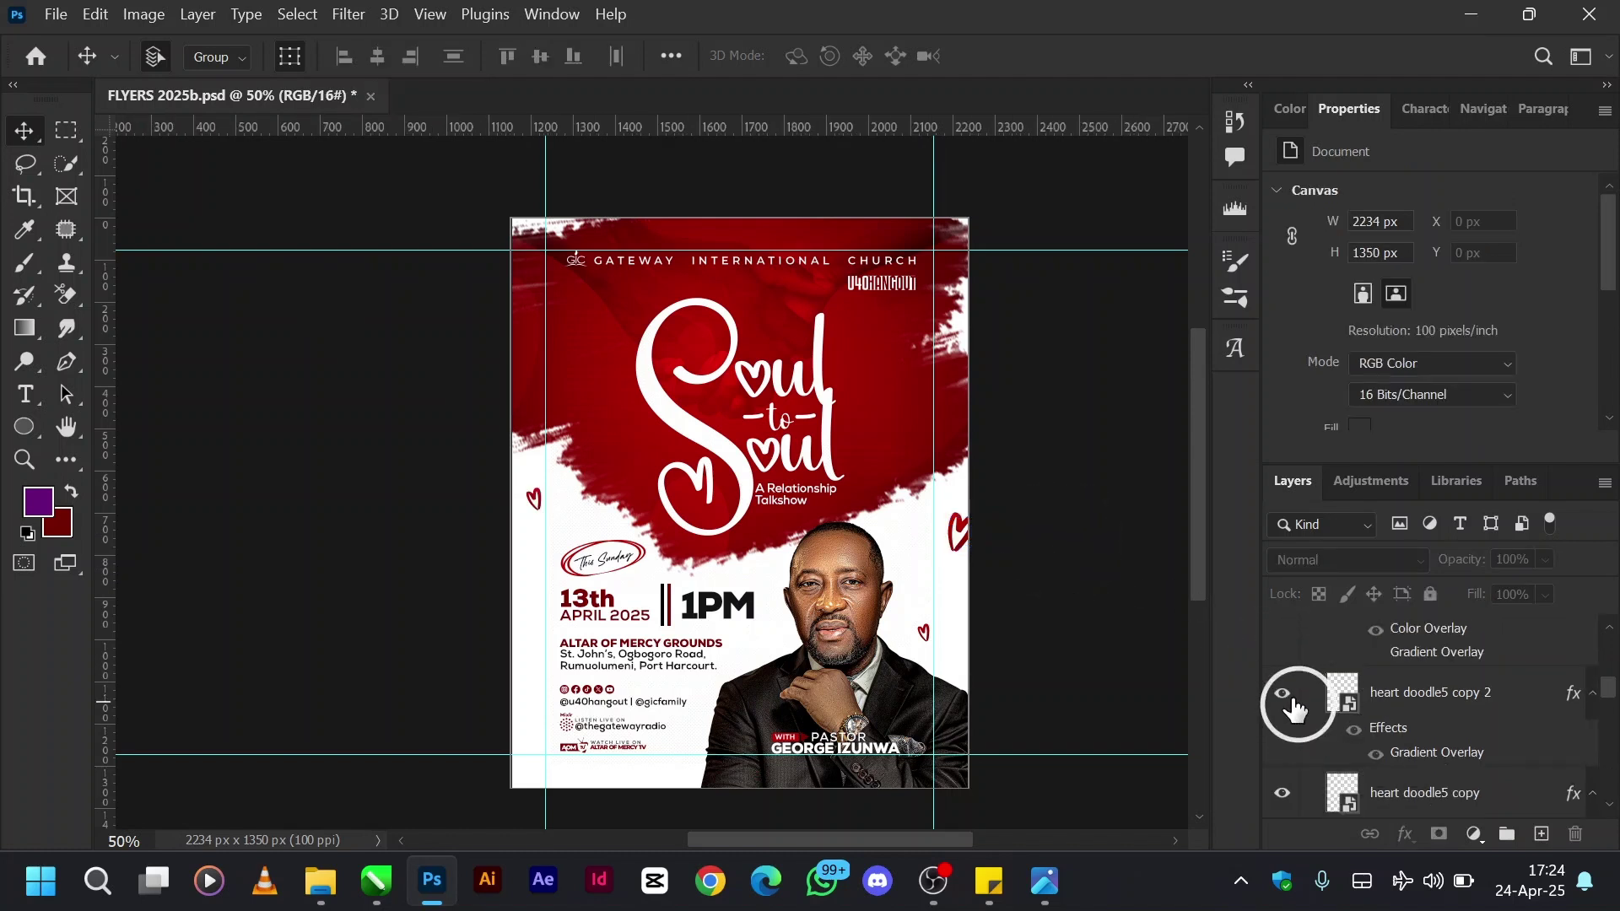
pyautogui.scroll(1, 1308, 718)
pyautogui.scroll(2, 1322, 739)
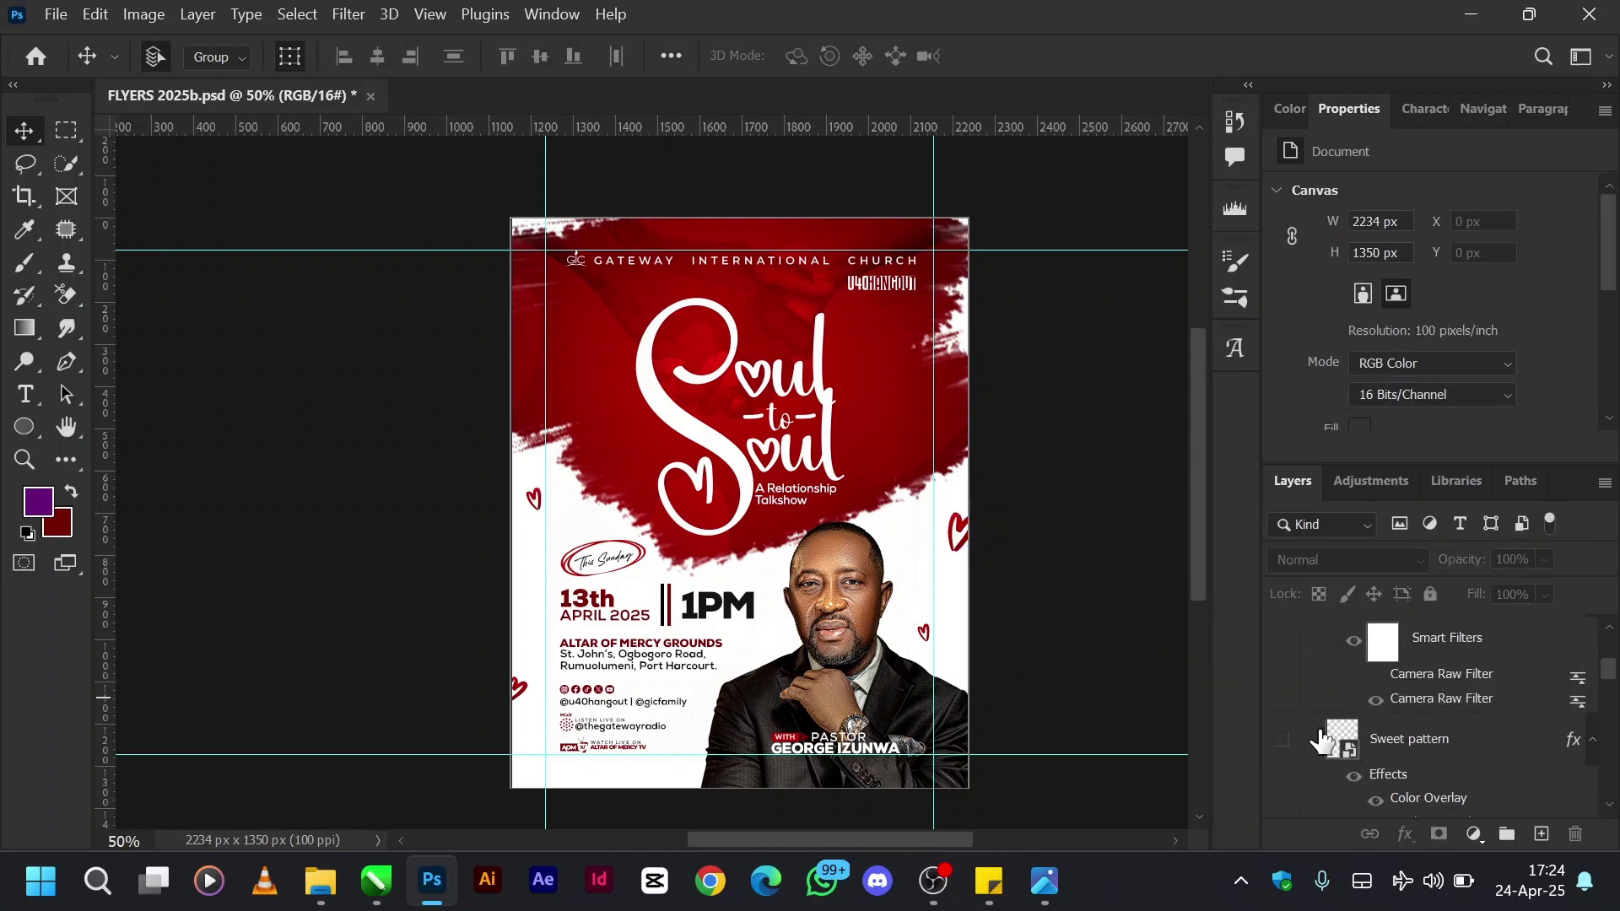
# Show and select the Sweet pattern layer, hiding its colour effects.
pyautogui.click(1281, 739)
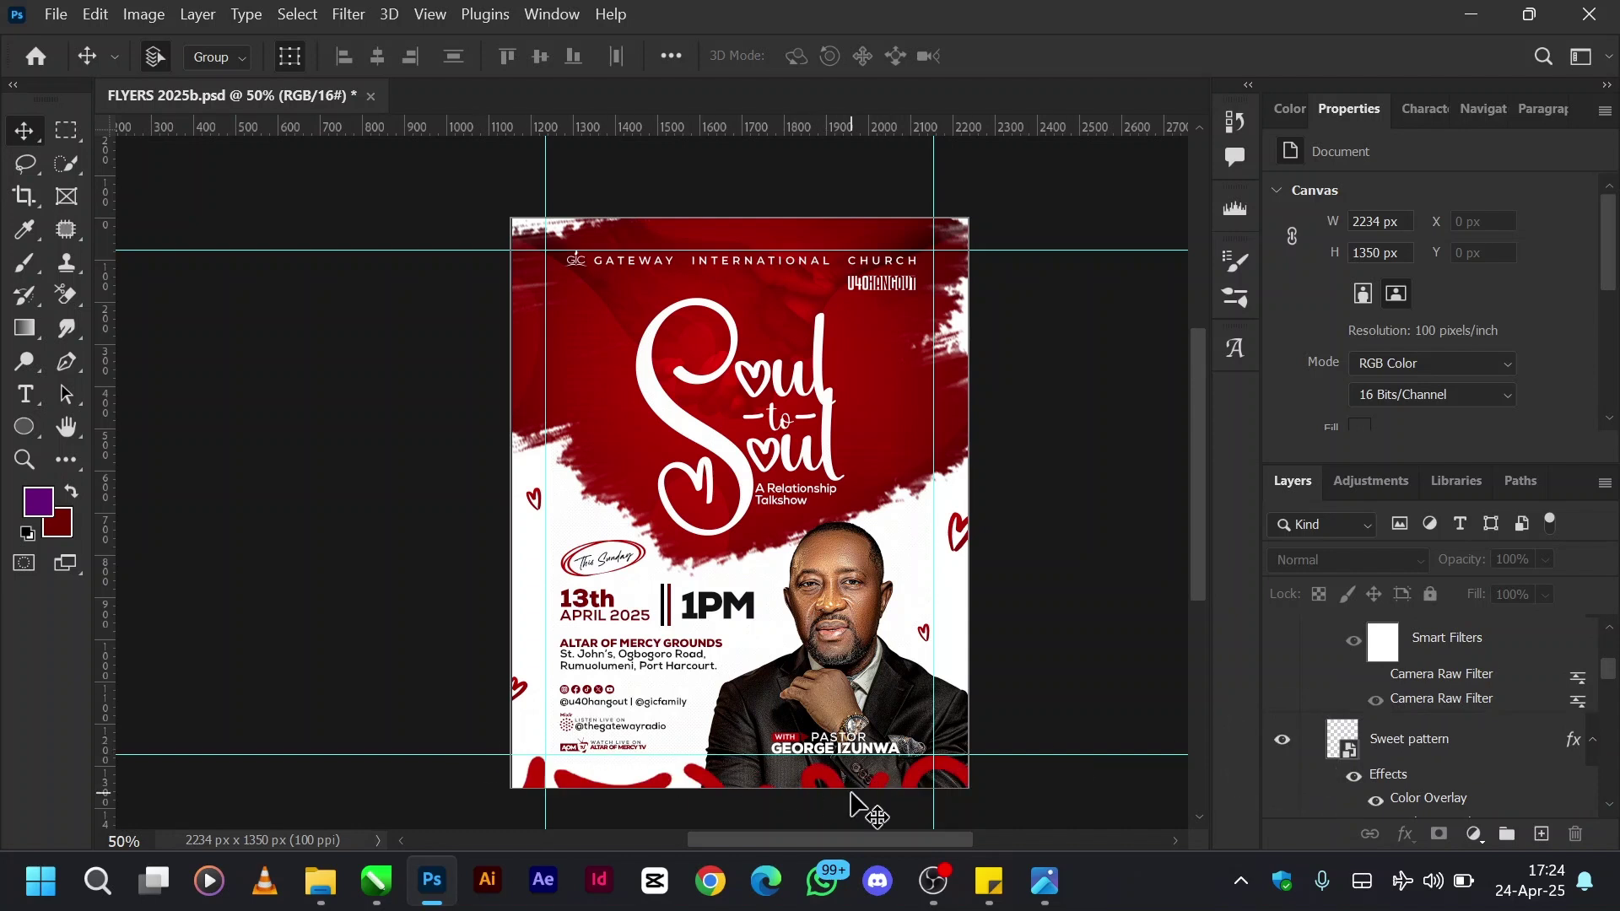
pyautogui.click(1413, 739)
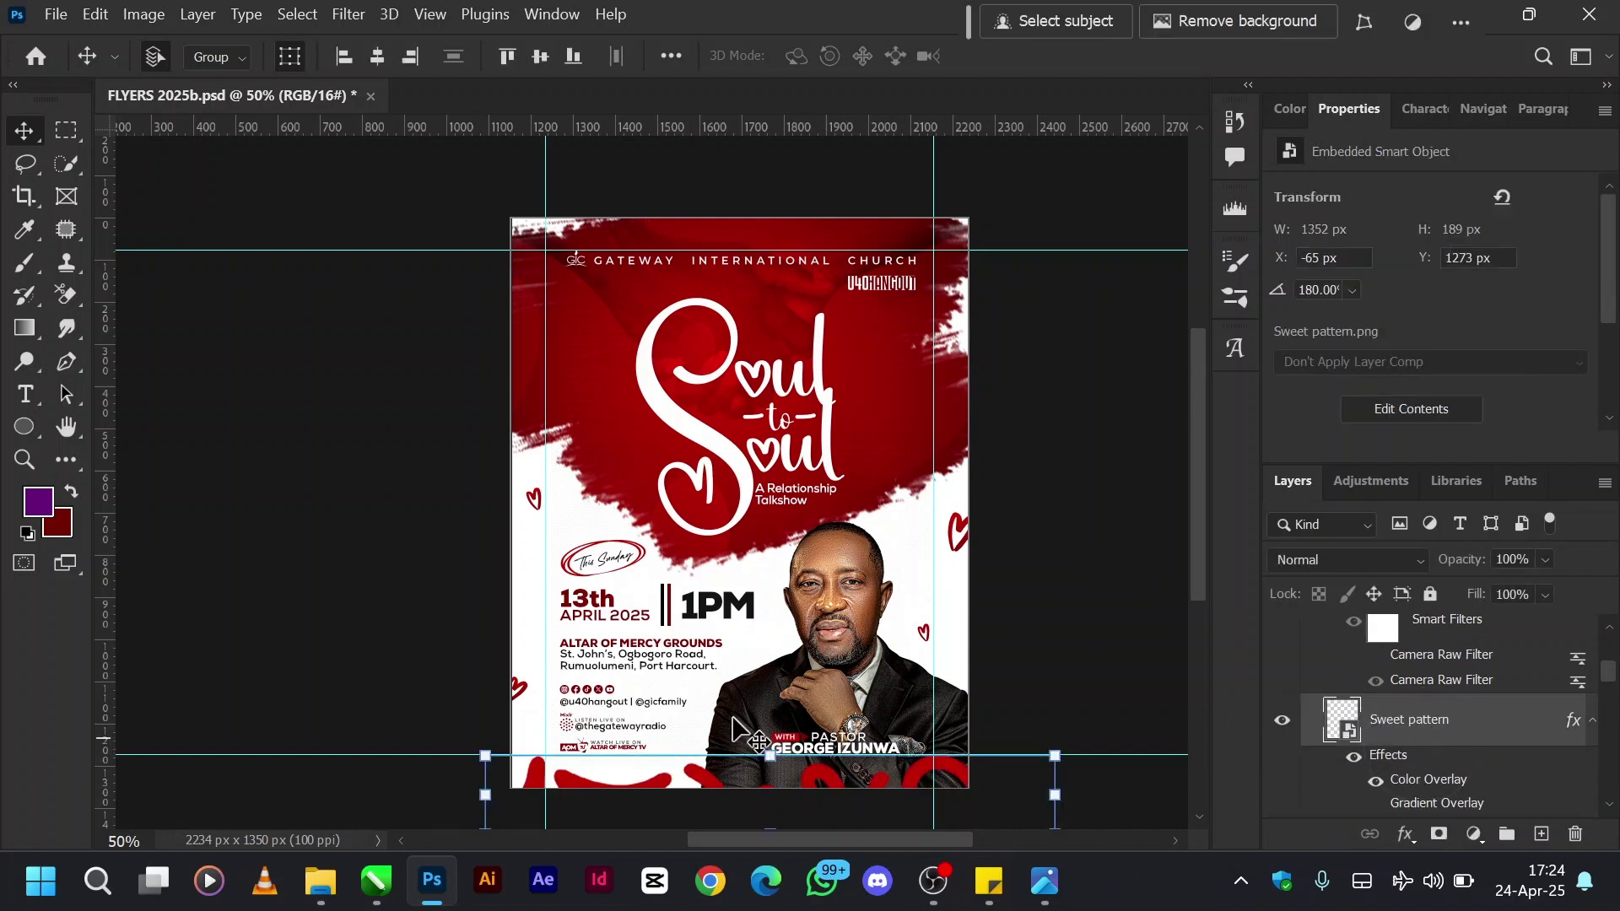
pyautogui.click(1354, 756)
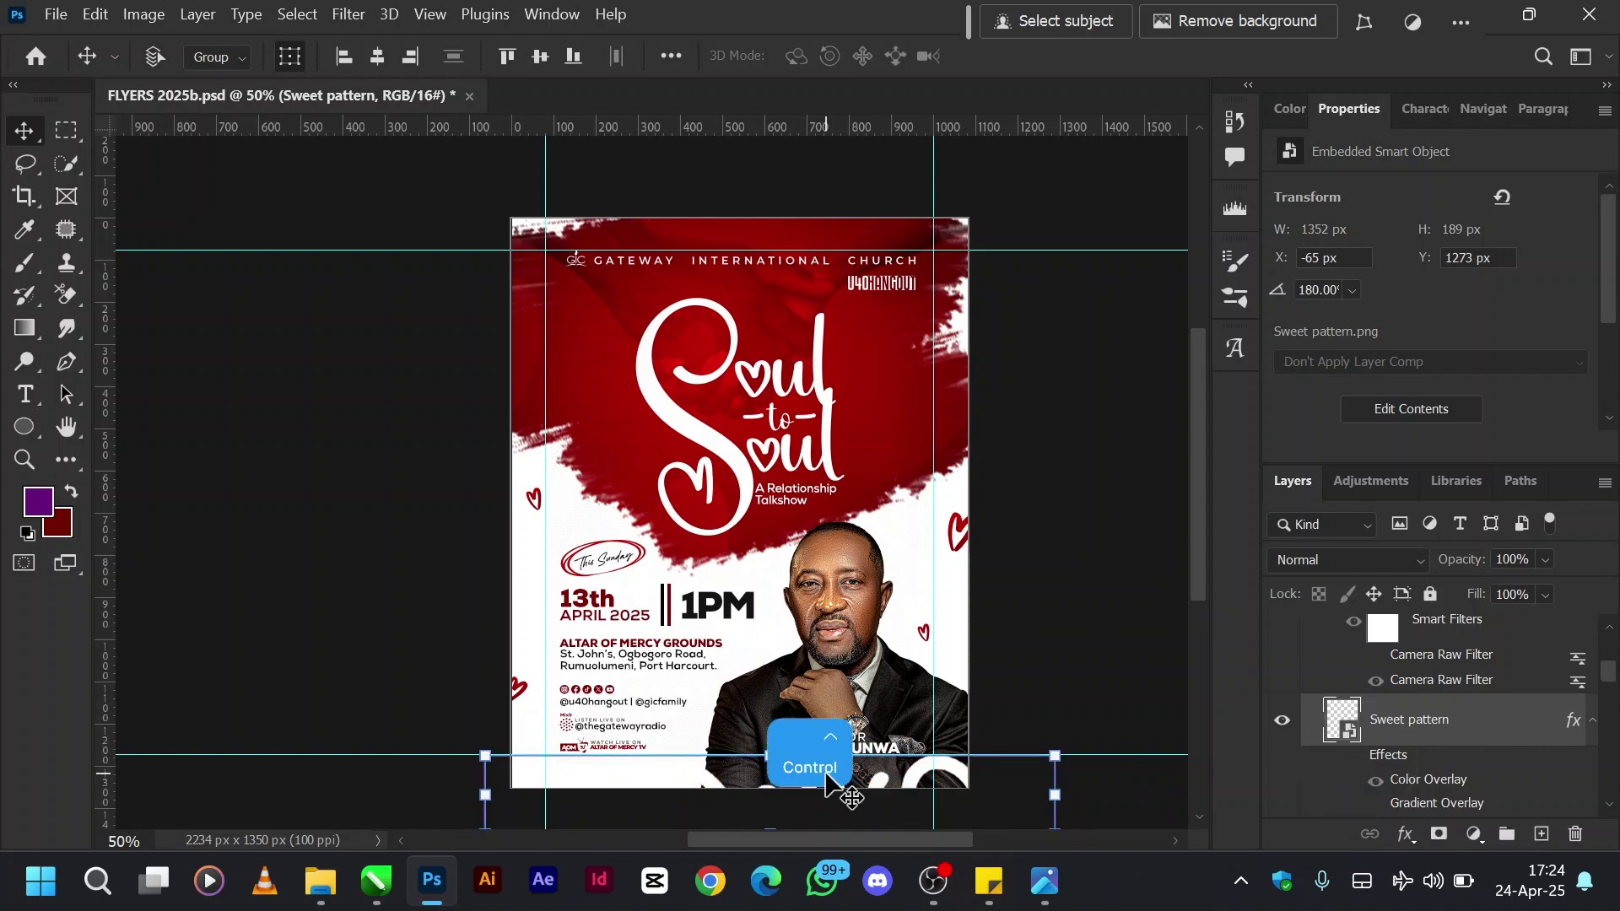
# Try moving and shrinking the Sweet pattern over the title, then undo it back to the bottom.
pyautogui.moveTo(826, 775); pyautogui.dragTo(793, 291)
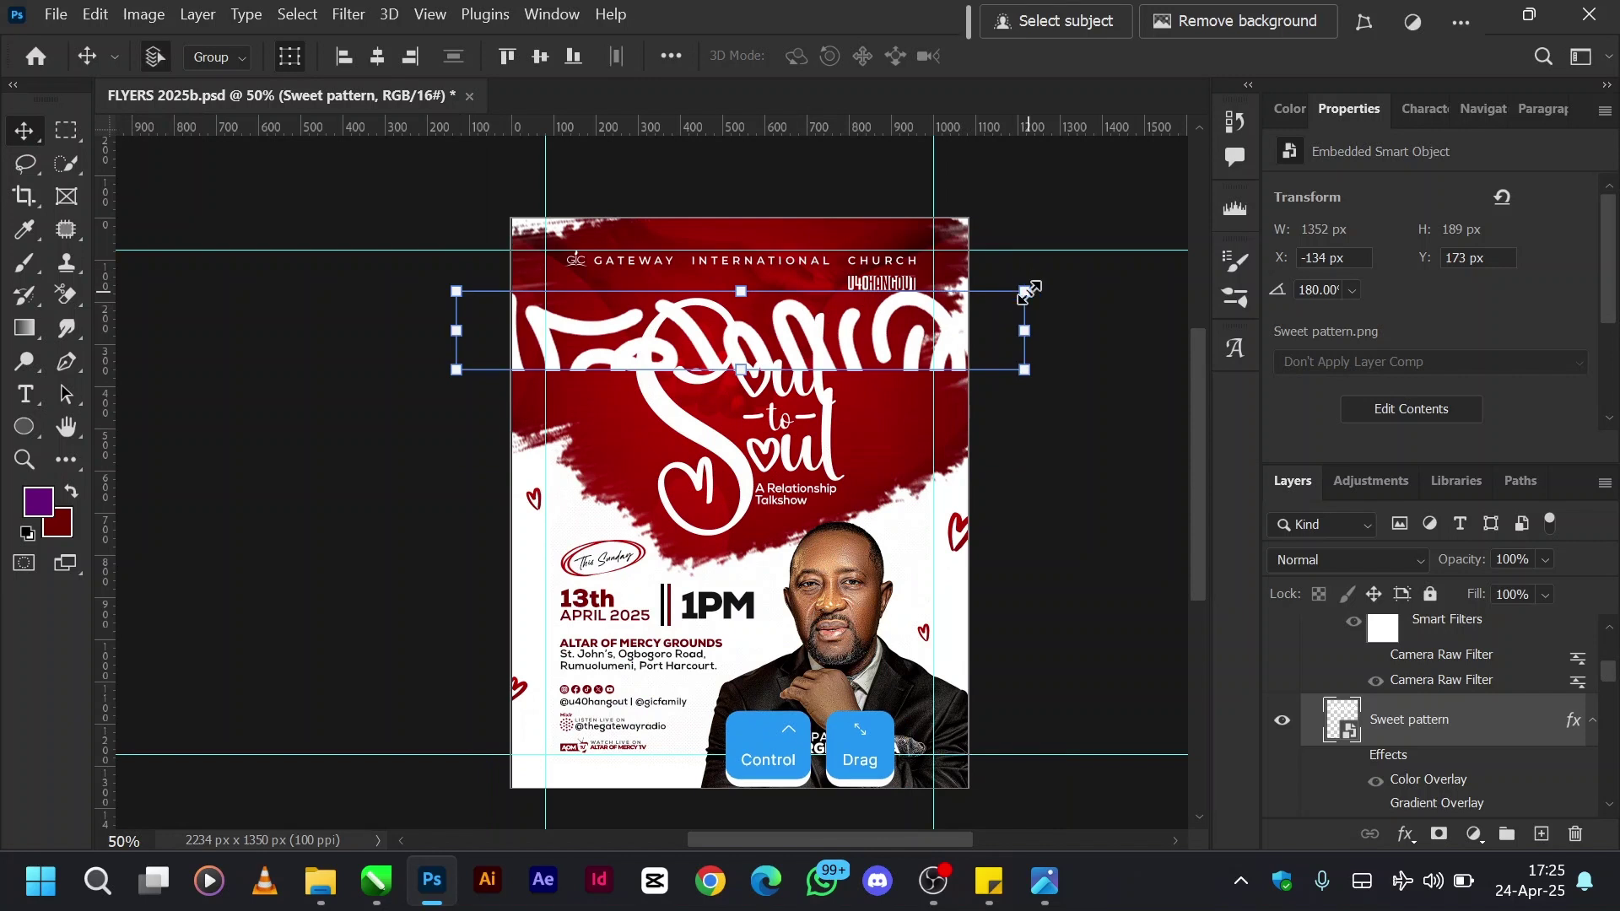
pyautogui.moveTo(1024, 292); pyautogui.dragTo(922, 287)
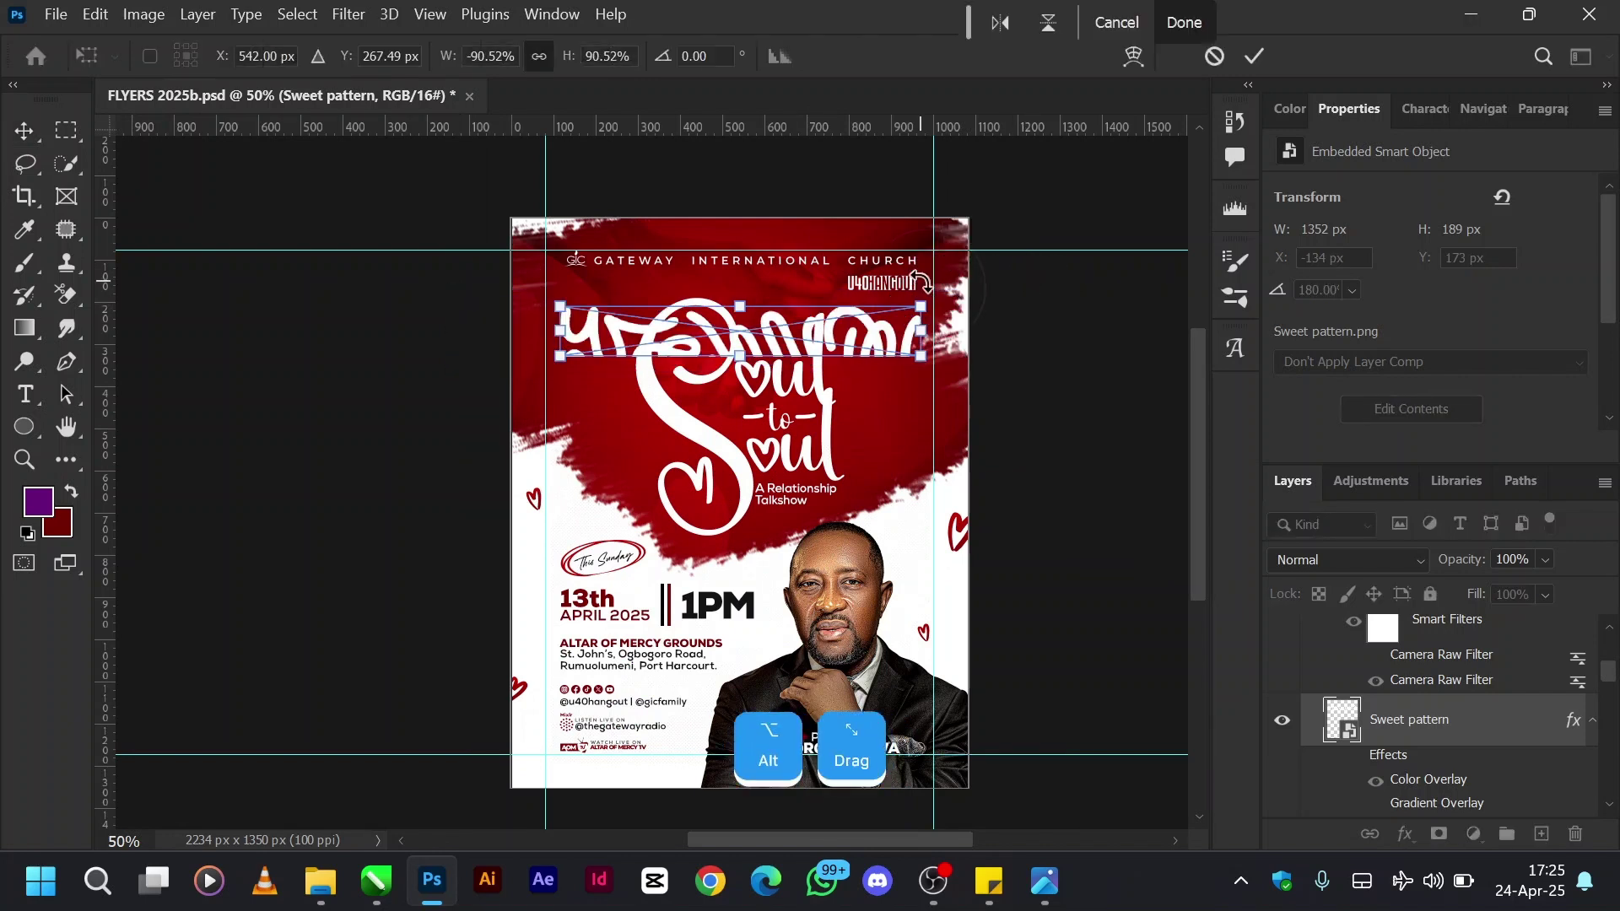
pyautogui.moveTo(871, 338); pyautogui.dragTo(857, 302)
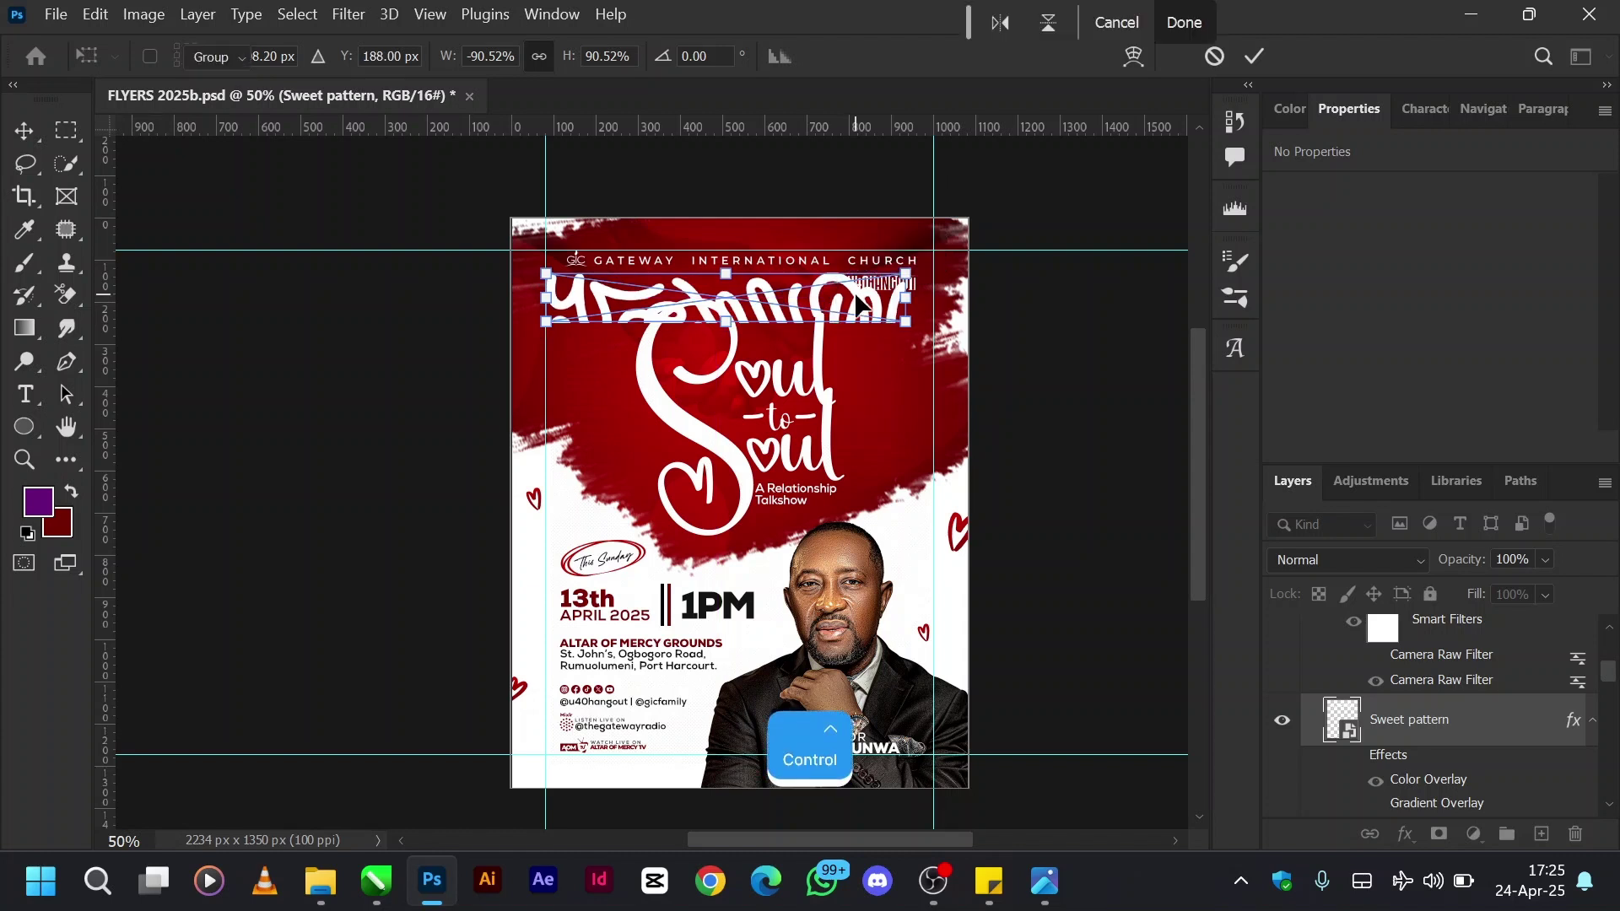
pyautogui.hotkey('ctrl', 'z')
pyautogui.hotkey('ctrl', 'z')
pyautogui.hotkey('ctrl', 'z')
pyautogui.hotkey('ctrl', 'z')
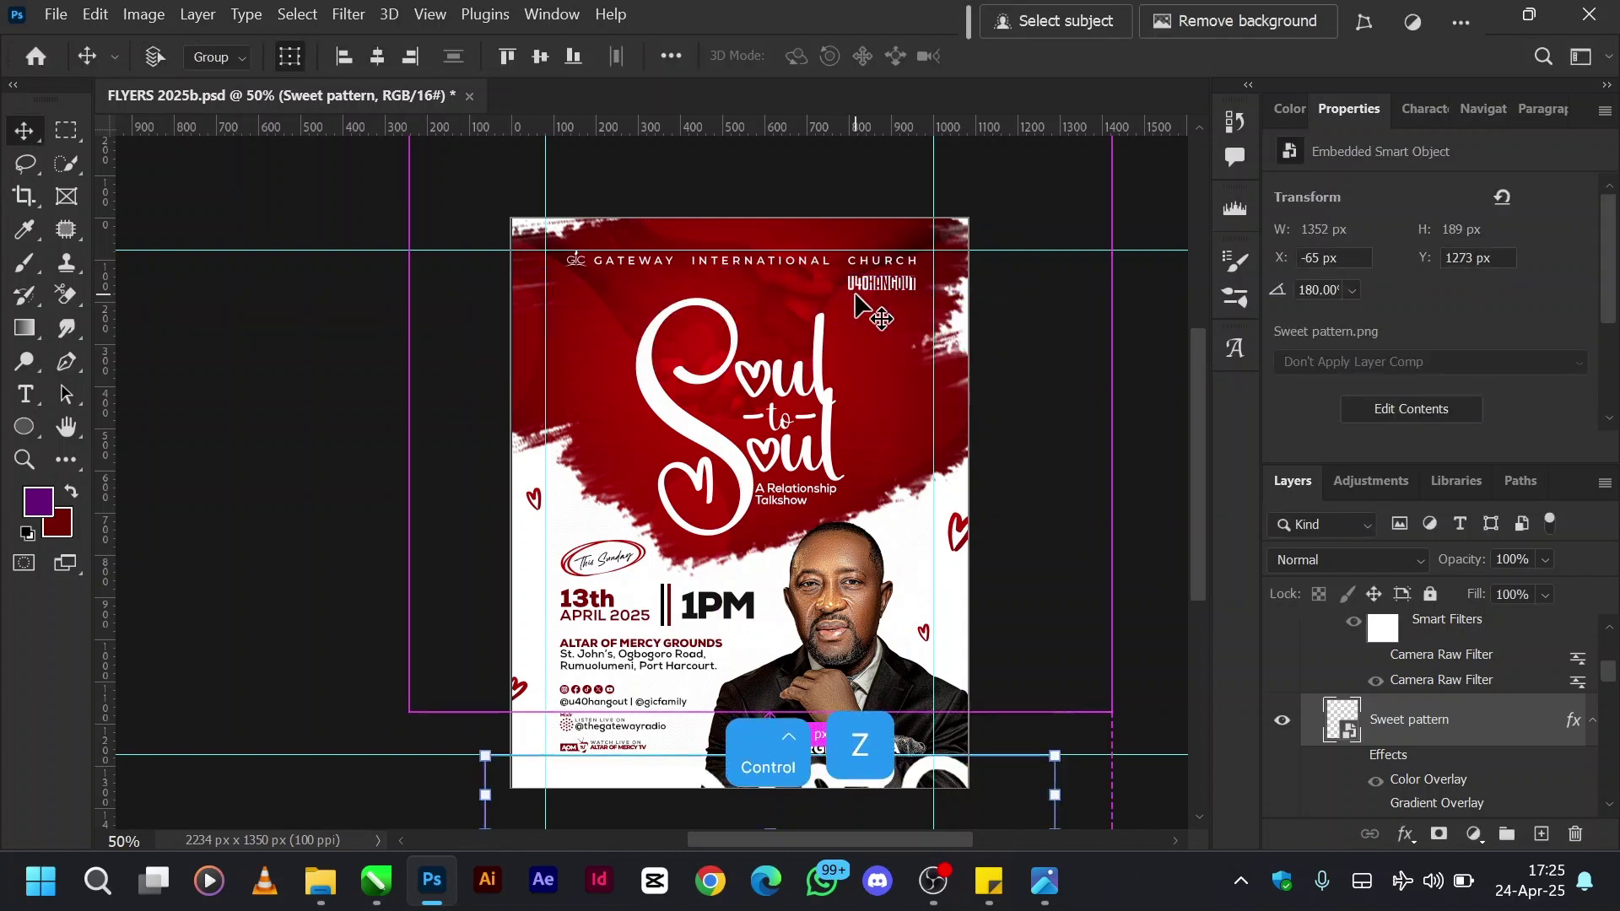
pyautogui.hotkey('ctrl', 'z')
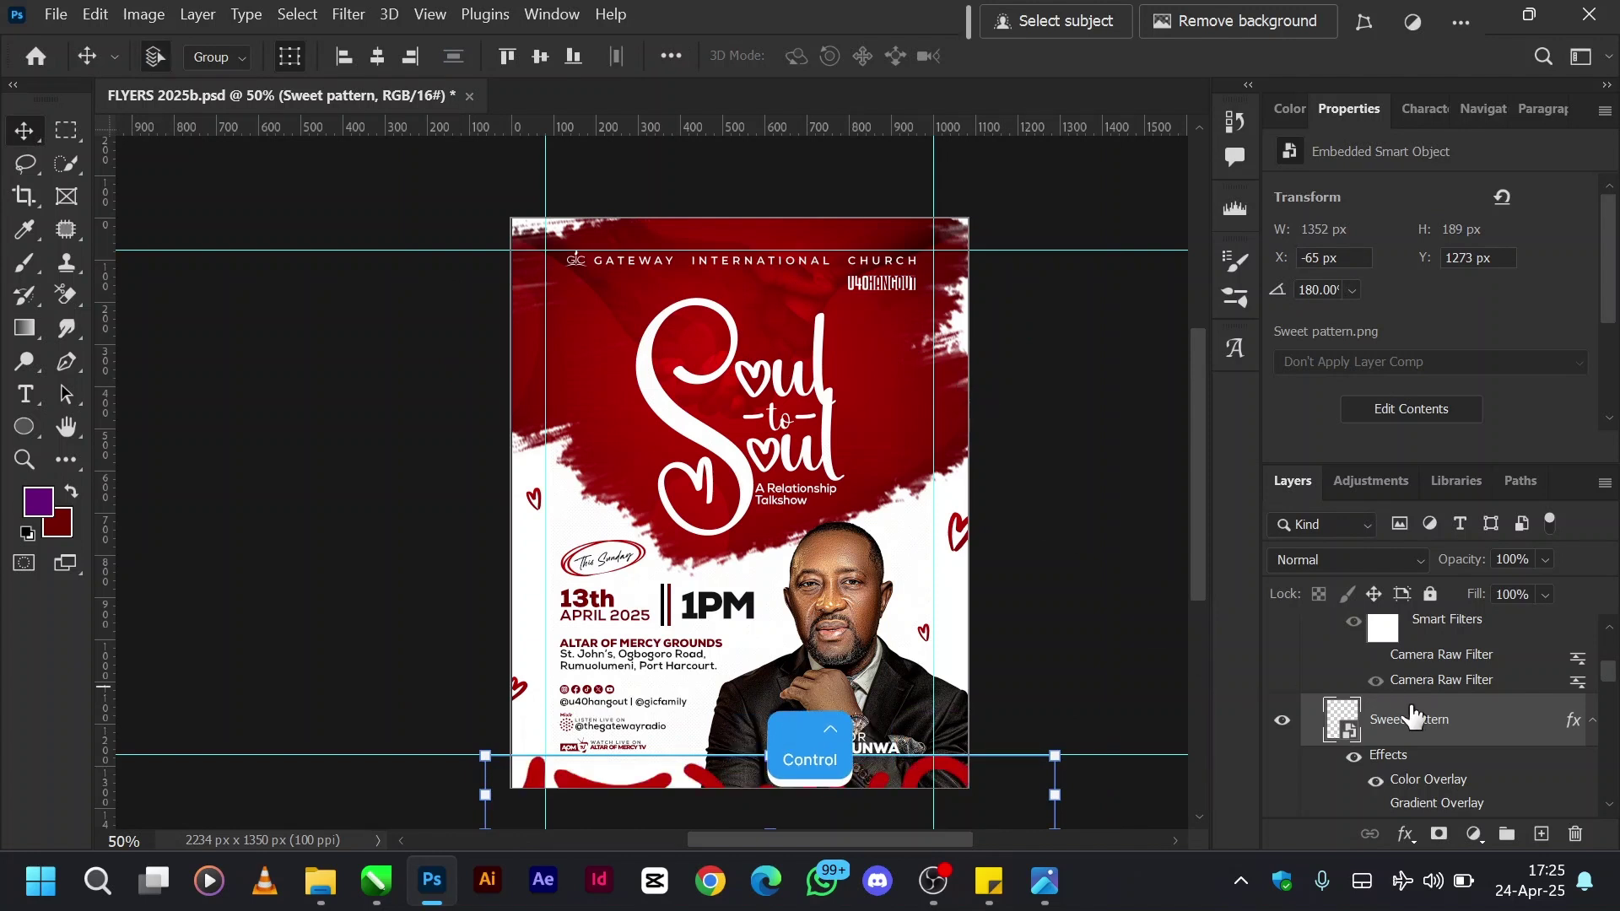
pyautogui.scroll(1, 1413, 716)
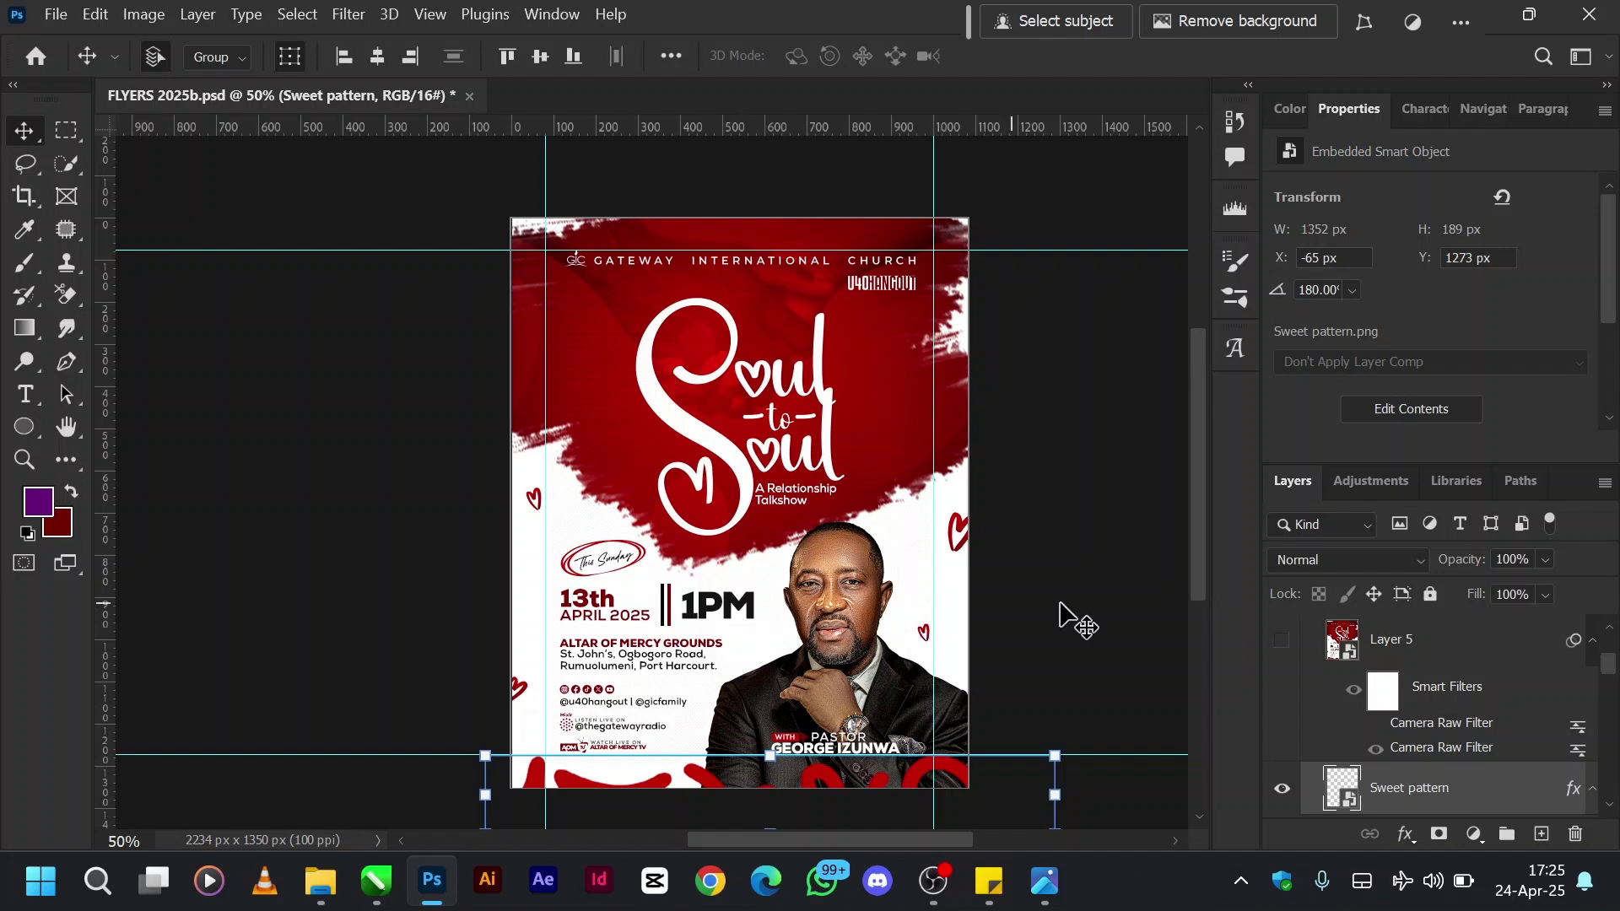
# Stamp all visible layers into a new Layer 6 above Sweet pattern.
pyautogui.scroll(-1, 1452, 781)
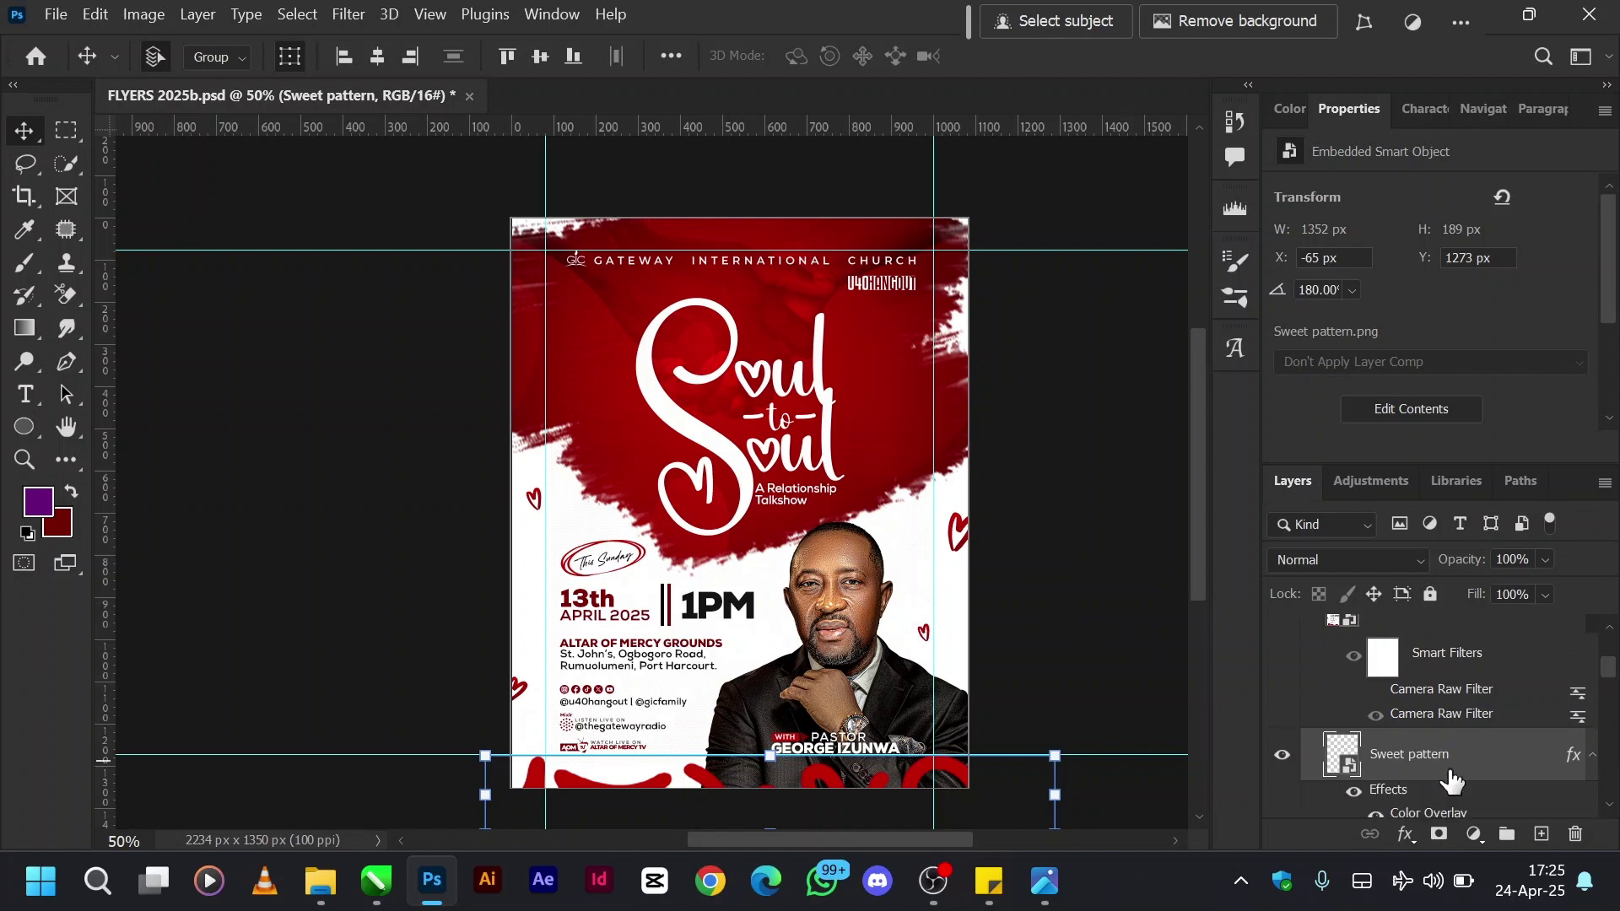
pyautogui.scroll(-2, 1452, 780)
pyautogui.scroll(6, 1434, 772)
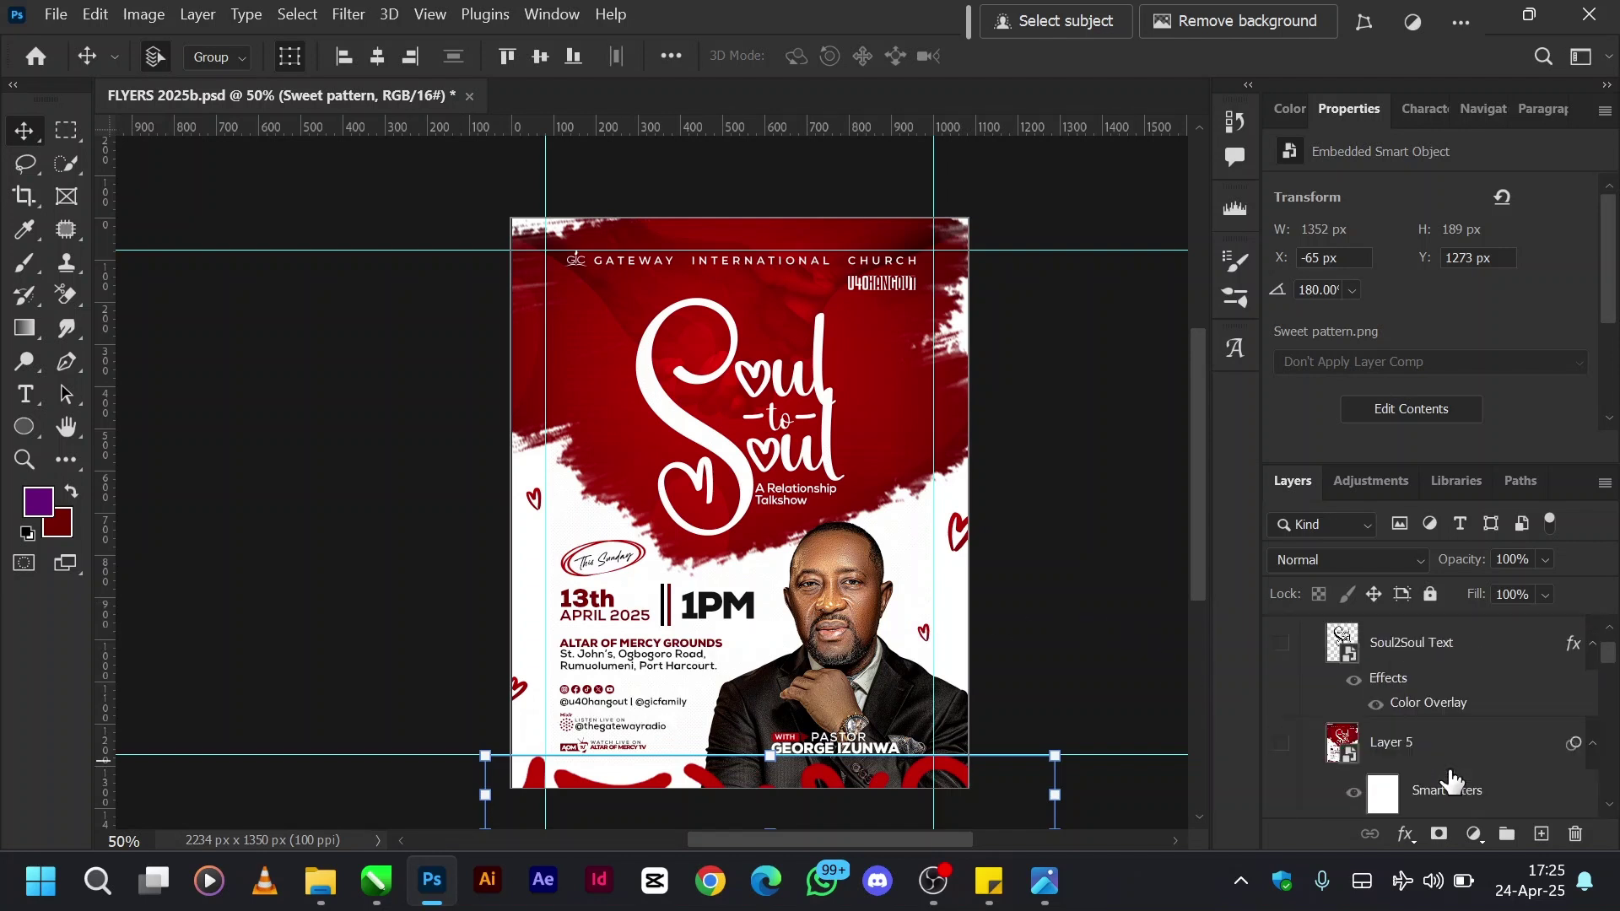
pyautogui.scroll(-2, 1401, 766)
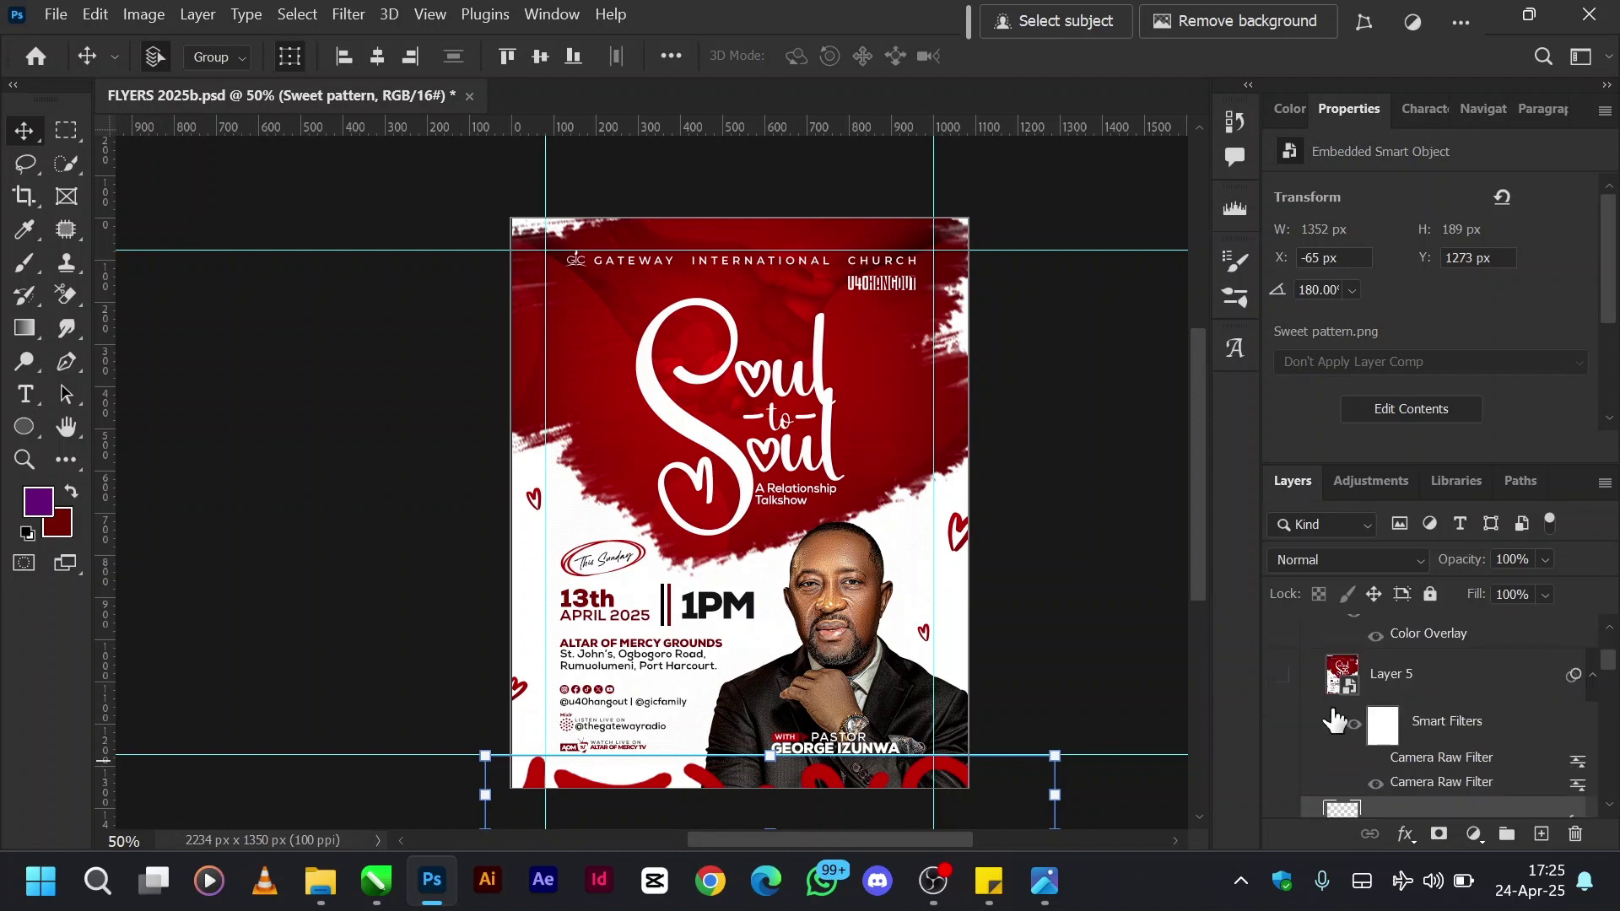
pyautogui.click(1106, 664)
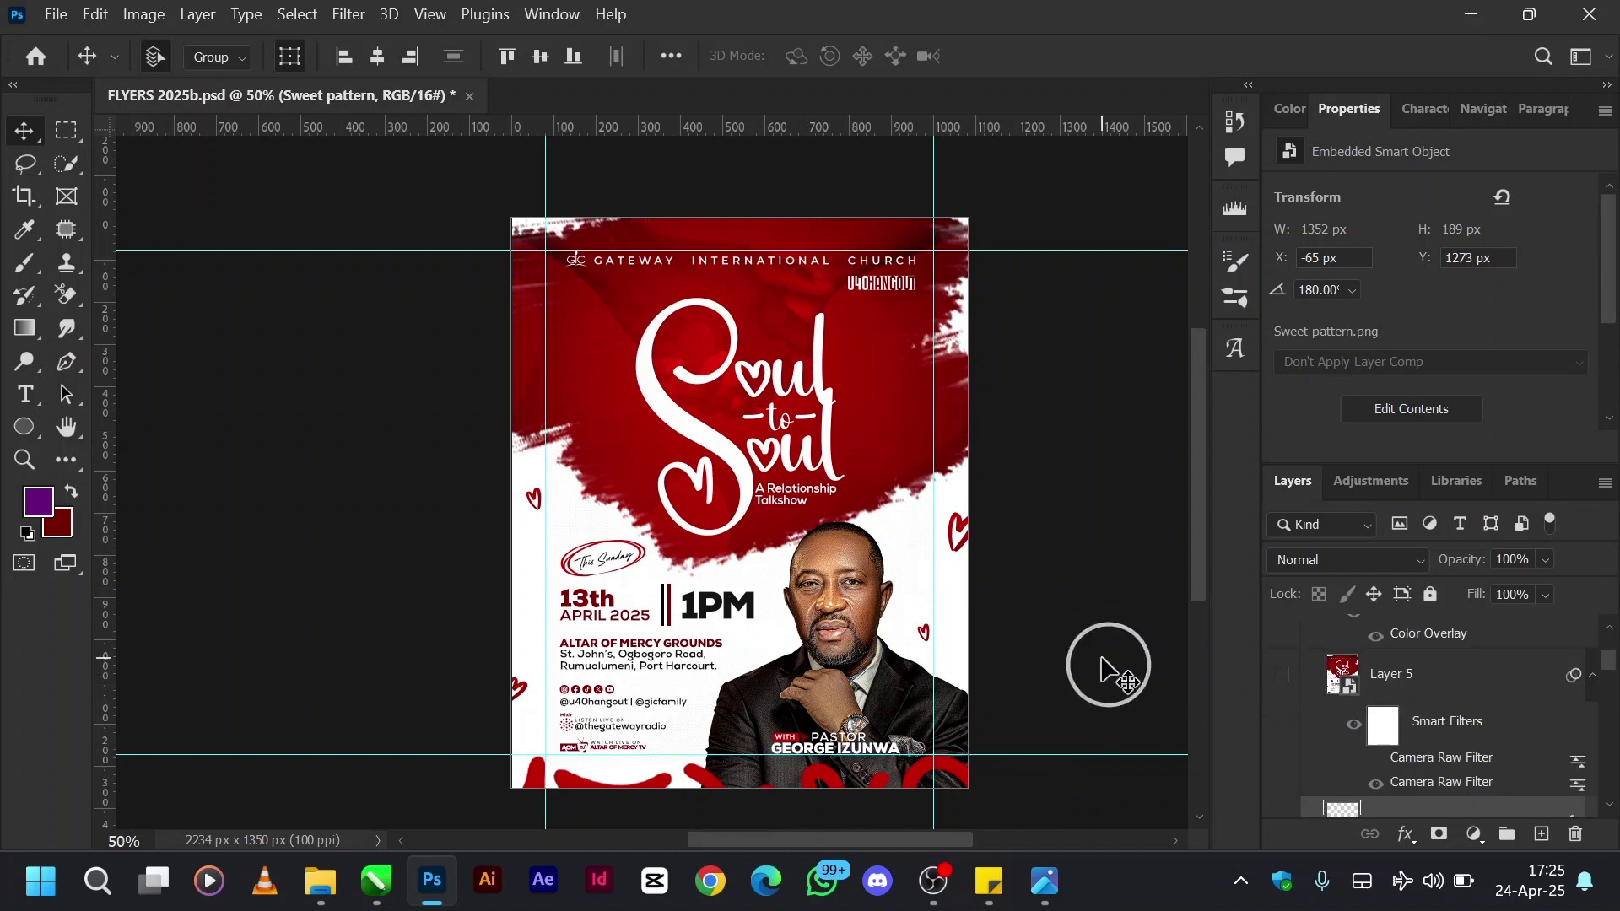
pyautogui.scroll(-1, 1411, 786)
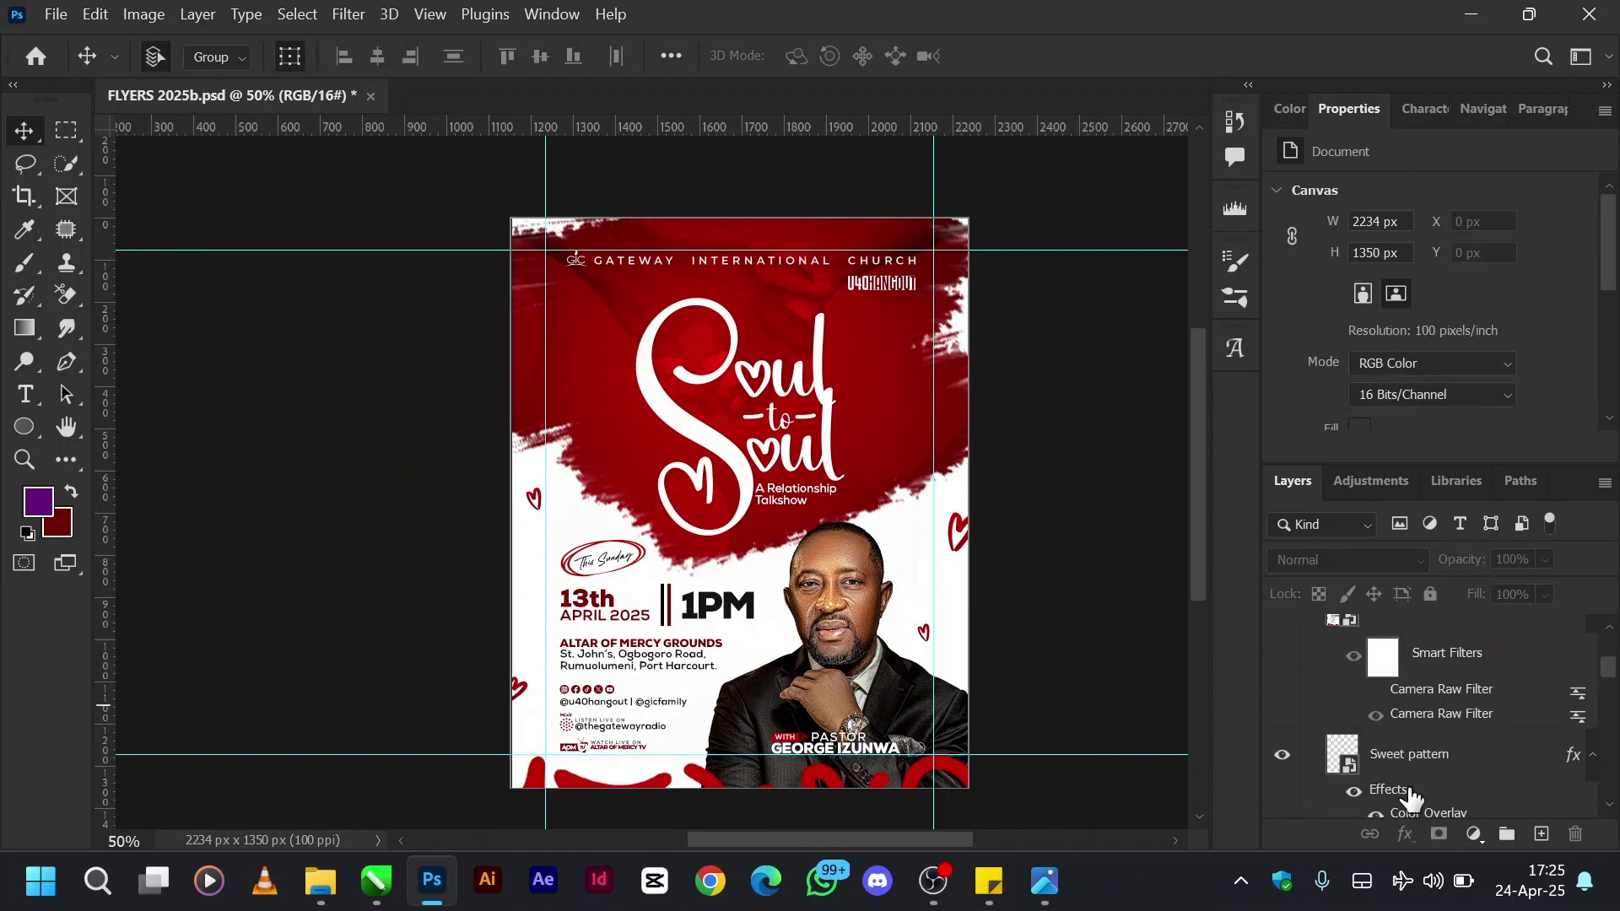
pyautogui.click(1430, 756)
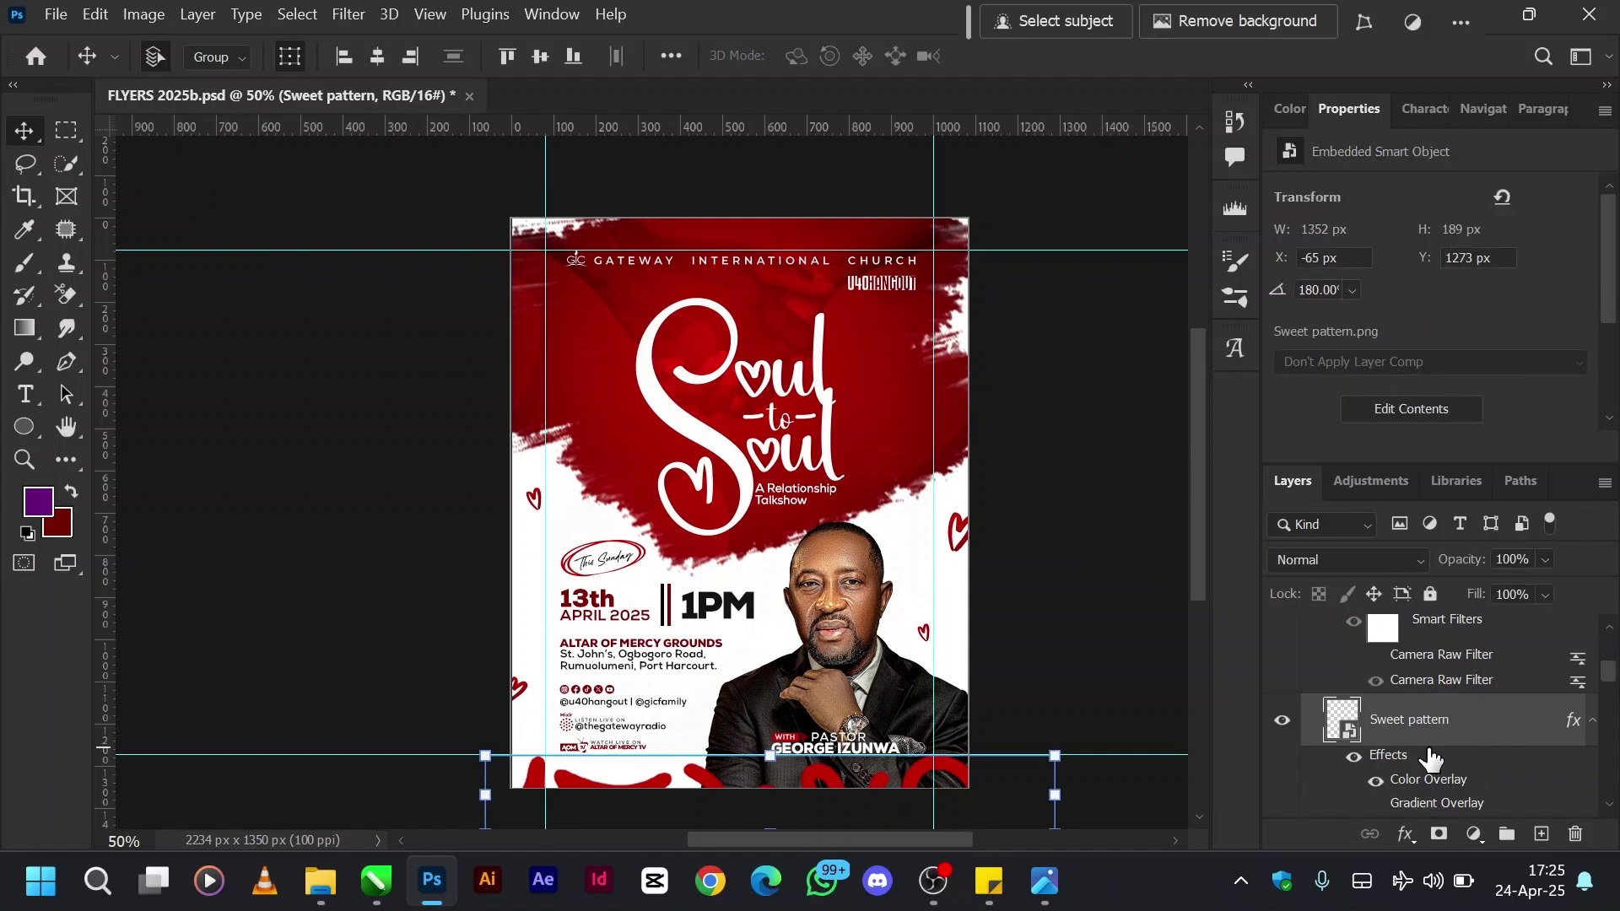
pyautogui.hotkey('ctrl', 'shift', 'alt', 'e')
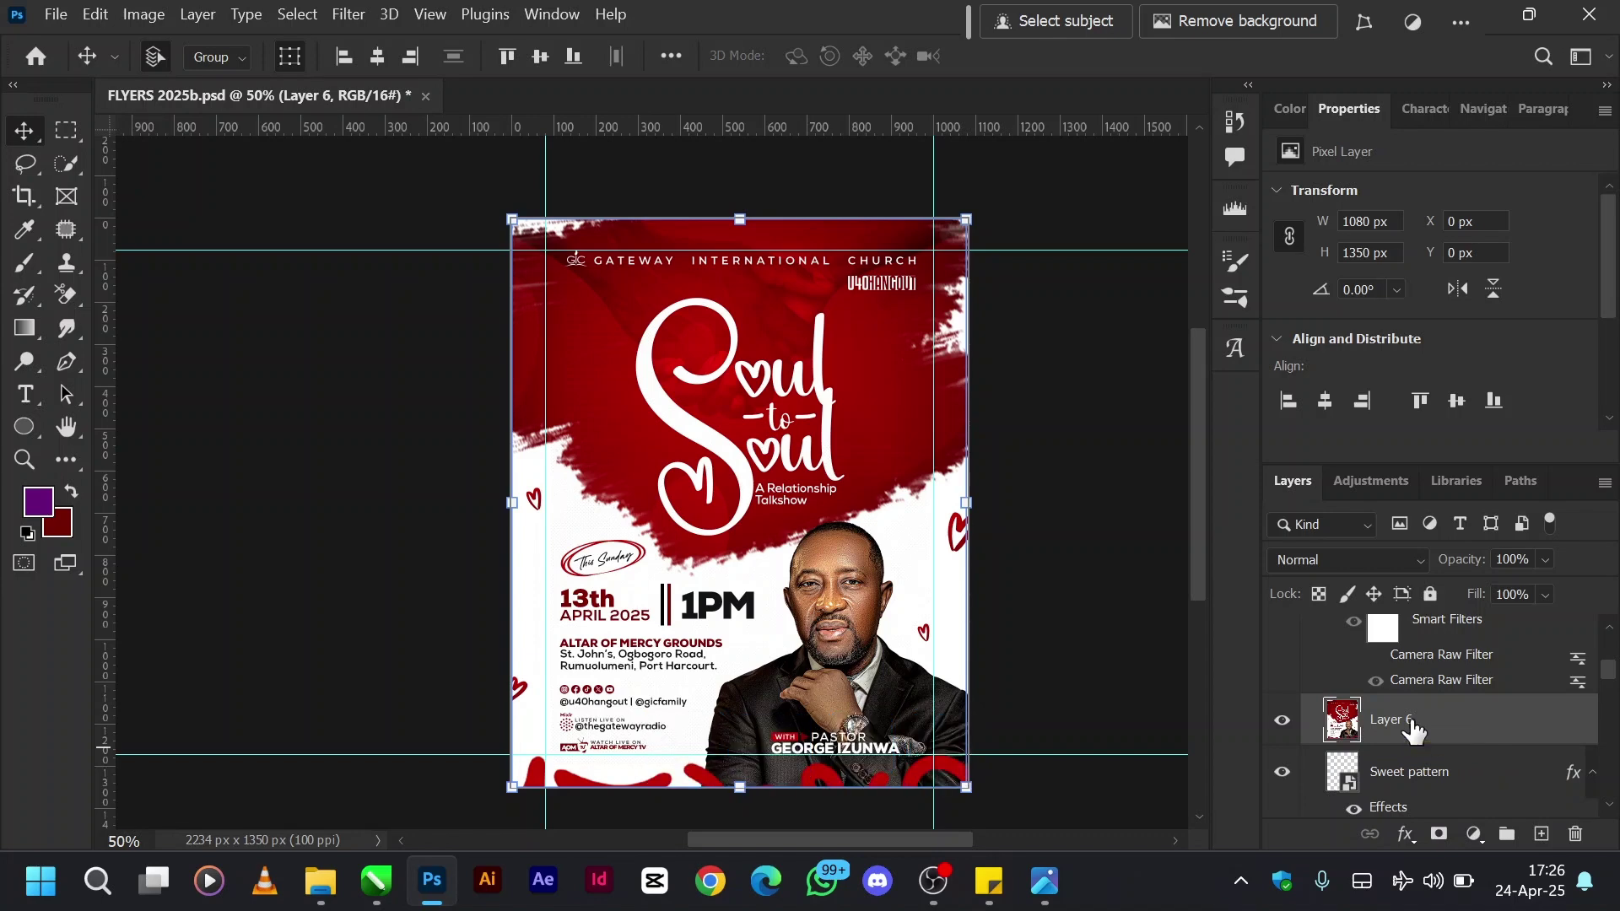
# Convert Layer 6 into a smart object.
pyautogui.rightClick(1413, 731)
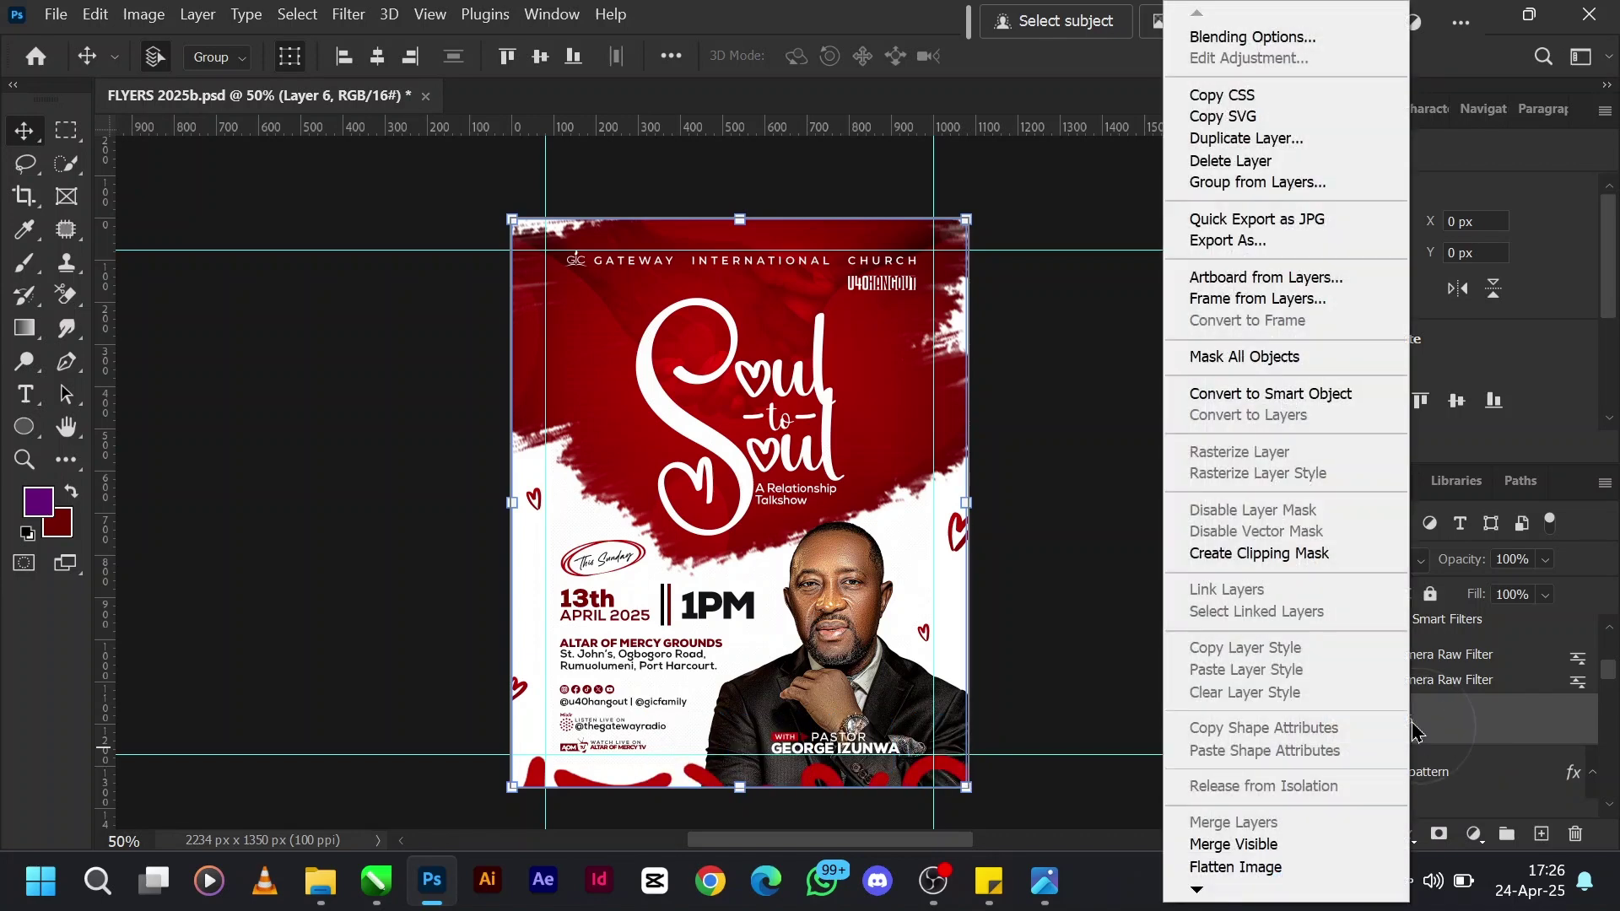
pyautogui.click(1245, 393)
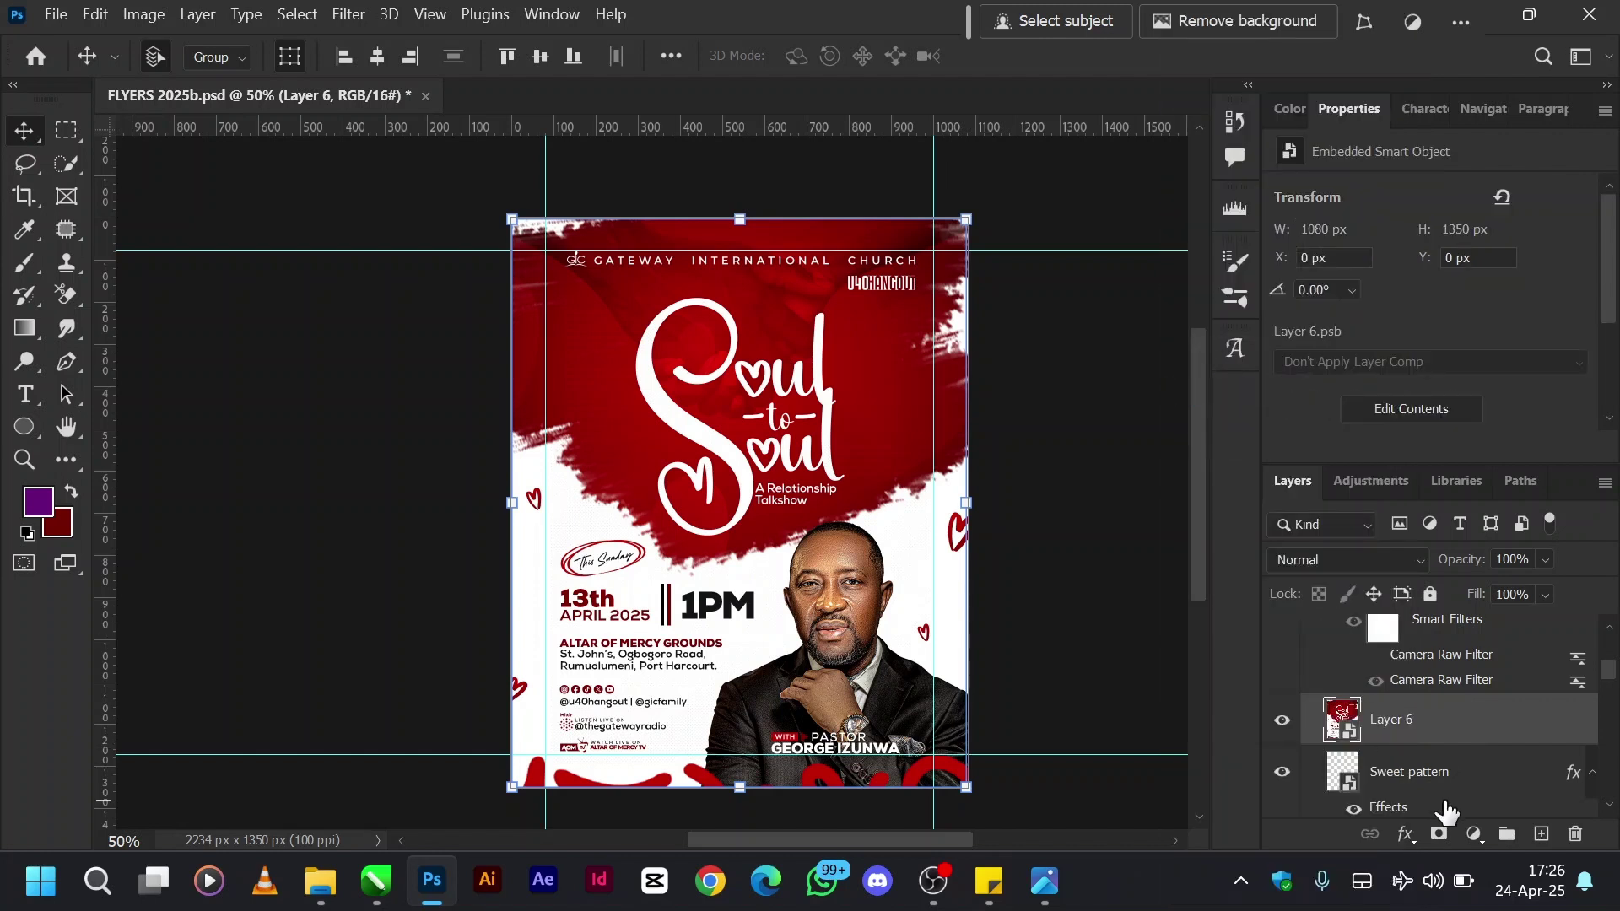
pyautogui.scroll(2, 1446, 812)
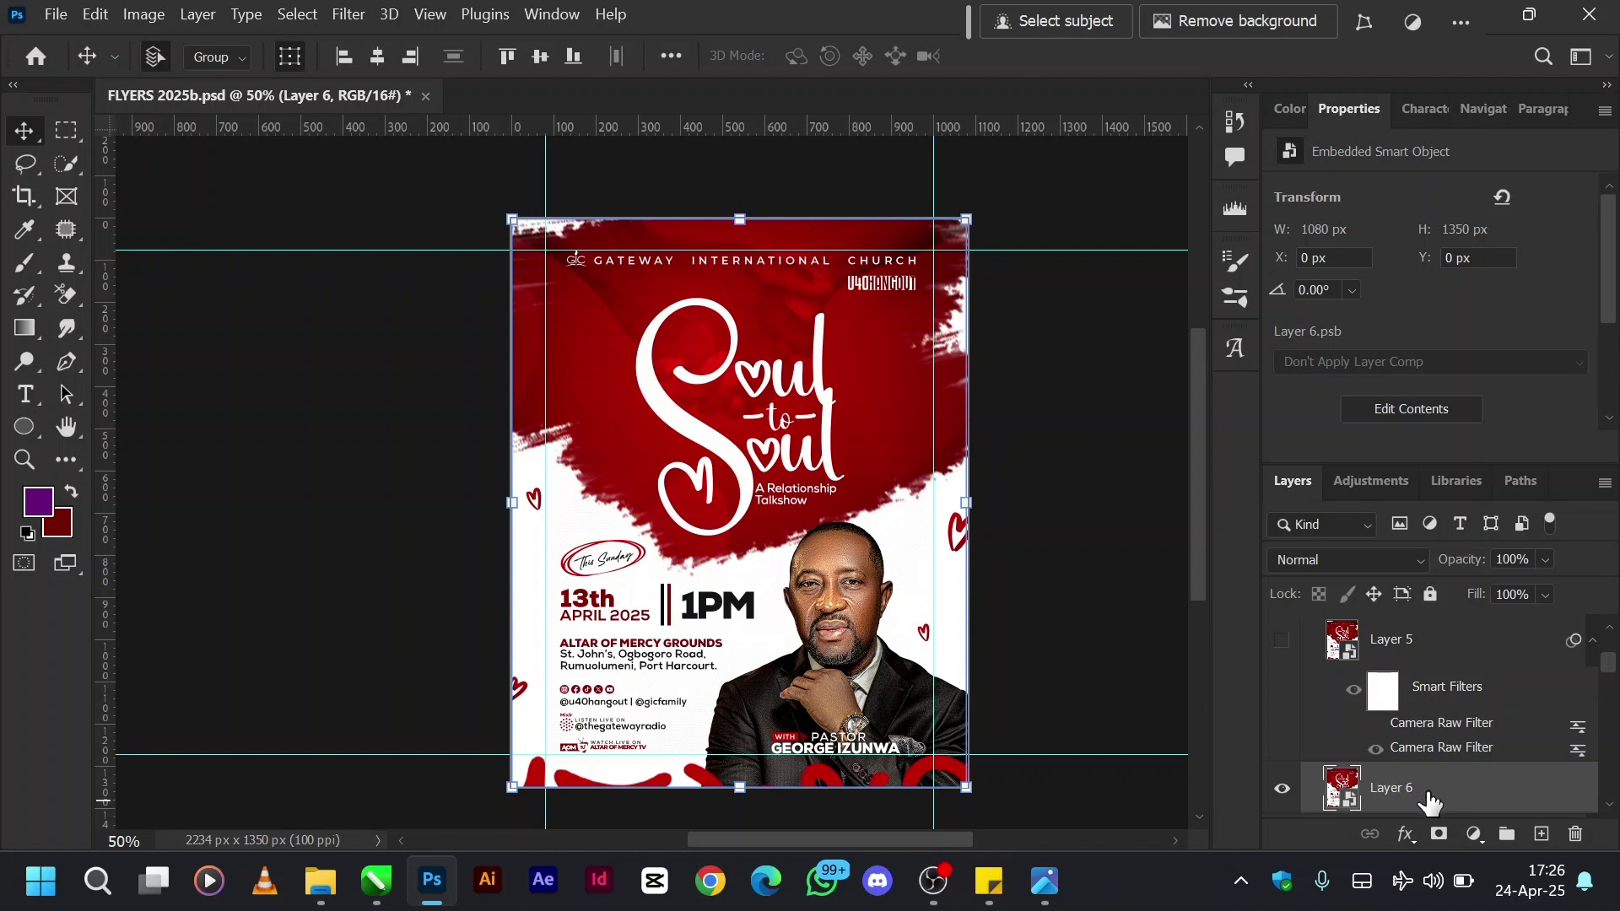
pyautogui.scroll(-2, 1432, 762)
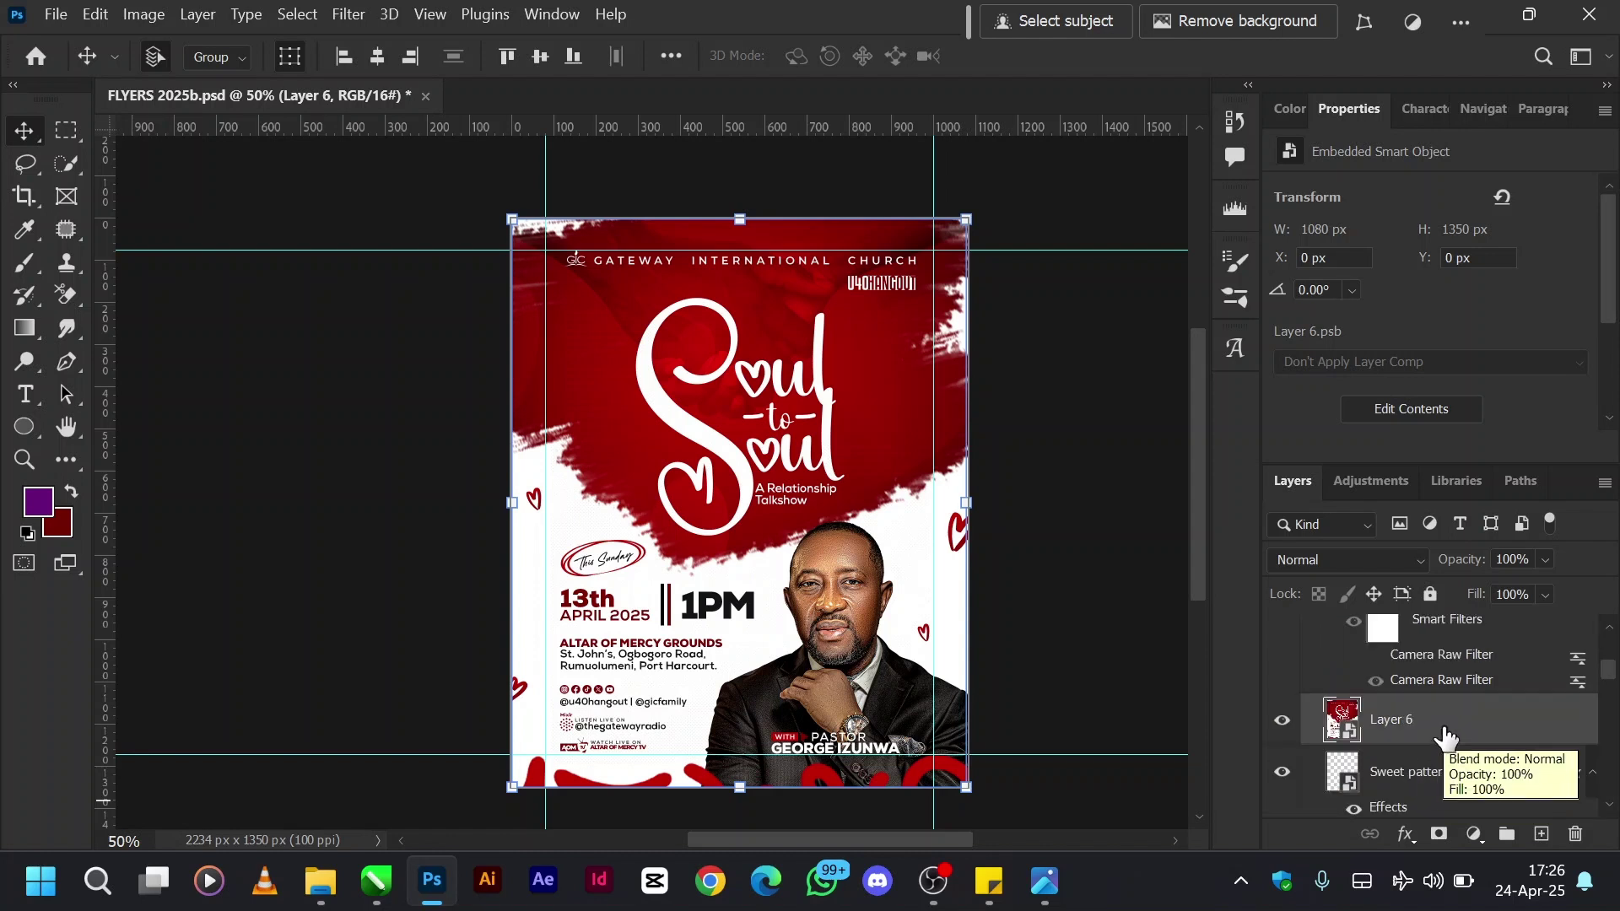
pyautogui.hotkey('ctrl', 'shift', 'a')
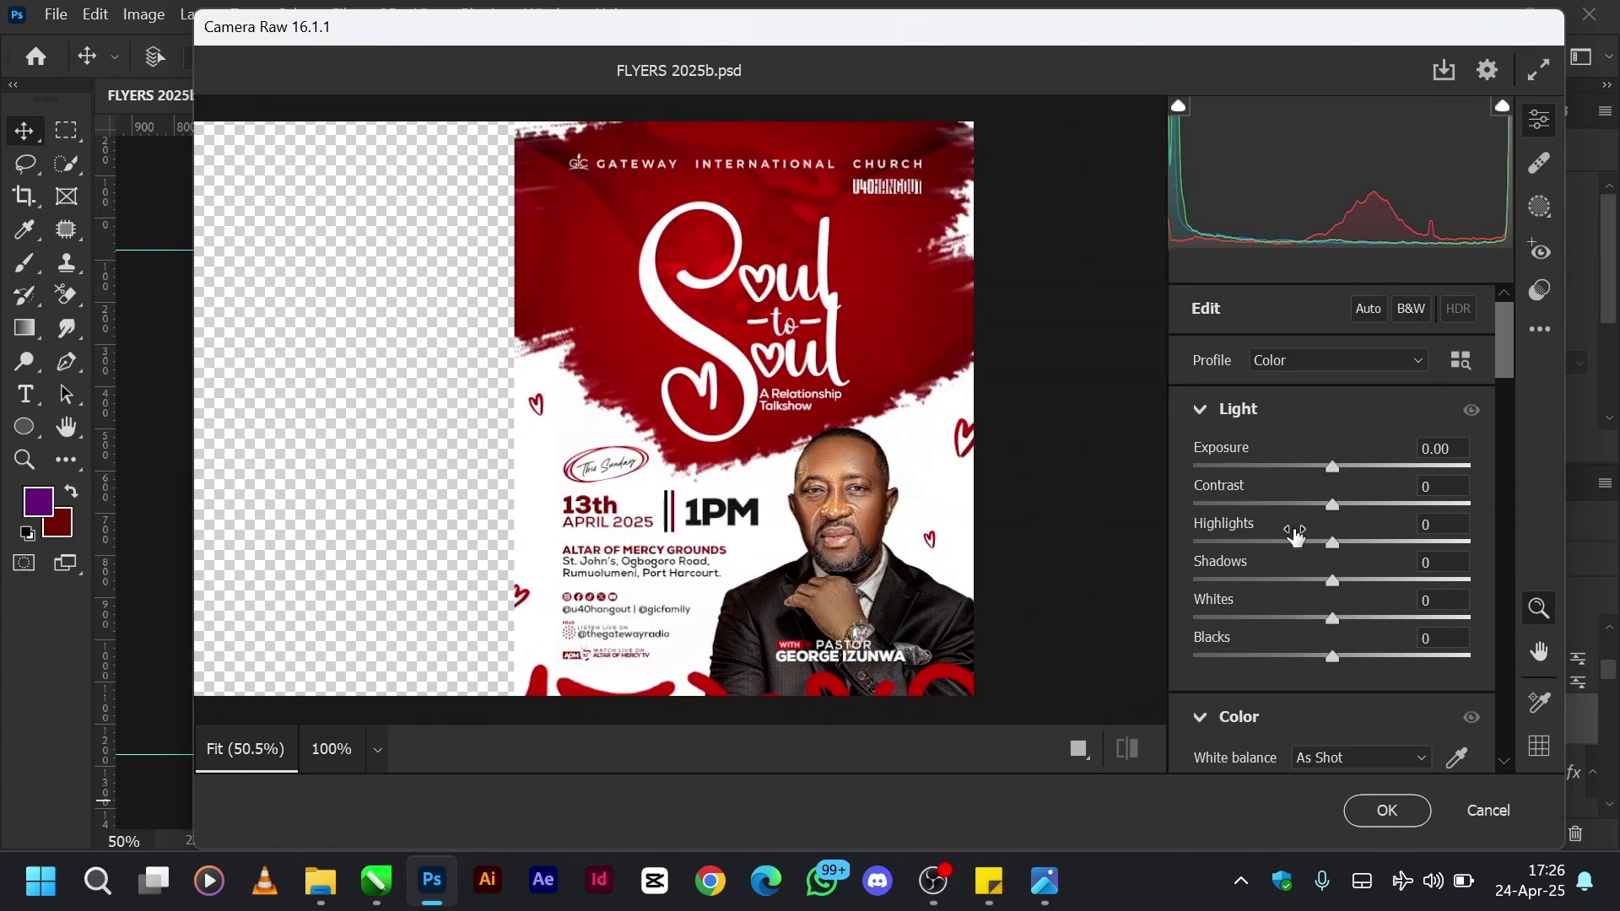
pyautogui.scroll(-5, 1295, 536)
pyautogui.scroll(-1, 1295, 536)
pyautogui.scroll(-2, 1298, 538)
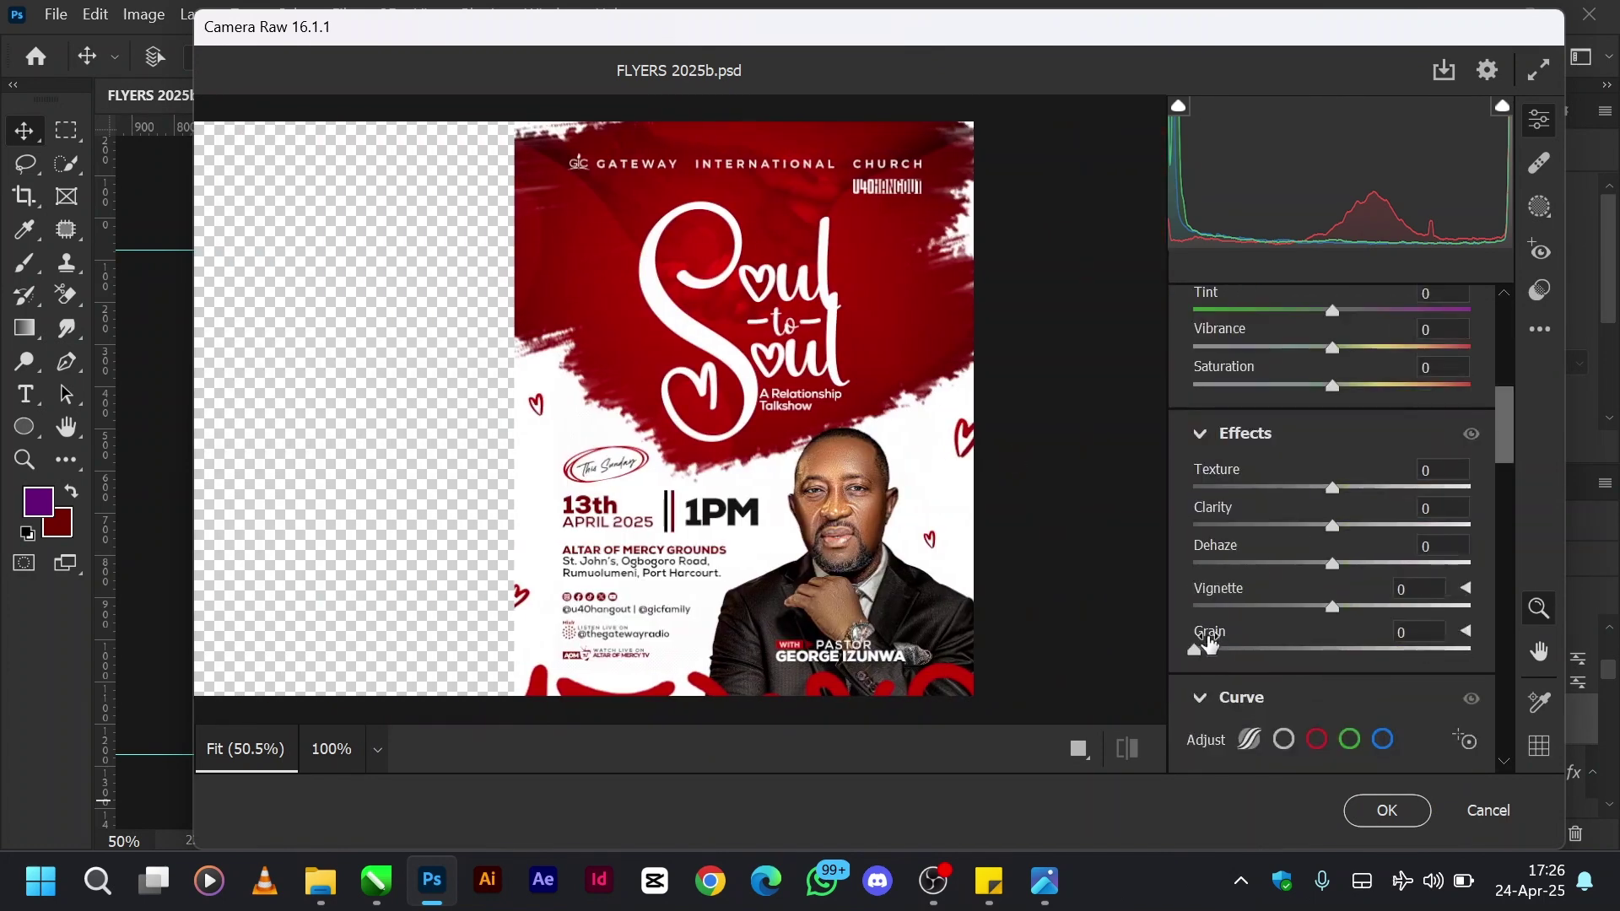
pyautogui.moveTo(1194, 651); pyautogui.dragTo(1256, 650)
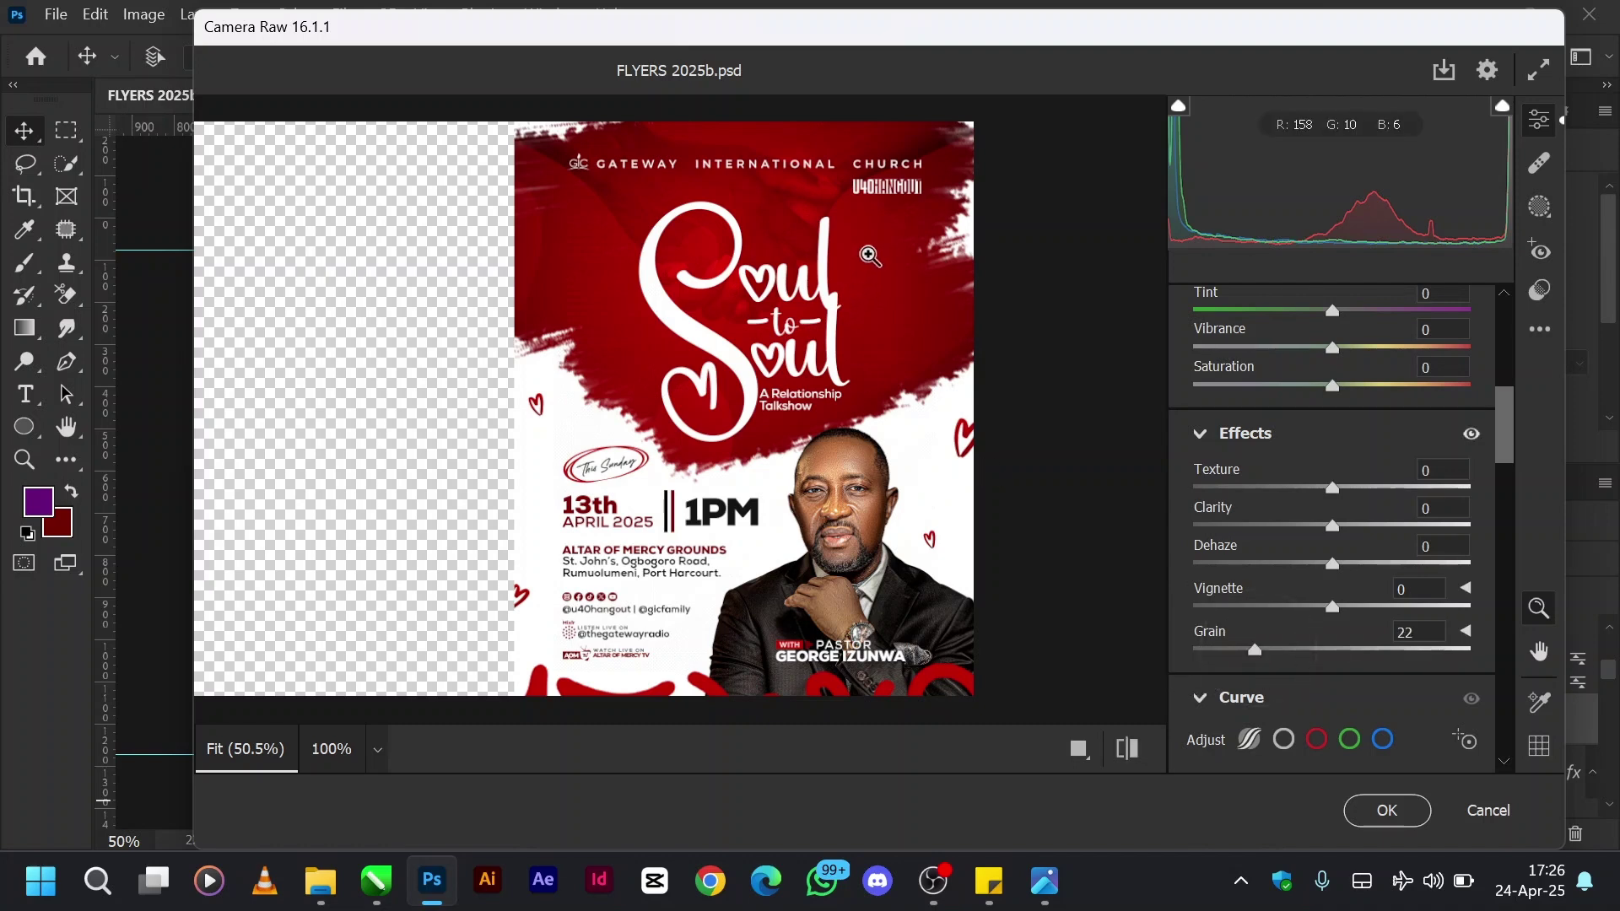
pyautogui.click(870, 256)
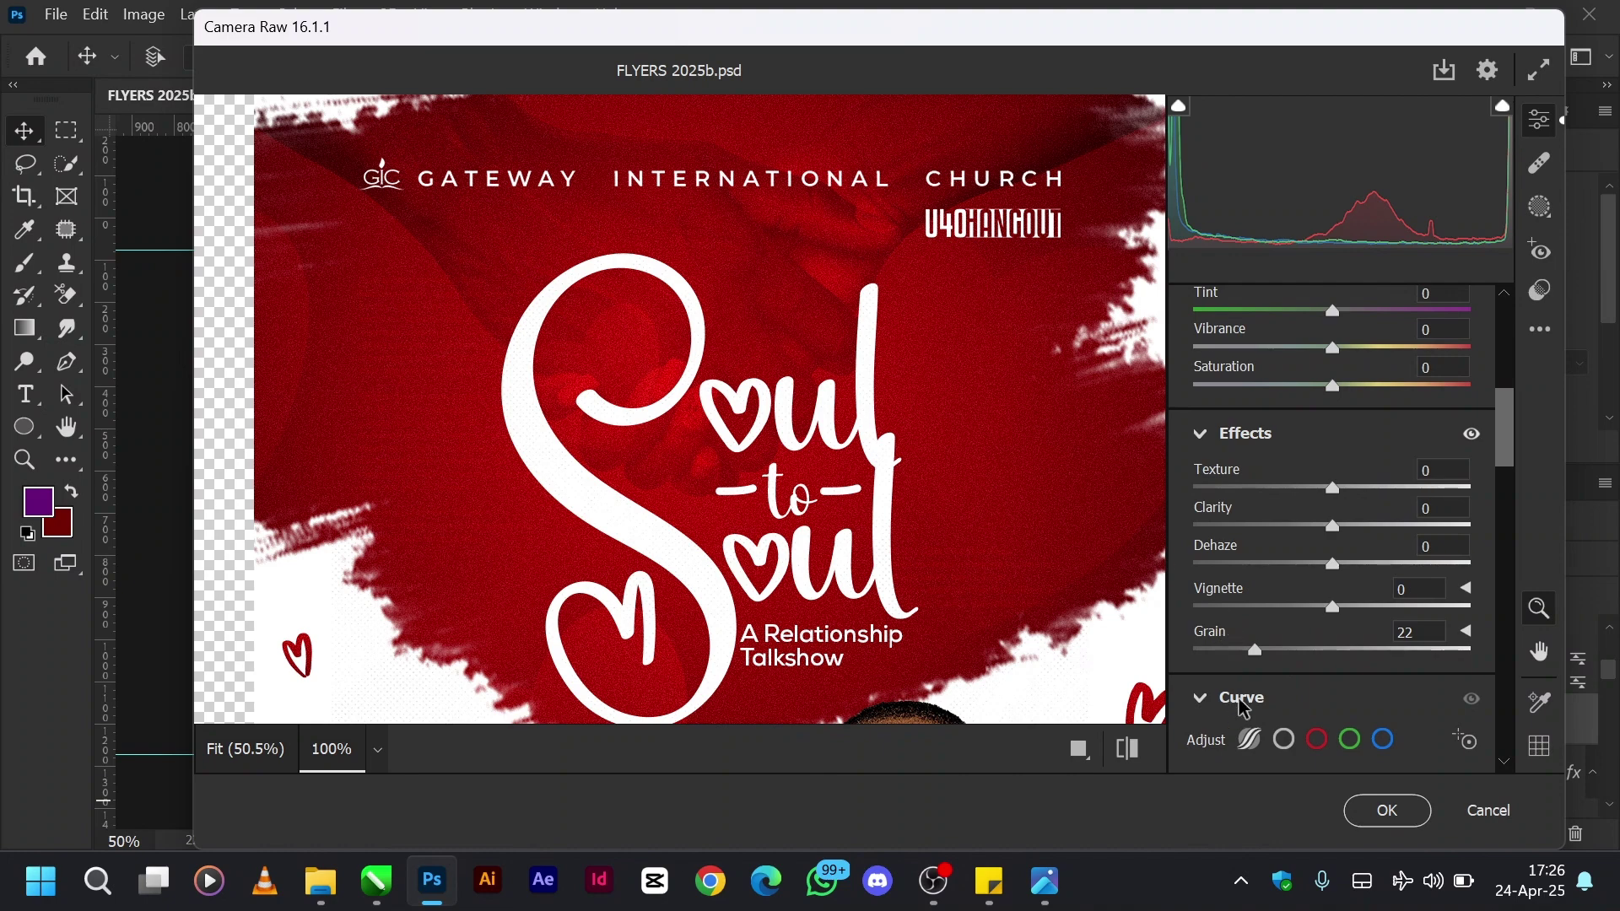
pyautogui.moveTo(1255, 650); pyautogui.dragTo(1424, 648)
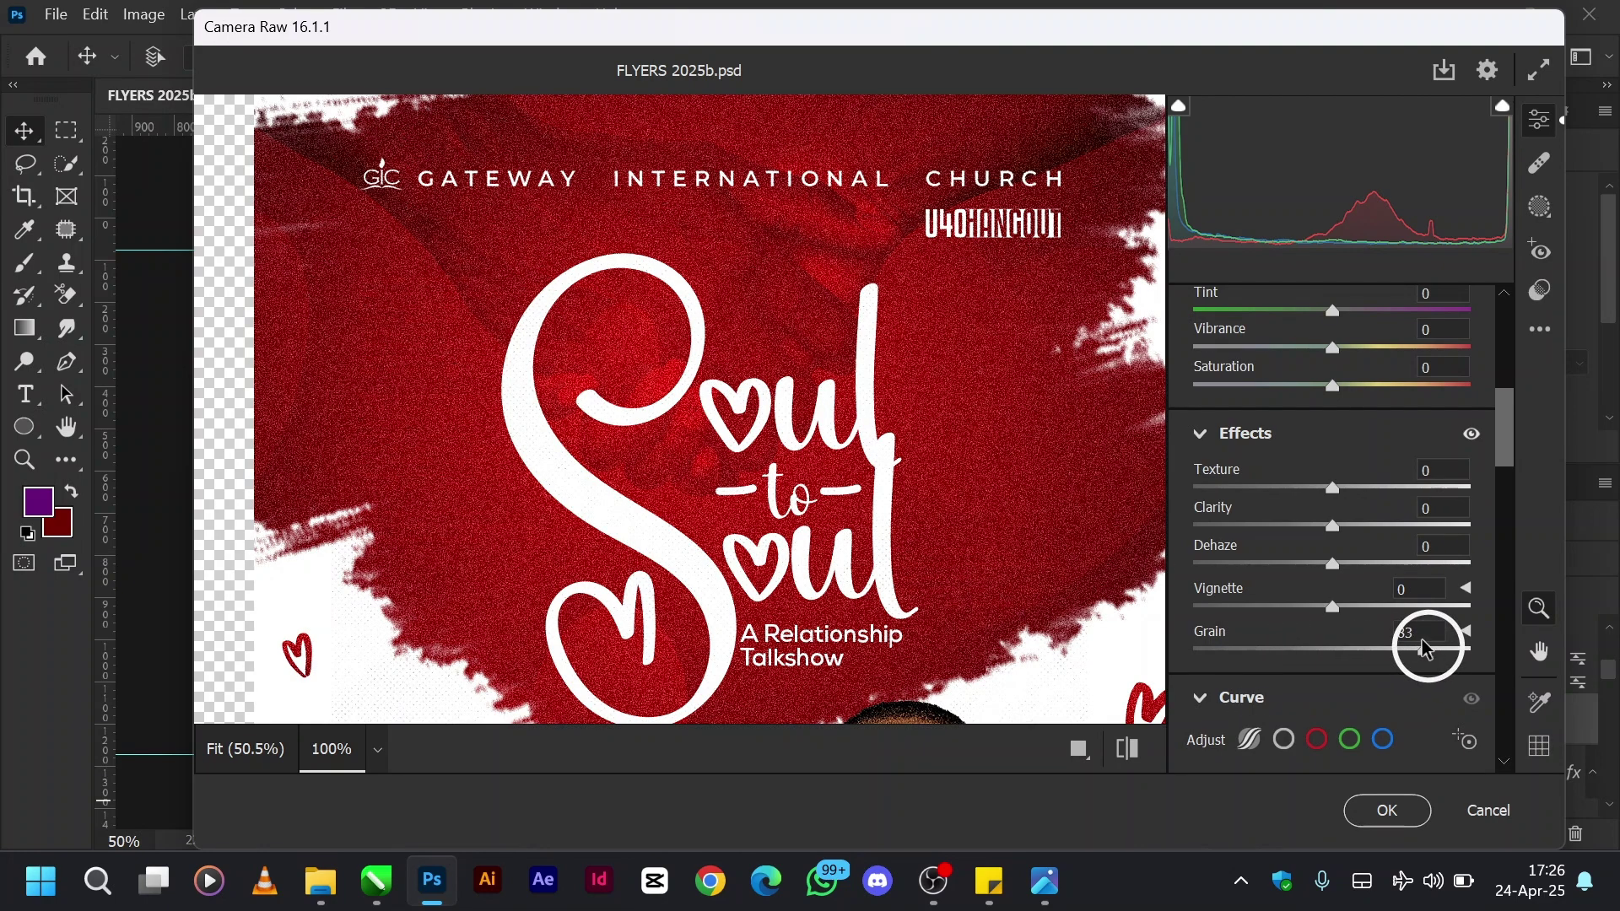
pyautogui.moveTo(1425, 648)
pyautogui.mouseDown()
pyautogui.moveTo(1215, 648)
pyautogui.moveTo(1432, 652)
pyautogui.moveTo(1218, 656)
pyautogui.moveTo(1276, 654)
pyautogui.mouseUp()
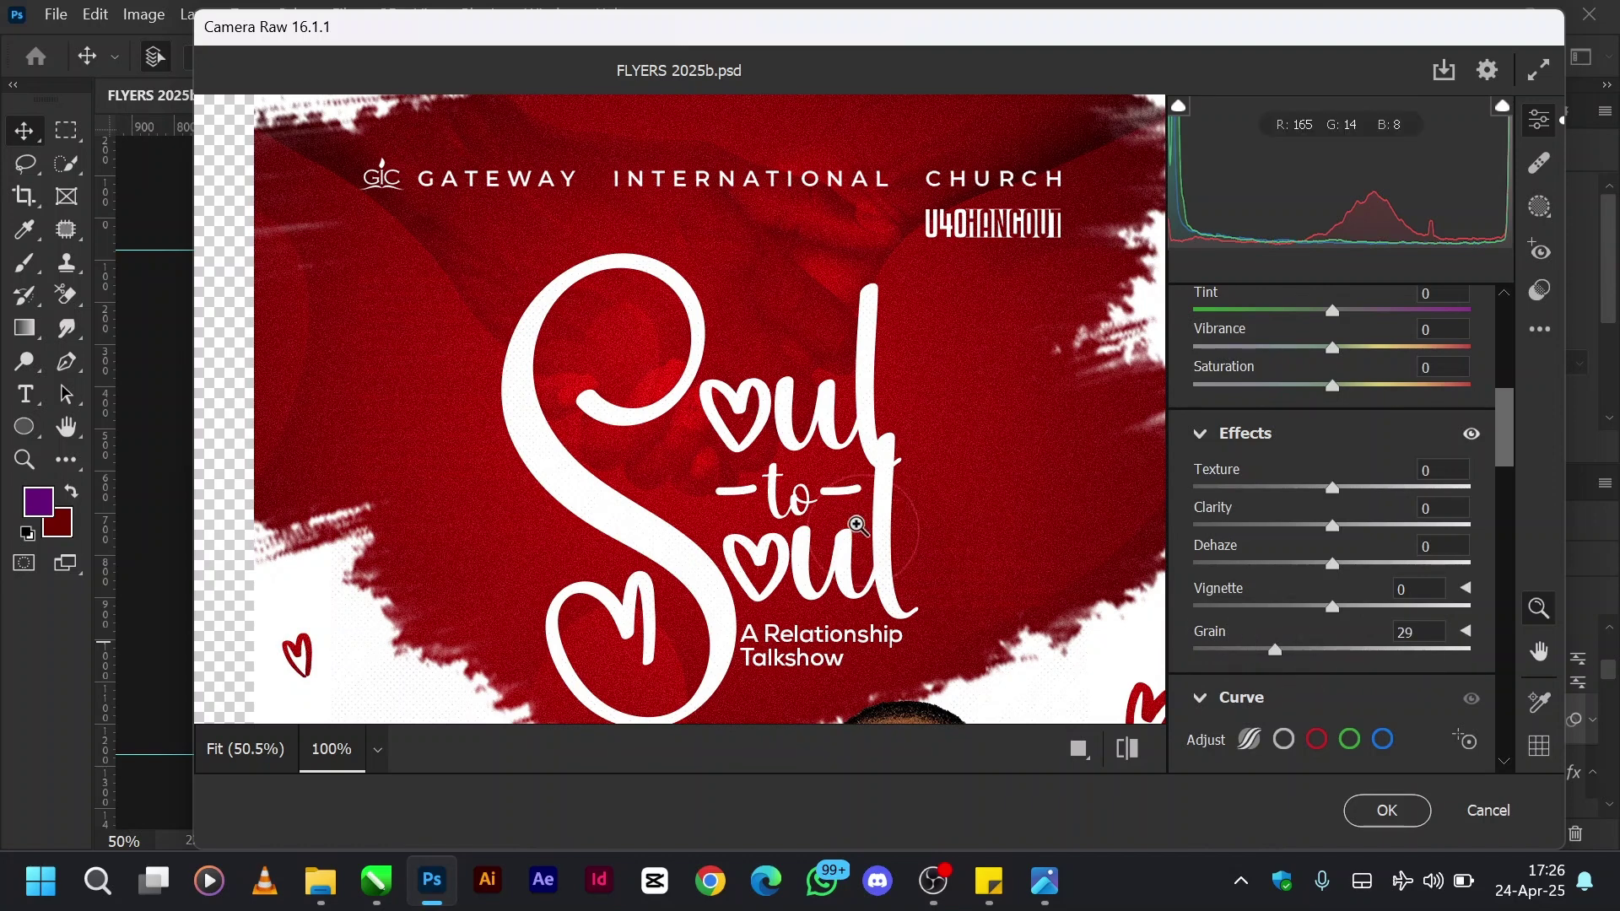
pyautogui.click(857, 525)
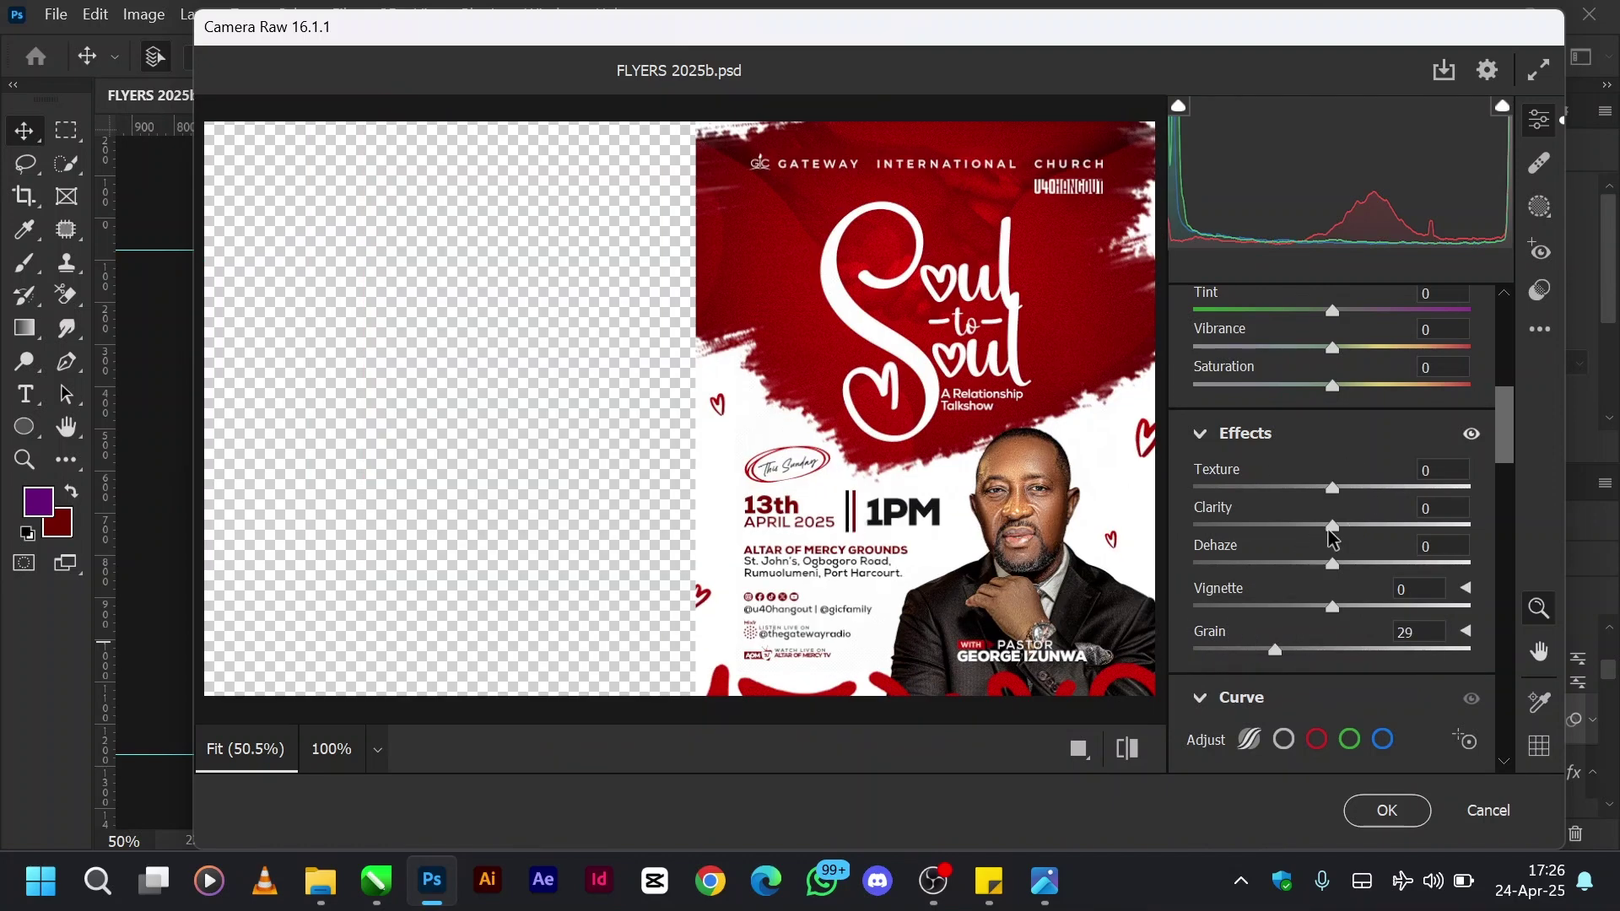
pyautogui.moveTo(1332, 527)
pyautogui.mouseDown()
pyautogui.moveTo(1354, 528)
pyautogui.moveTo(1319, 488)
pyautogui.mouseUp()
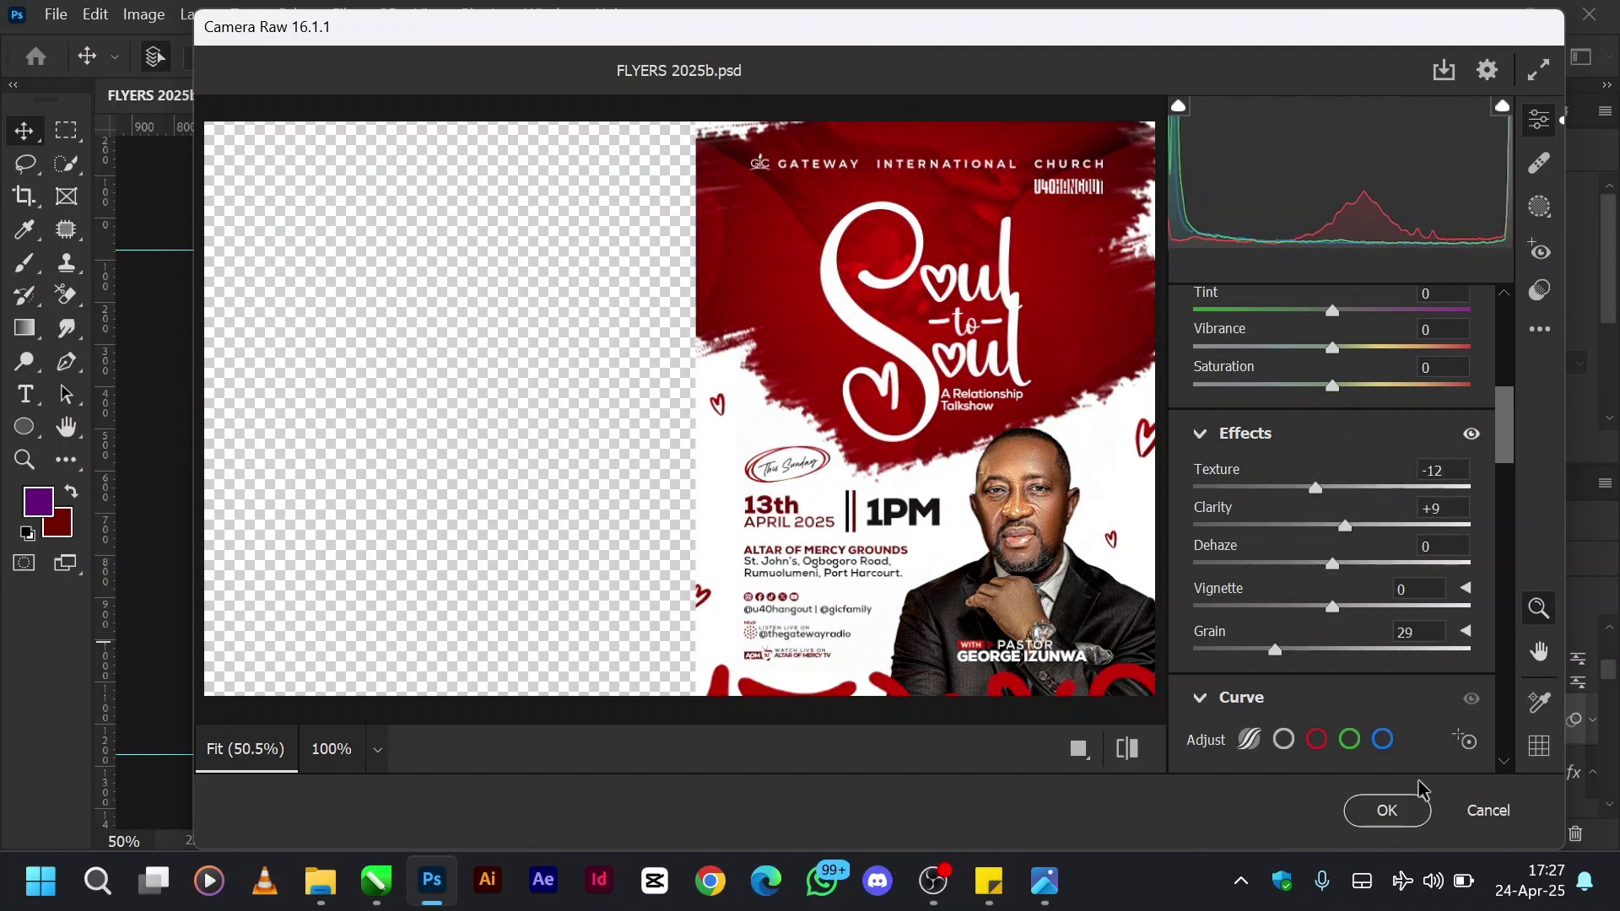
pyautogui.click(1488, 812)
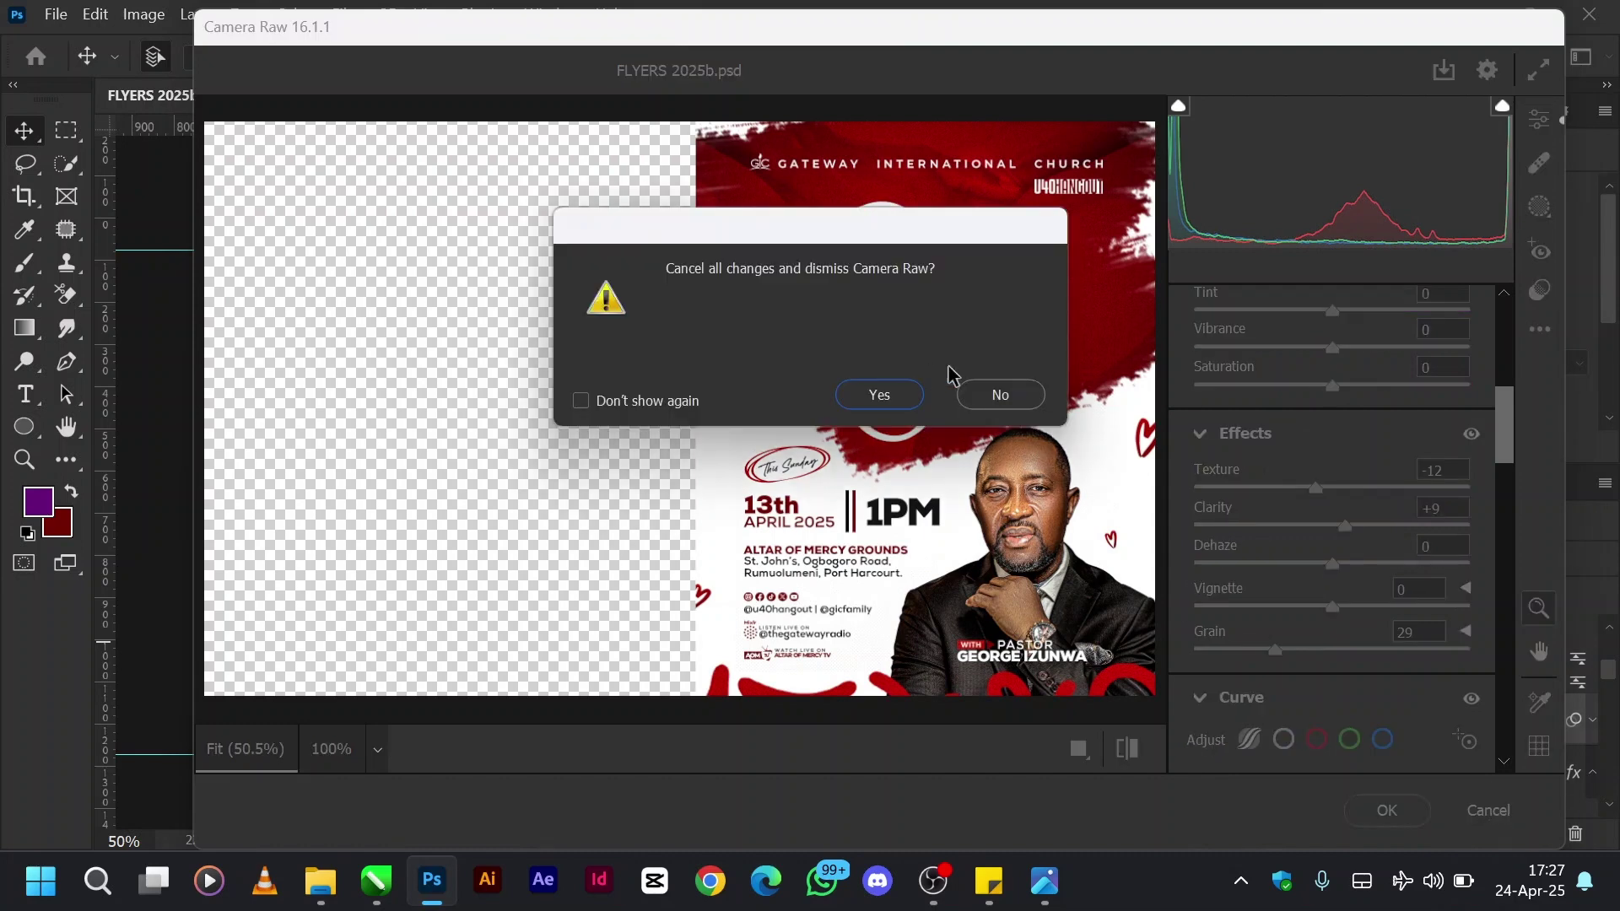
pyautogui.click(899, 398)
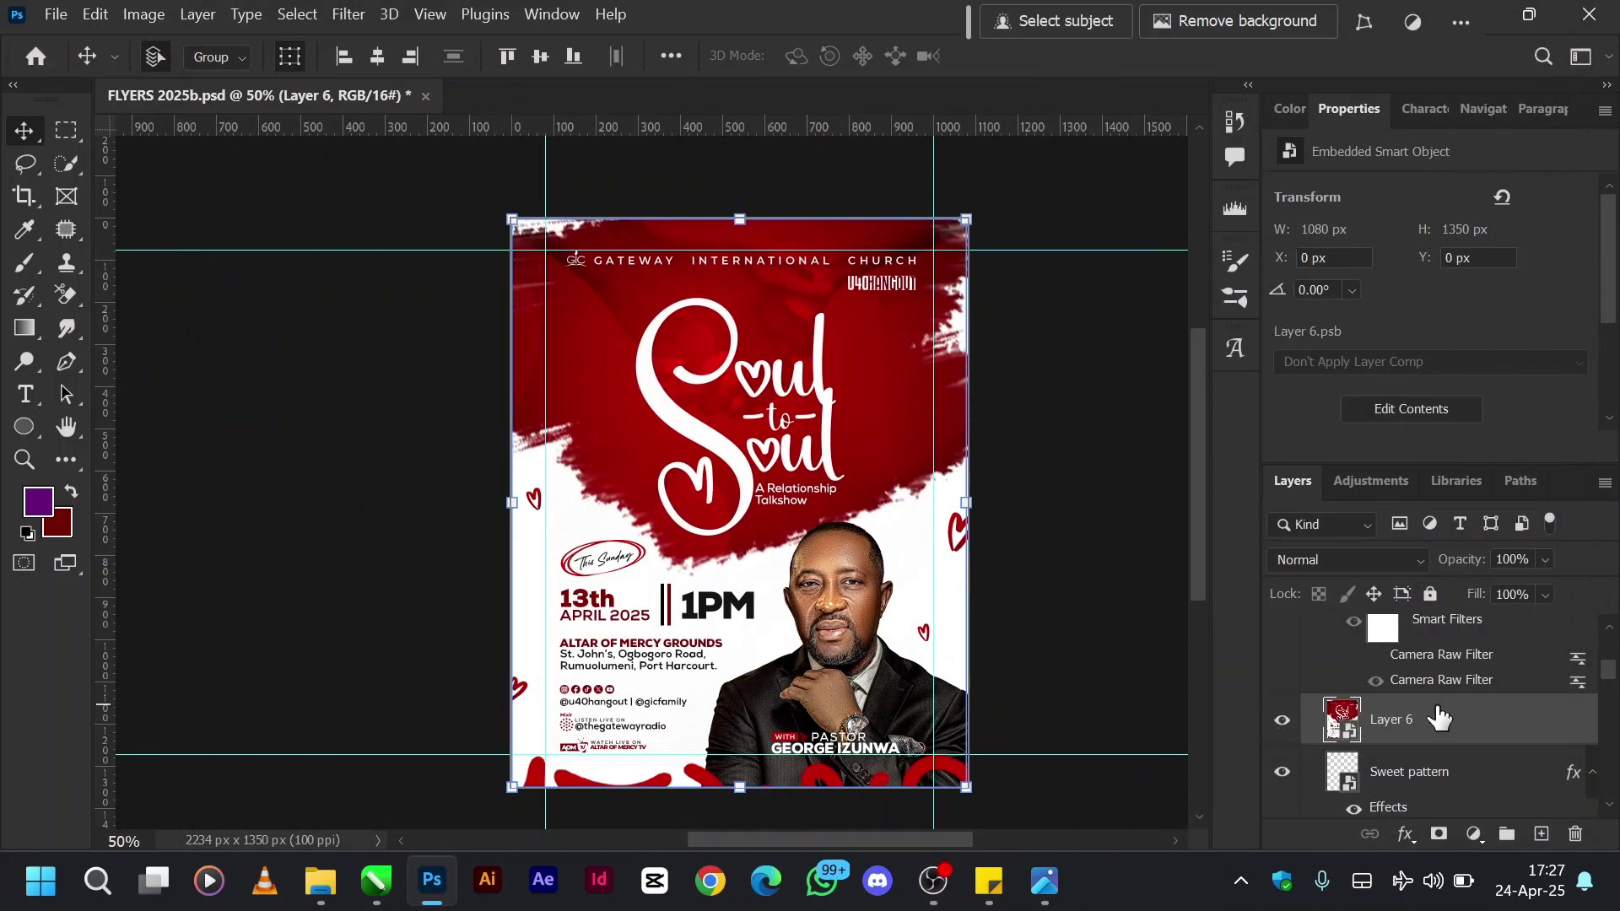
# Hide Layer 6, show and select Layer 5, and collapse its smart filter list.
pyautogui.click(1283, 720)
pyautogui.scroll(1, 1359, 726)
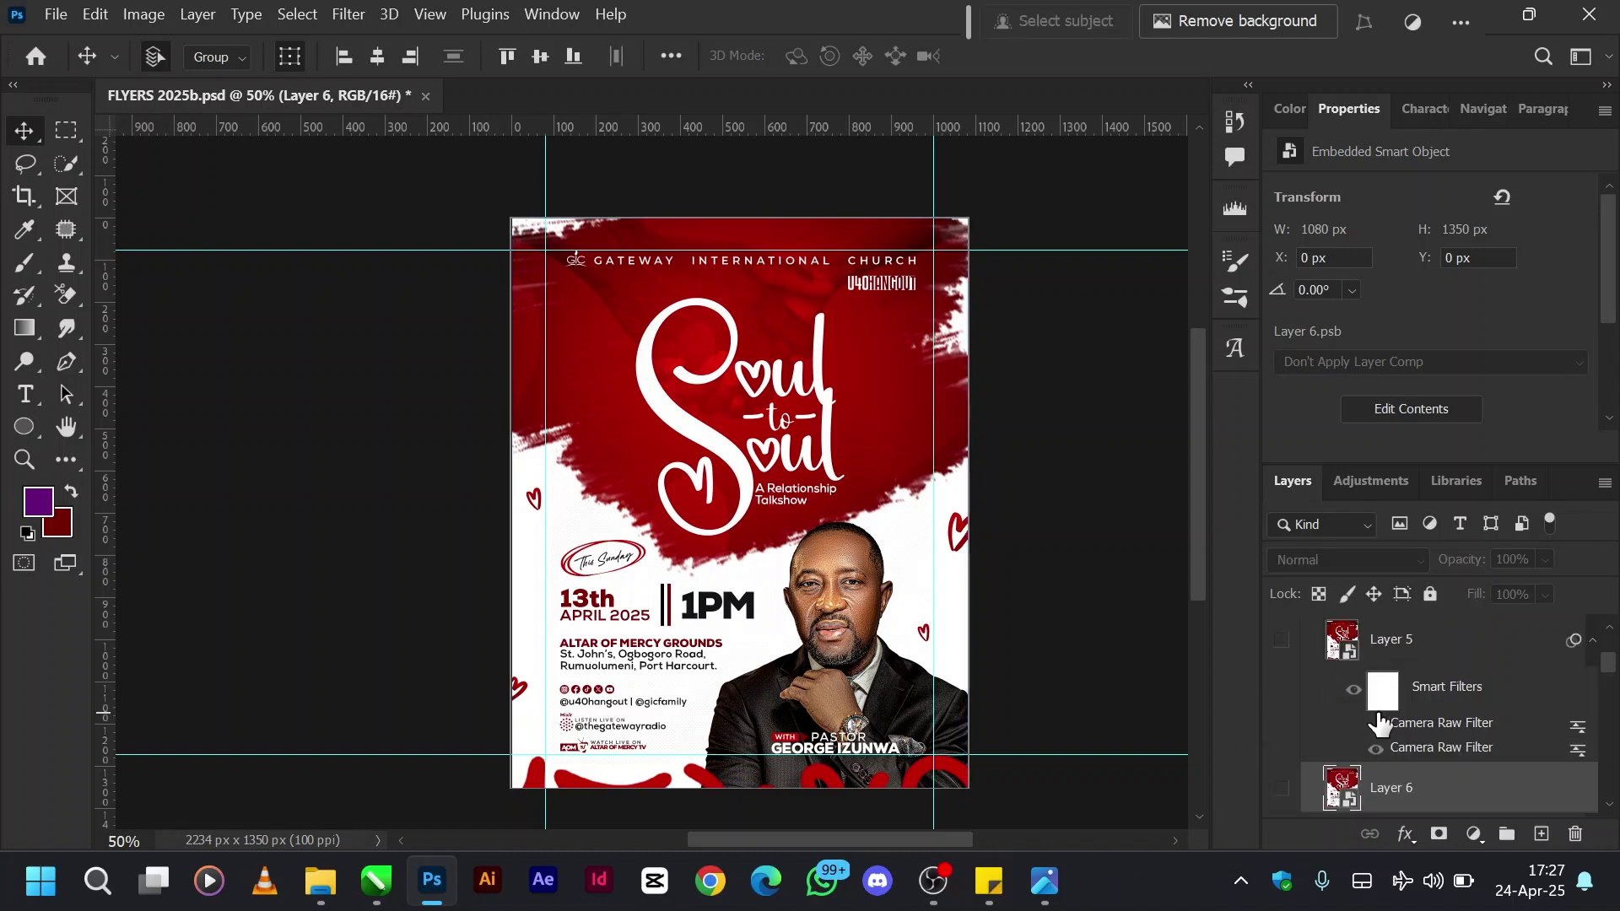
pyautogui.click(1284, 642)
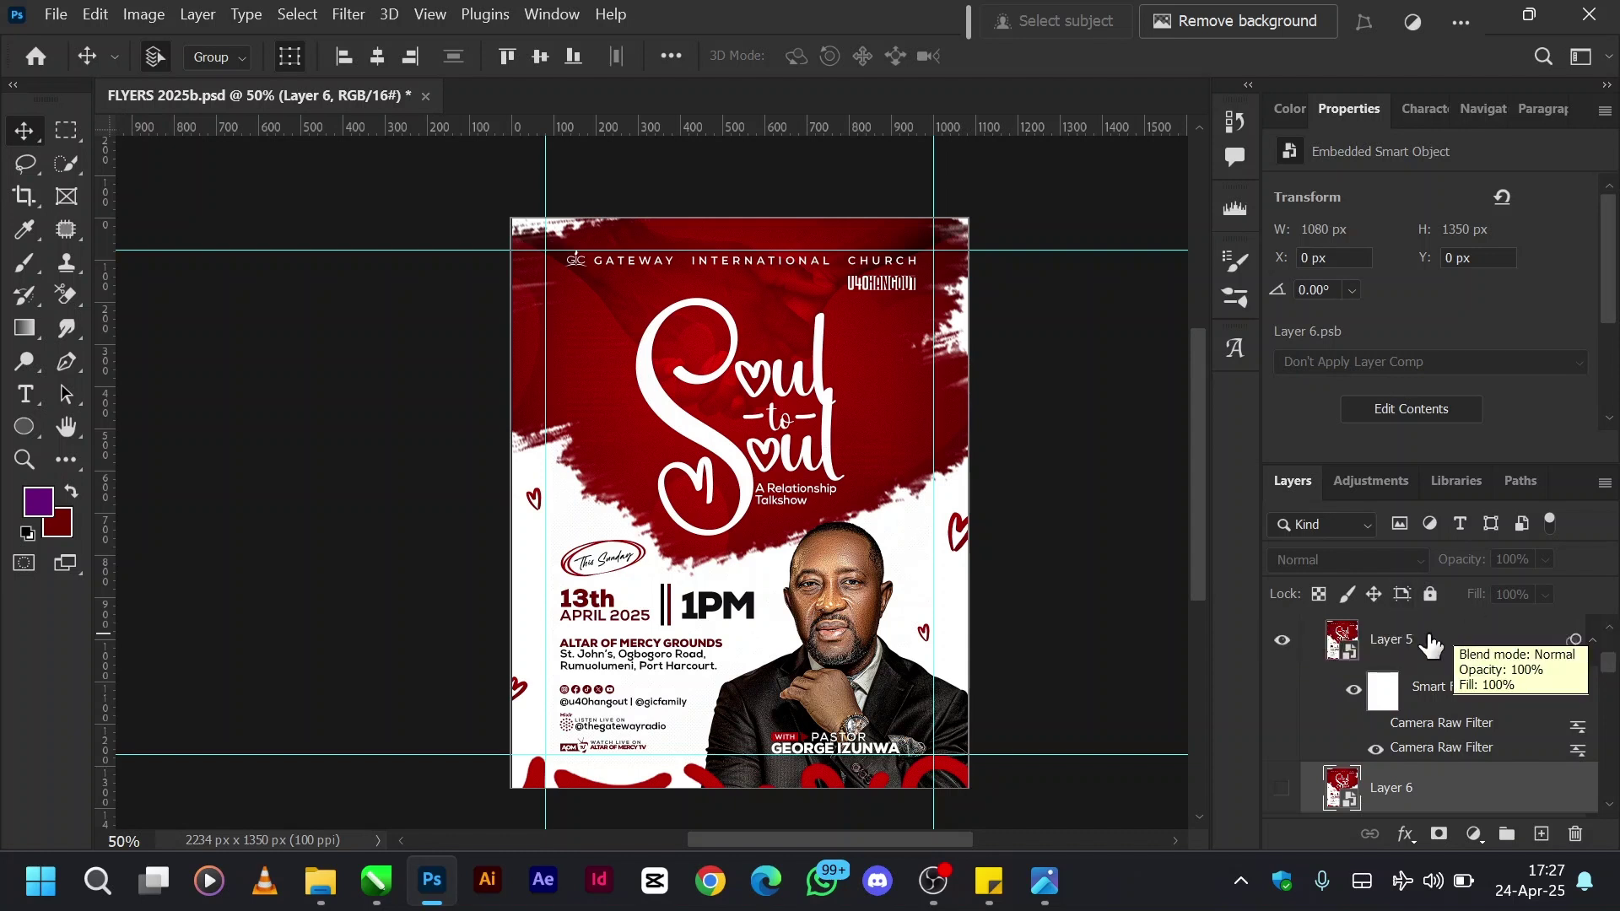
pyautogui.click(1427, 643)
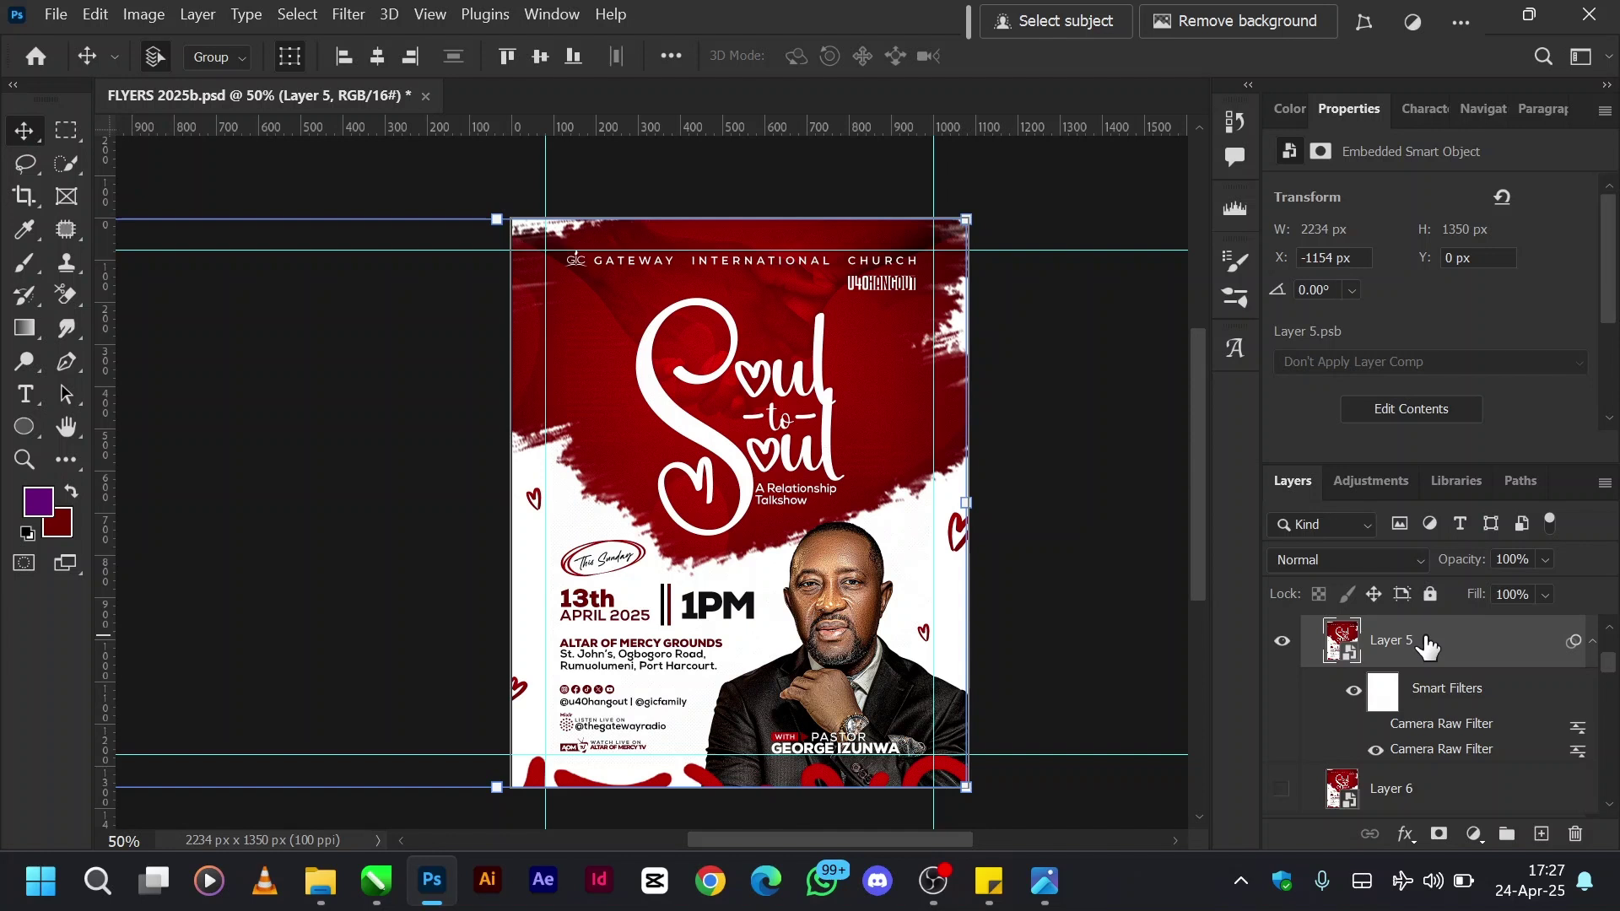
pyautogui.click(1592, 642)
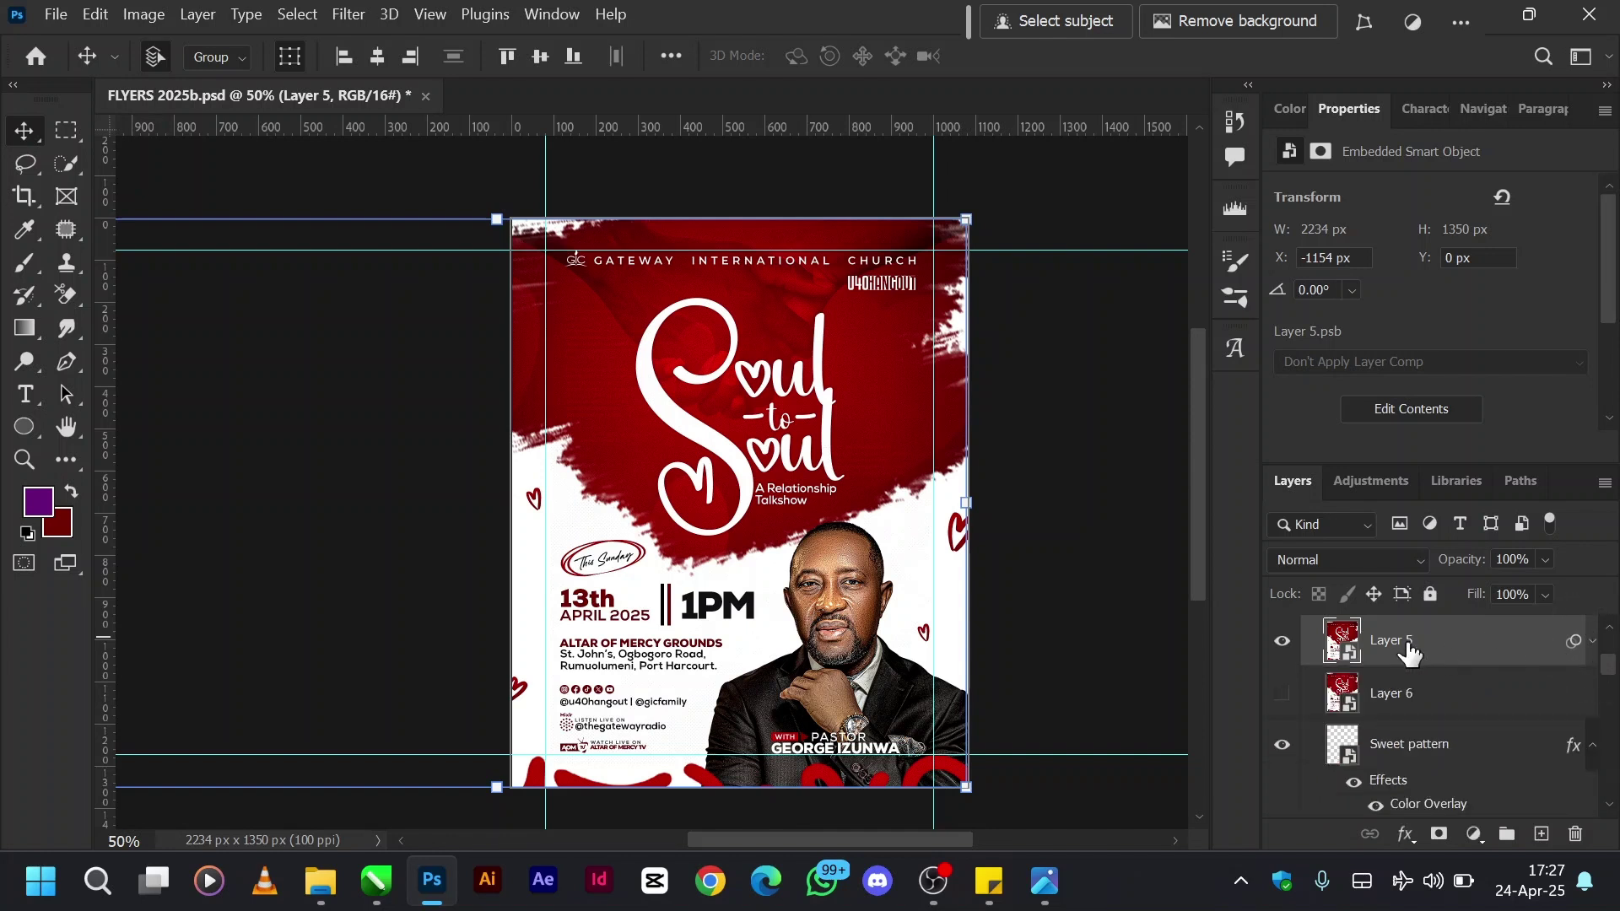